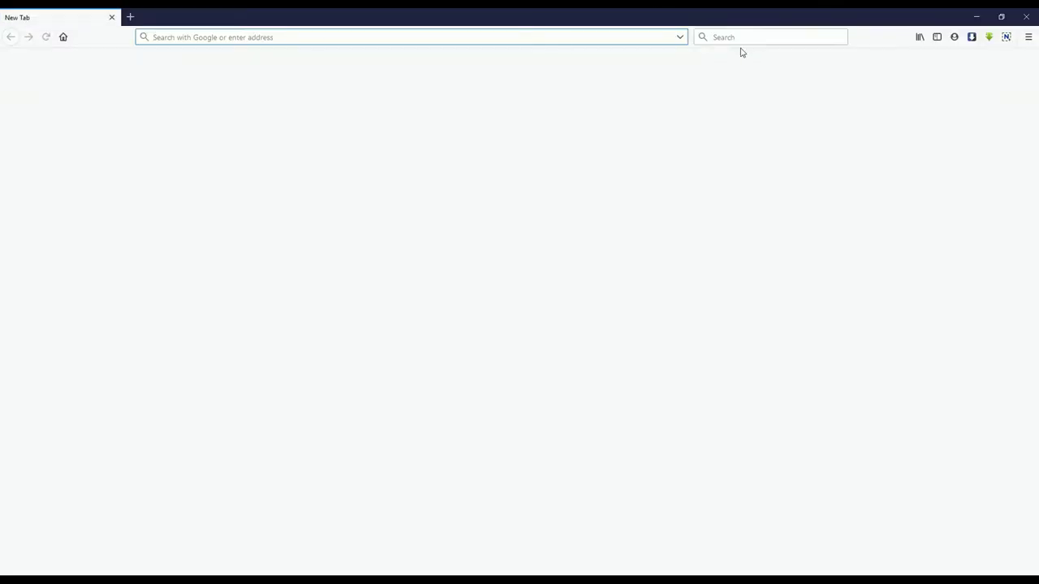
Search Google Images for 'brochure' in the web browser.
click(740, 37)
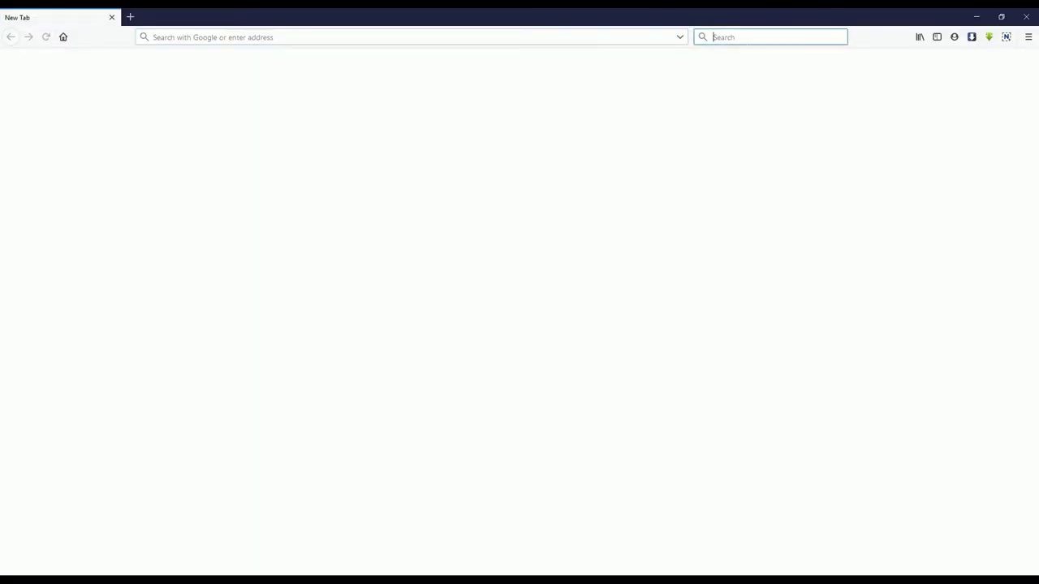
text(brochure)
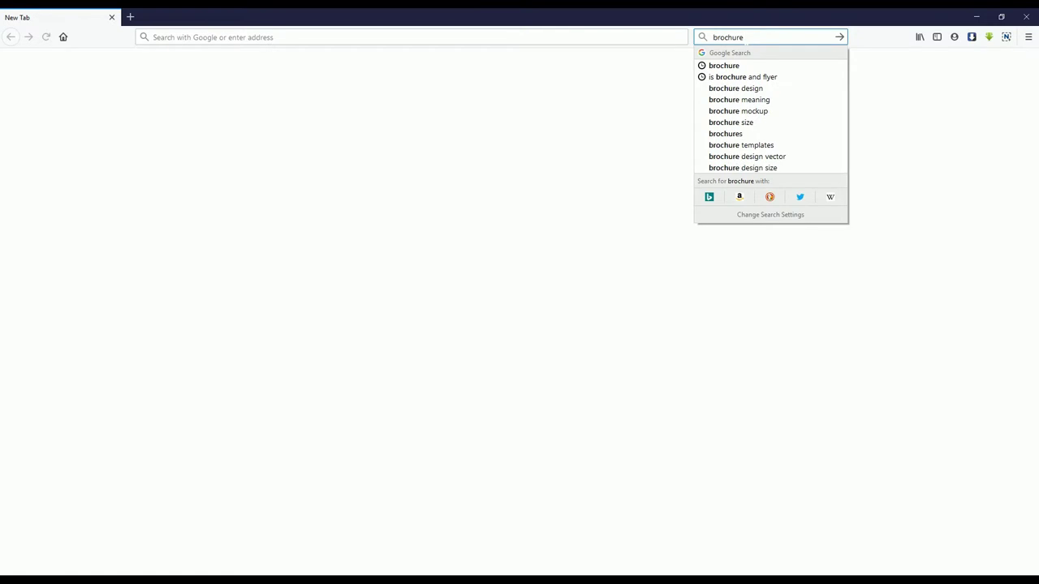
key(Return)
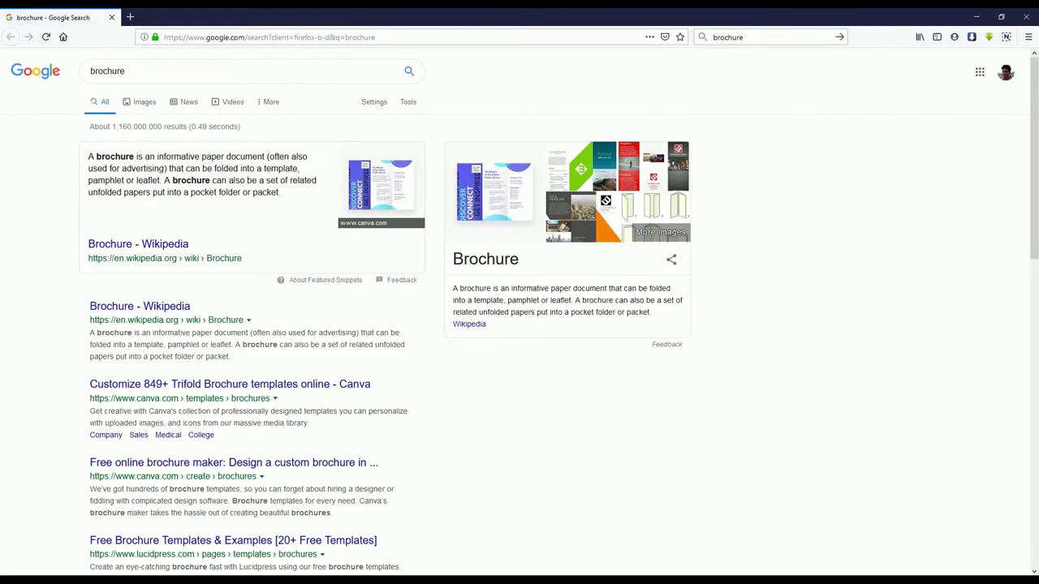
click(144, 105)
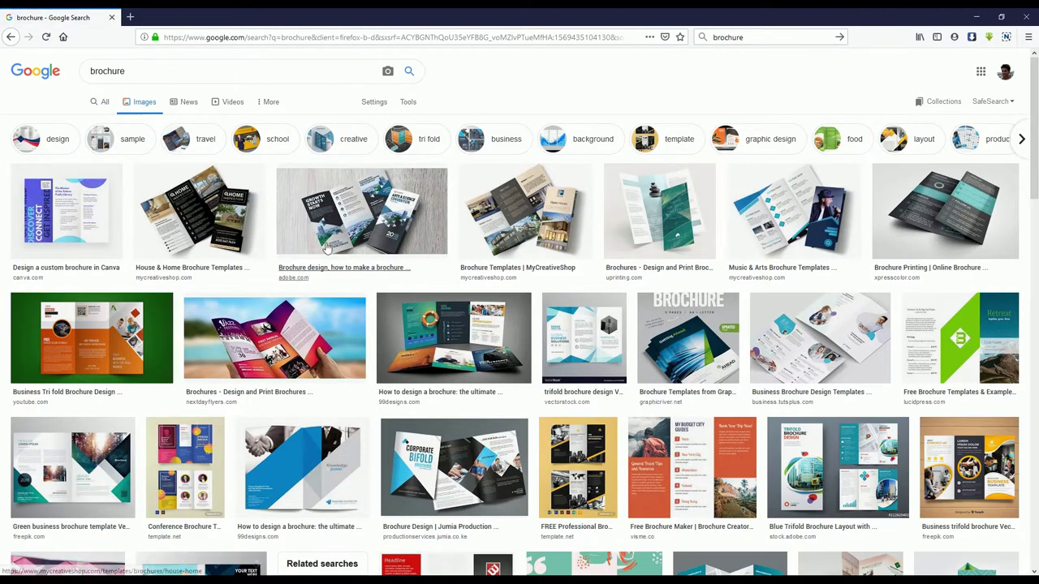
Preview the House & Home, green business and Conference Brochure templates, then type 'tri fold'.
click(241, 233)
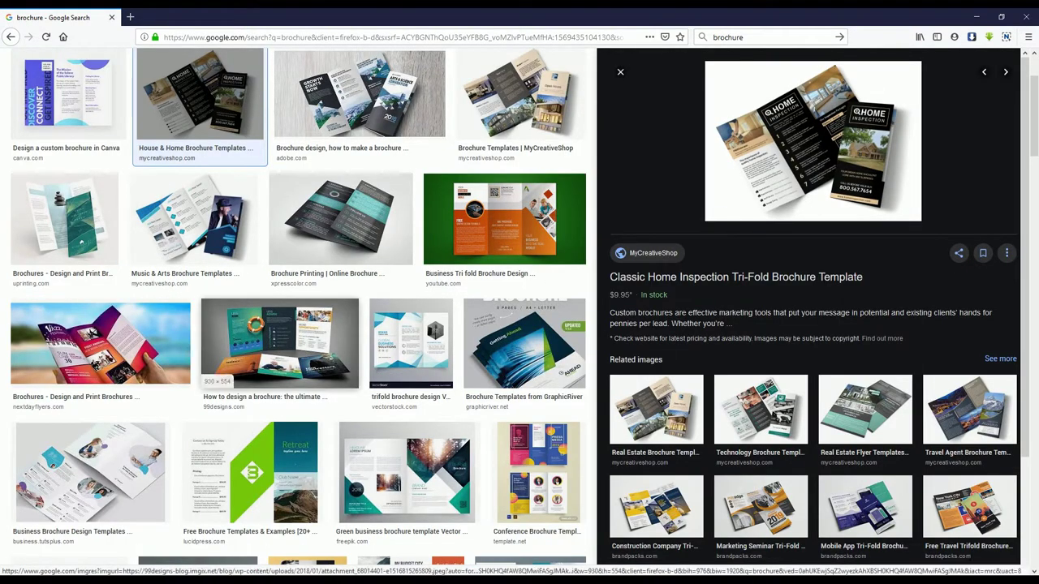
click(426, 486)
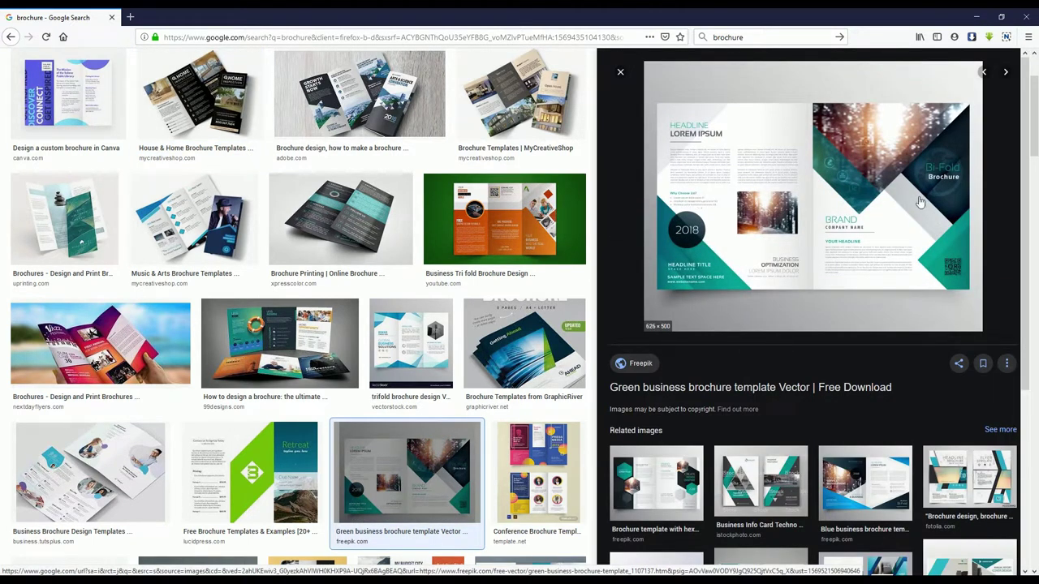
scroll(299, 335, up, 1)
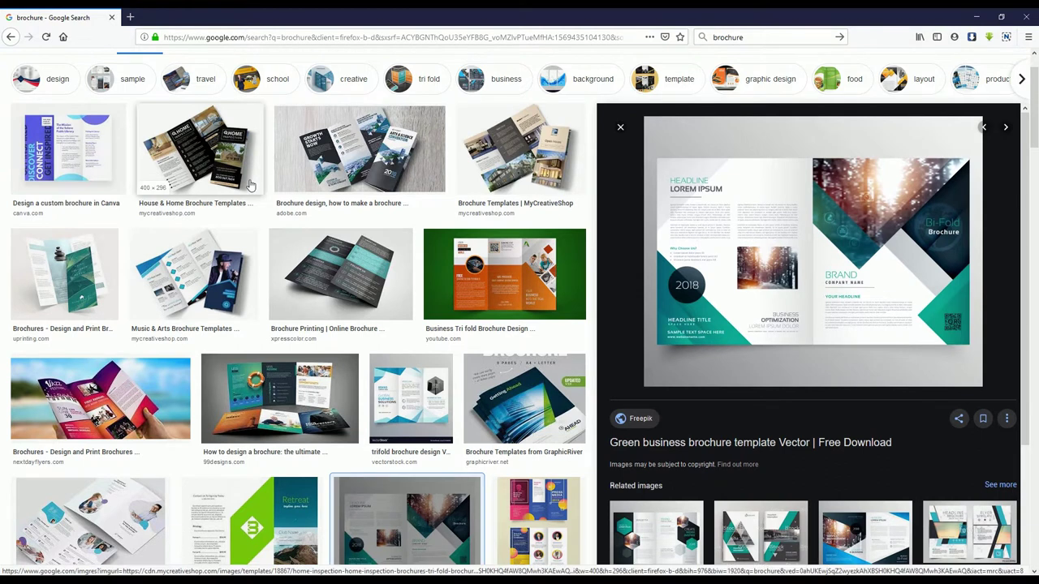
click(202, 155)
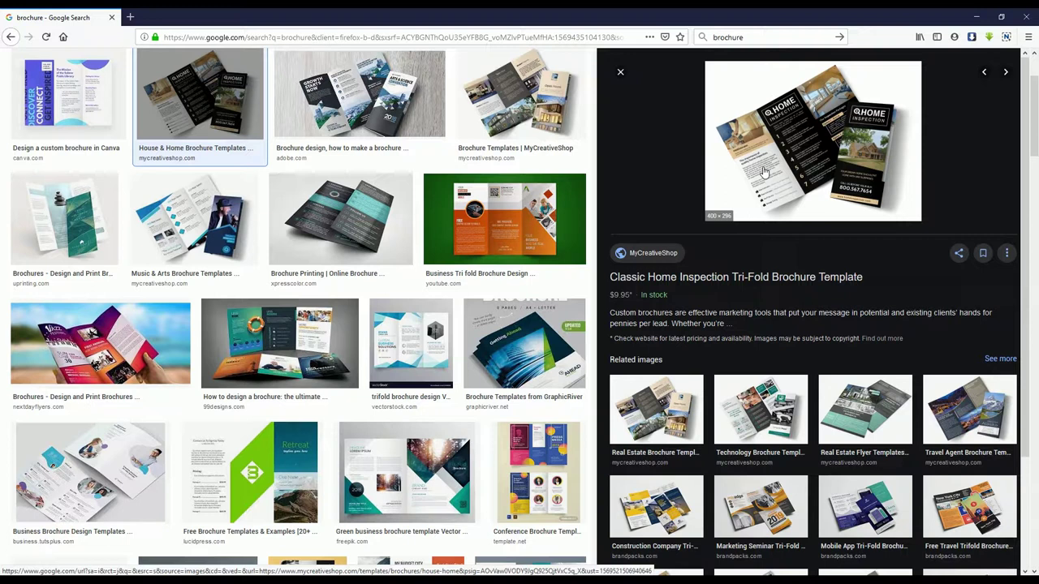
click(555, 459)
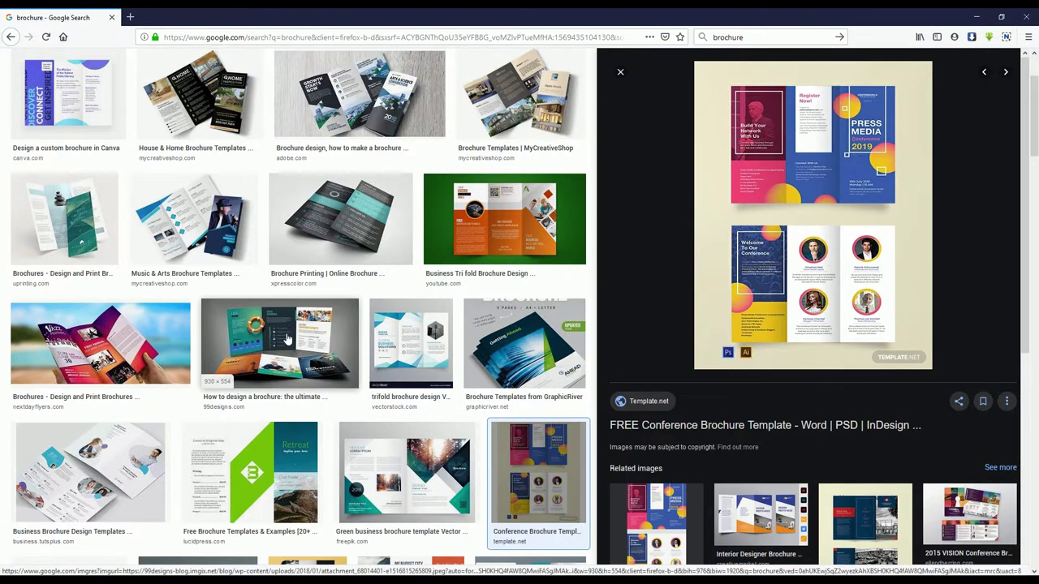
scroll(288, 340, down, 2)
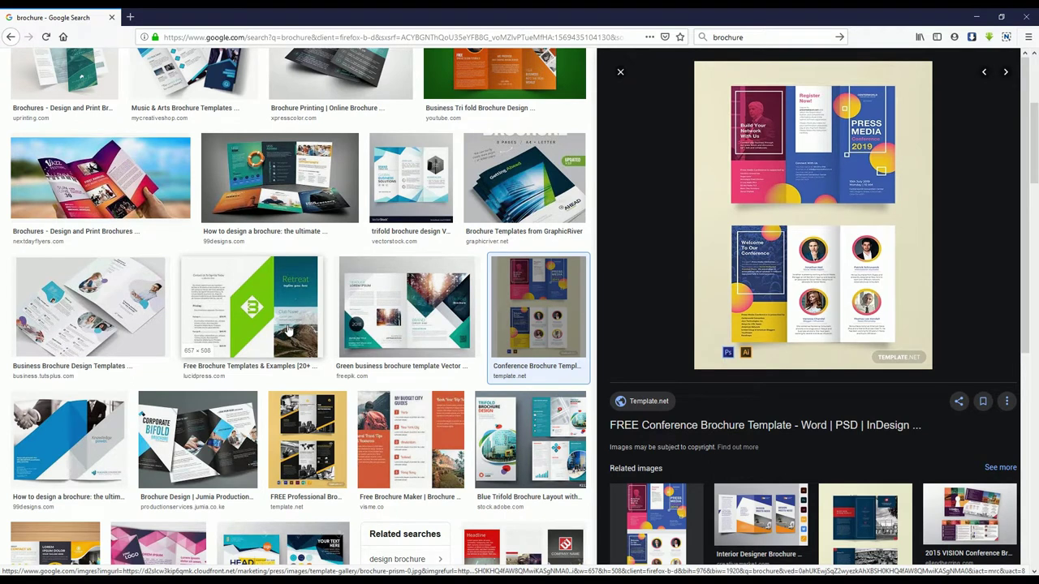
scroll(288, 329, up, 3)
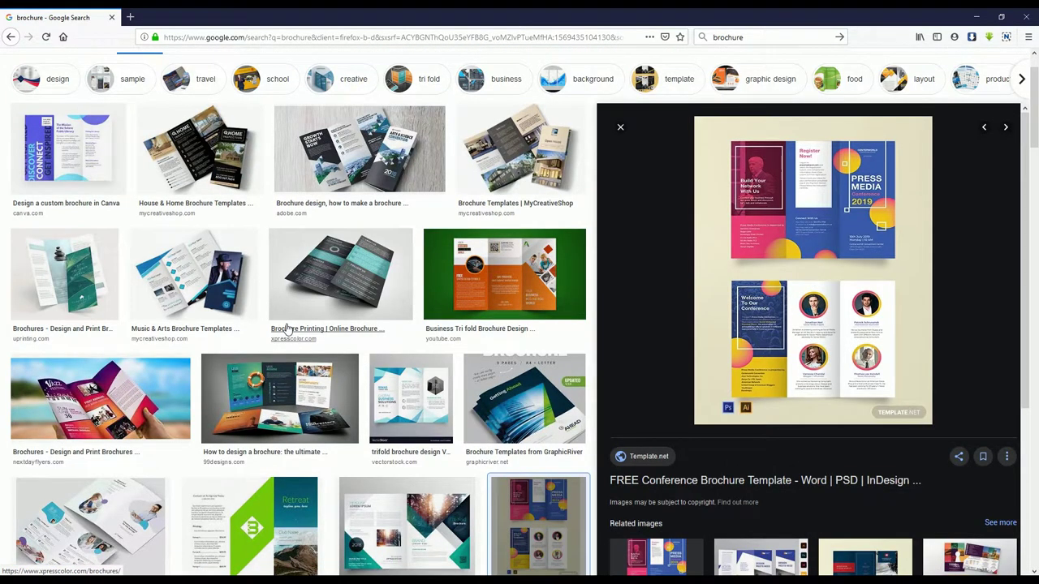
scroll(287, 329, up, 1)
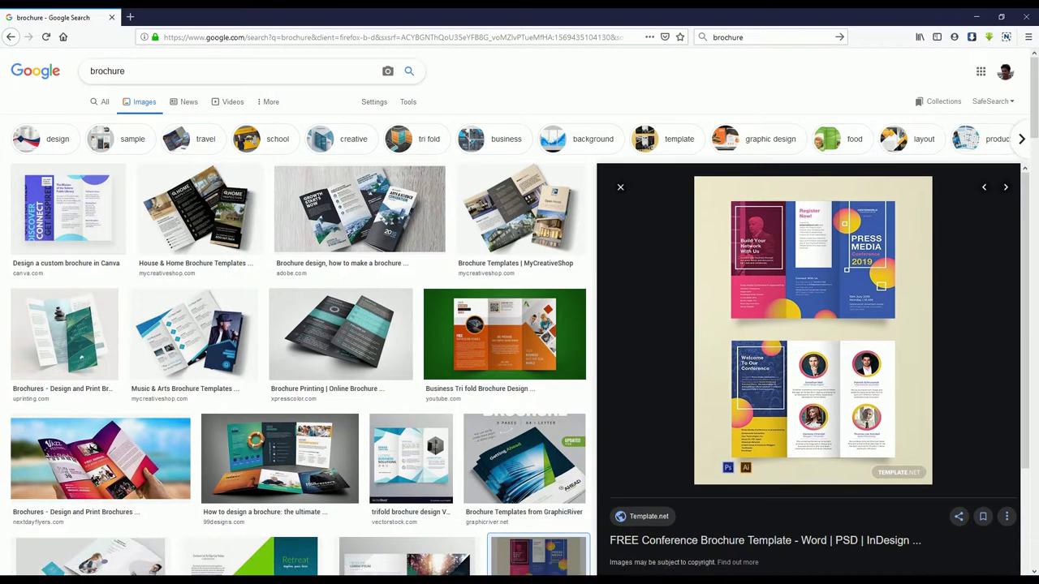
text(tri fo)
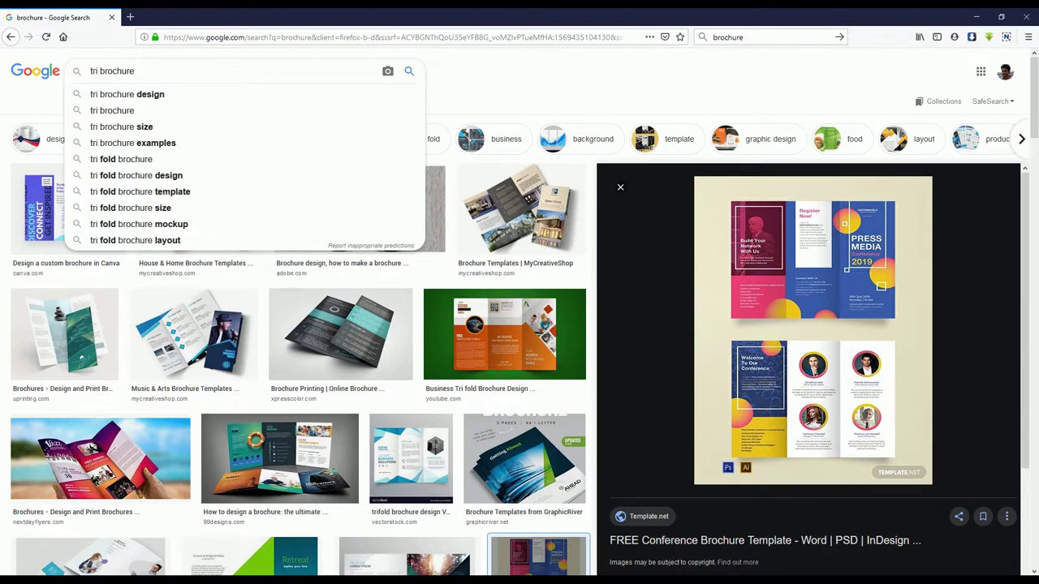
text(ld)
Search 'tri fold brochure' images and study the VectorStock tri fold brochure design.
key(Return)
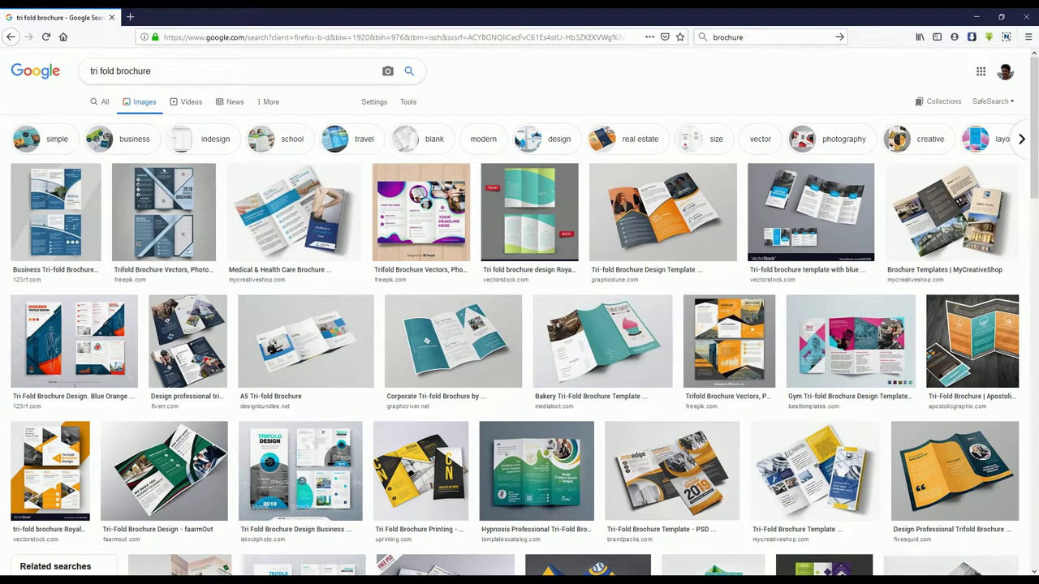
click(526, 220)
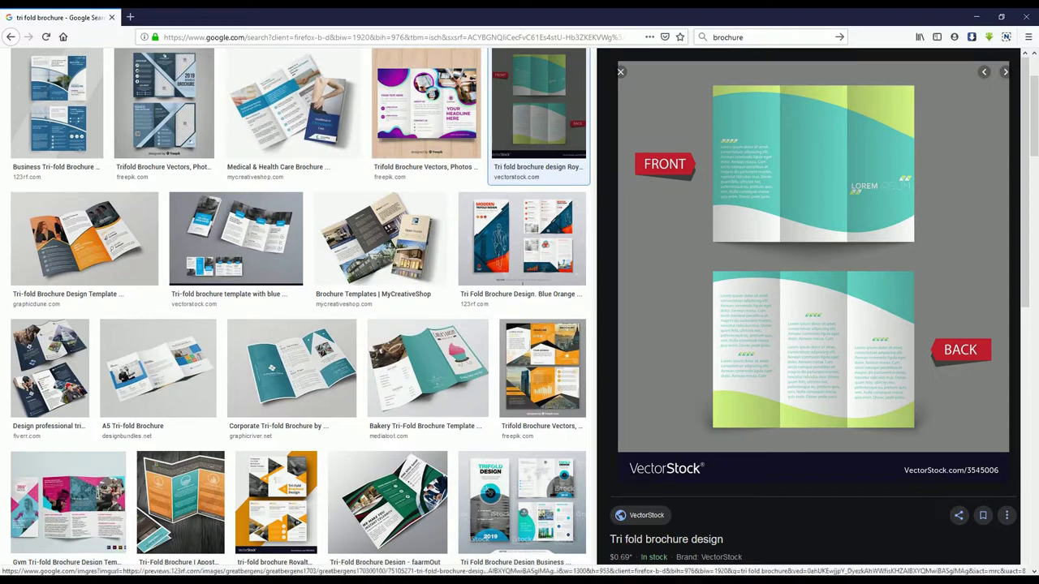
scroll(436, 306, down, 6)
scroll(436, 306, down, 6)
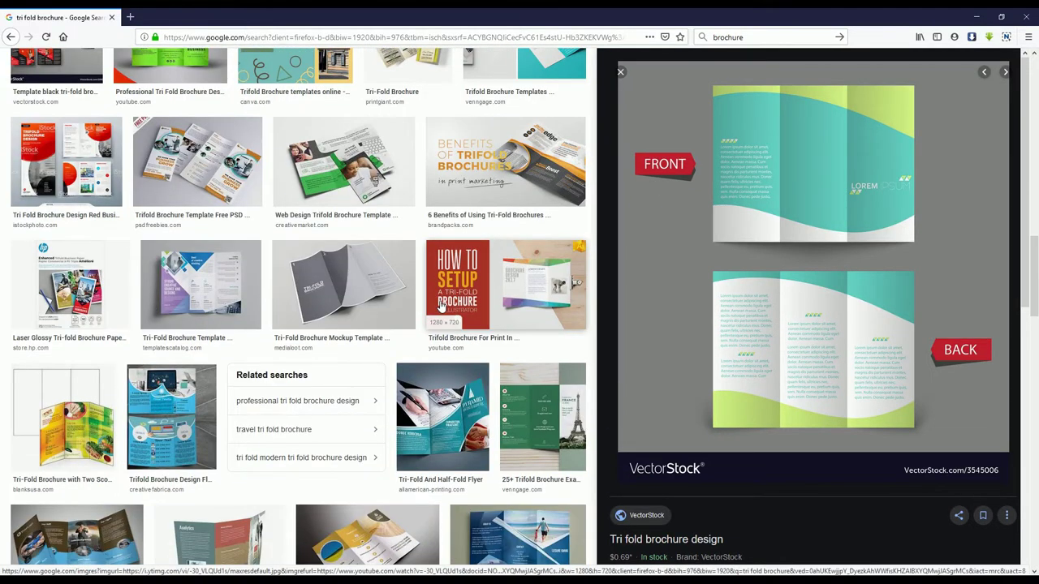
scroll(439, 304, down, 6)
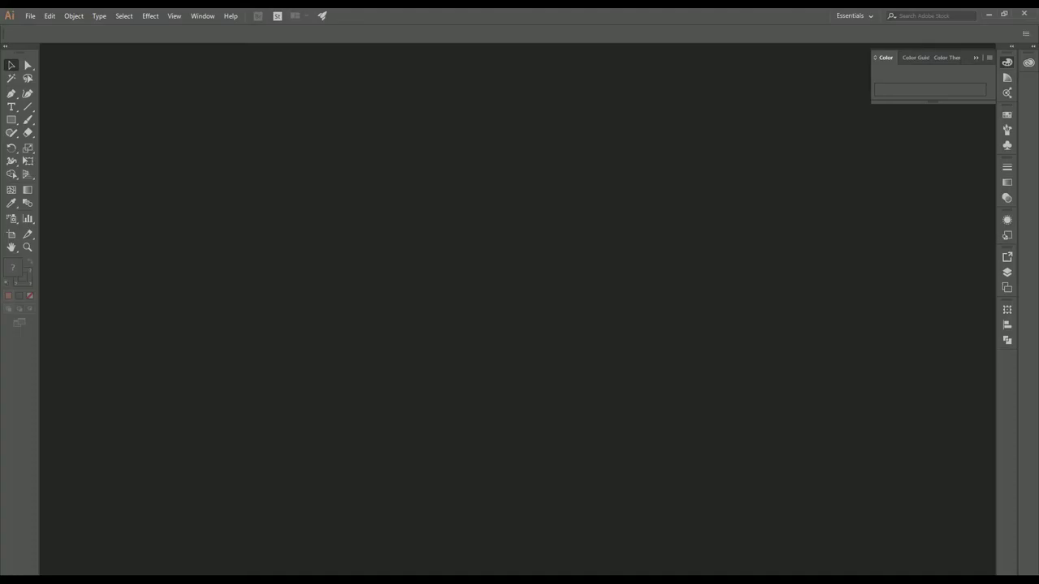
Start a new Print document in Letter size, inches, landscape orientation (11 × 8.5 in).
click(28, 16)
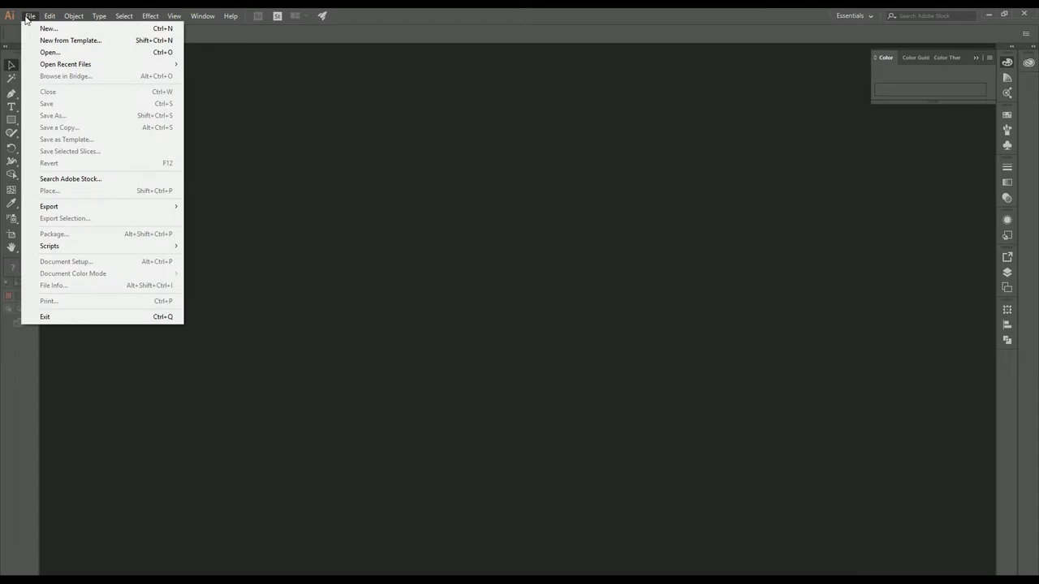
click(47, 29)
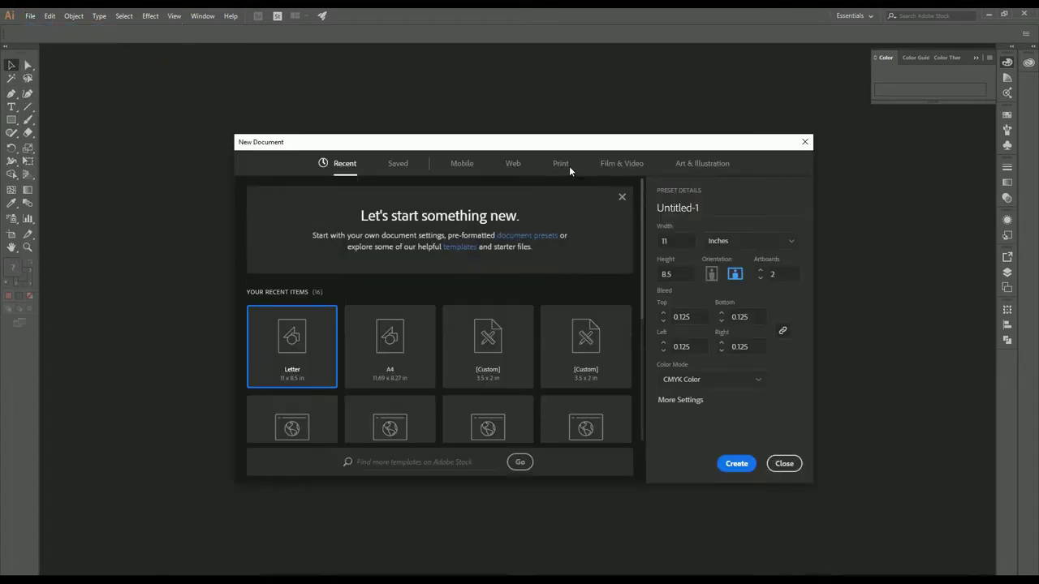
click(562, 165)
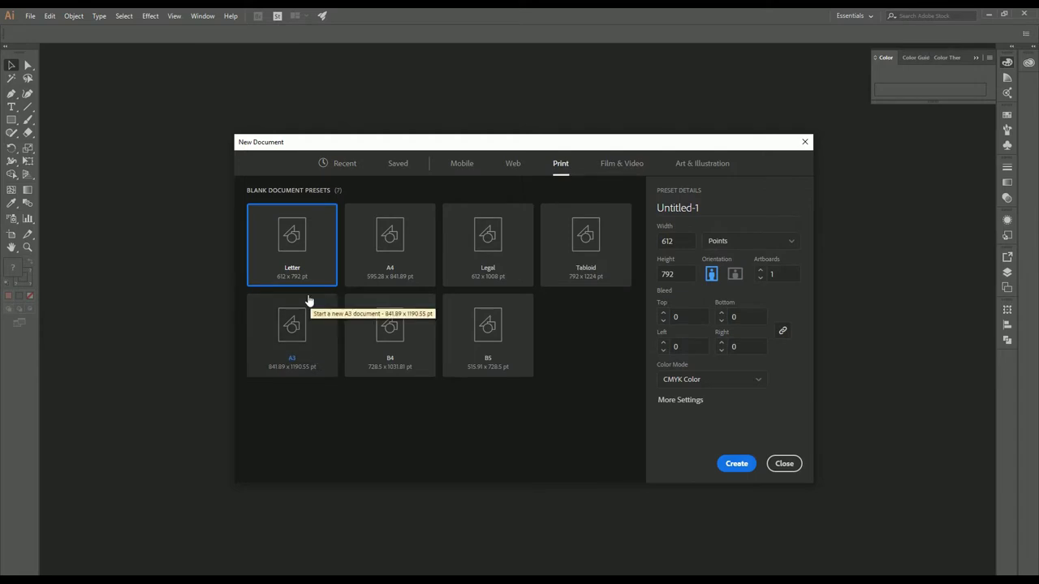
click(382, 246)
click(784, 241)
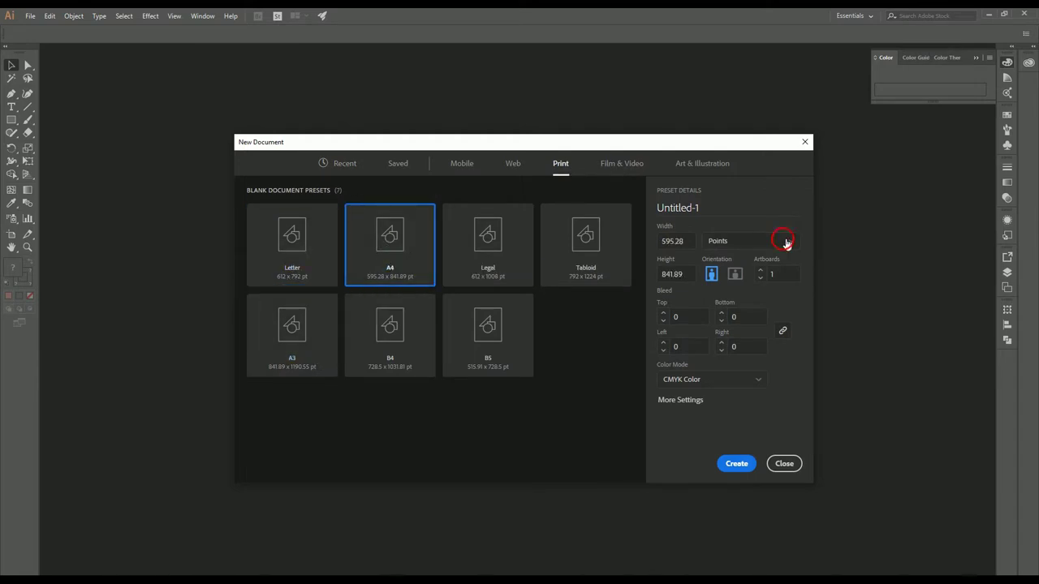
click(728, 299)
click(736, 275)
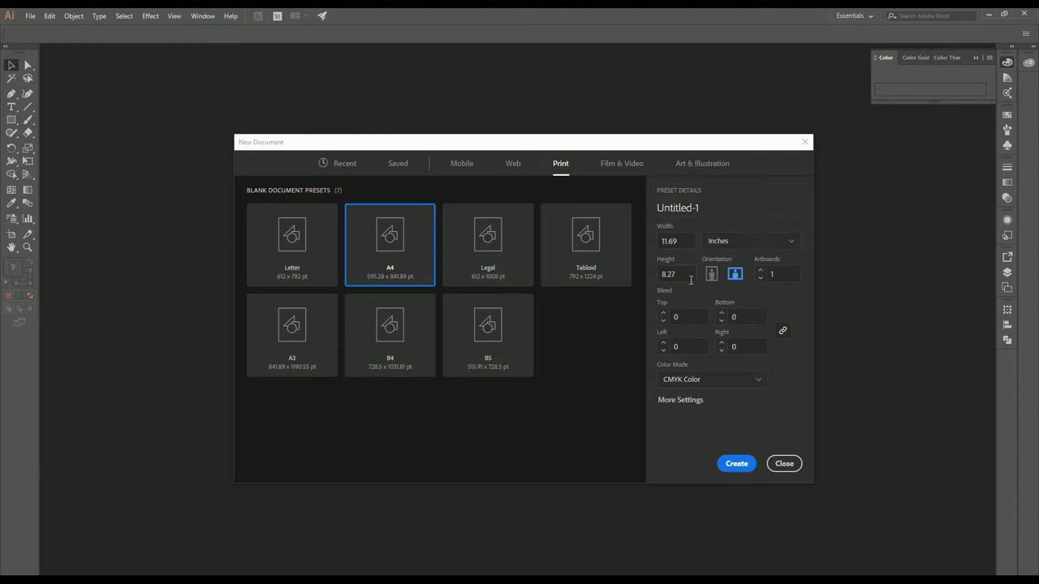
click(301, 261)
click(758, 243)
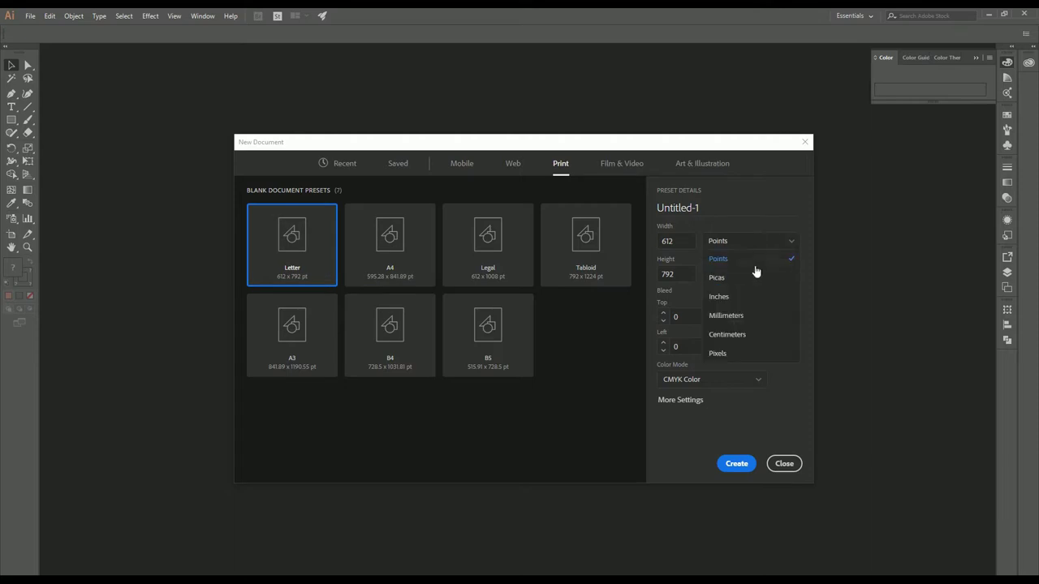
click(721, 297)
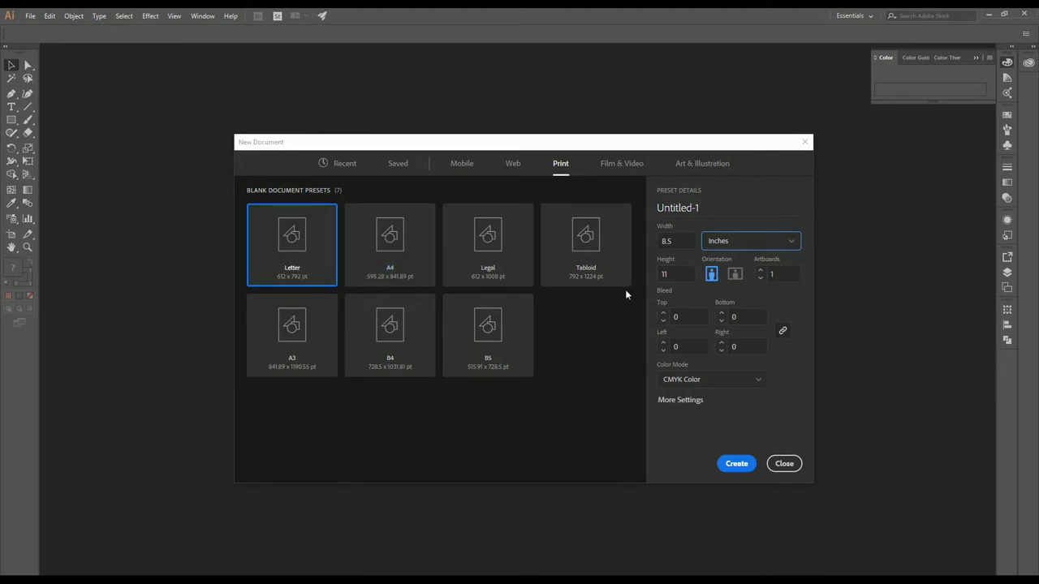
click(734, 274)
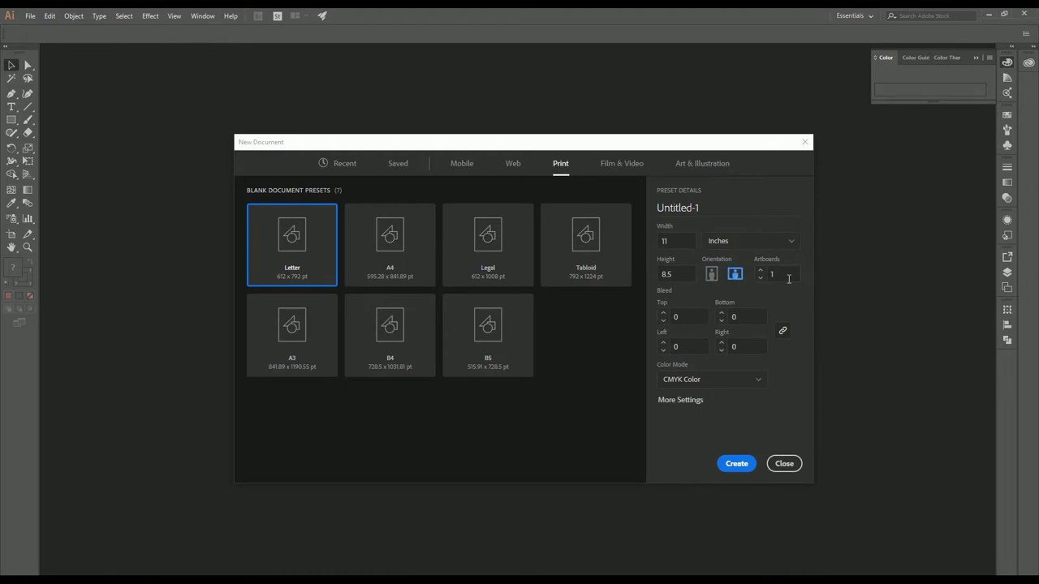
Set 2 artboards and a 0.125 in bleed, then create the document.
double_click(788, 278)
text(2)
click(663, 313)
click(696, 411)
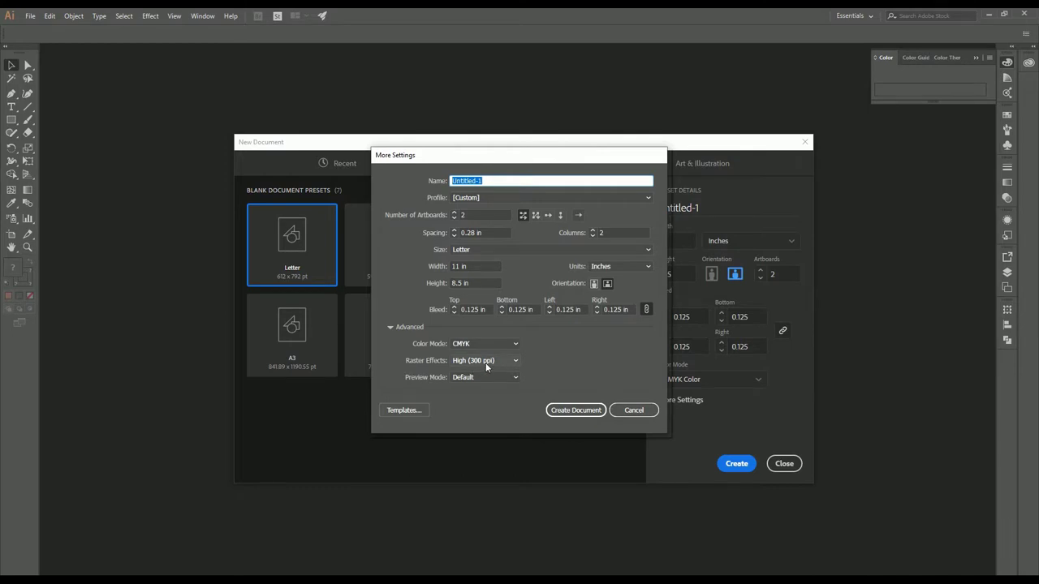
click(579, 411)
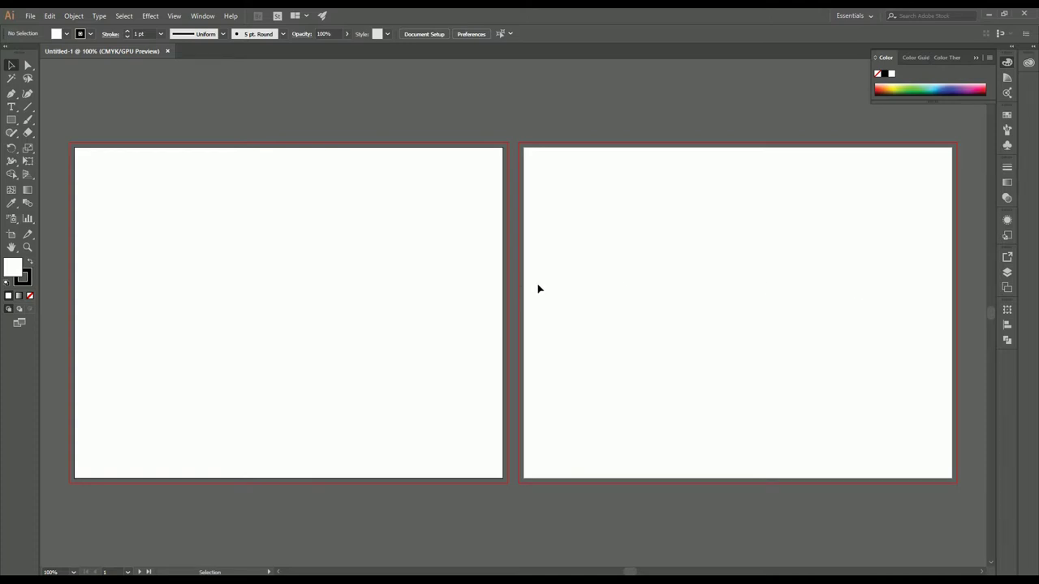
Create an 11 in wide, 8.5 in tall rectangle through the Rectangle dialog.
click(12, 123)
drag(85, 153, 284, 312)
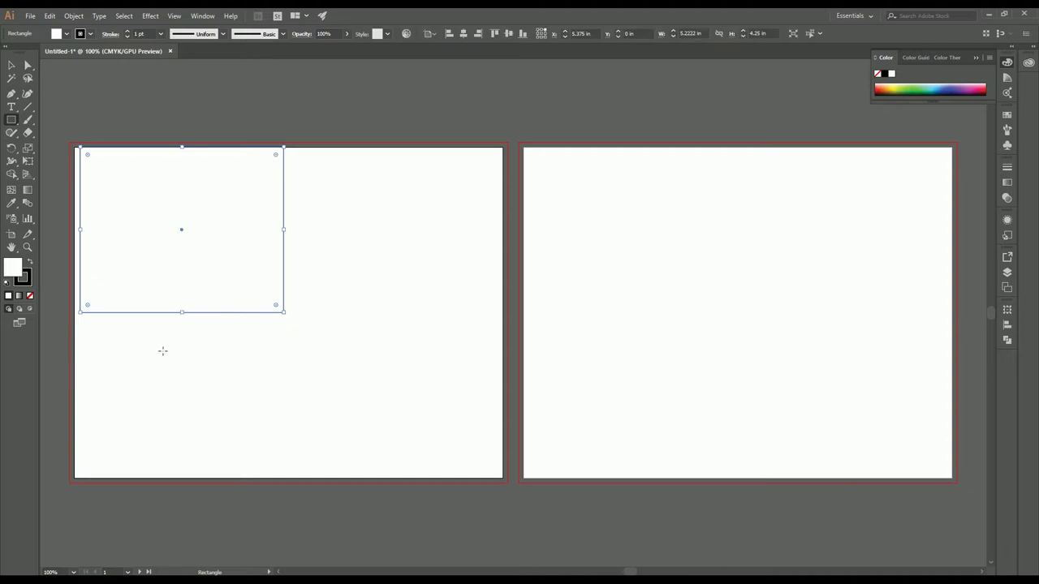
key(ctrl+z)
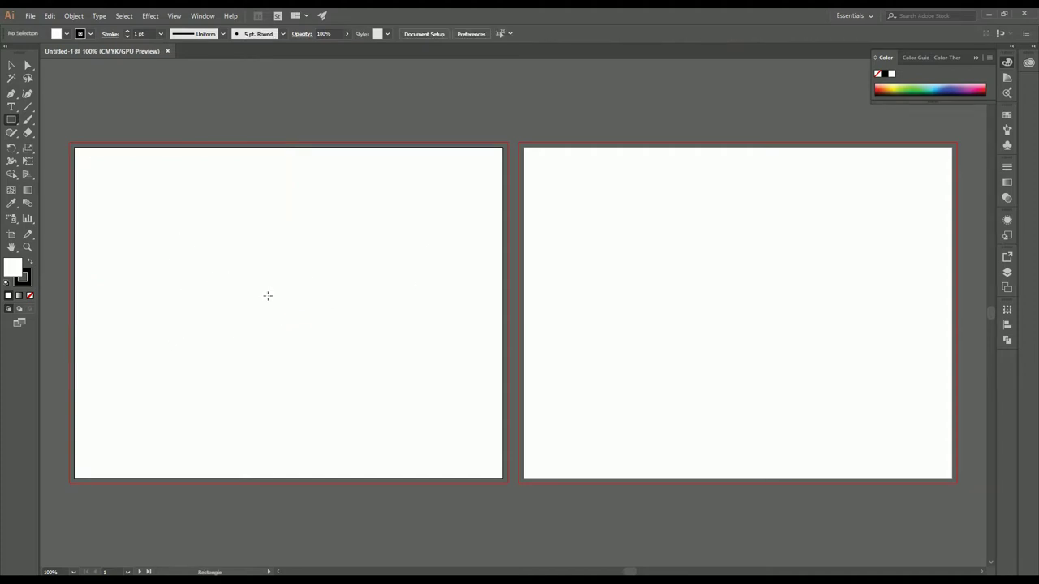
click(263, 293)
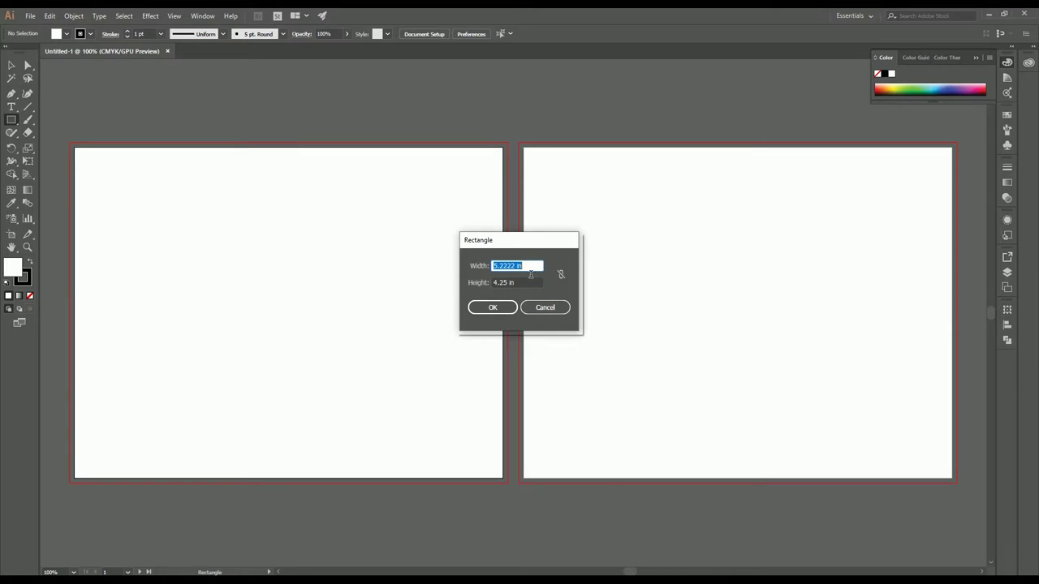
text(11)
key(Tab)
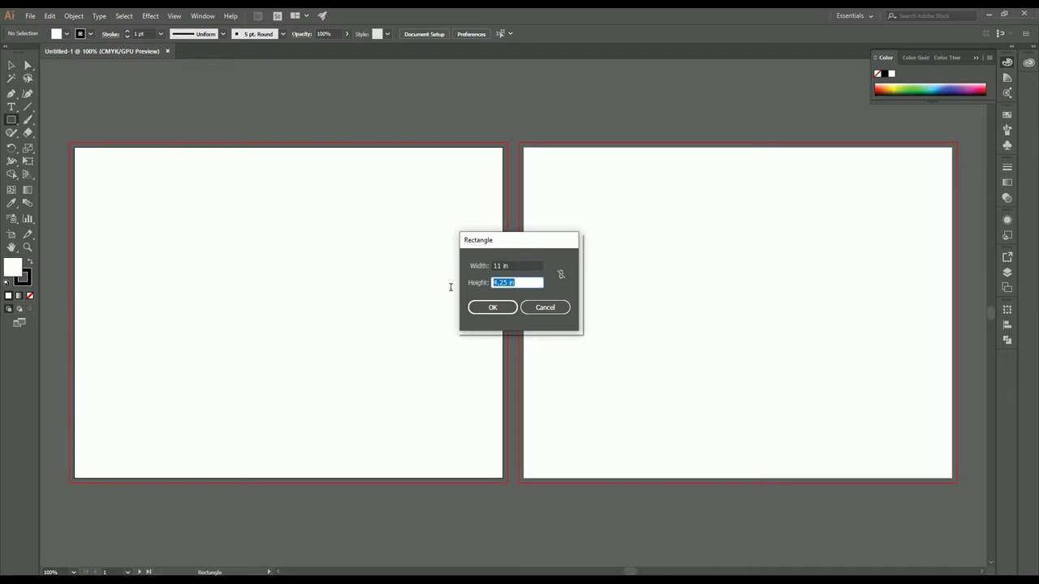
text(8.5)
click(496, 308)
Move the 11 × 8.5 in rectangle onto the left artboard and centre it horizontally and vertically.
click(12, 65)
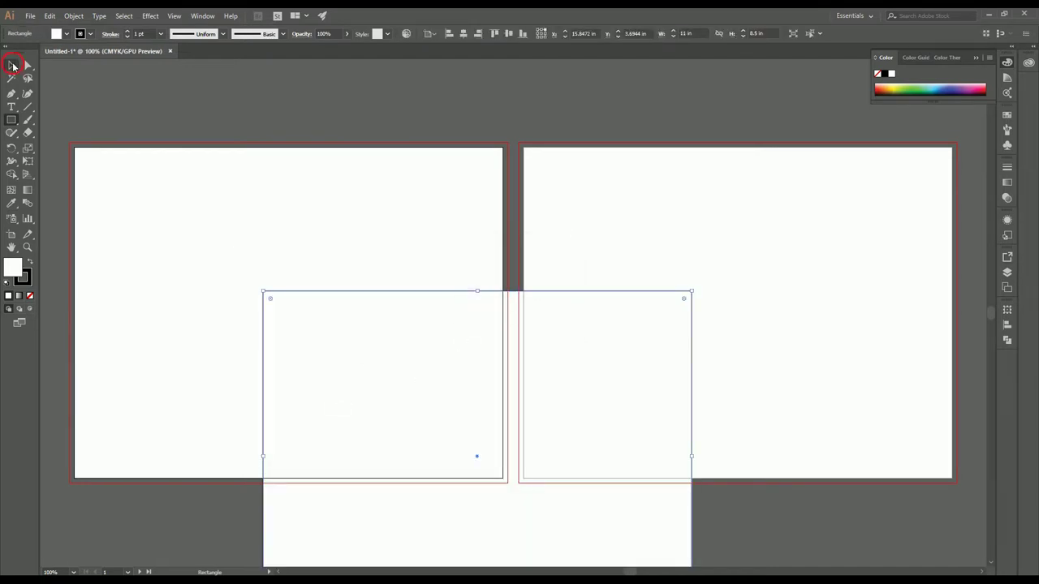
drag(431, 405, 300, 315)
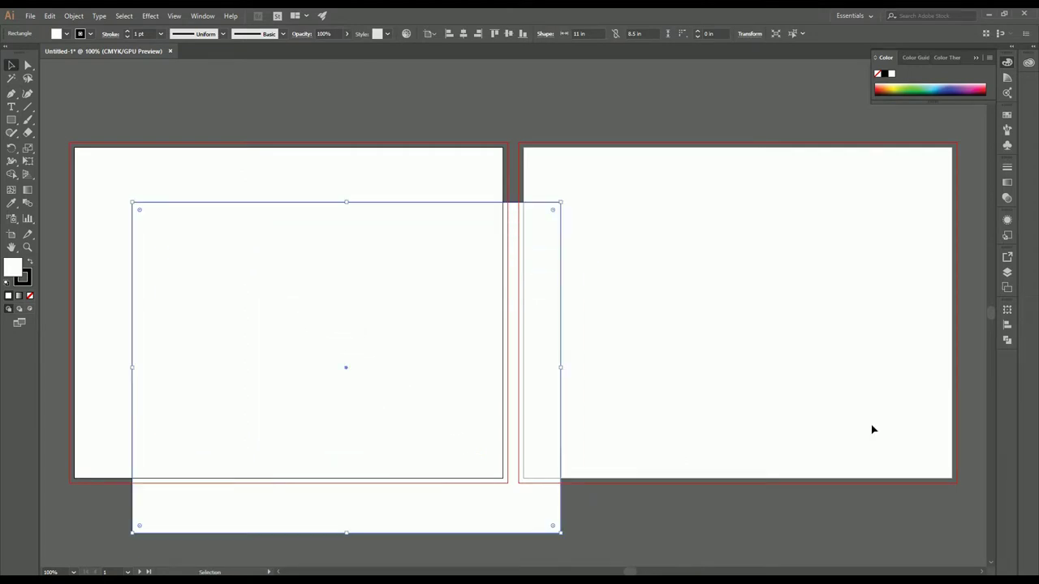
click(1007, 325)
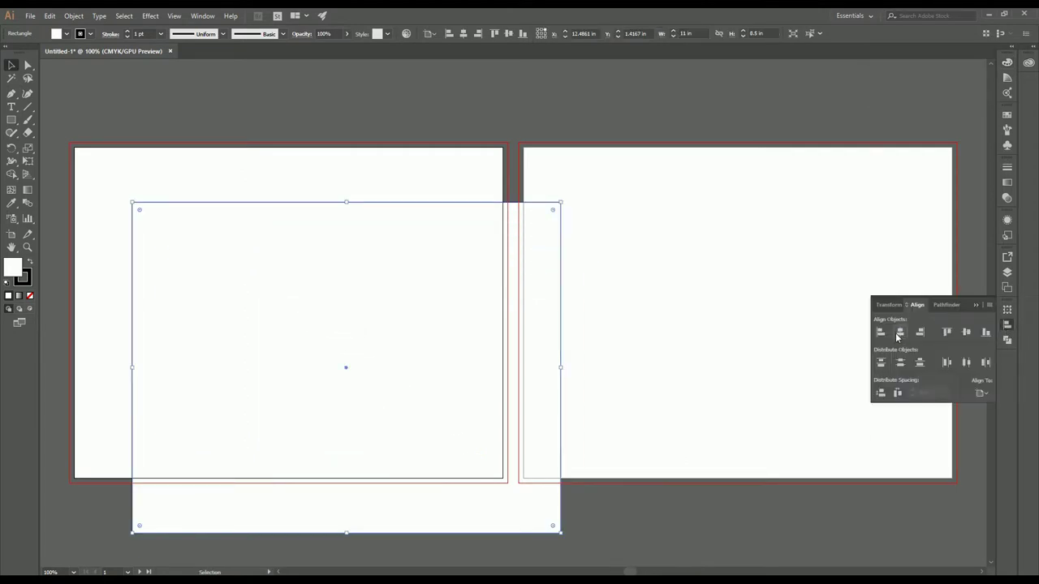
click(899, 332)
click(966, 332)
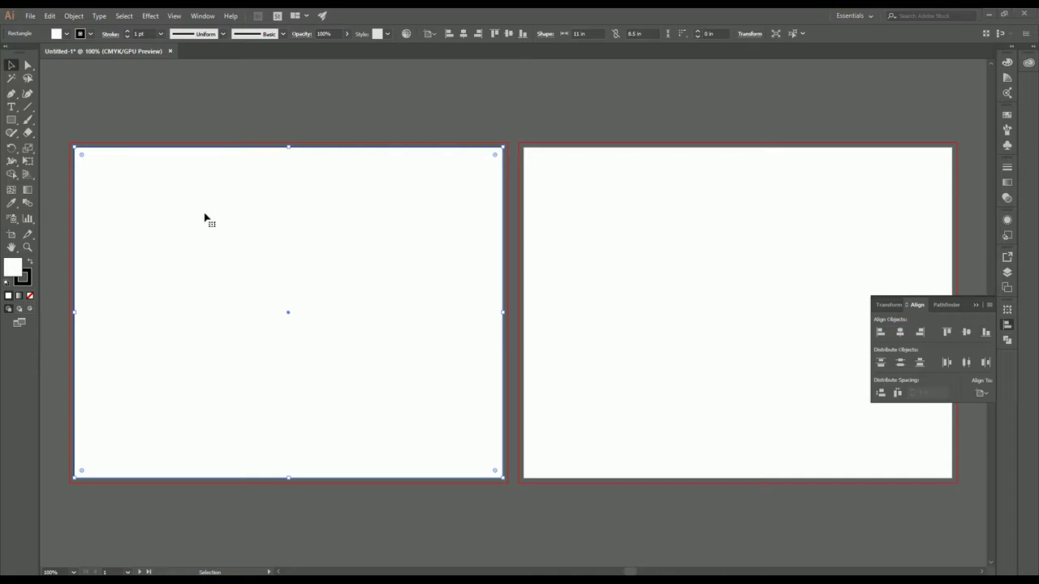
Offset the rectangle by -0.125 in into a 10.75 × 8.25 in path and make it a guide.
click(74, 16)
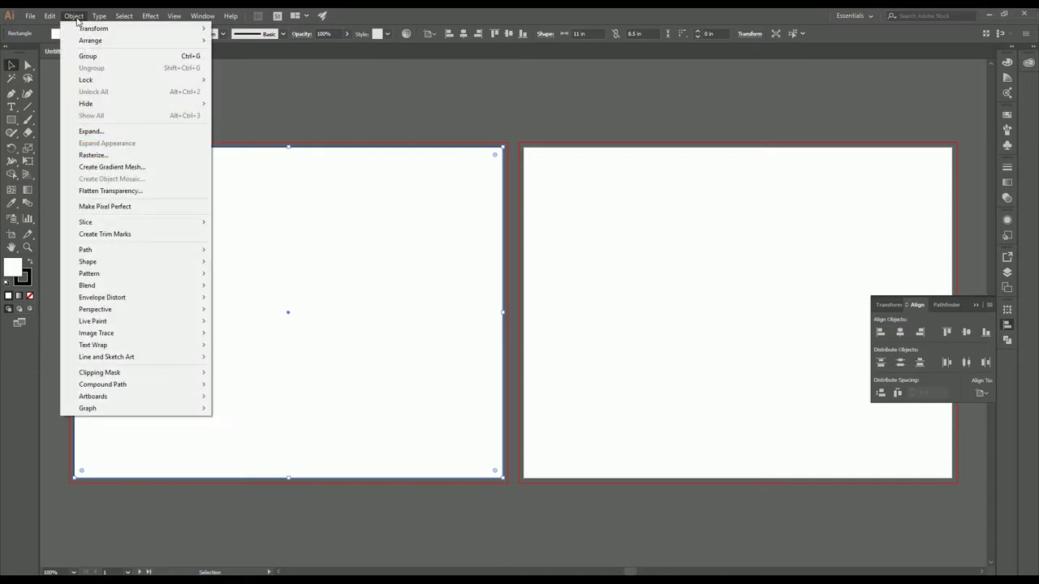
mouse_move(128, 252)
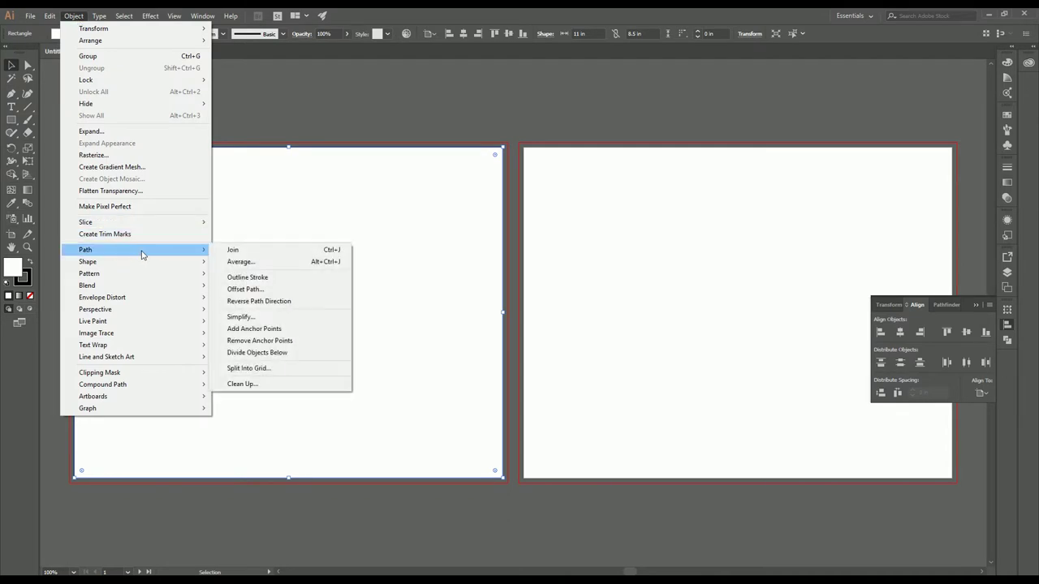
click(274, 291)
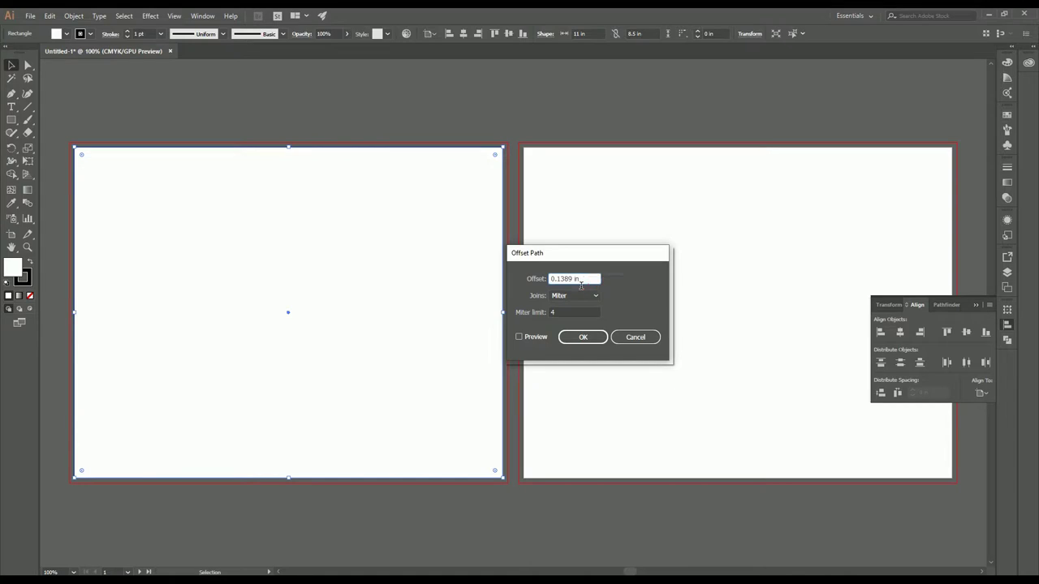
text(-0.125)
click(519, 337)
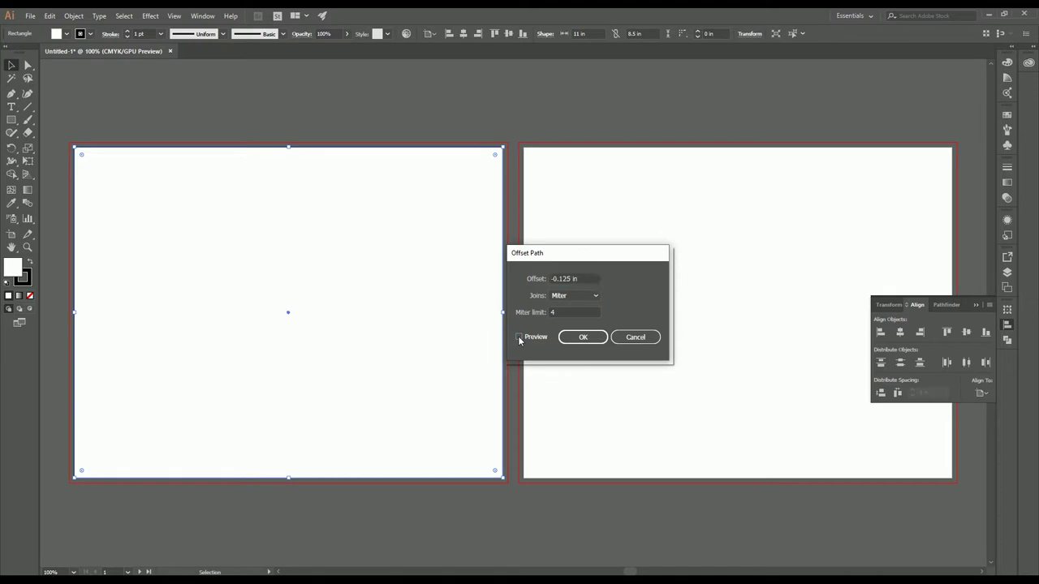
click(591, 336)
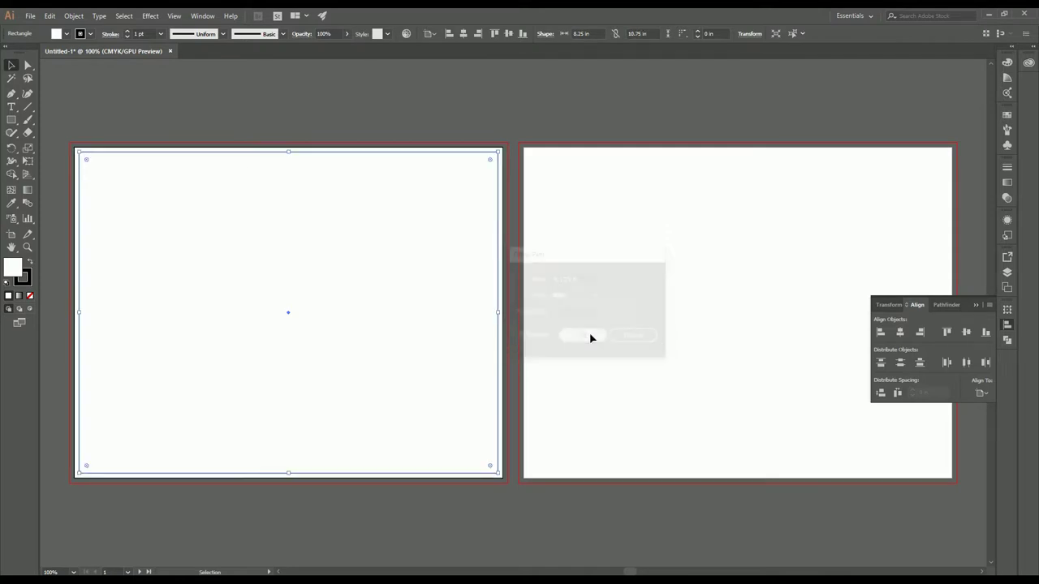
click(136, 153)
right_click(137, 152)
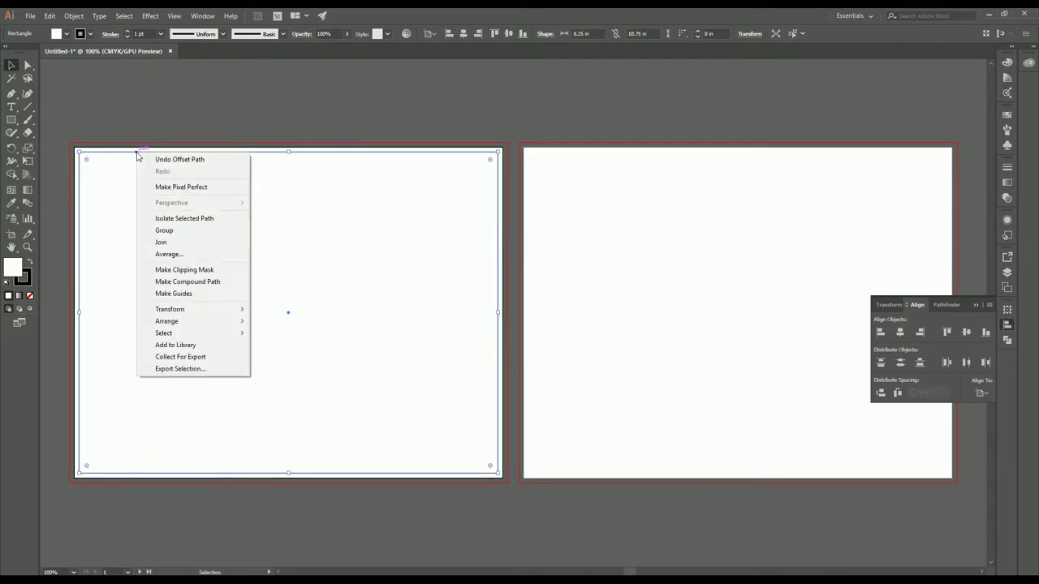
click(196, 302)
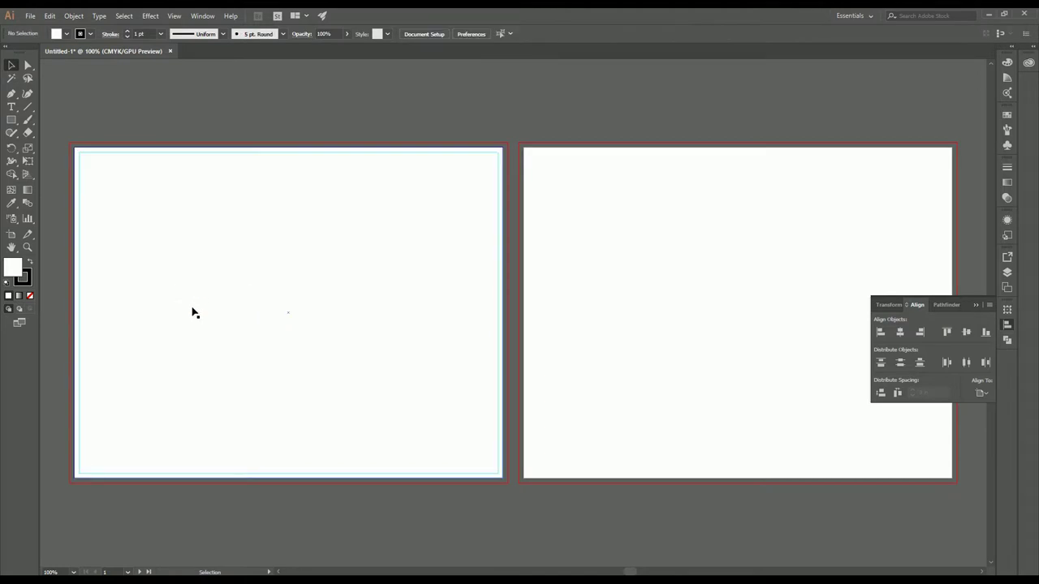
Drag the background rectangle's corners out to the bleed, making it 11.25 × 8.75 in.
click(91, 170)
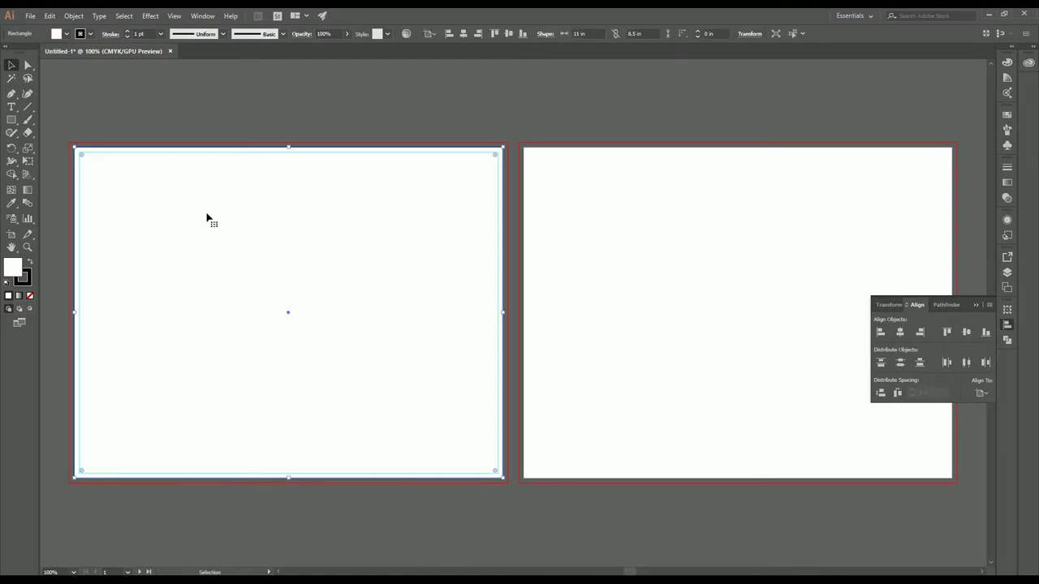
key(space)
drag(174, 206, 243, 214)
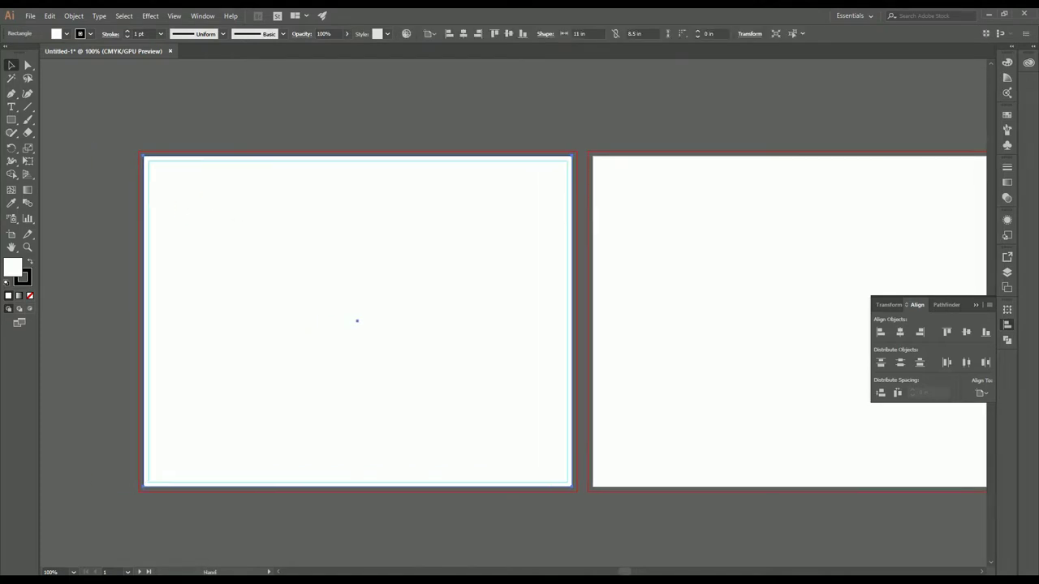
drag(144, 158, 139, 152)
drag(577, 492, 582, 496)
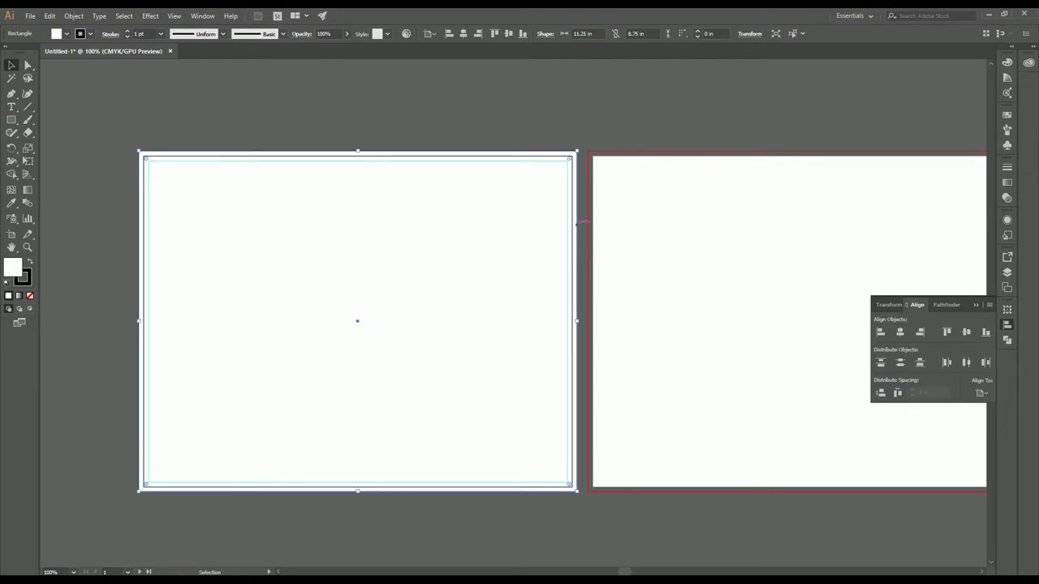
Set the rectangle's stroke to None and zoom out to view both artboards.
scroll(569, 174, up, 5)
scroll(533, 325, up, 3)
scroll(533, 324, right, 2)
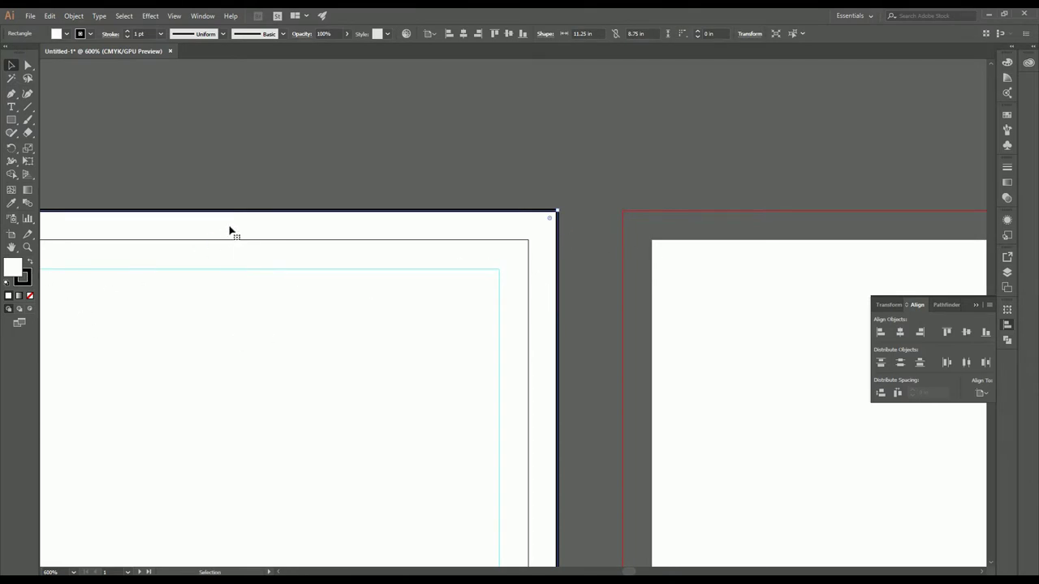
click(29, 296)
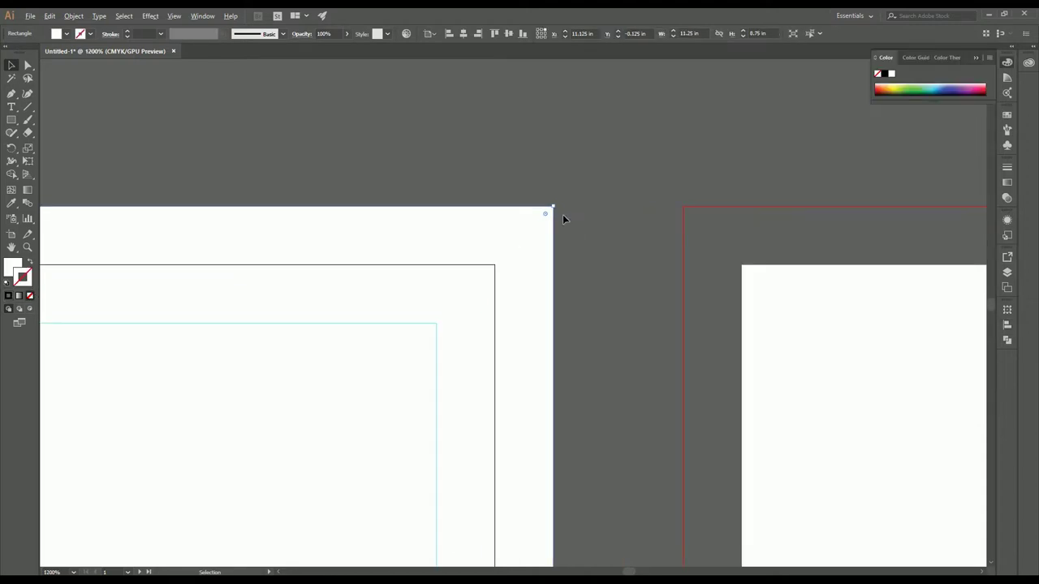
scroll(544, 442, down, 2)
key(ctrl+equal)
key(ctrl+equal)
key(ctrl+minus)
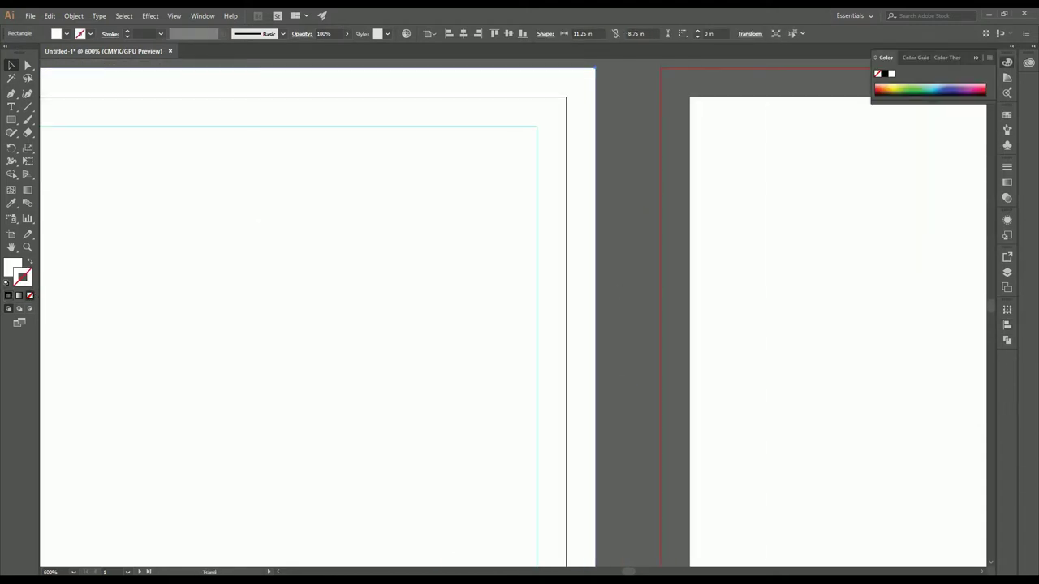
drag(618, 291, 619, 113)
scroll(619, 112, down, 5)
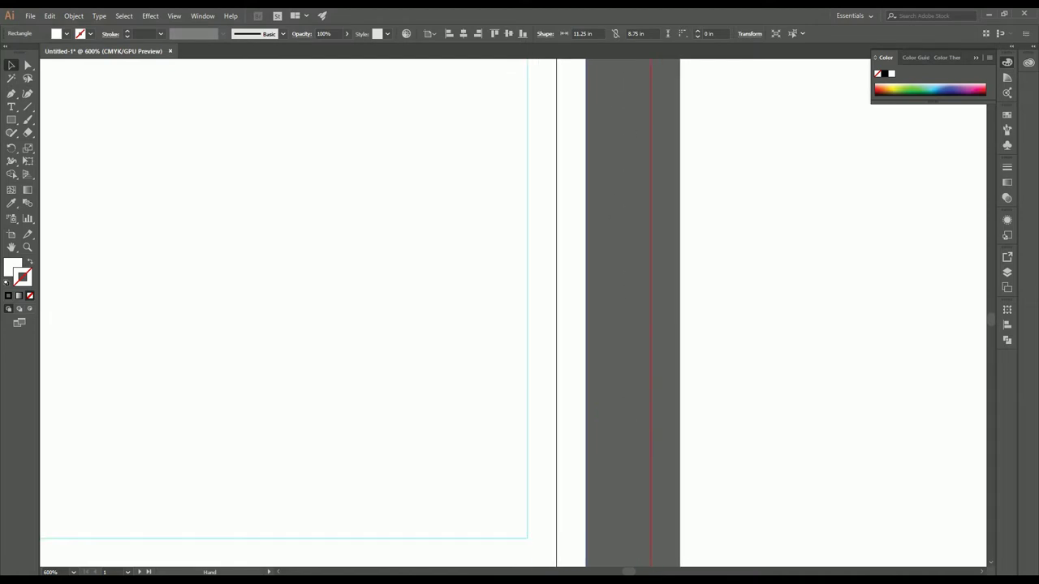
scroll(390, 324, up, 1)
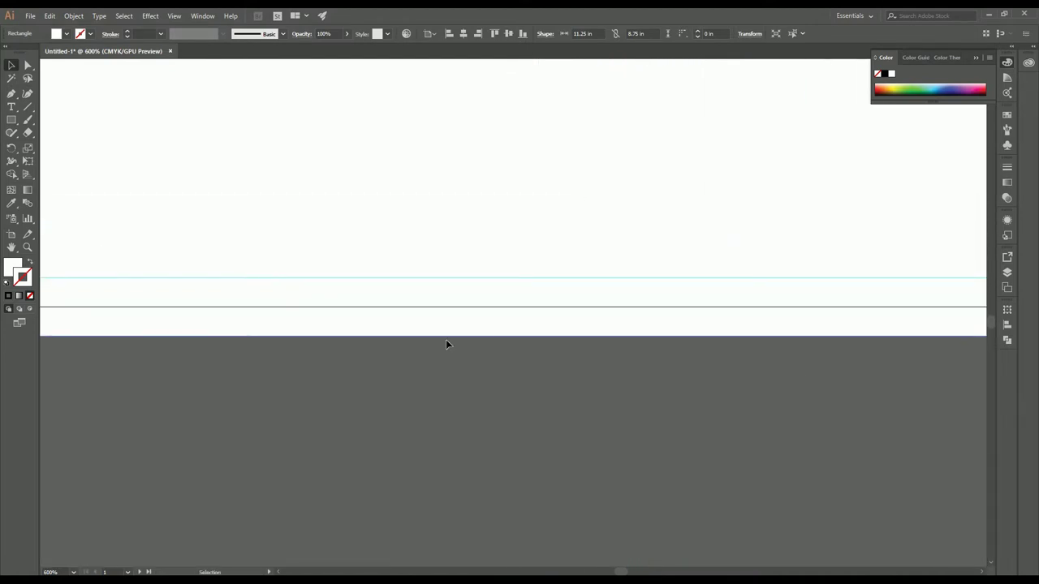
key(ctrl+minus)
key(ctrl+minus)
key(ctrl+minus)
scroll(527, 324, up, 1)
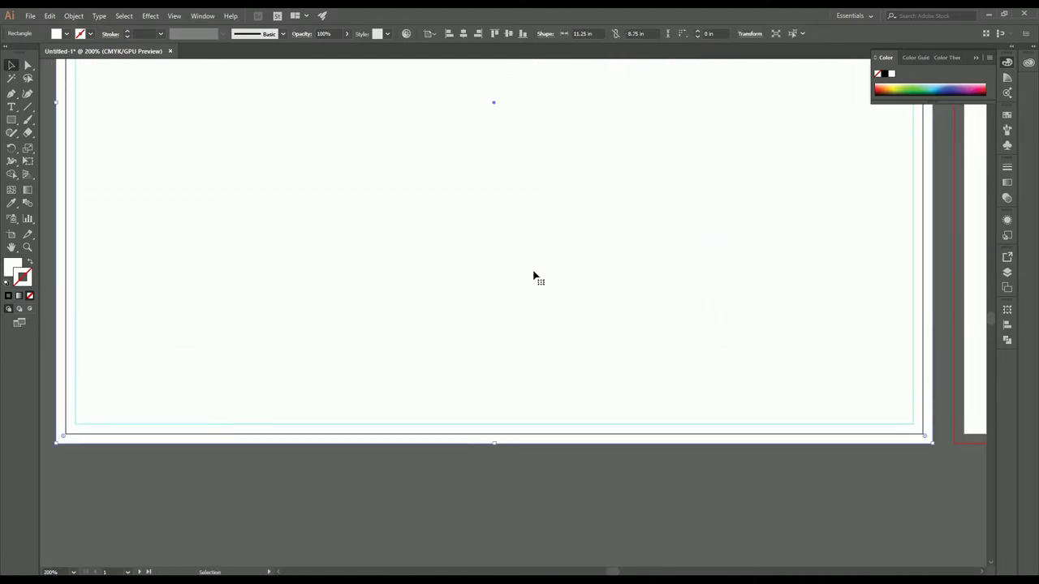
key(ctrl+minus)
drag(541, 236, 517, 290)
scroll(517, 290, down, 2)
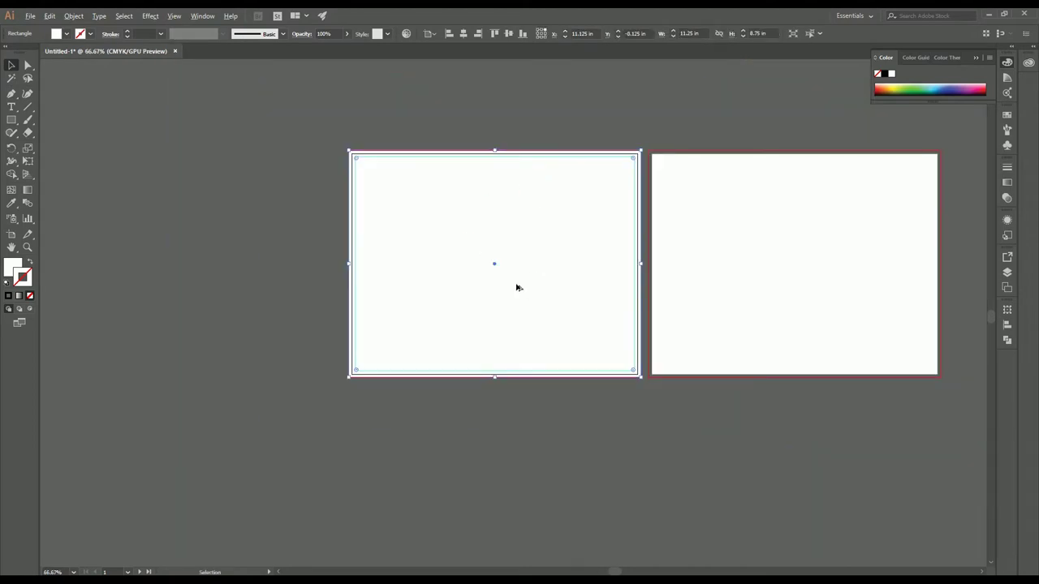
scroll(528, 224, up, 1)
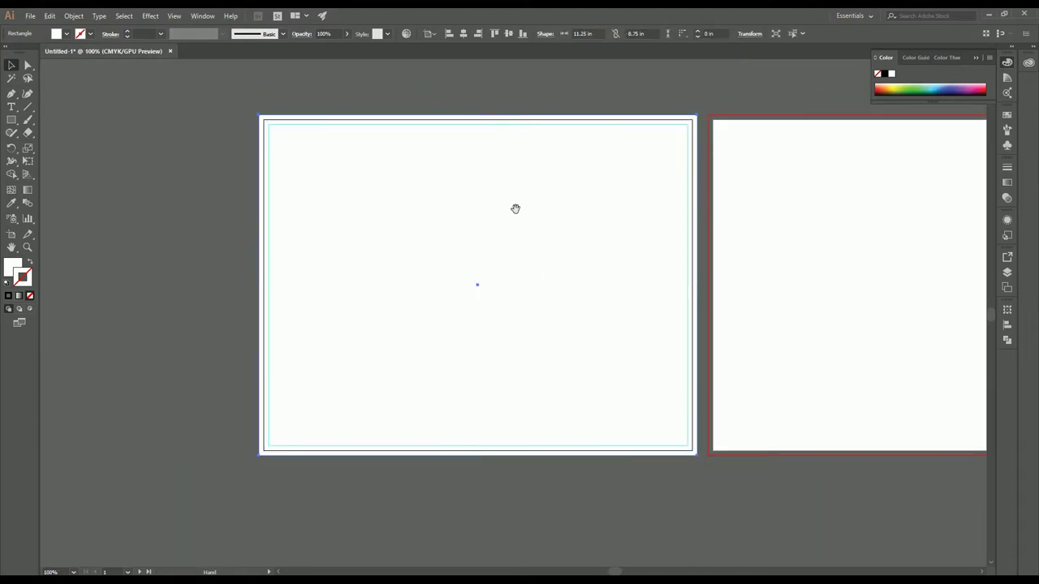
drag(515, 208, 429, 199)
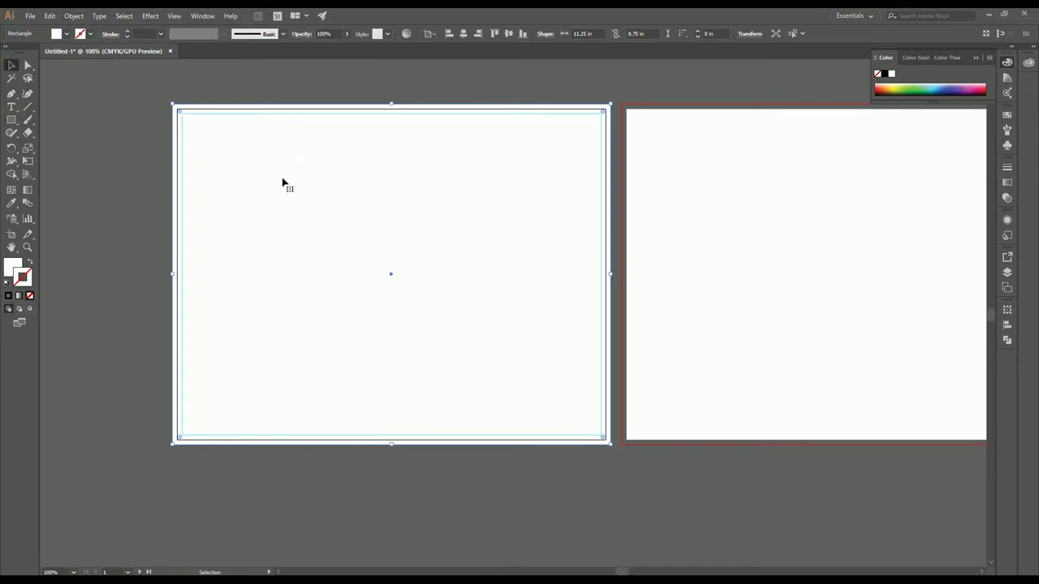
Undo the accidental move and lock the background rectangle with Object > Lock > Selection.
drag(285, 181, 317, 249)
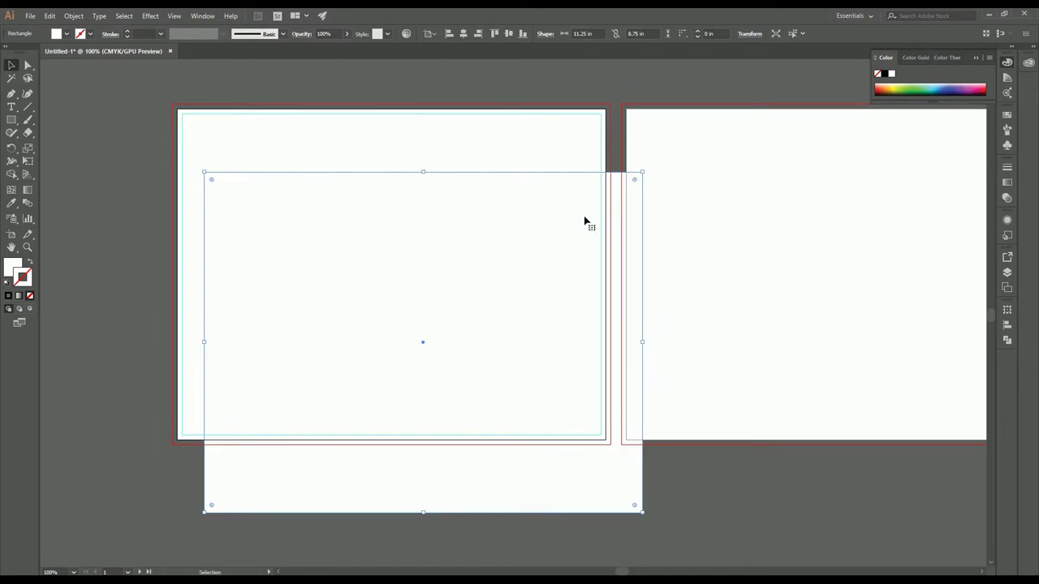
key(ctrl+z)
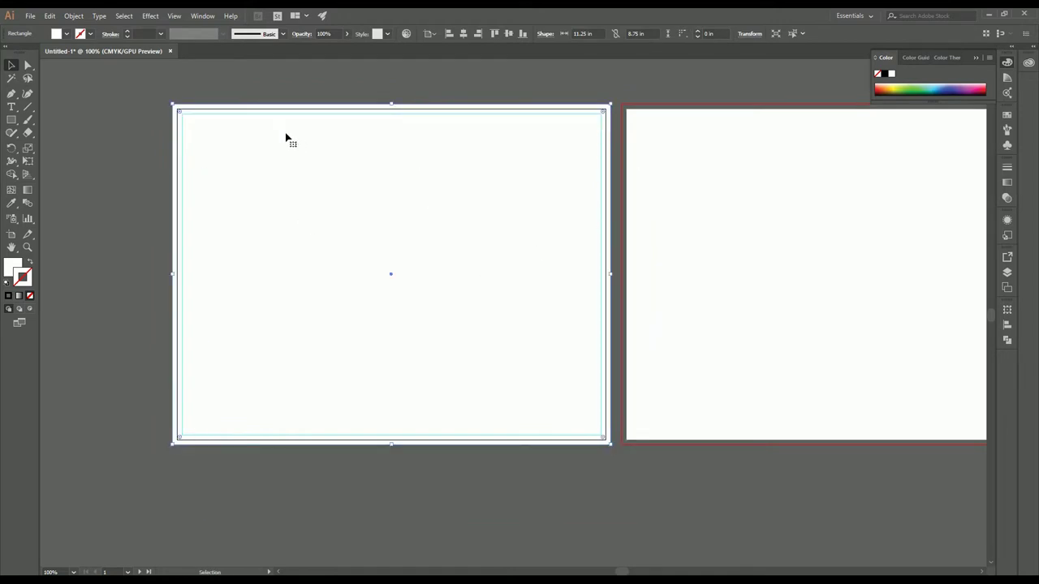
click(72, 16)
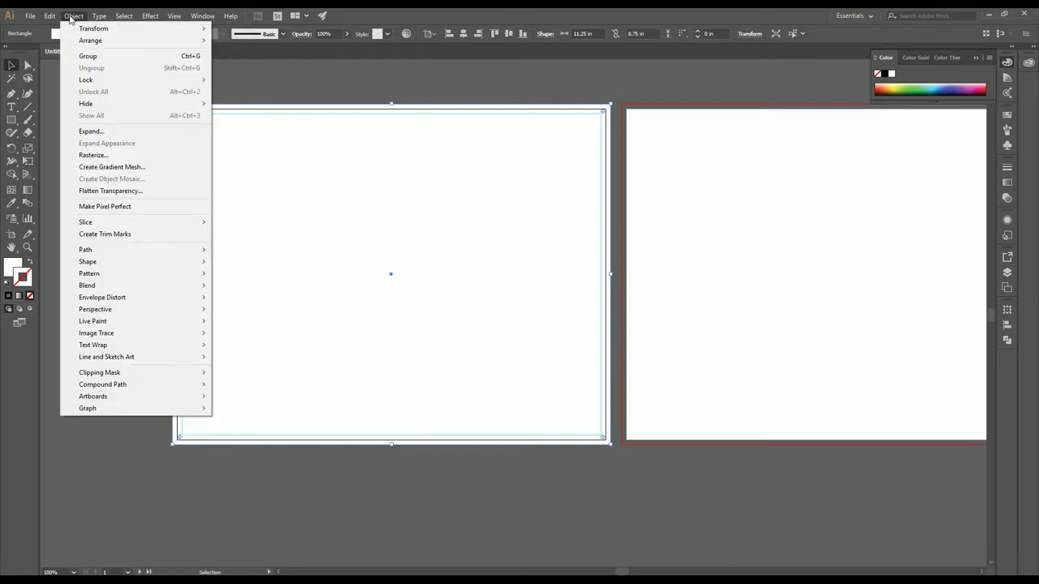
mouse_move(96, 80)
click(230, 81)
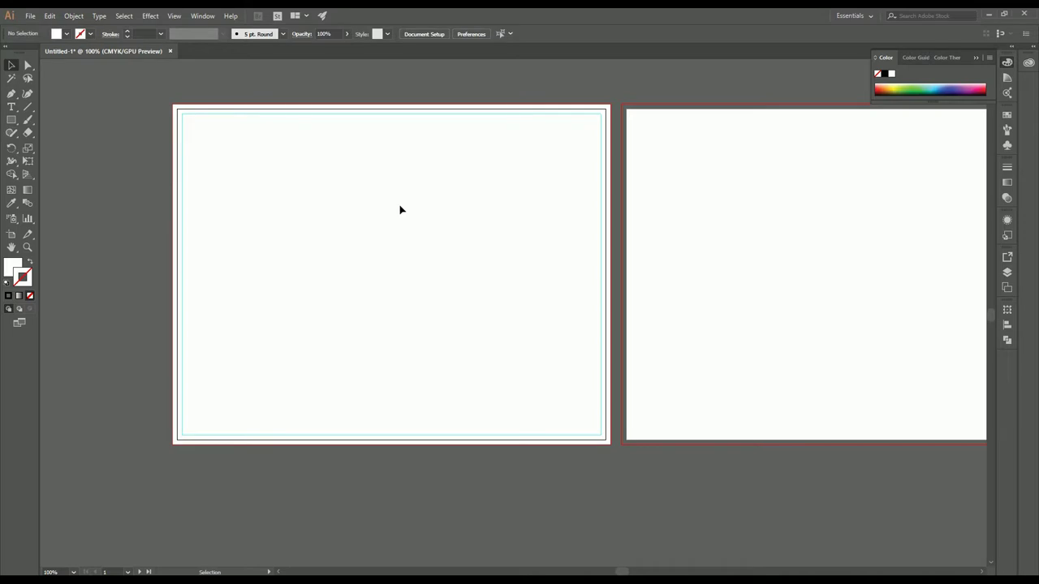
click(12, 120)
Draw a 2.90 × 2.26 in rectangle at the artboard's top-left corner and fill it yellow.
drag(179, 111, 292, 201)
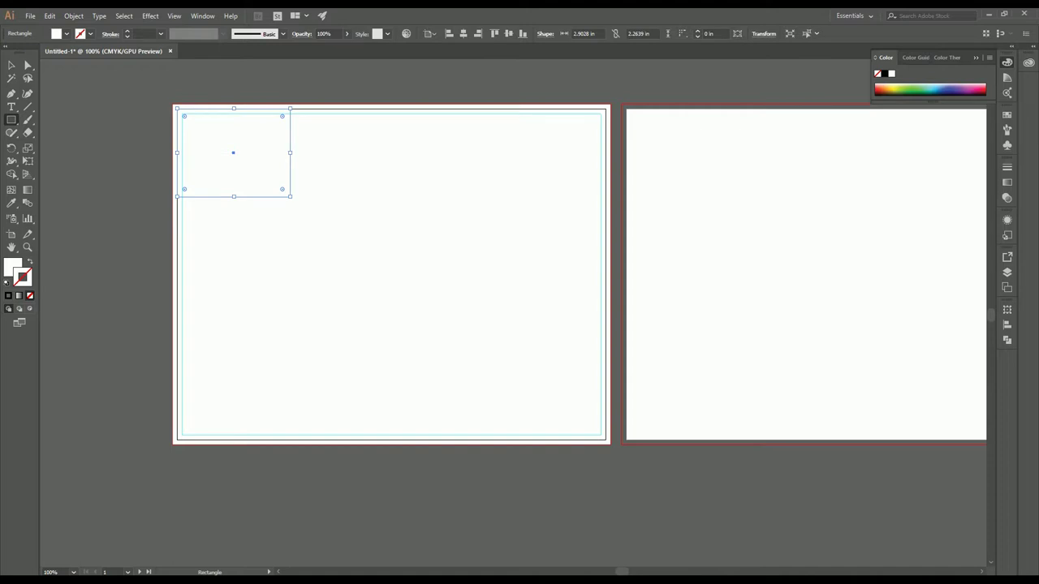
click(66, 34)
click(45, 52)
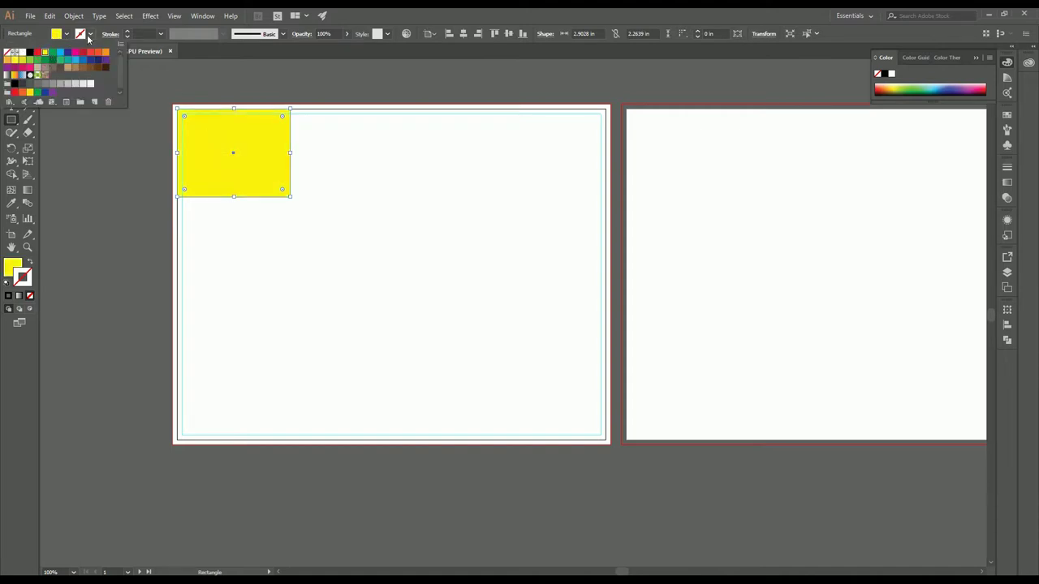
key(Escape)
click(11, 65)
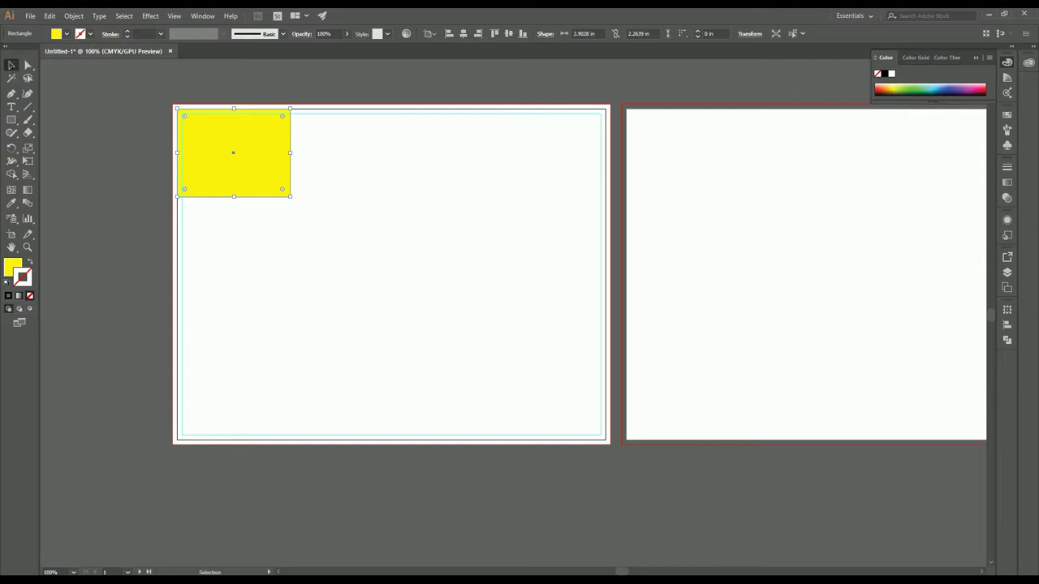
Copy the yellow rectangle 2.96 in to the right and fill the copy teal.
click(268, 169)
drag(268, 169, 382, 168)
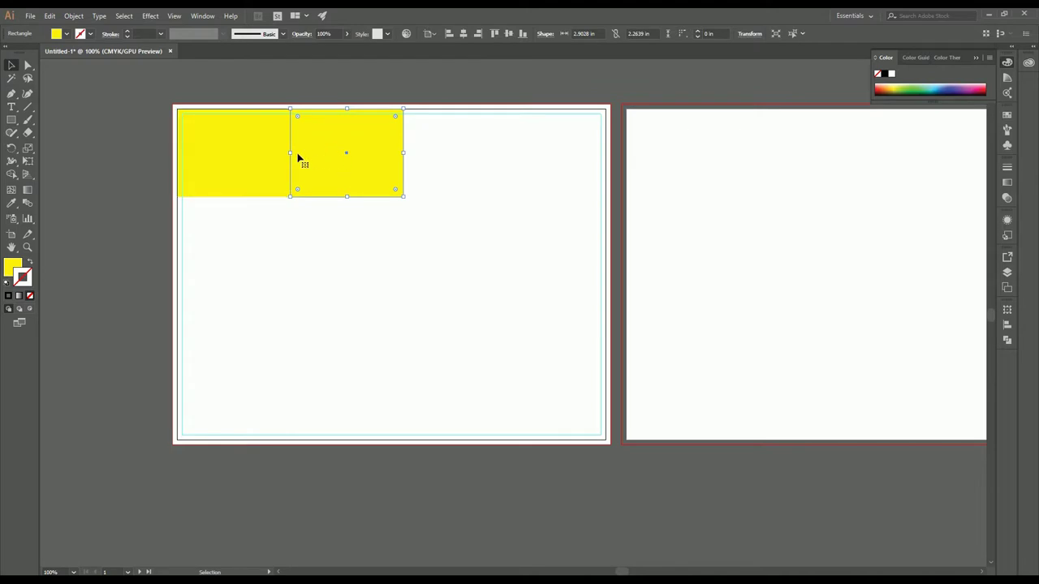
click(66, 34)
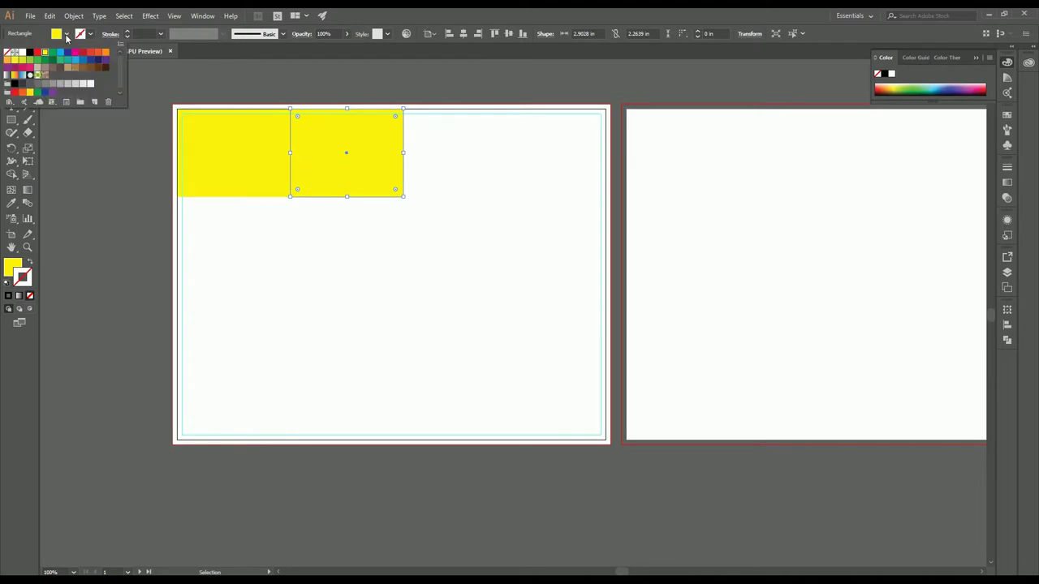
click(69, 60)
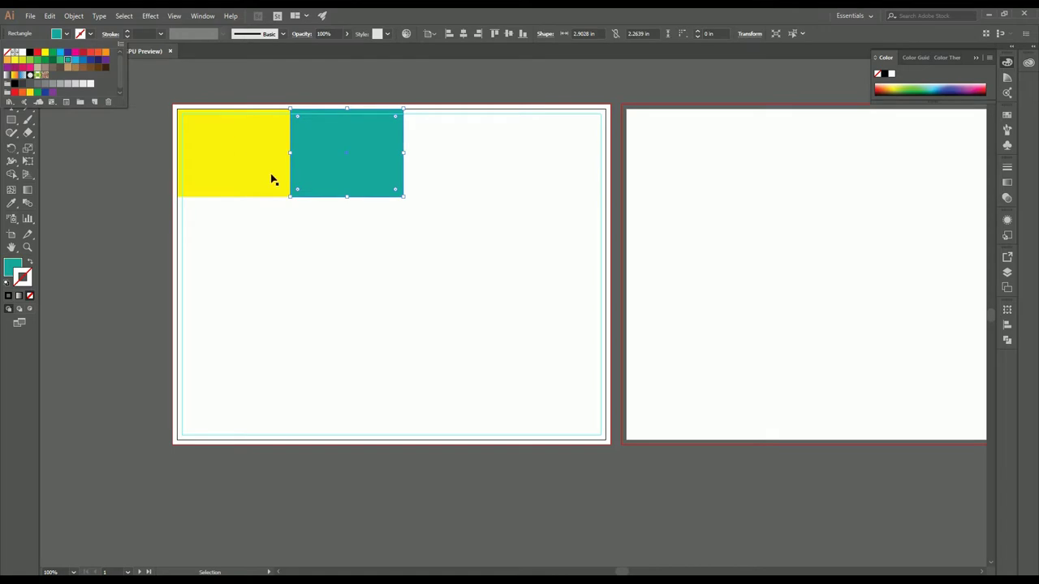
click(283, 173)
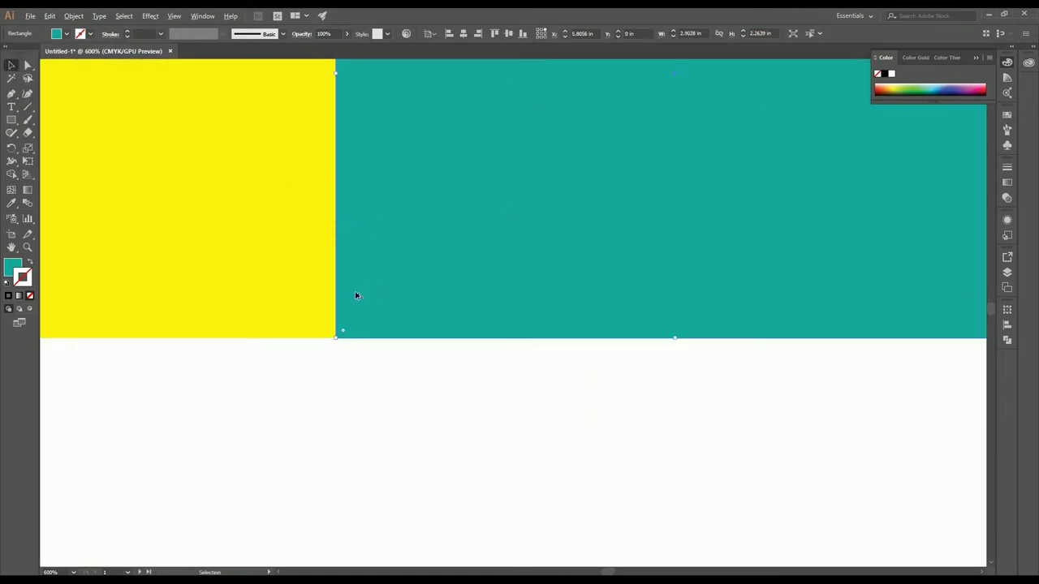
scroll(414, 266, up, 3)
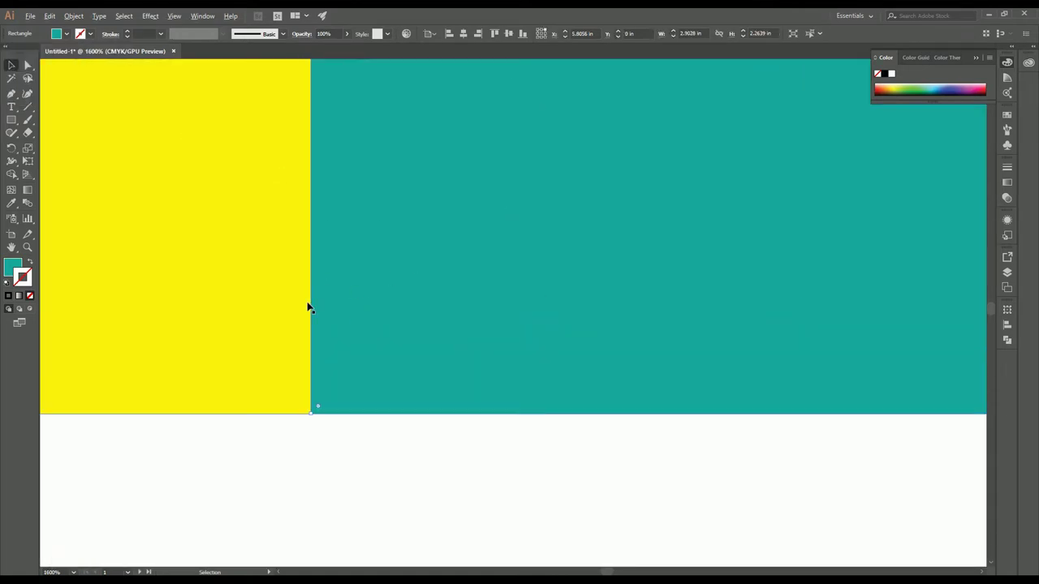
alt+scroll(308, 306, down, 3)
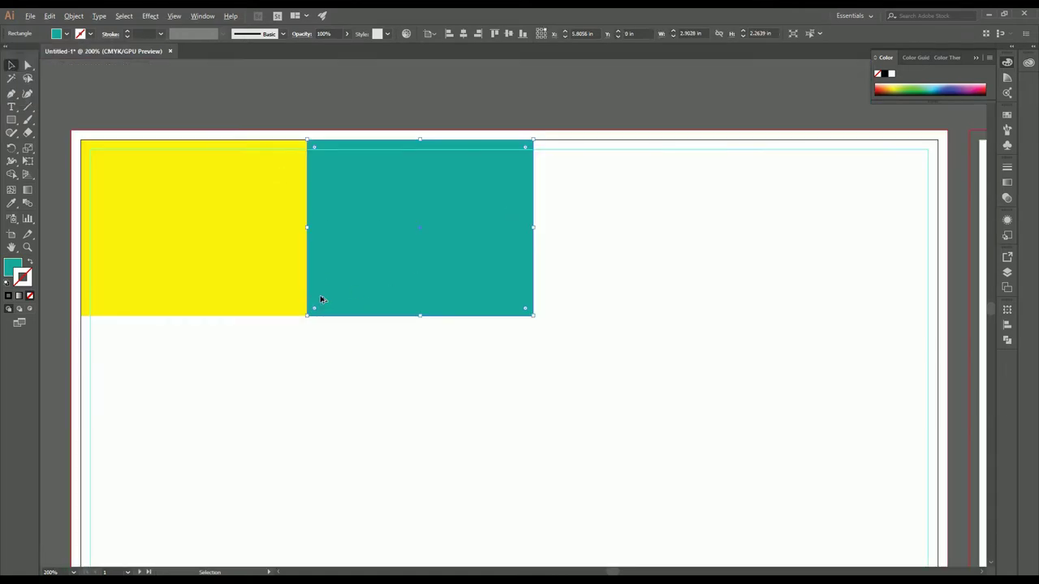
Copy the teal rectangle beside it, fill the copy red, and fit the artboard in view.
click(432, 258)
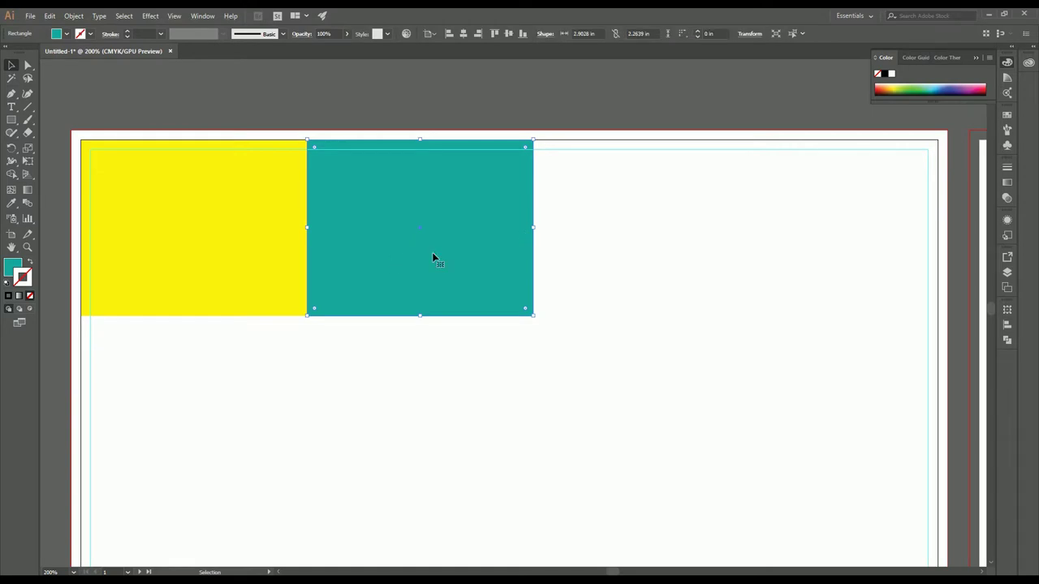
alt+drag(405, 258, 632, 261)
click(68, 35)
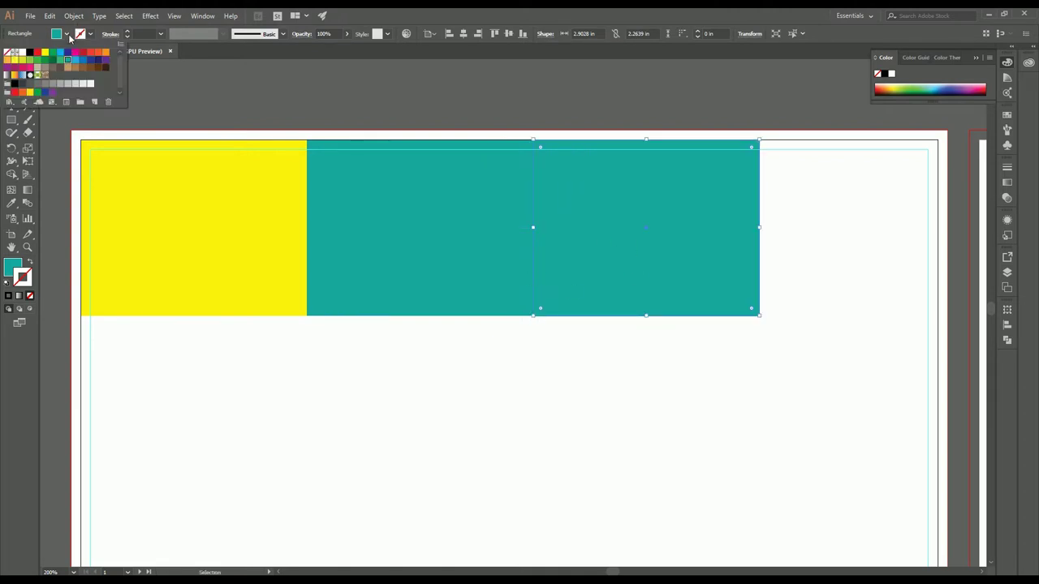
click(83, 52)
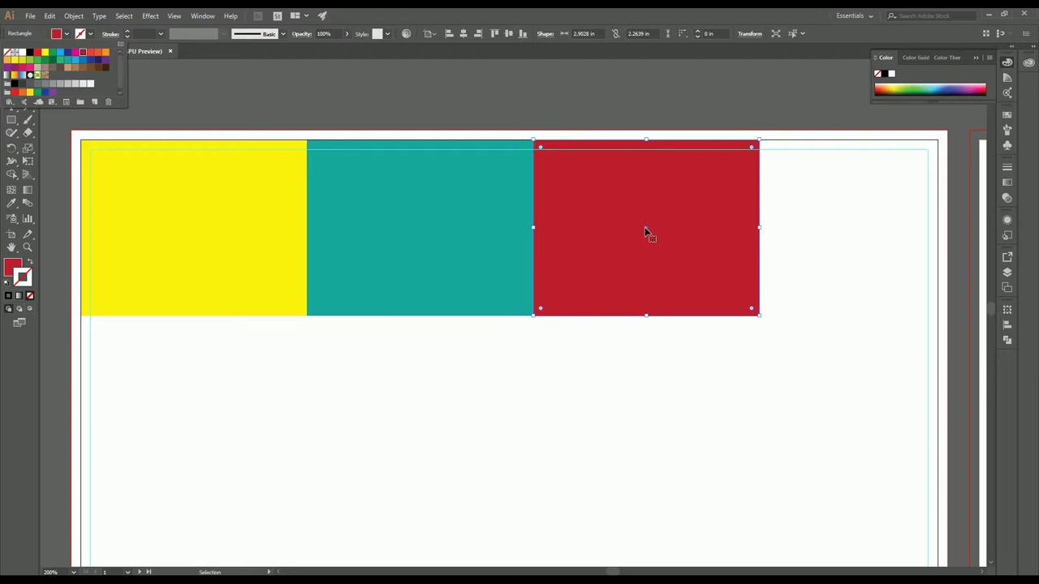
key(Escape)
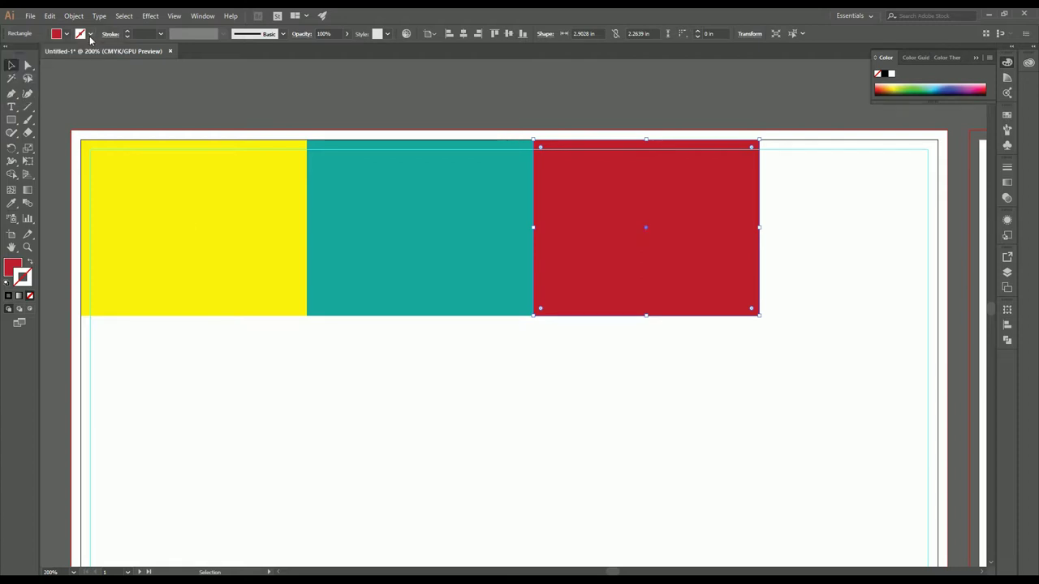
key(ctrl+1)
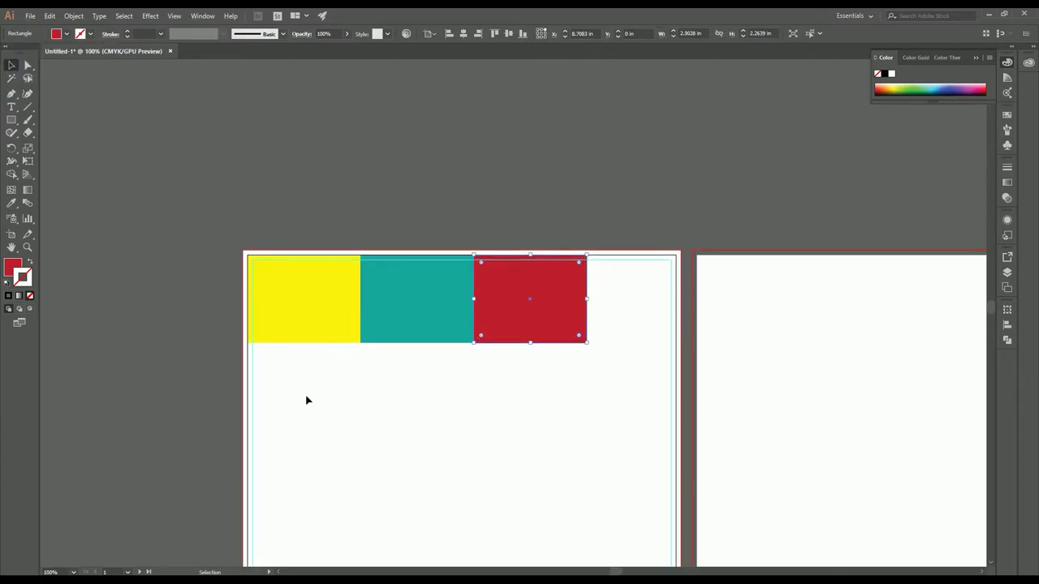
Stretch the yellow, teal and red rectangles together into three full-height 3.6667 × 8.5 in panels.
drag(295, 390, 543, 298)
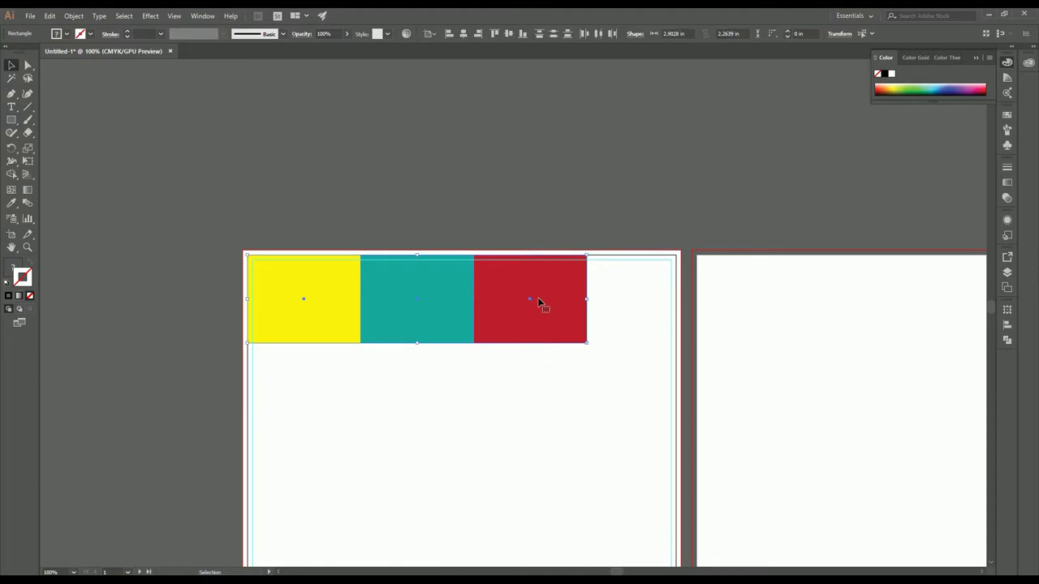
drag(588, 343, 670, 379)
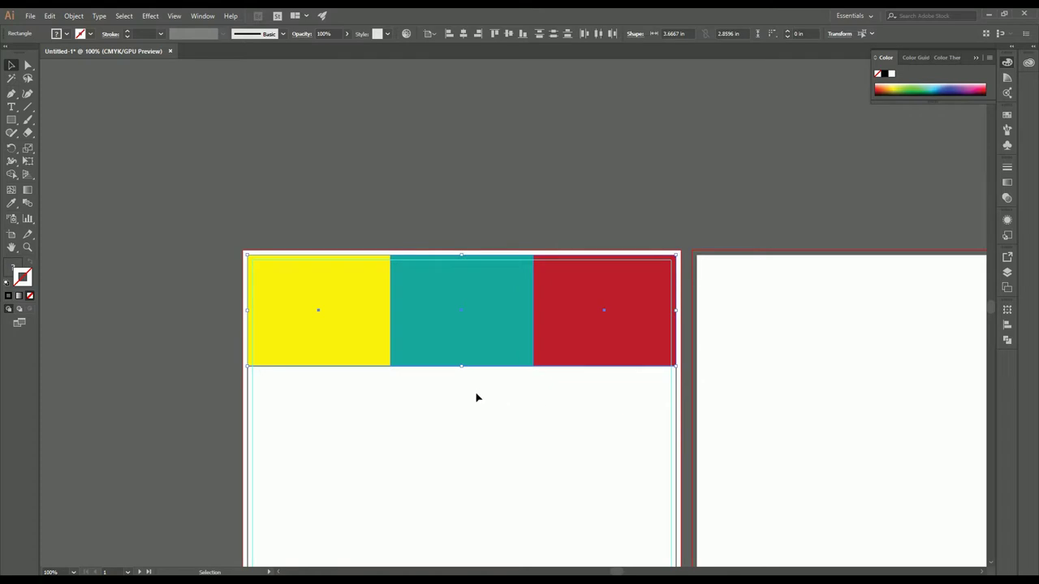
scroll(477, 398, down, 1)
drag(465, 375, 470, 430)
key(ctrl+z)
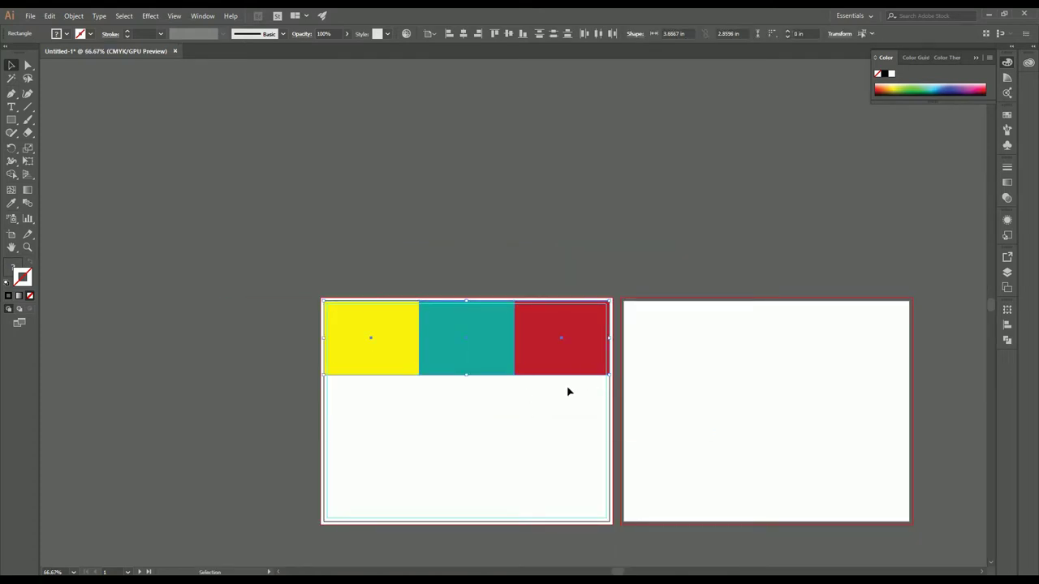
drag(467, 375, 467, 525)
scroll(483, 445, up, 1)
scroll(483, 444, up, 3)
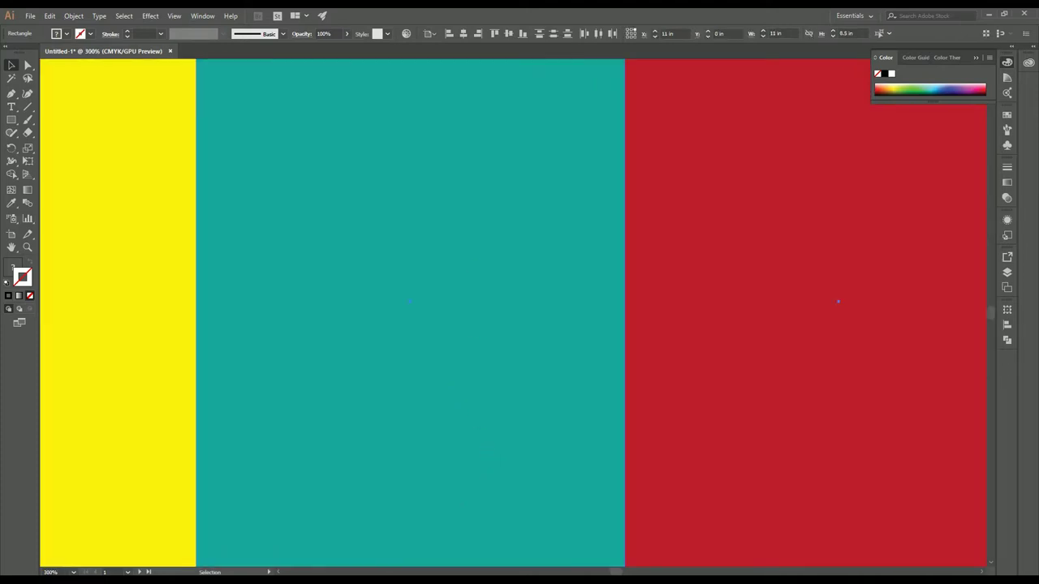
drag(475, 271, 496, 417)
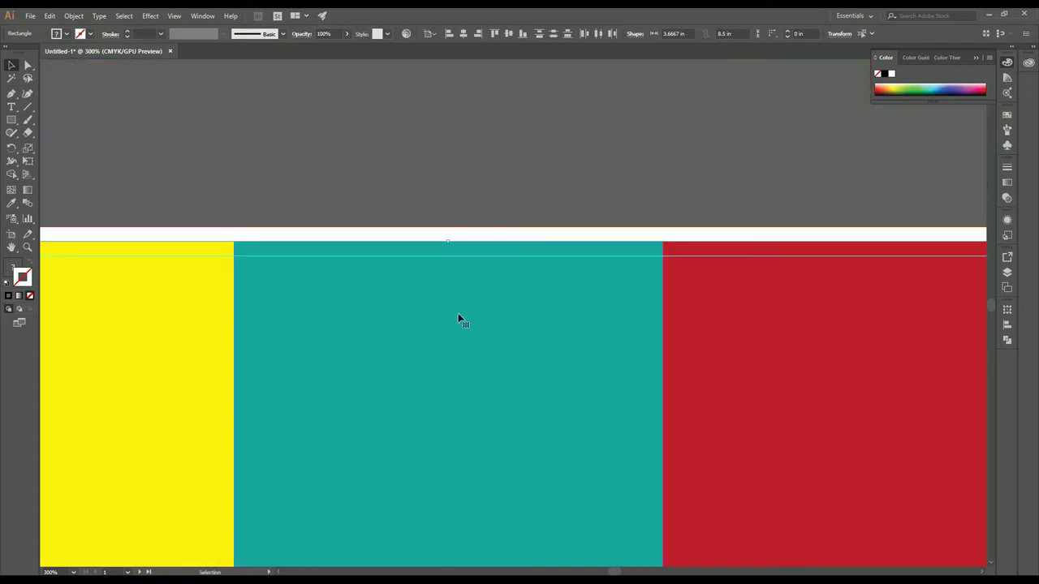
scroll(357, 322, down, 2)
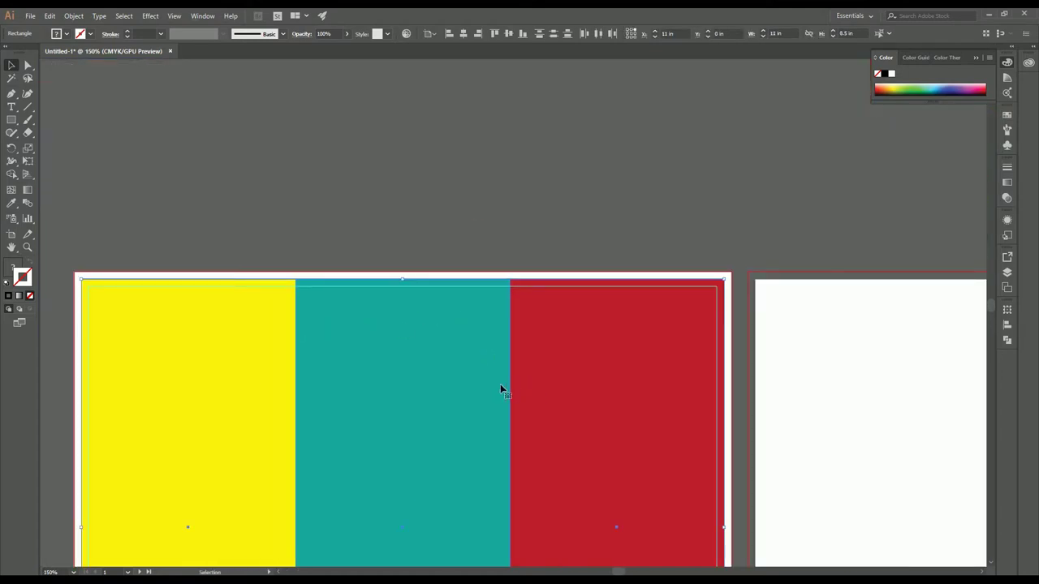
drag(436, 384, 479, 299)
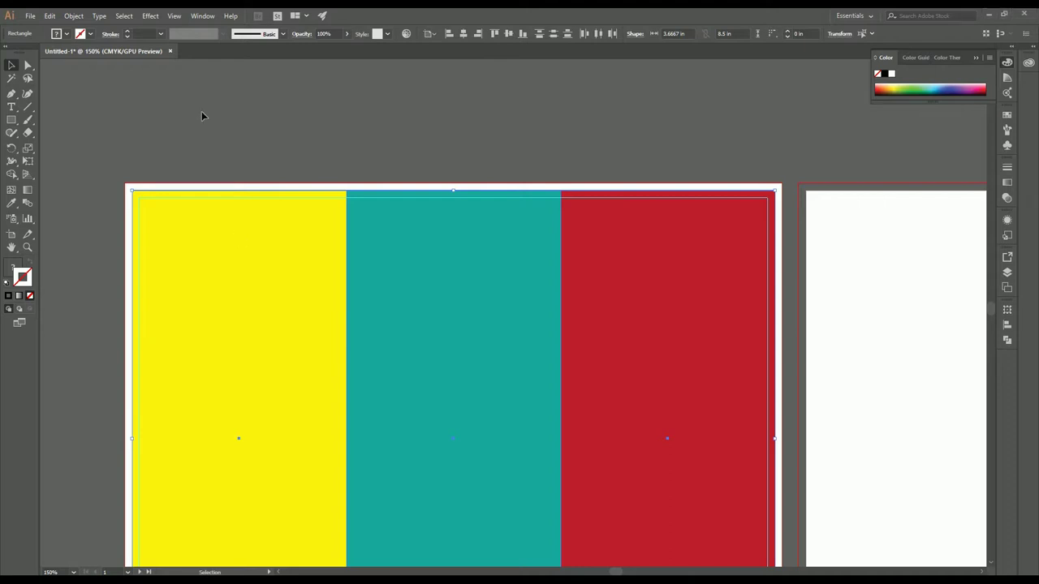
Show the rulers and drag vertical guides onto the yellow–teal and teal–red panel boundaries.
key(a)
key(ctrl+r)
key(v)
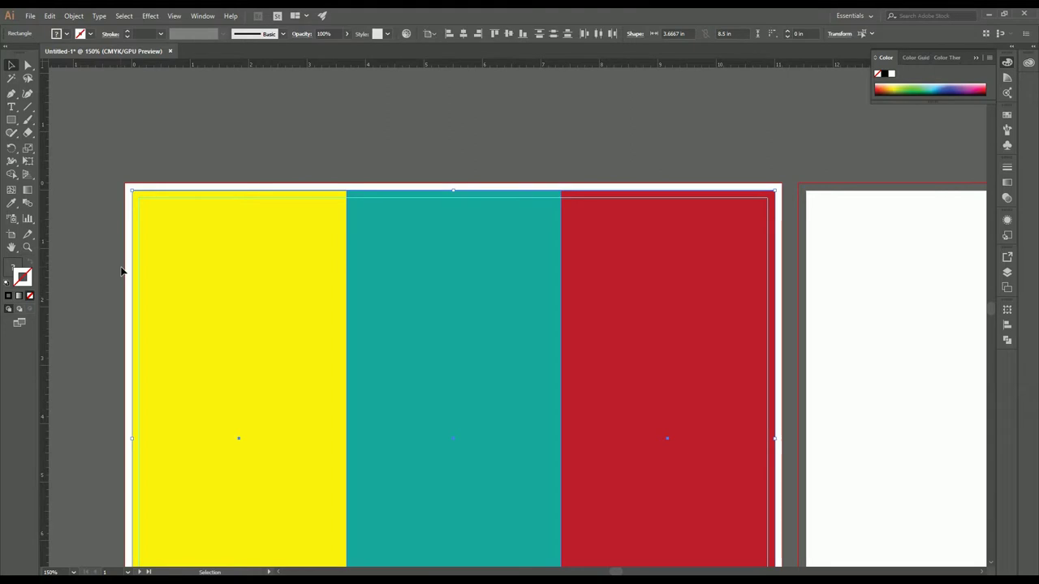
scroll(325, 341, up, 4)
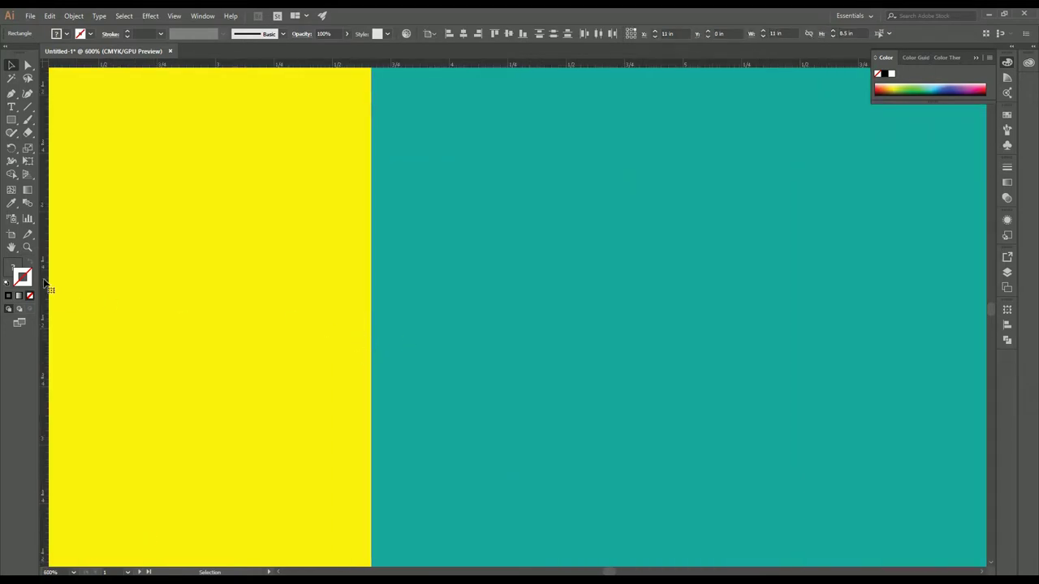
drag(43, 289, 371, 293)
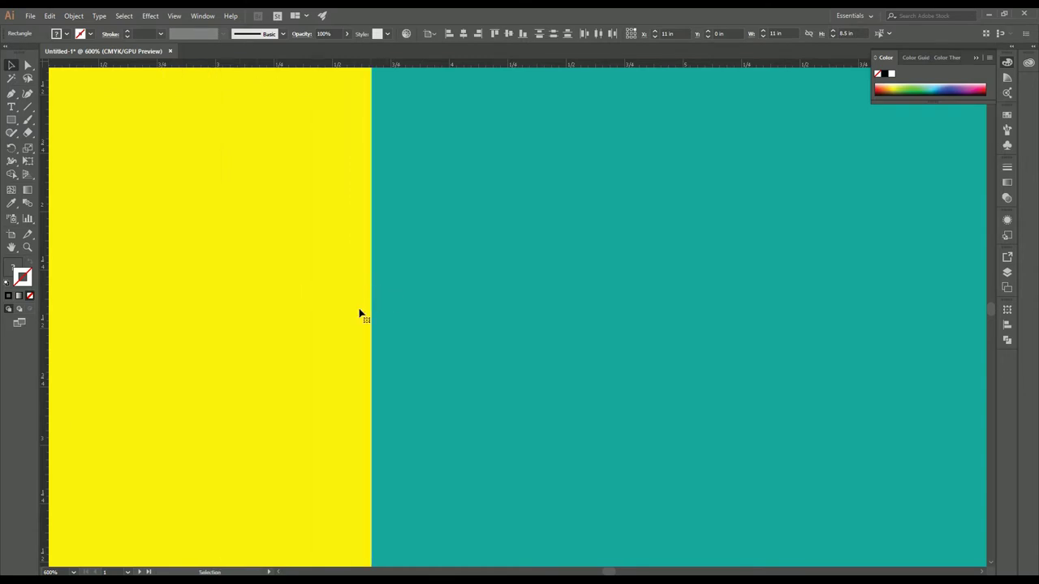
scroll(384, 296, down, 4)
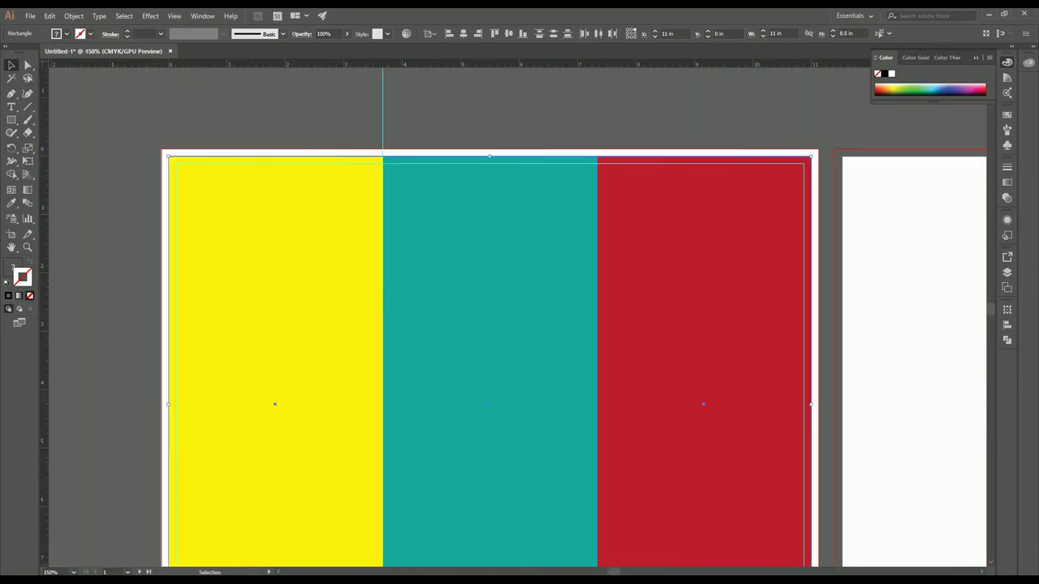
drag(501, 257, 297, 244)
scroll(347, 291, up, 4)
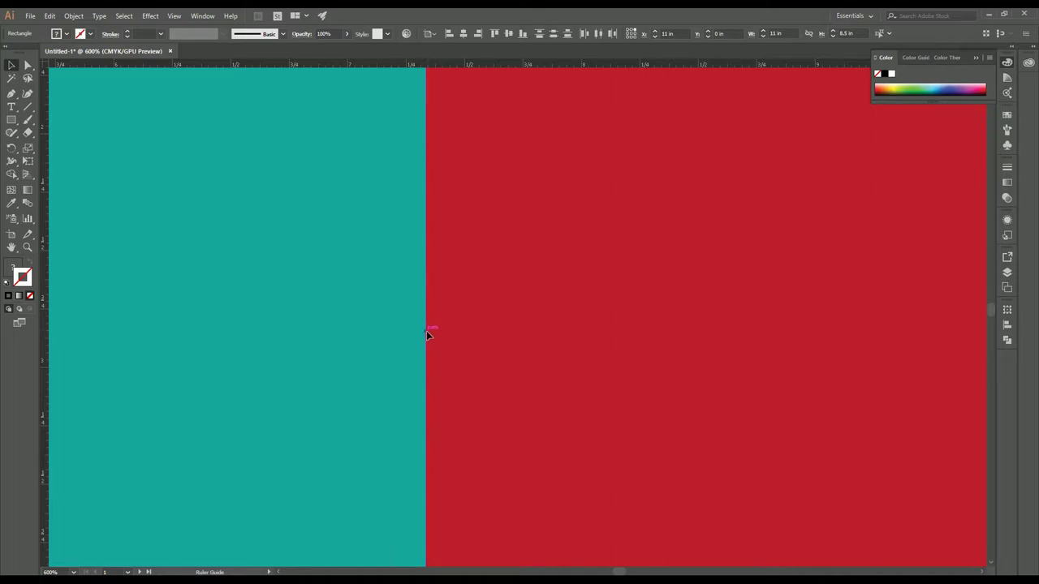
scroll(430, 318, up, 2)
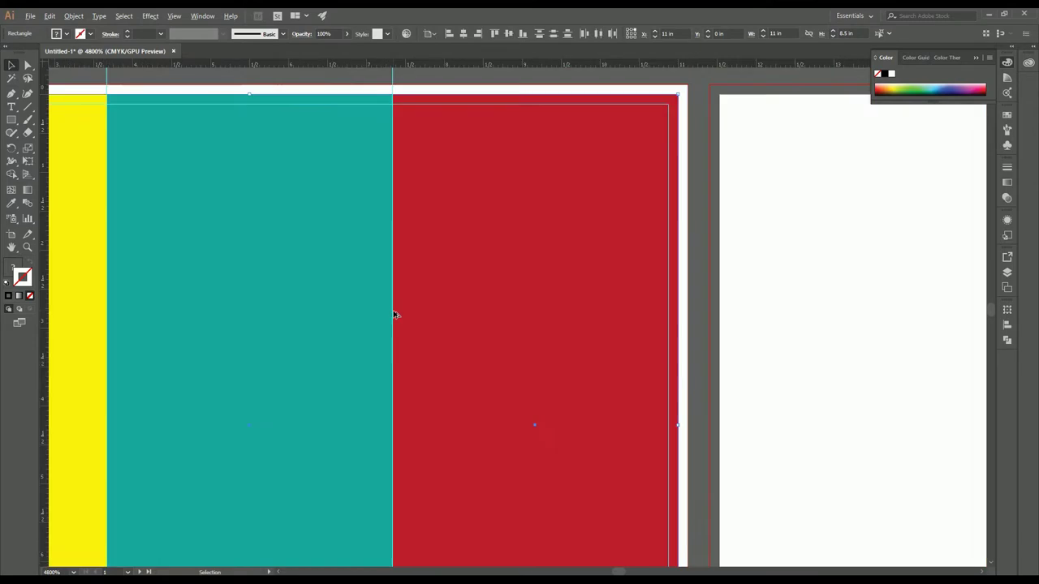
scroll(394, 315, down, 3)
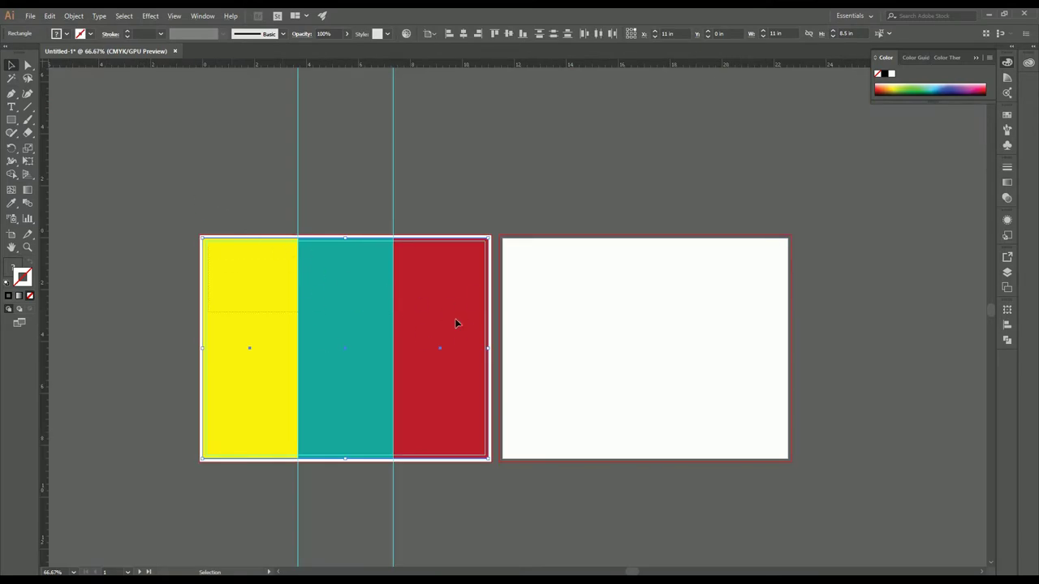
Delete the yellow, teal and red rectangles and zoom in on the guided artboard.
key(Delete)
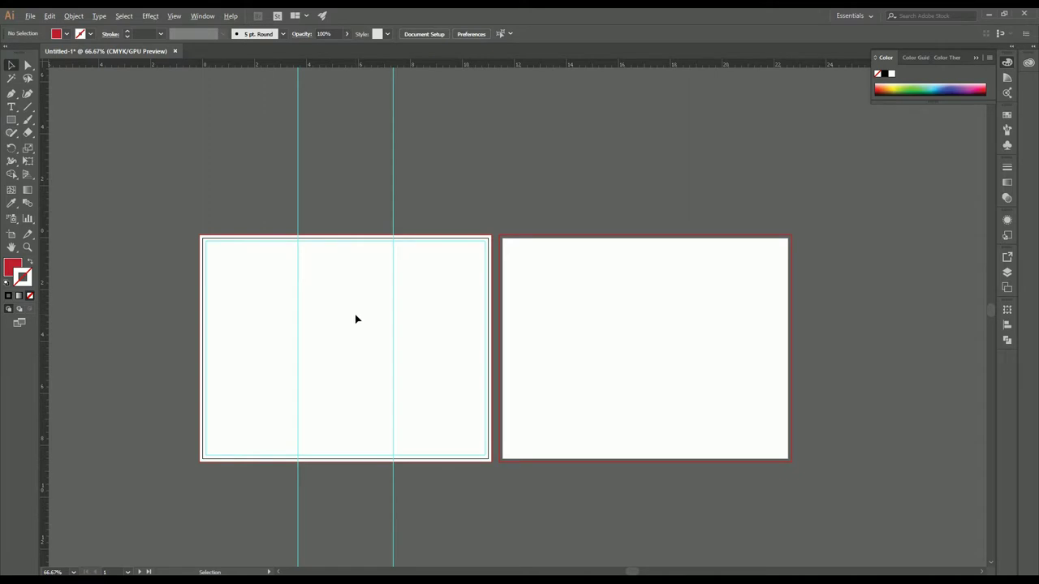
scroll(356, 319, up, 3)
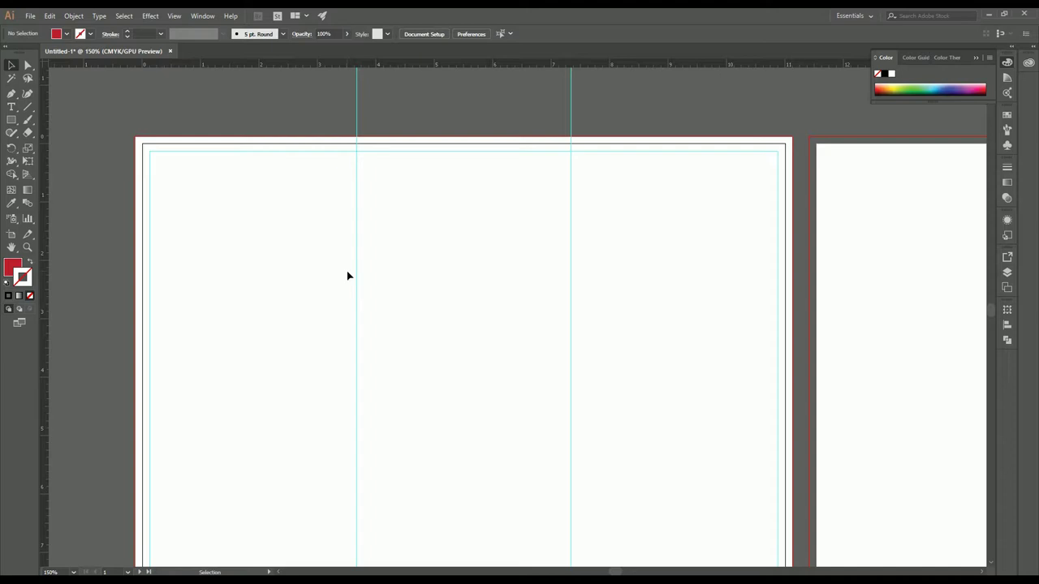
scroll(256, 188, up, 1)
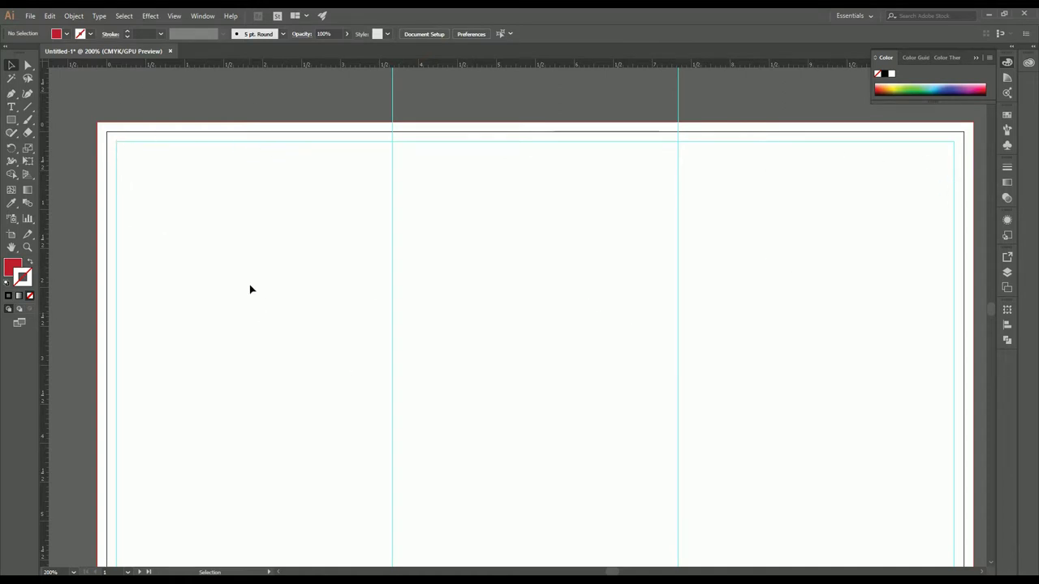
scroll(385, 214, up, 2)
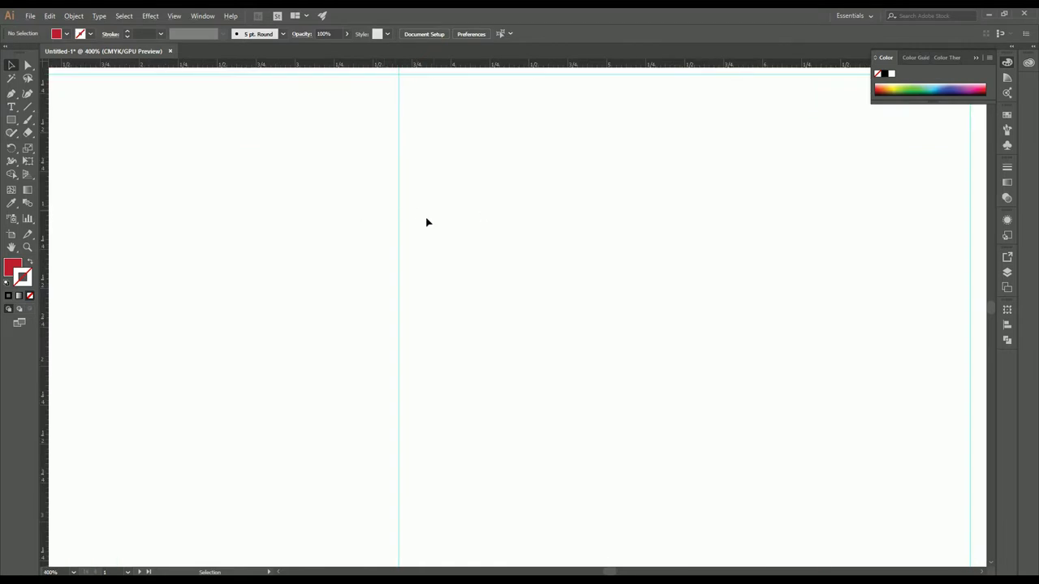
scroll(427, 220, down, 2)
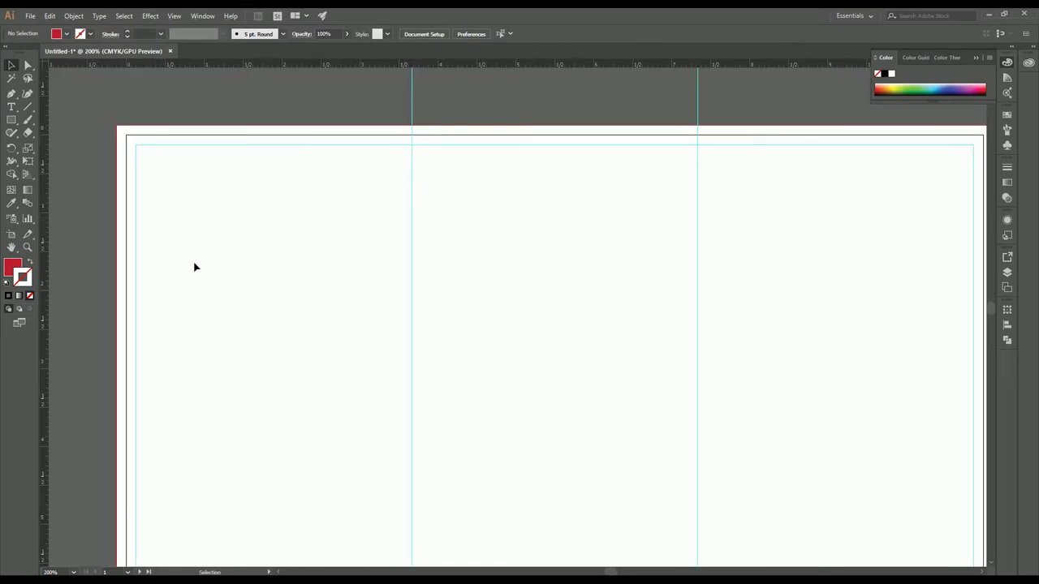
scroll(116, 244, up, 2)
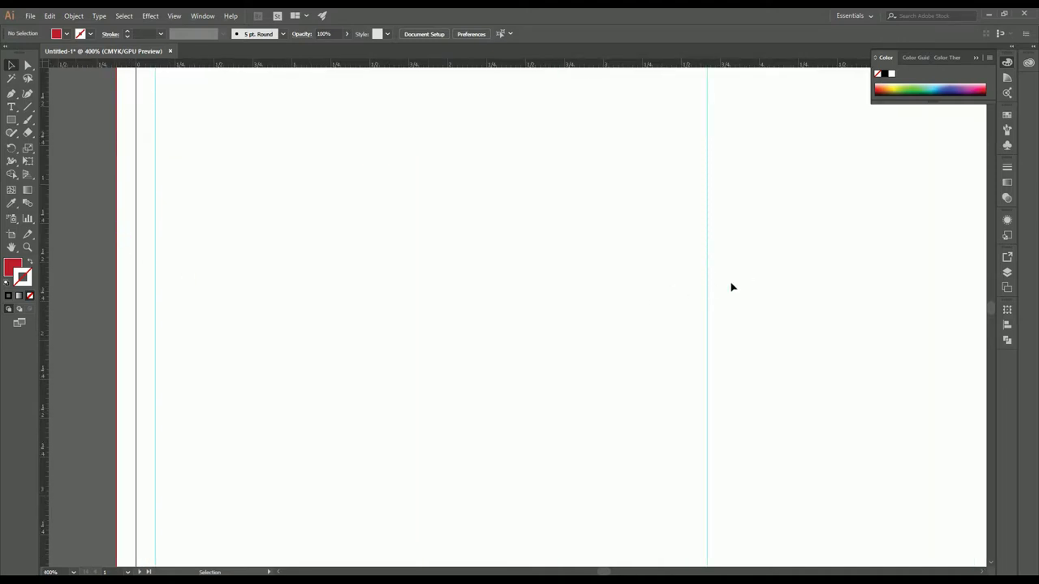
Draw a red spacer rectangle, move it to the first fold, and guide both its edges.
click(13, 120)
drag(116, 203, 140, 267)
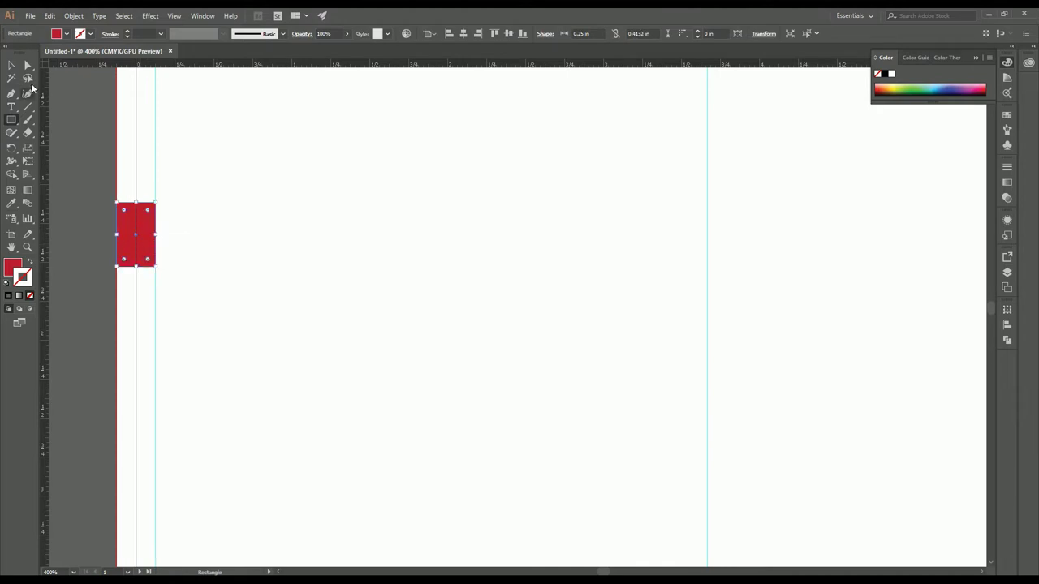
click(13, 65)
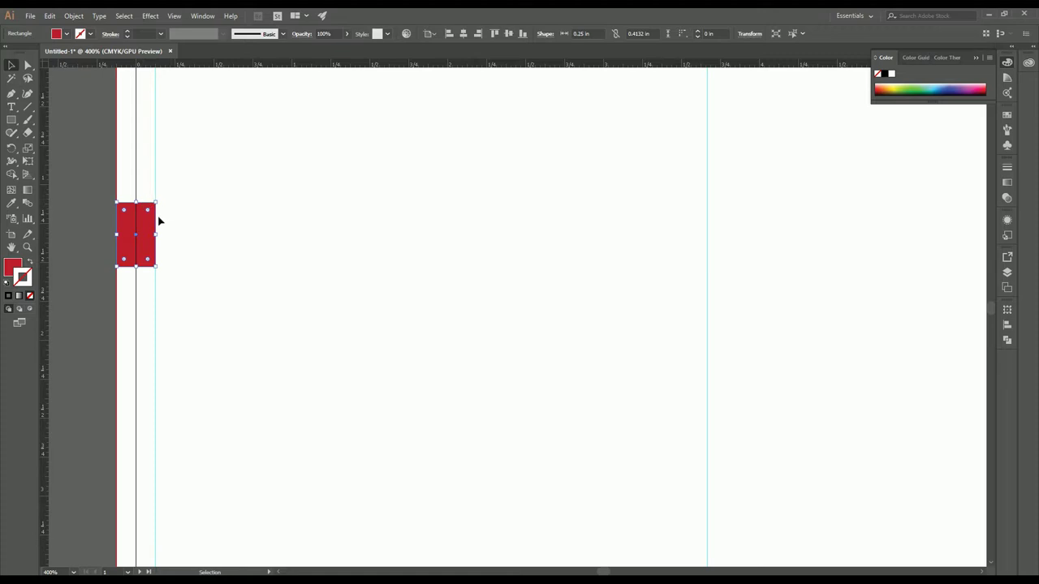
drag(150, 222, 721, 266)
key(ctrl+equal)
key(ctrl+equal)
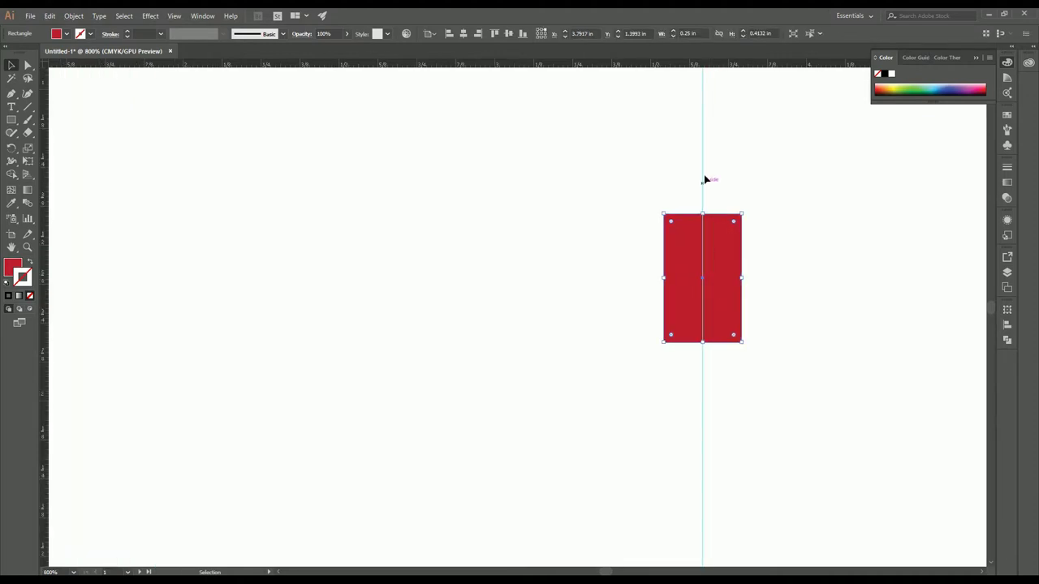
scroll(708, 186, up, 1)
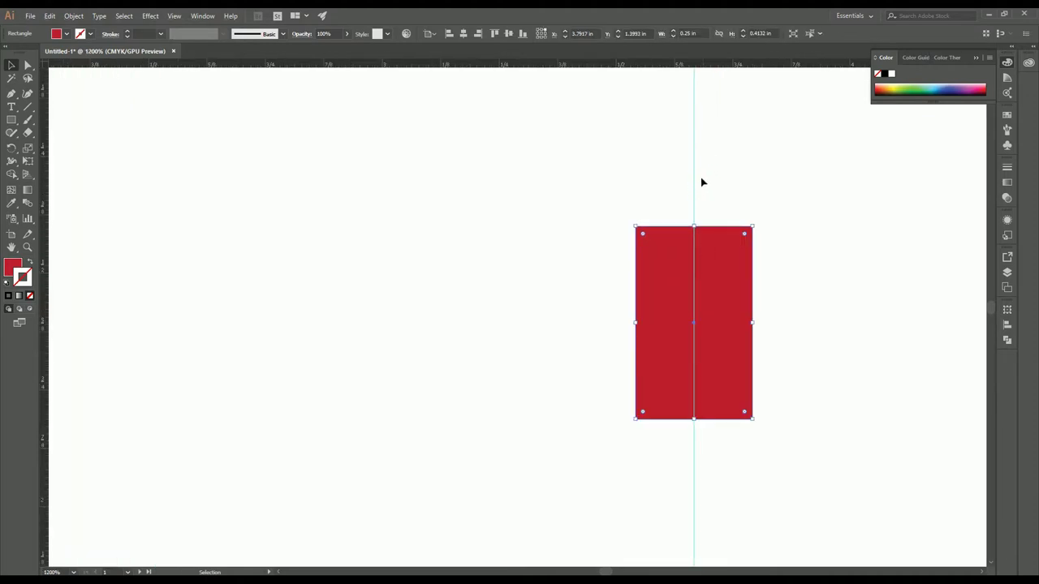
scroll(706, 276, down, 3)
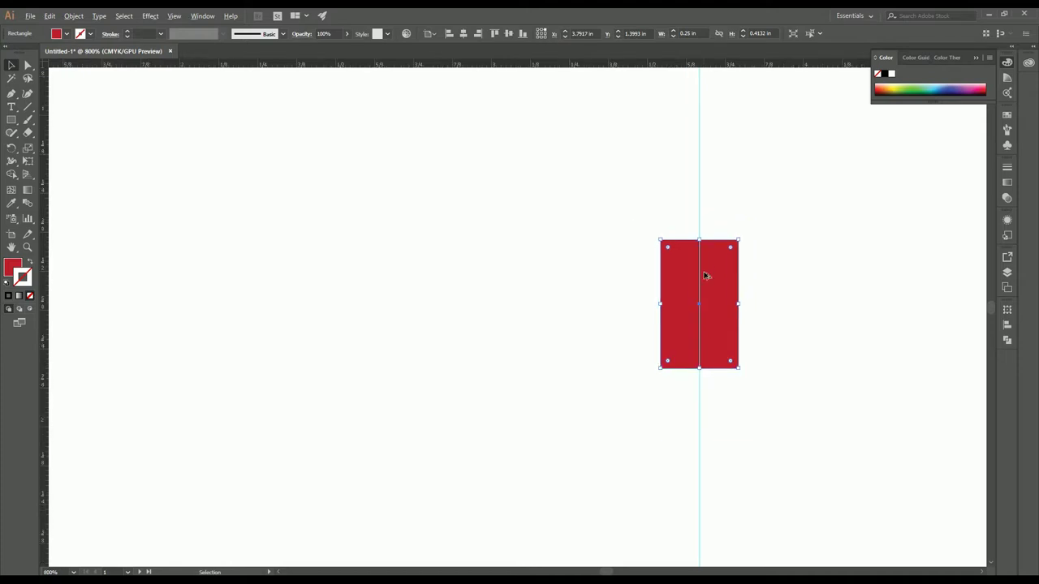
scroll(706, 276, up, 2)
scroll(718, 279, up, 1)
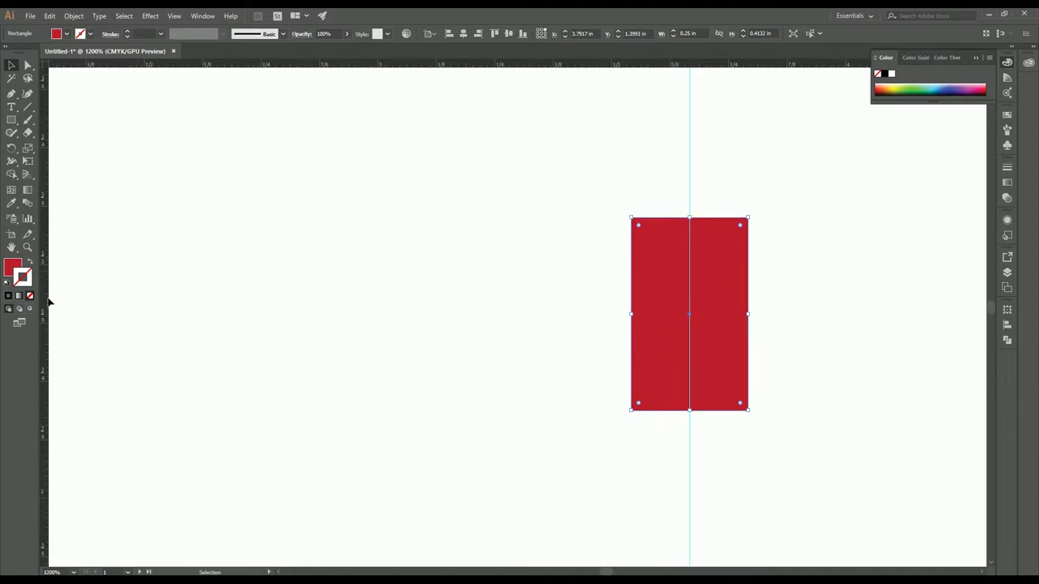
drag(44, 303, 632, 302)
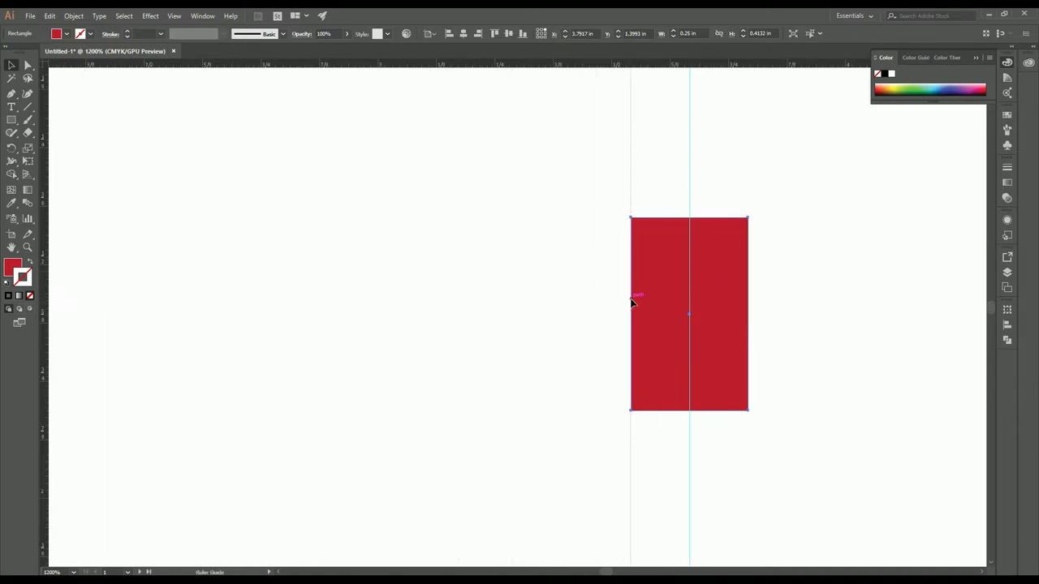
drag(46, 296, 748, 313)
Move the spacer to the second fold, guide both its edges, then delete the spacer.
scroll(726, 240, down, 3)
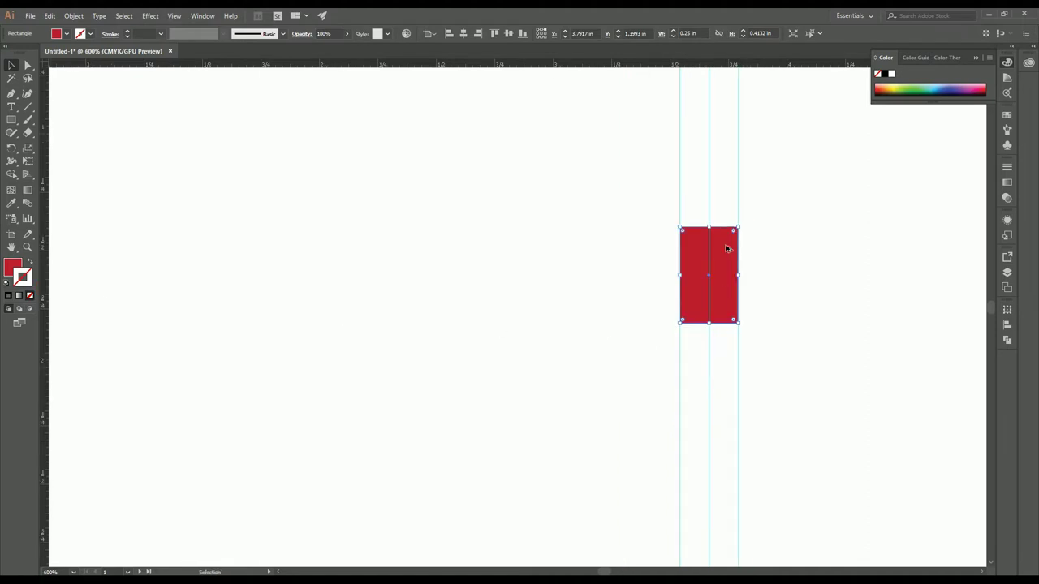
scroll(482, 281, right, 6)
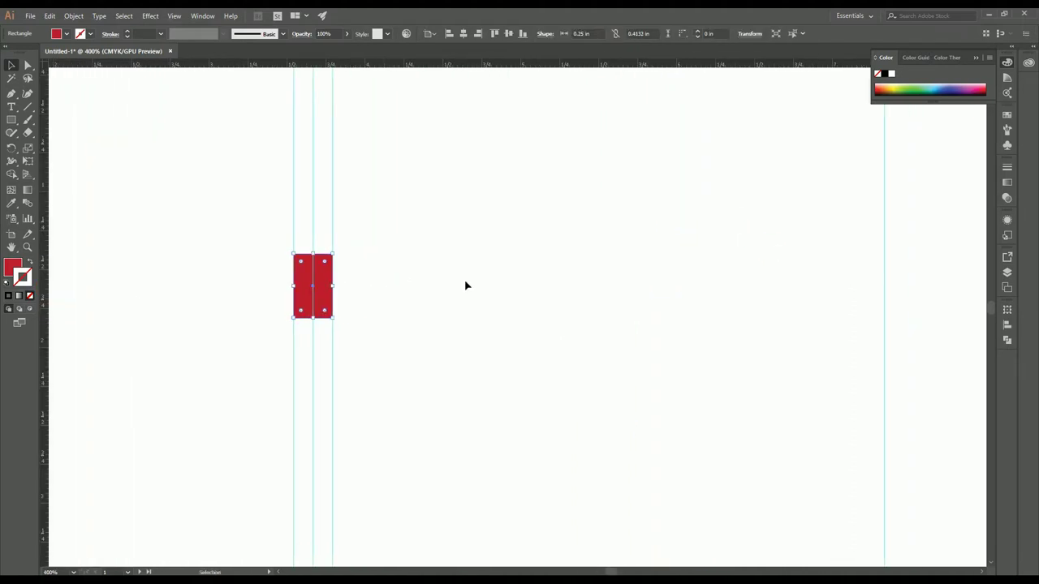
scroll(464, 284, down, 1)
drag(357, 280, 784, 296)
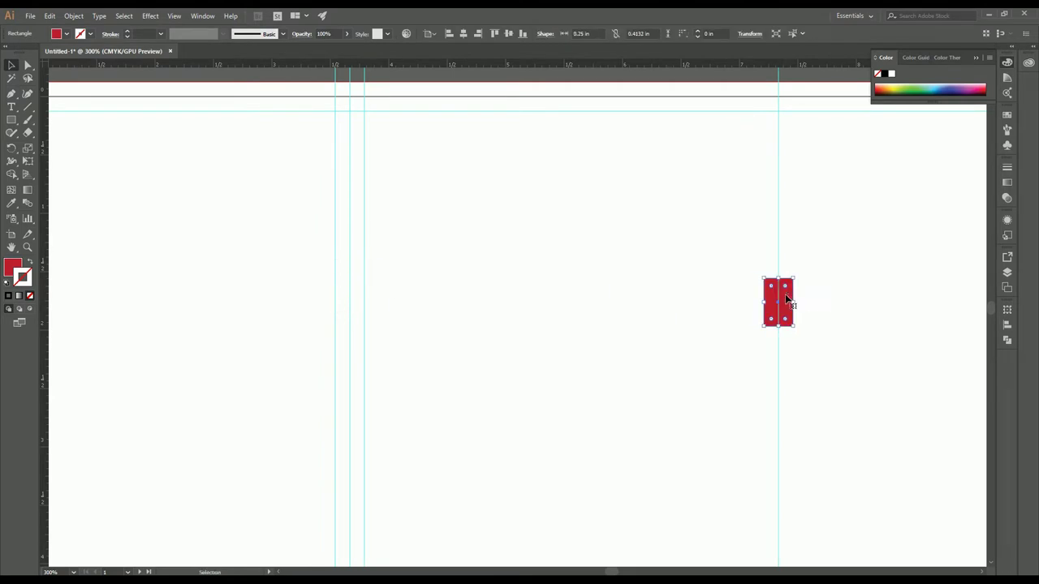
scroll(784, 296, up, 4)
scroll(788, 297, up, 1)
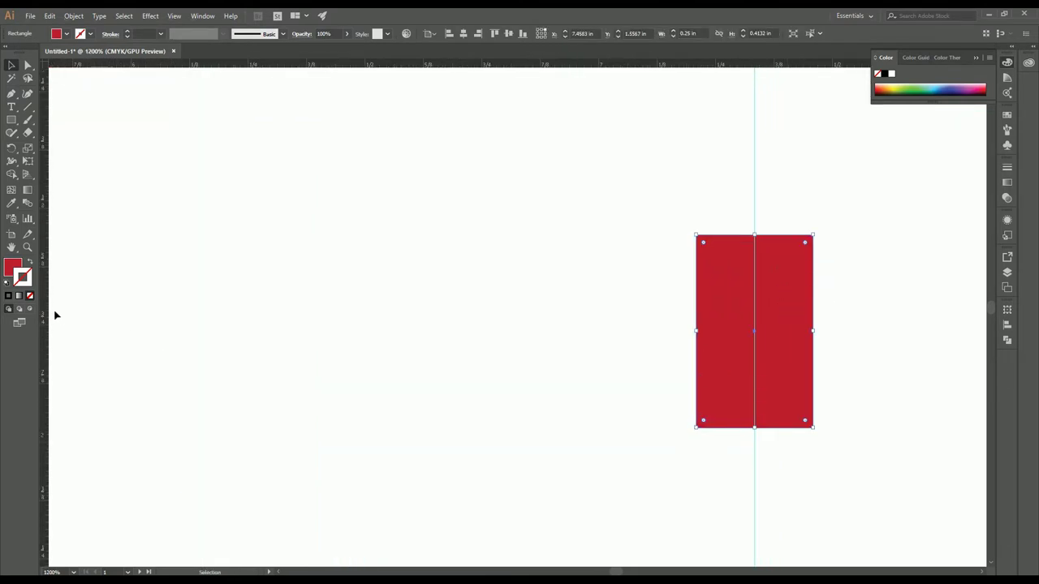
drag(44, 294, 697, 319)
drag(46, 285, 814, 317)
scroll(783, 307, down, 3)
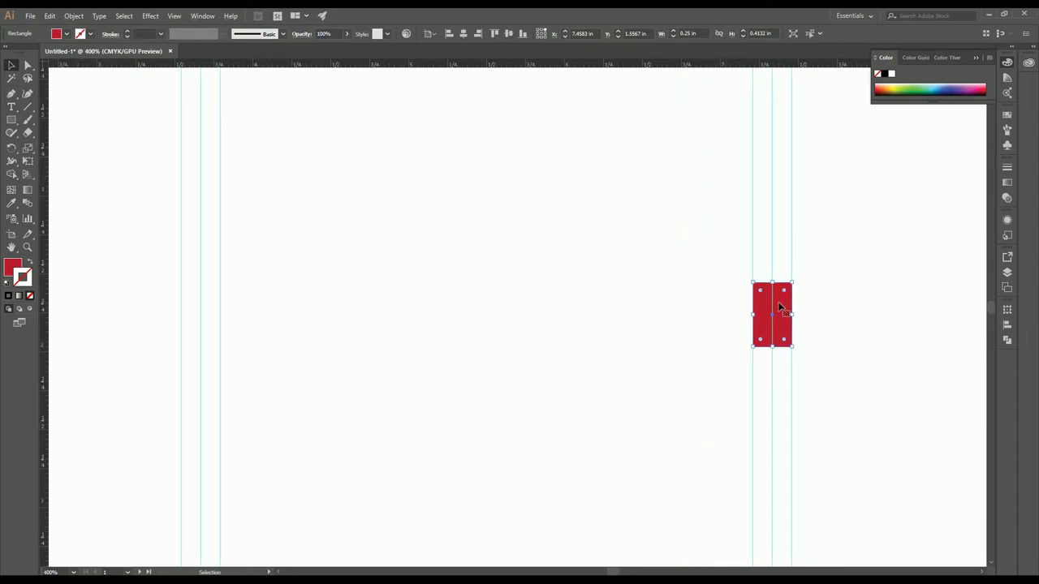
key(Delete)
scroll(531, 314, down, 2)
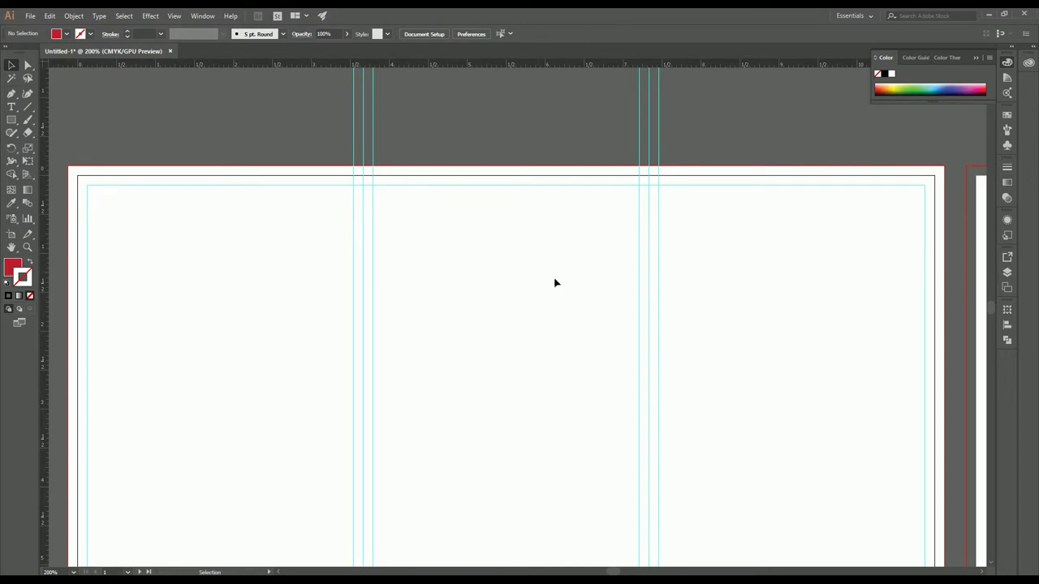
Set the fill colour to None and pan so both artboards show side by side.
scroll(253, 144, down, 2)
key(slash)
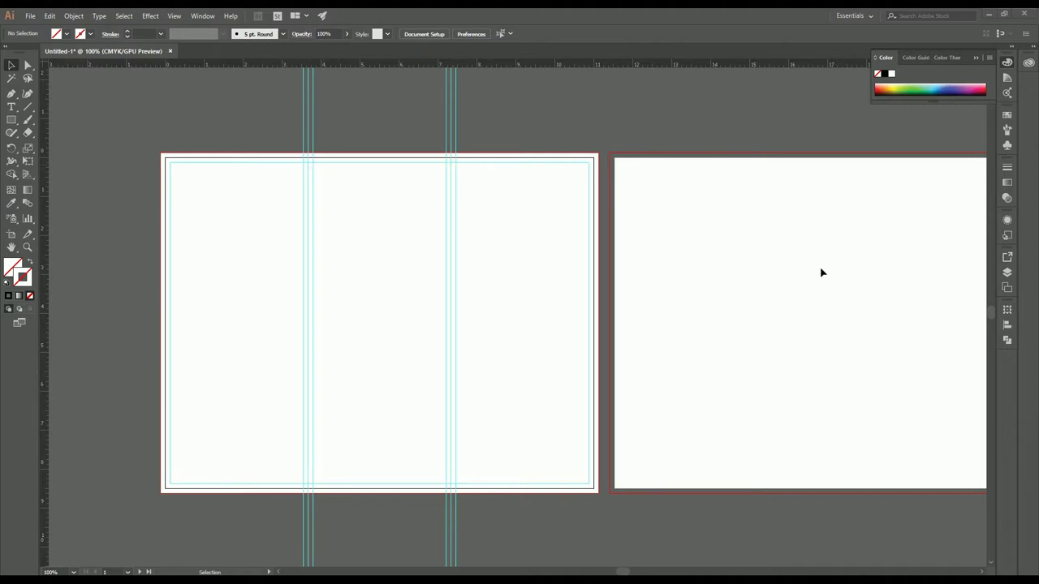
scroll(801, 267, down, 1)
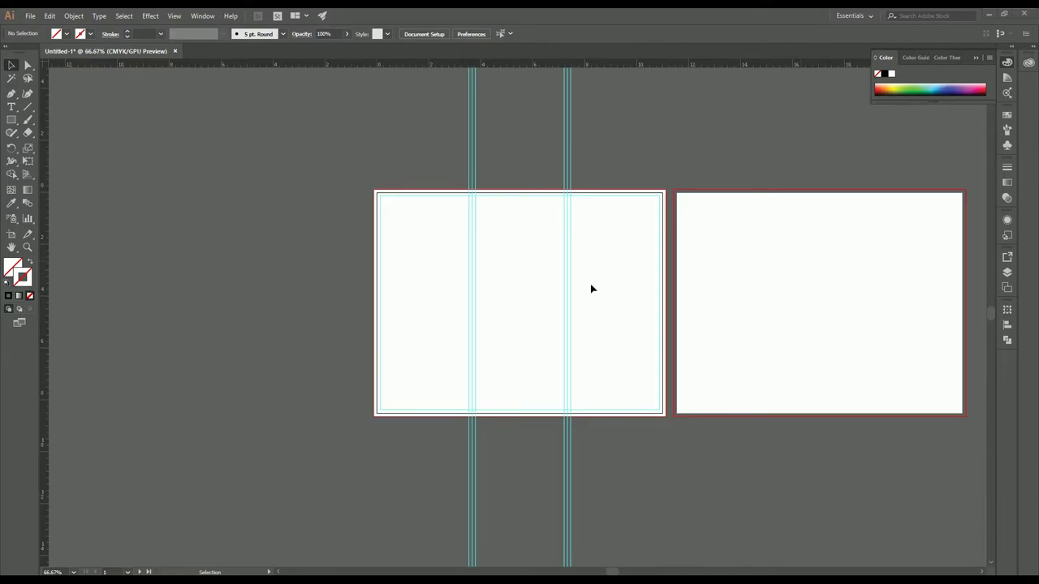
scroll(593, 279, up, 1)
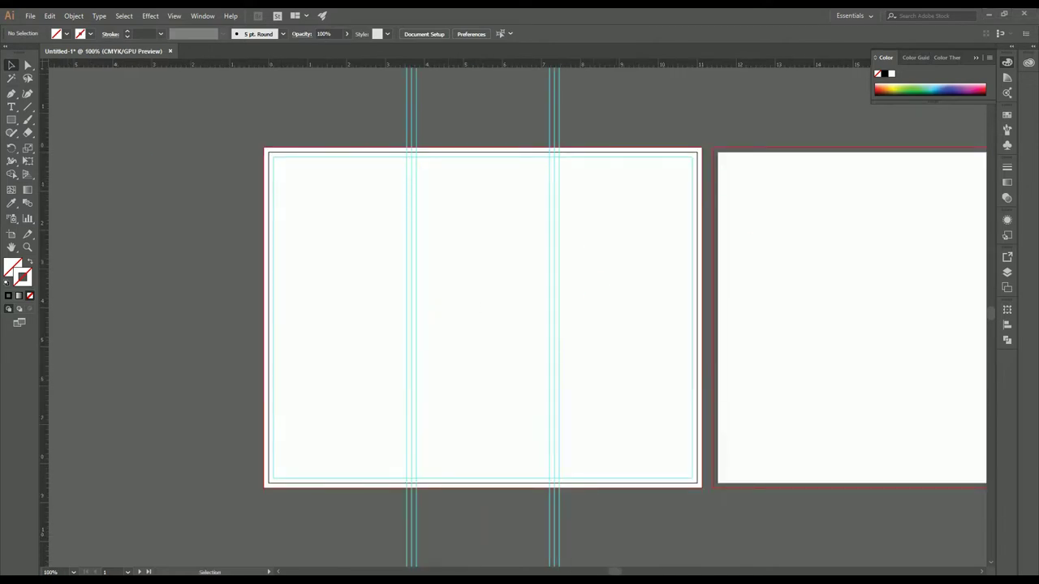
drag(633, 271, 430, 274)
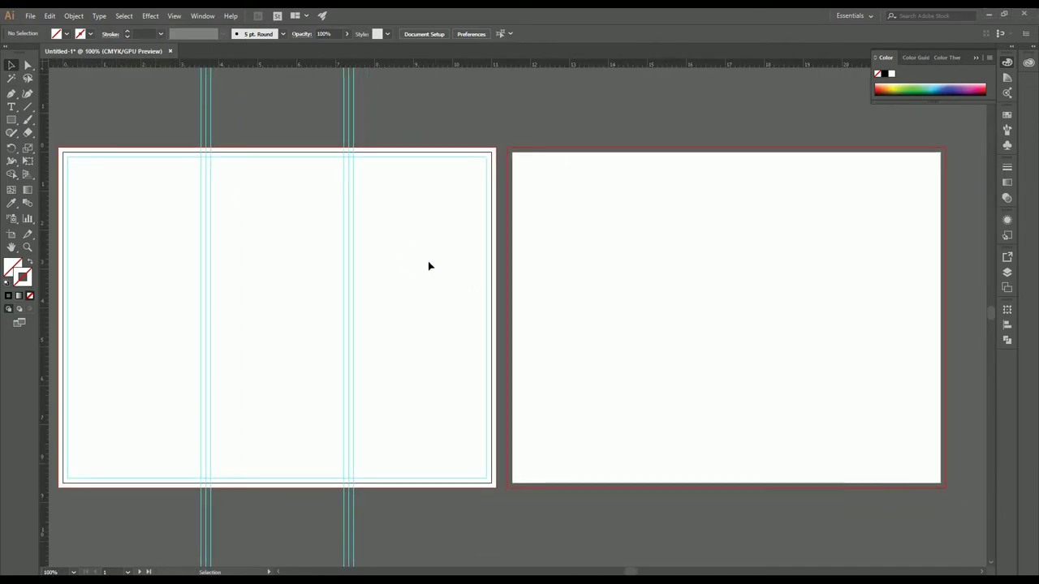
scroll(431, 268, left, 1)
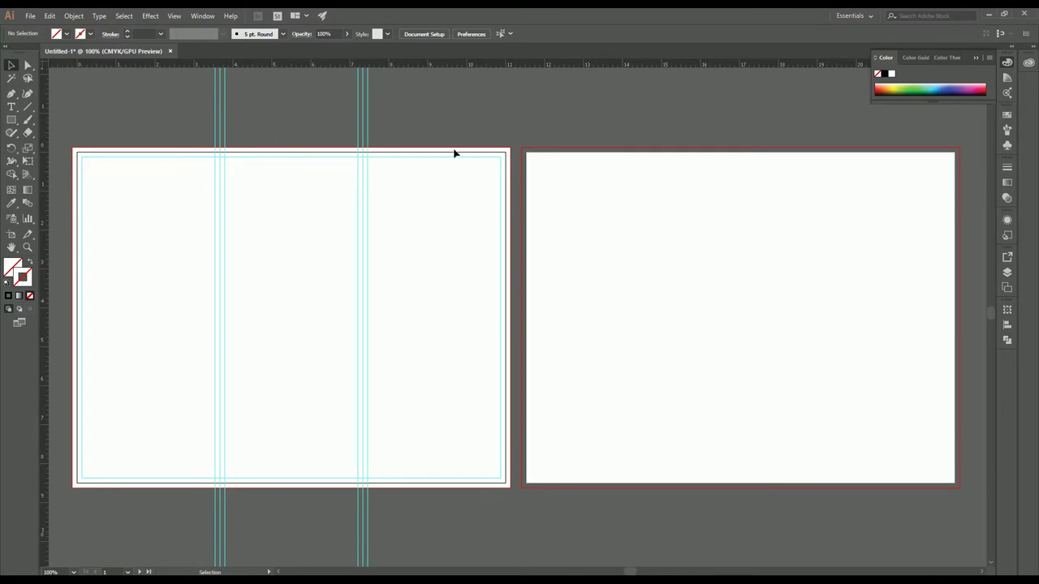
Unlock the guides, turn the margin rectangle into a guide, and copy all guides onto the right artboard.
right_click(369, 143)
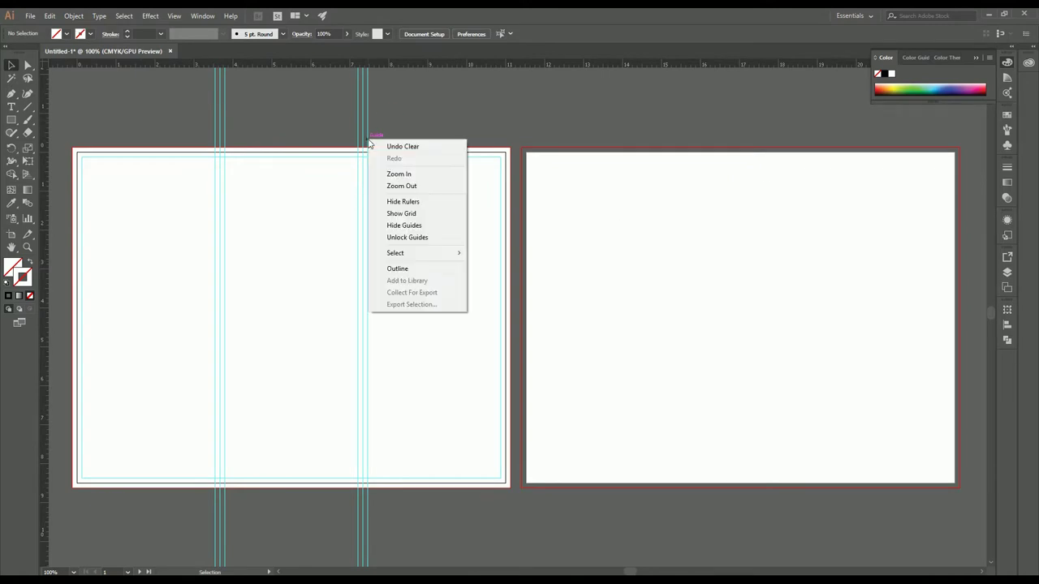
click(414, 237)
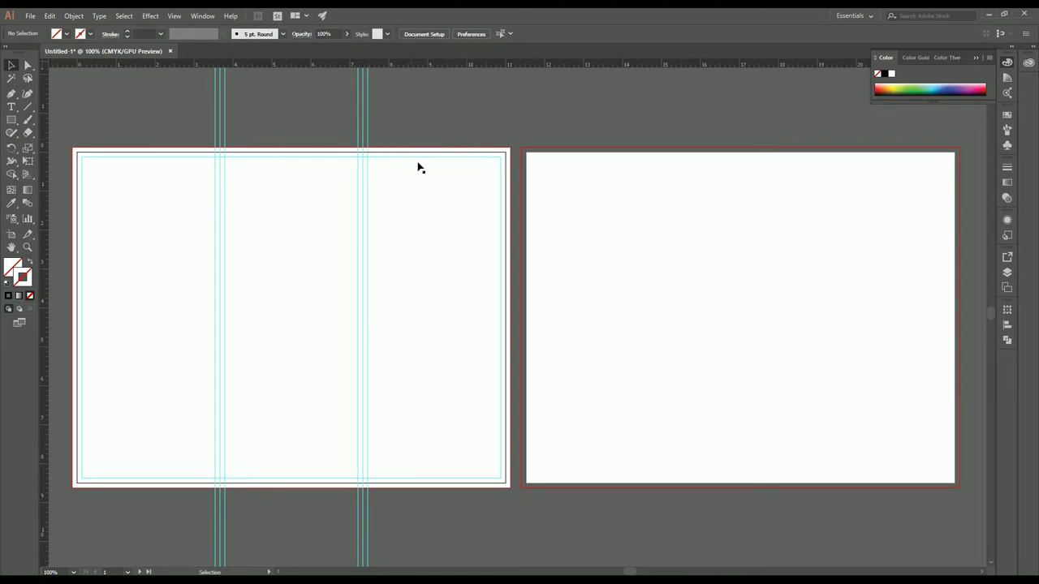
click(397, 157)
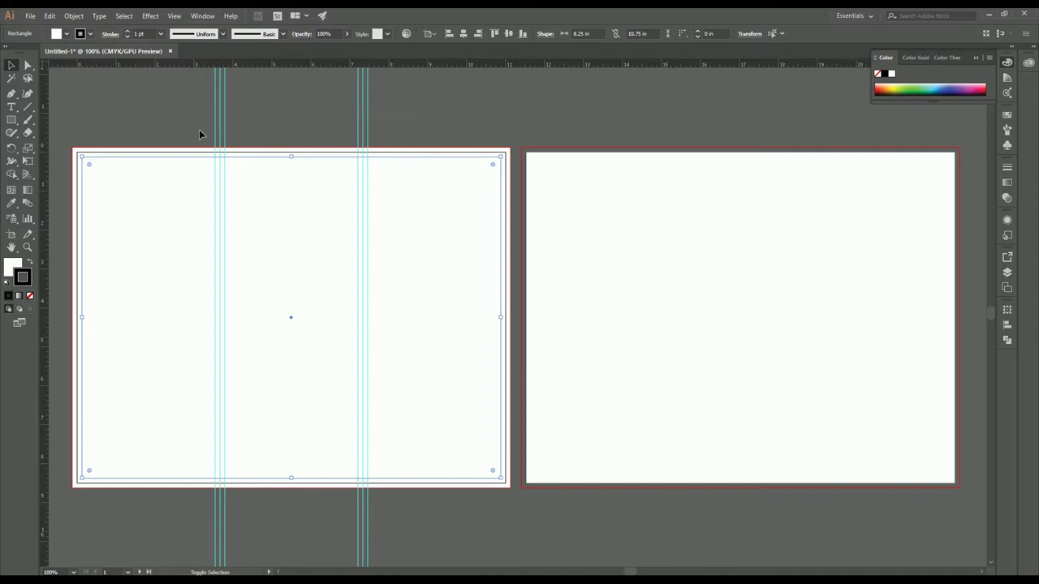
key(ctrl+a)
key(ctrl+5)
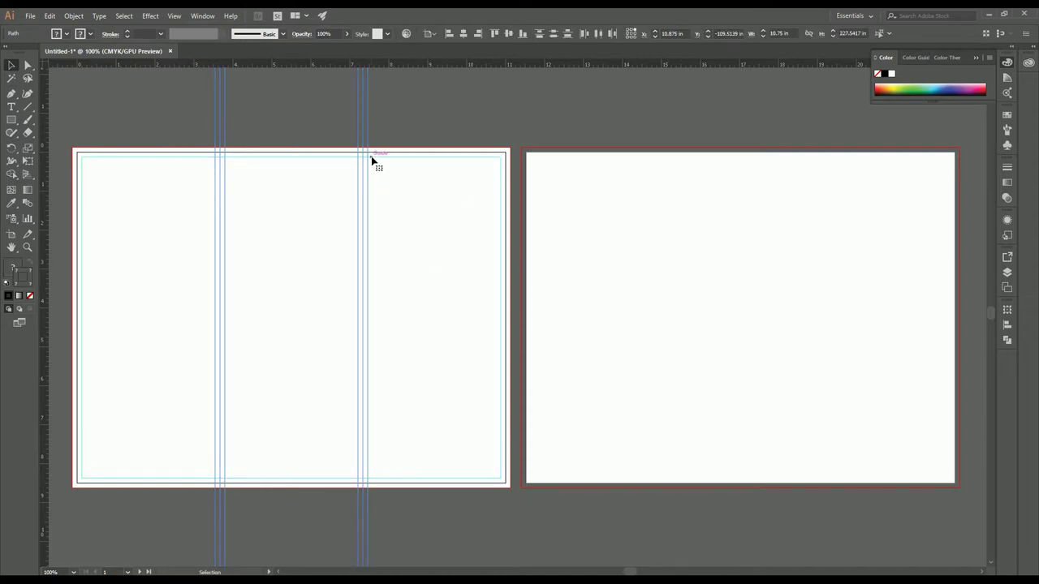
drag(374, 160, 818, 159)
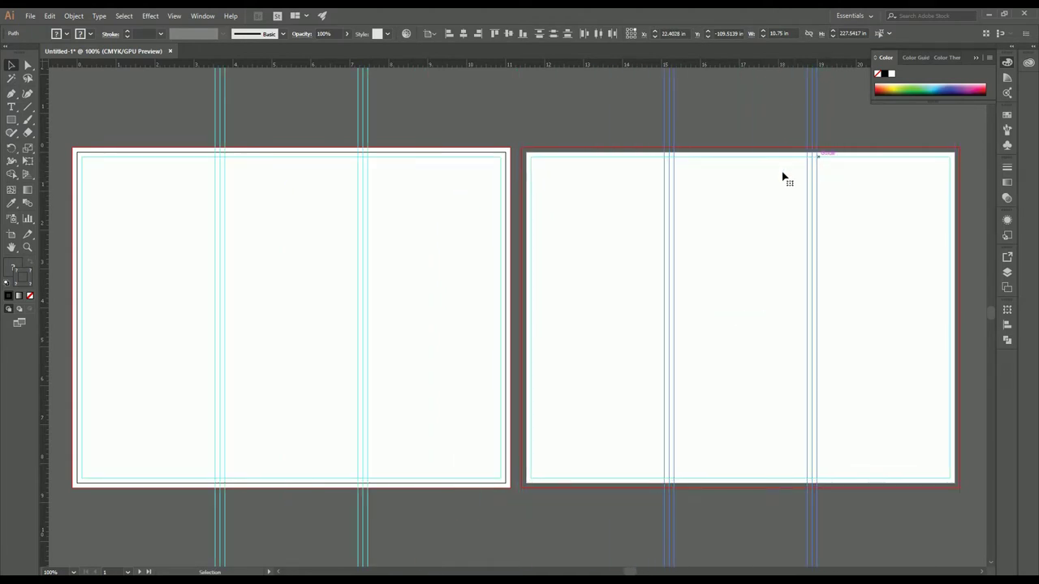
alt+scroll(722, 178, up, 2)
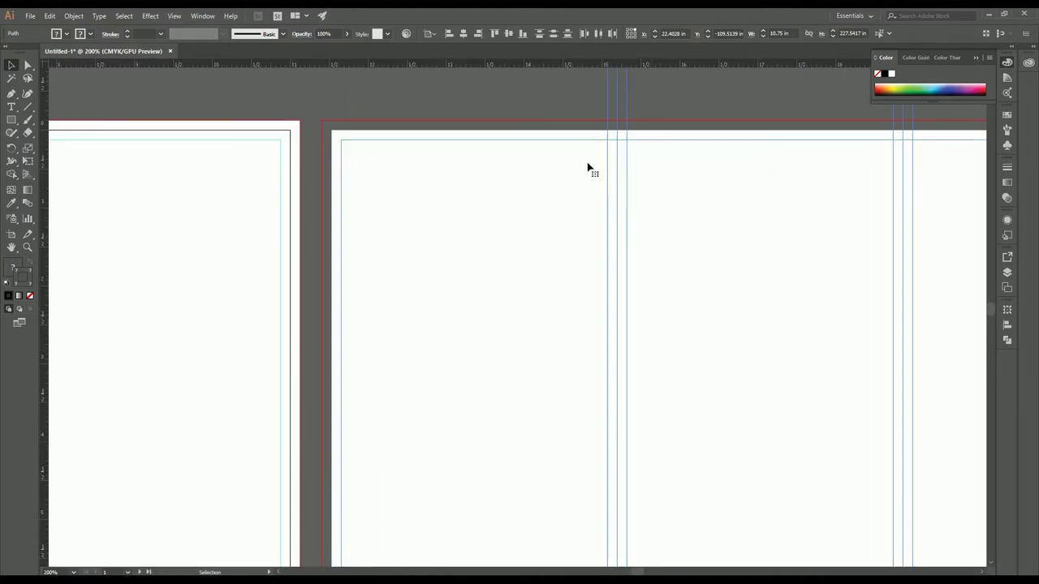
Lock the right artboard's copied guides and zoom out to see both artboards.
click(614, 200)
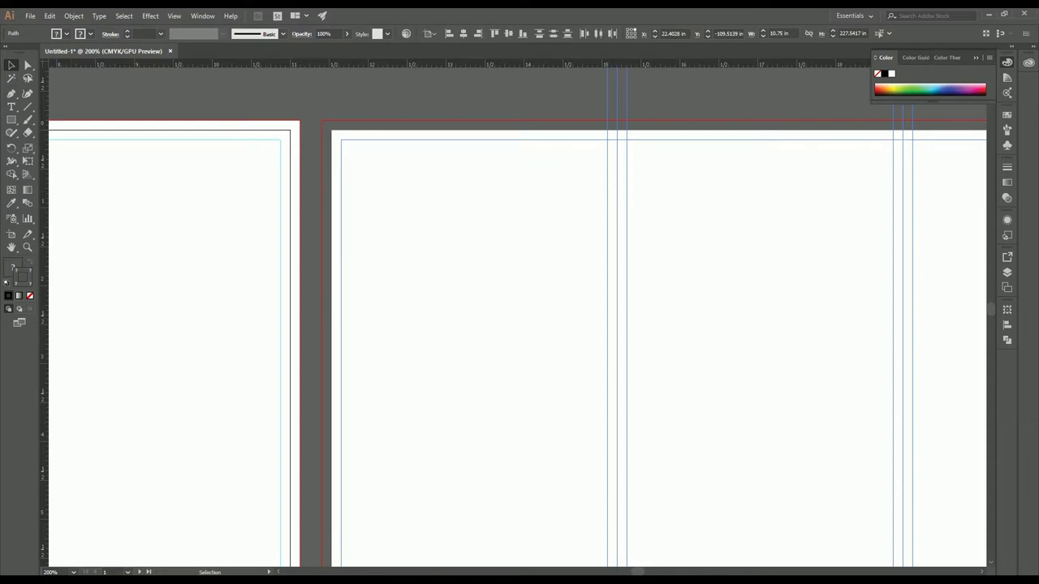
right_click(607, 103)
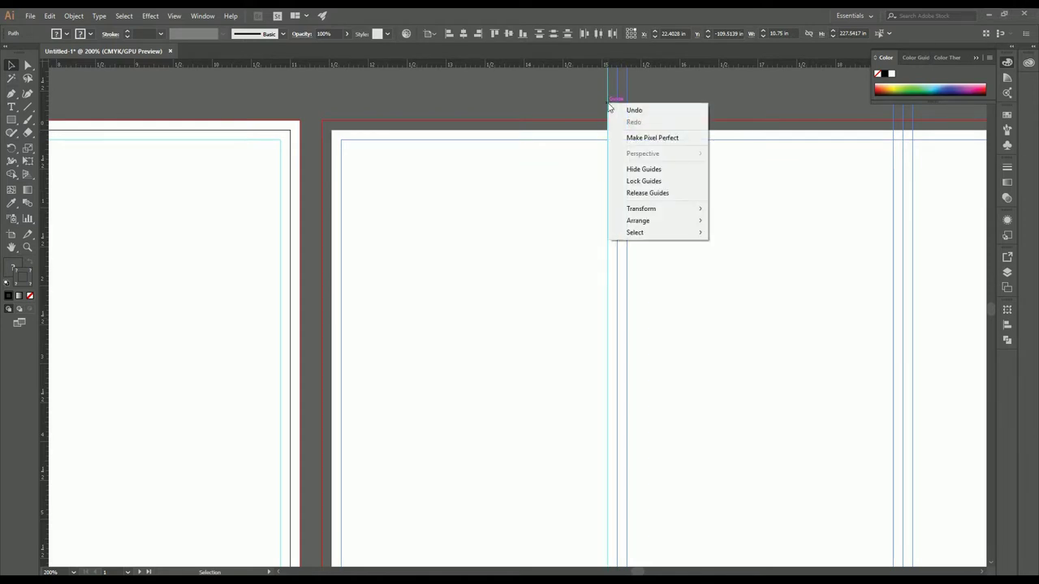
click(649, 181)
key(ctrl+minus)
key(ctrl+minus)
key(ctrl+minus)
key(ctrl+minus)
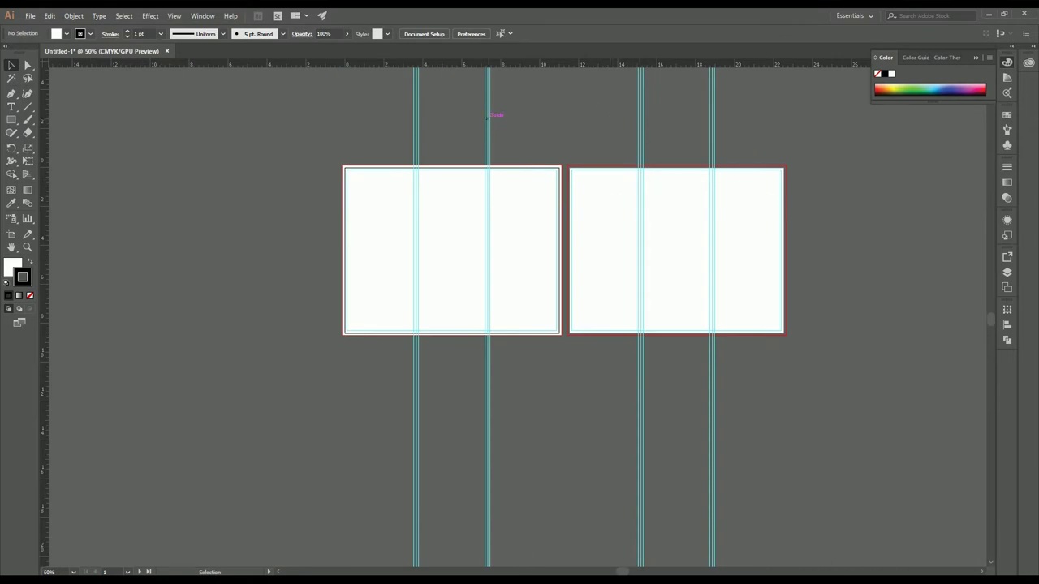
Draw a rectangle covering the whole right artboard out to the bleed.
scroll(531, 150, up, 1)
scroll(565, 162, up, 1)
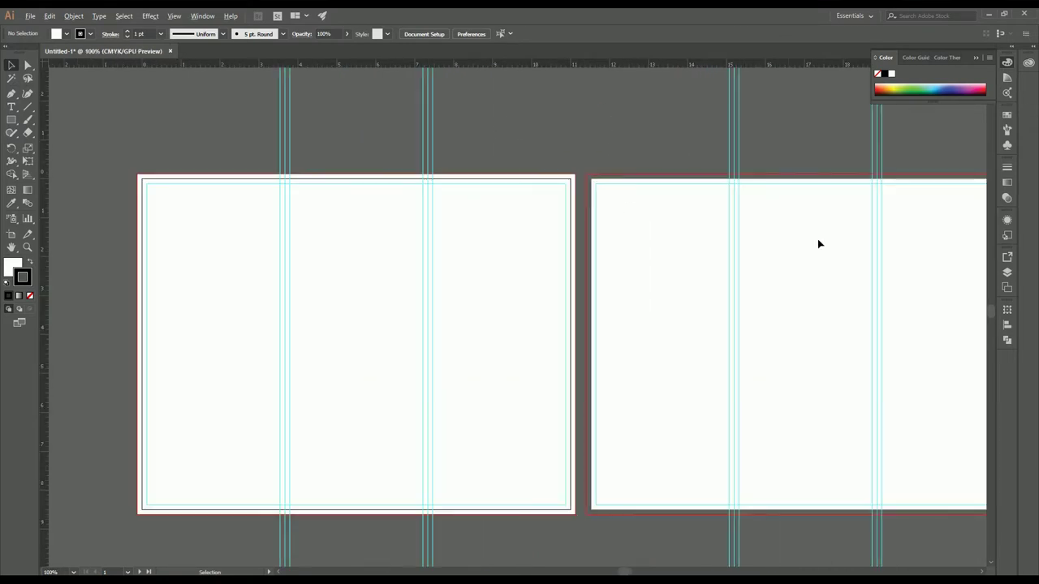
drag(767, 221, 682, 216)
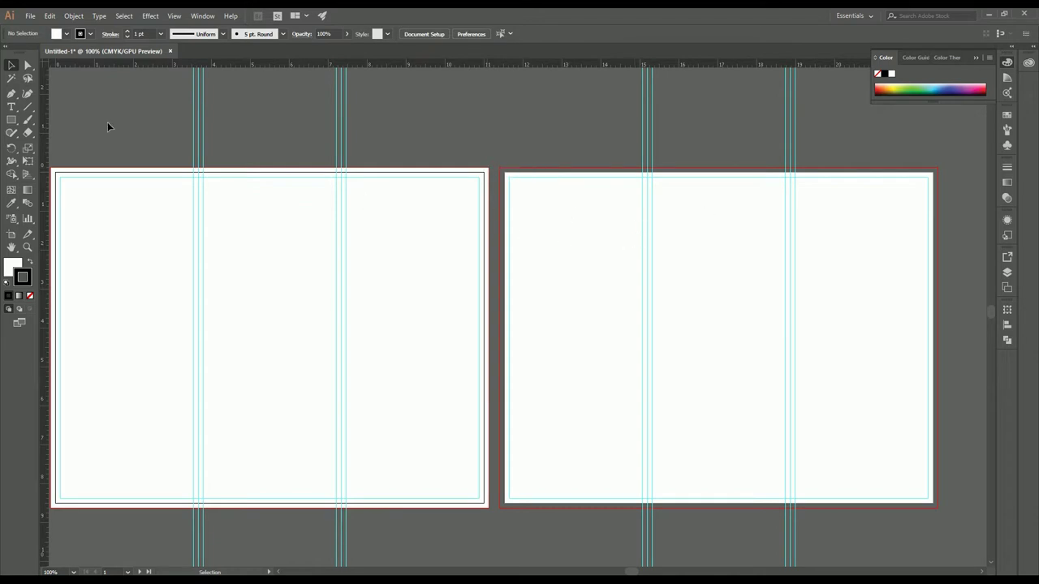
click(11, 120)
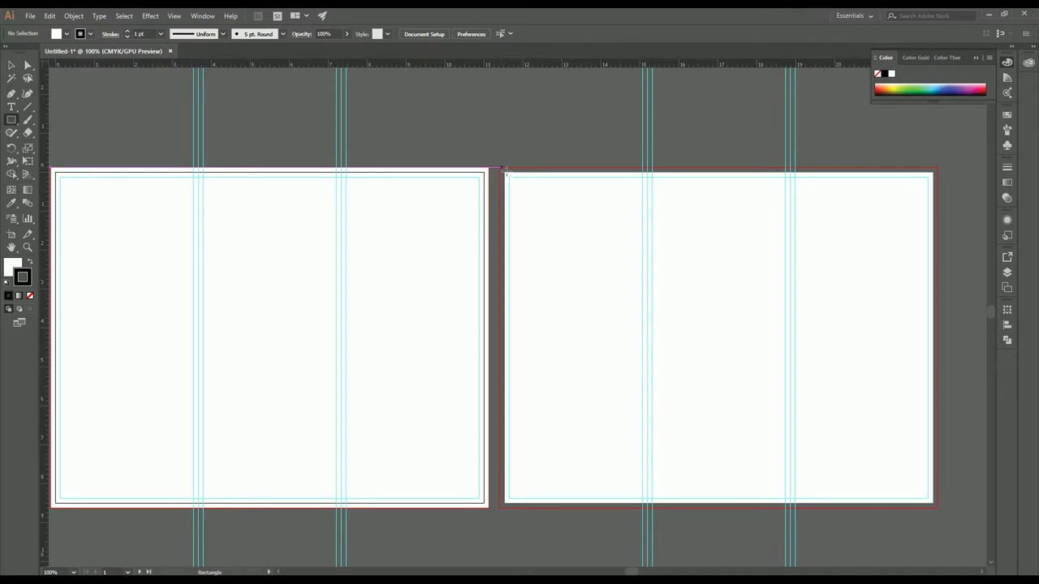
drag(505, 171, 939, 508)
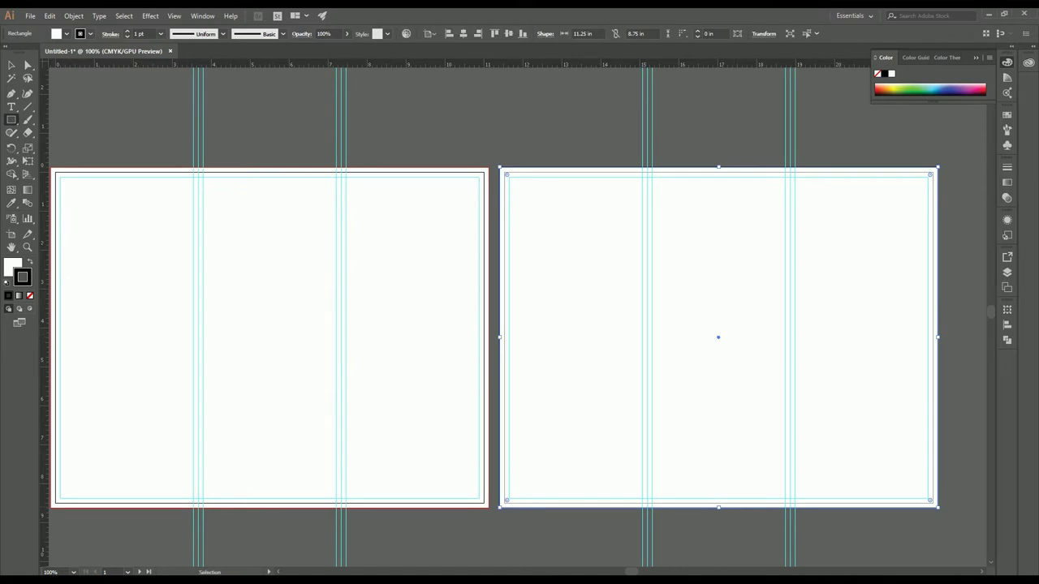
Set the rectangle's stroke to None and lock it with Object > Lock > Selection.
click(11, 65)
click(27, 277)
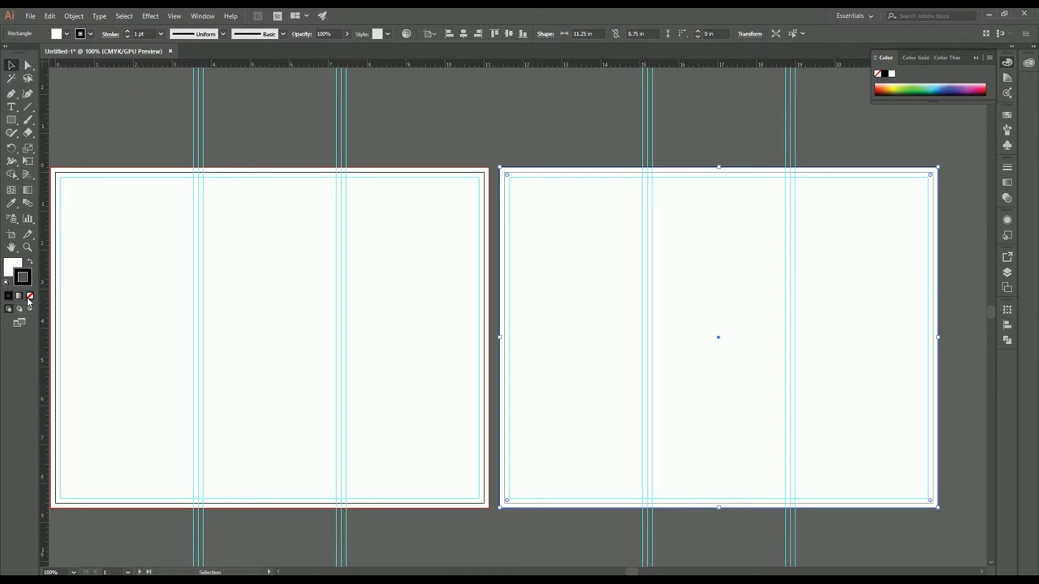
click(30, 295)
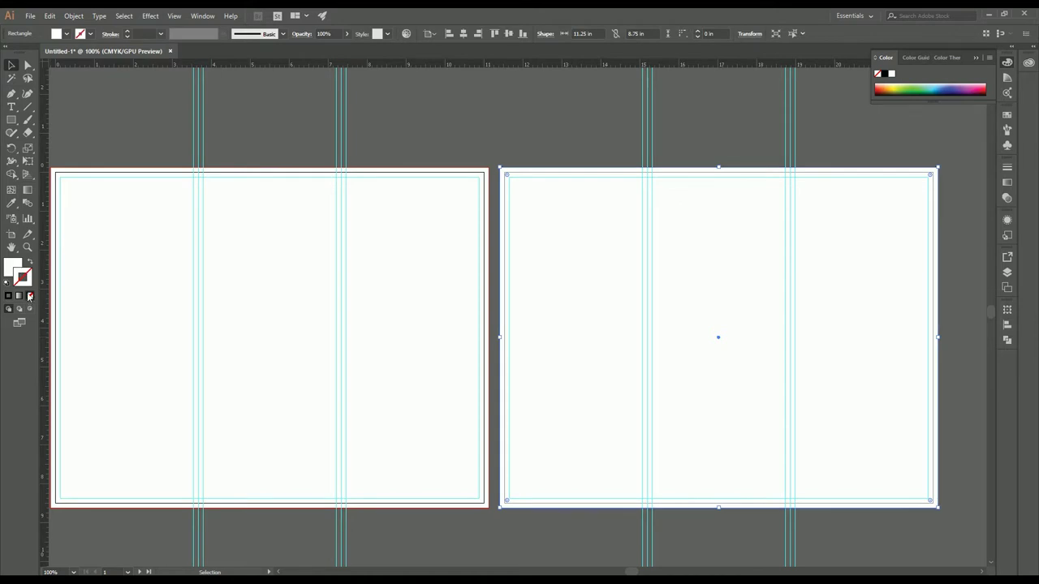
click(74, 15)
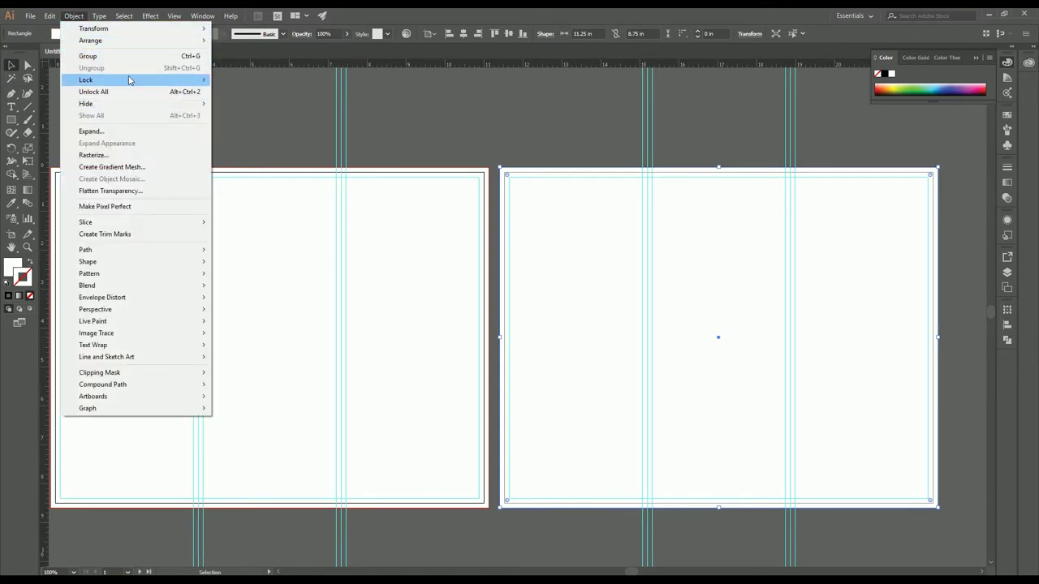
mouse_move(130, 80)
click(235, 79)
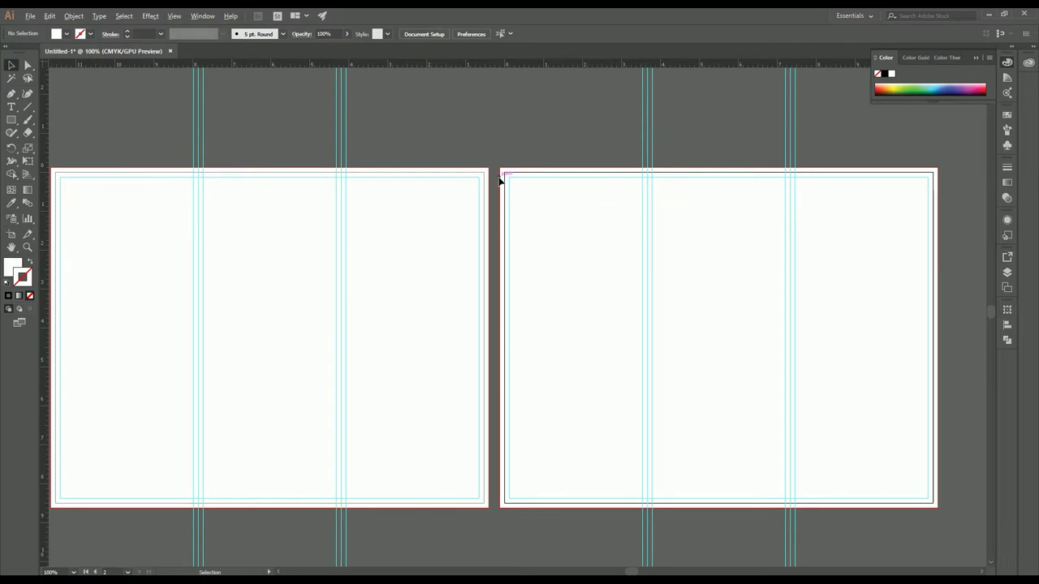
scroll(521, 157, up, 3)
scroll(782, 222, right, 10)
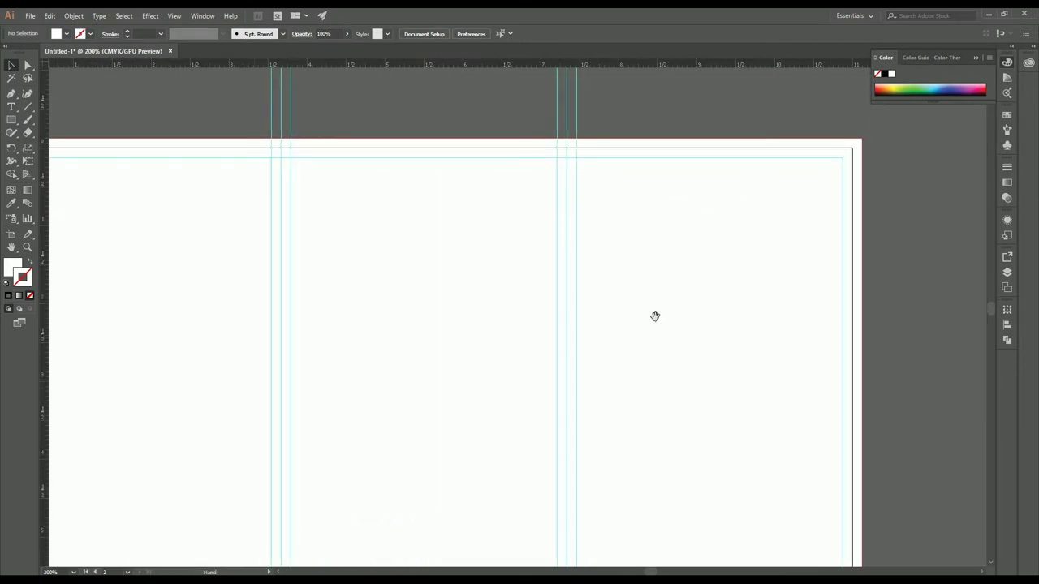
scroll(654, 316, down, 10)
scroll(632, 361, down, 6)
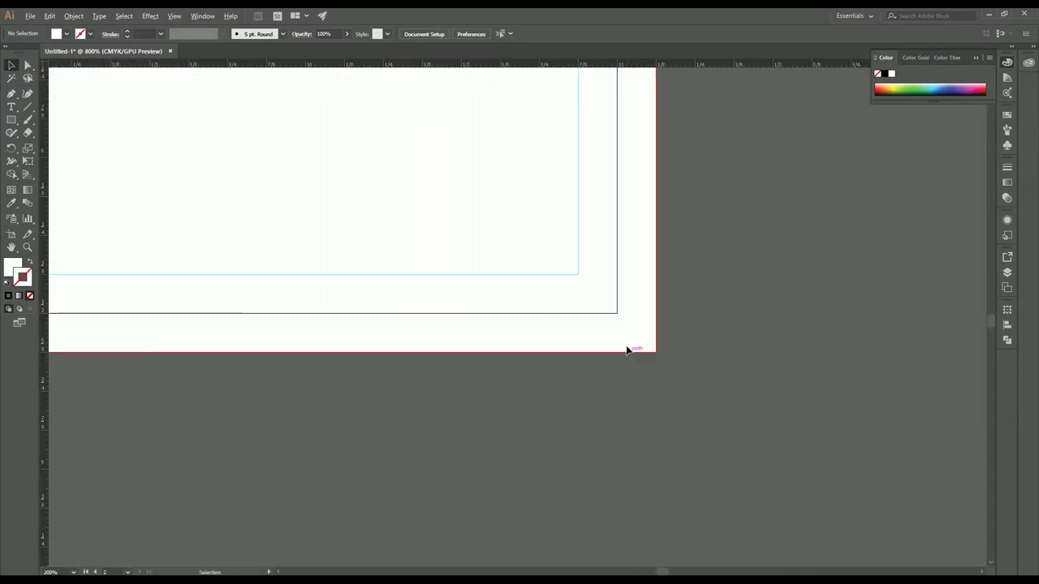
scroll(624, 335, up, 3)
scroll(623, 336, left, 4)
scroll(623, 335, up, 2)
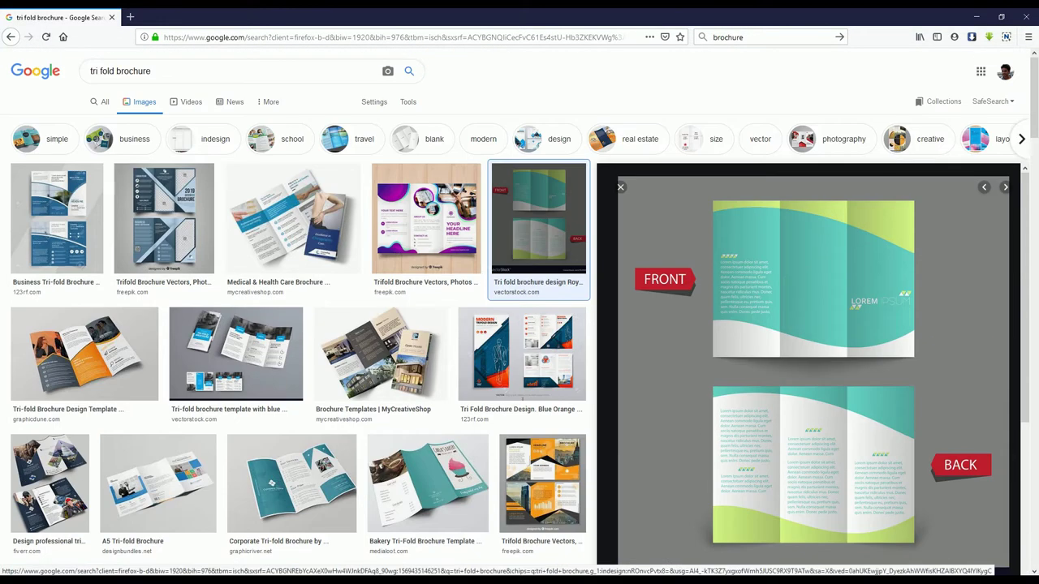
Refine the image search to 'tri fold brochure layout' and preview the Layout of a Tri-fold Brochure image.
click(176, 74)
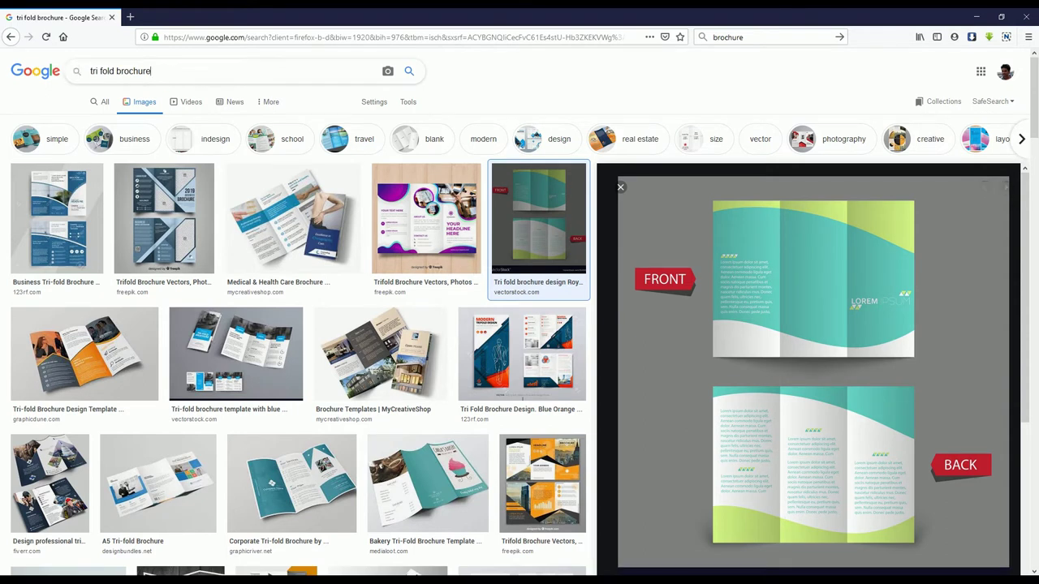
text(layout)
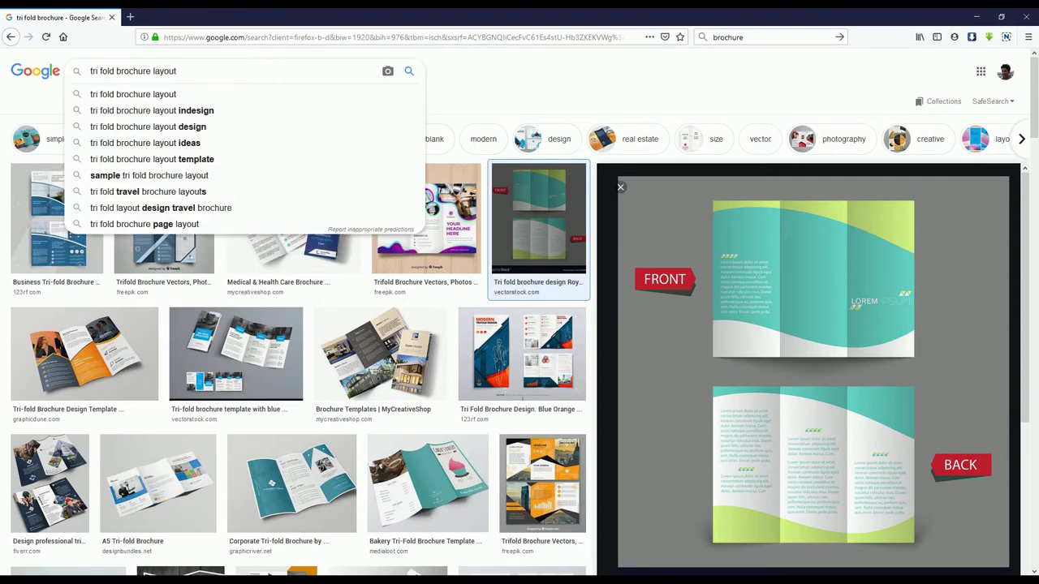
key(Return)
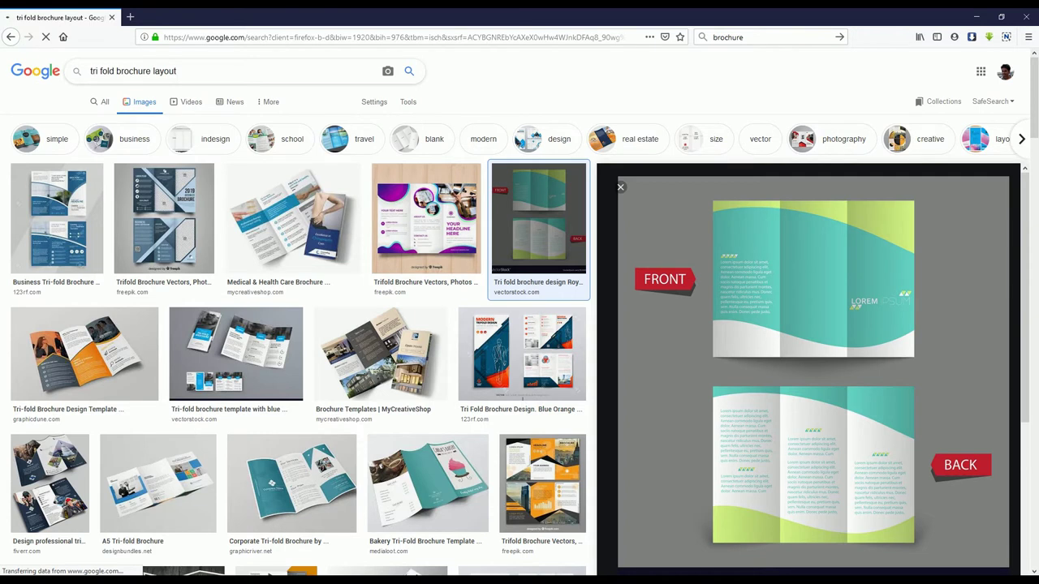
scroll(672, 331, down, 3)
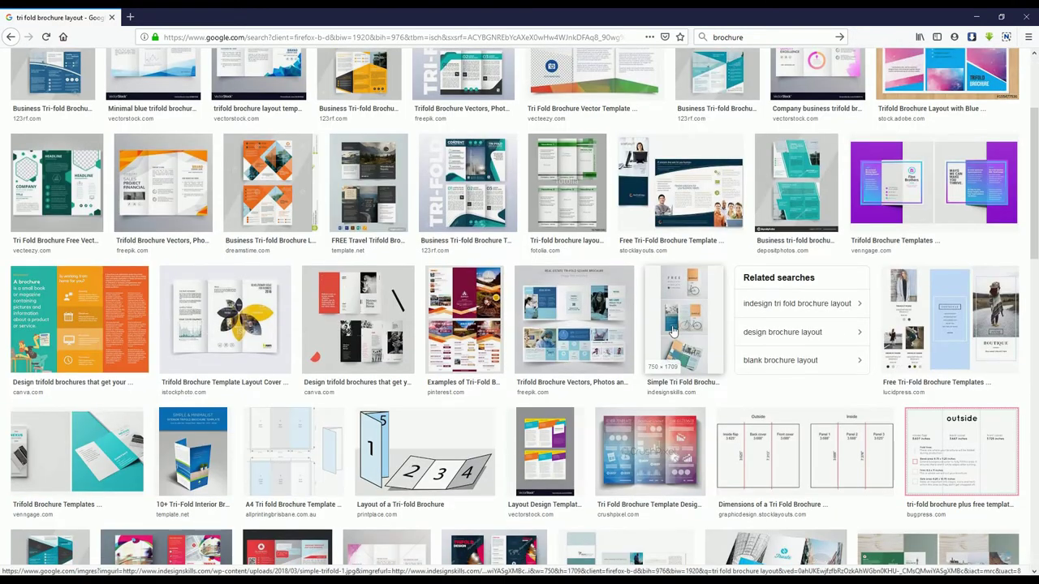
scroll(672, 331, down, 2)
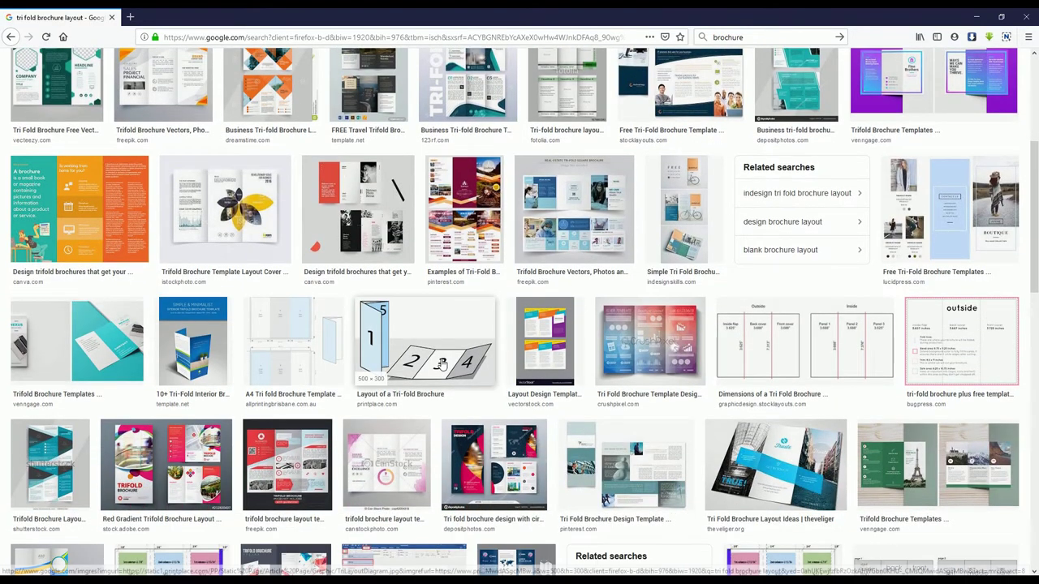
click(440, 365)
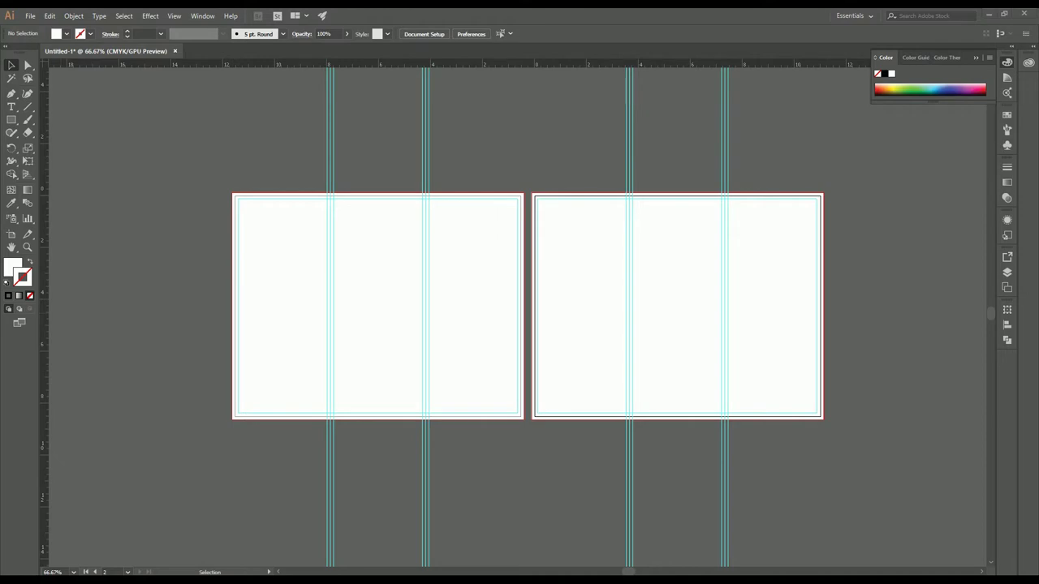
Create a large '1' text label and copy it into each brochure panel.
click(11, 106)
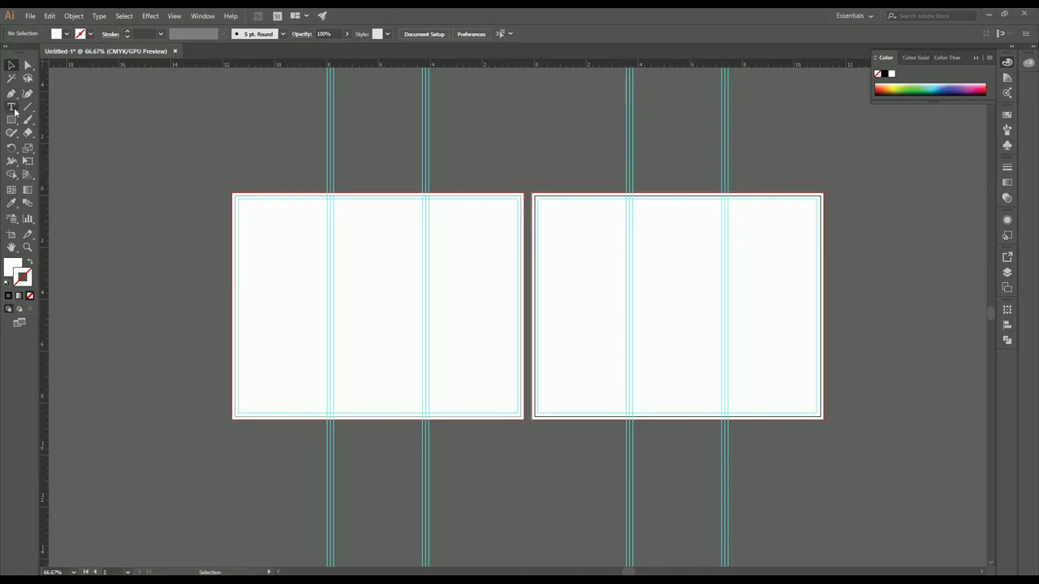
click(460, 318)
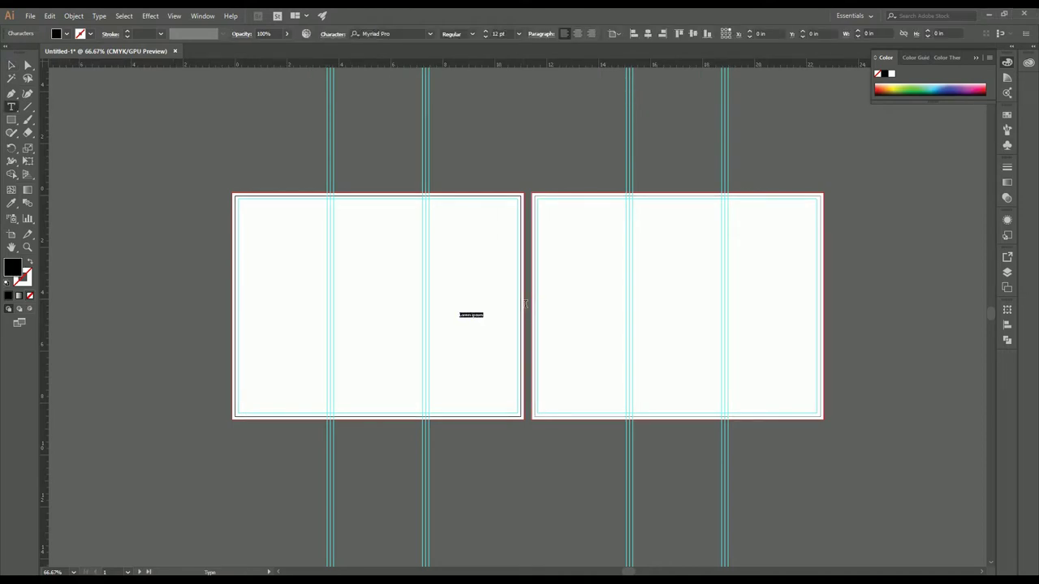
key(BackSpace)
click(12, 65)
drag(455, 311, 354, 208)
drag(408, 265, 572, 305)
alt+drag(583, 296, 769, 292)
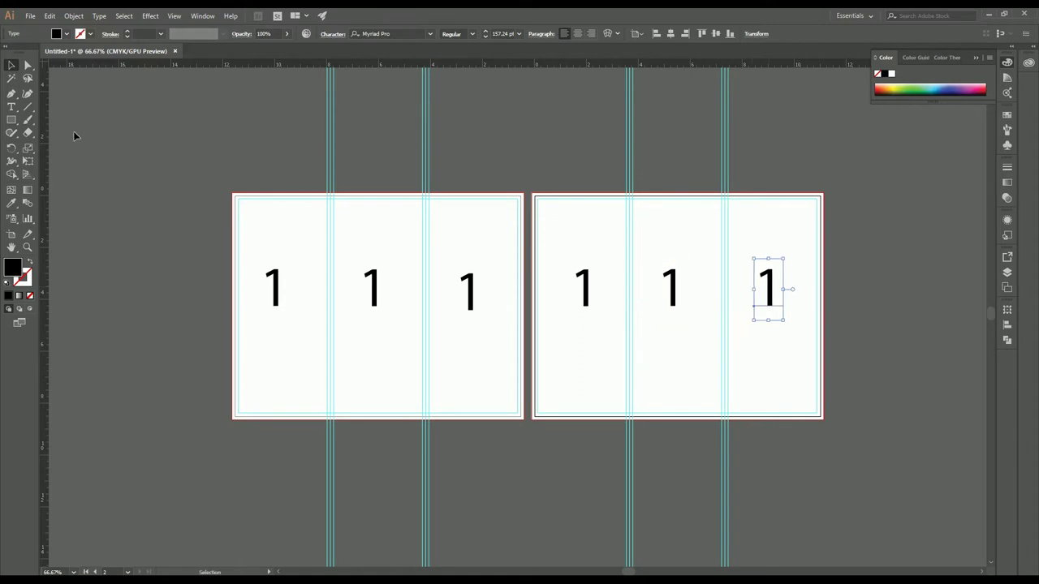
Retype the labels as 5, 6, 1 on the left artboard and 2, 3, 4 on the right.
click(11, 106)
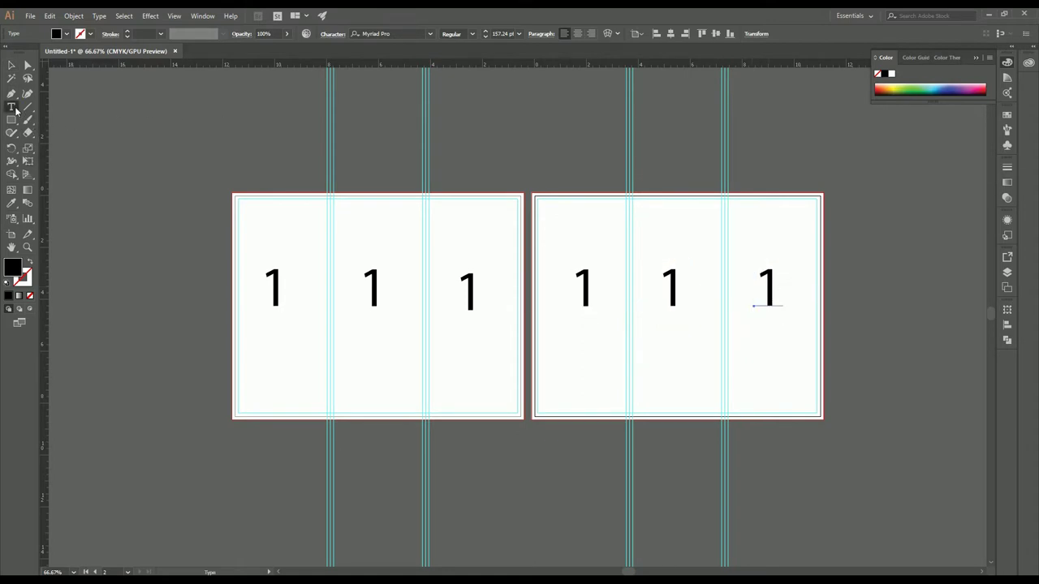
click(565, 302)
key(BackSpace)
text(2)
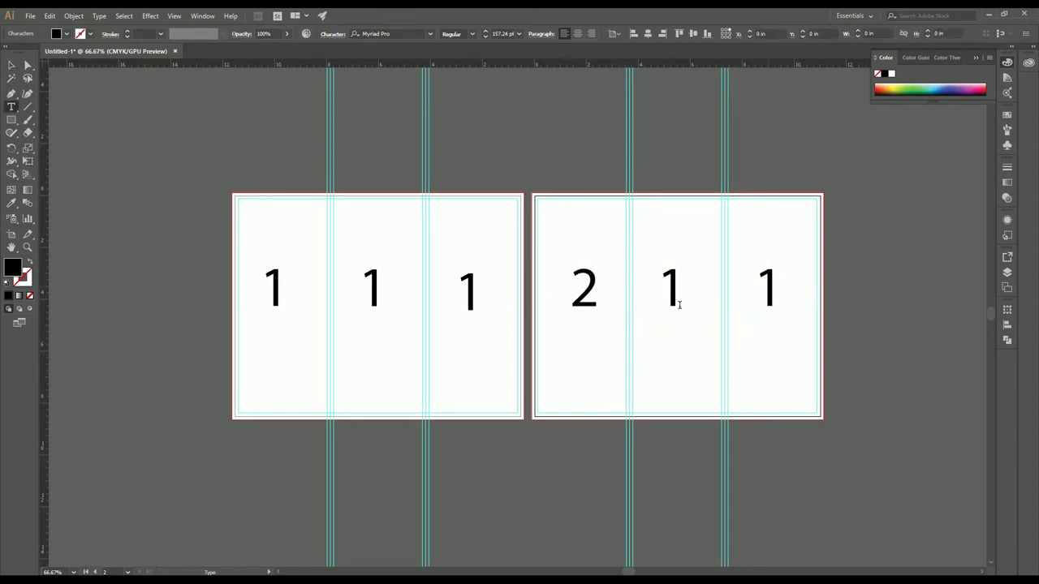
drag(678, 305, 741, 302)
text(3 )
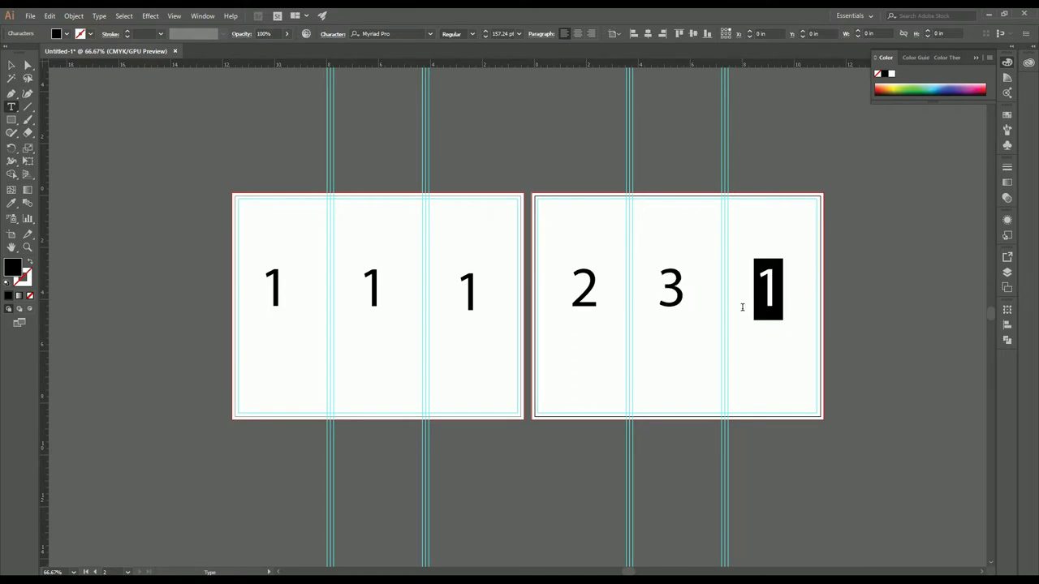
text(4)
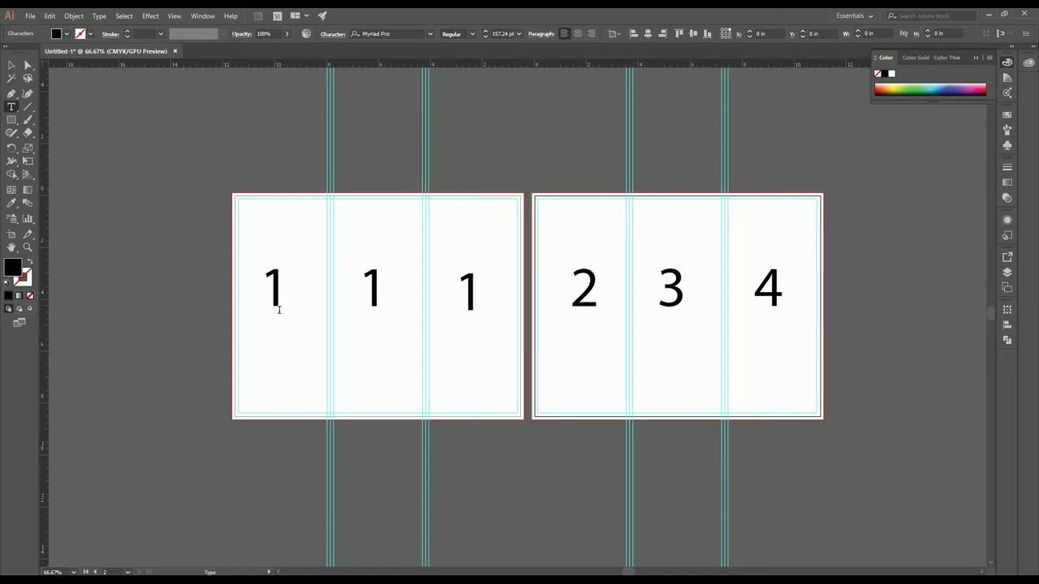
drag(279, 309, 261, 307)
text(5)
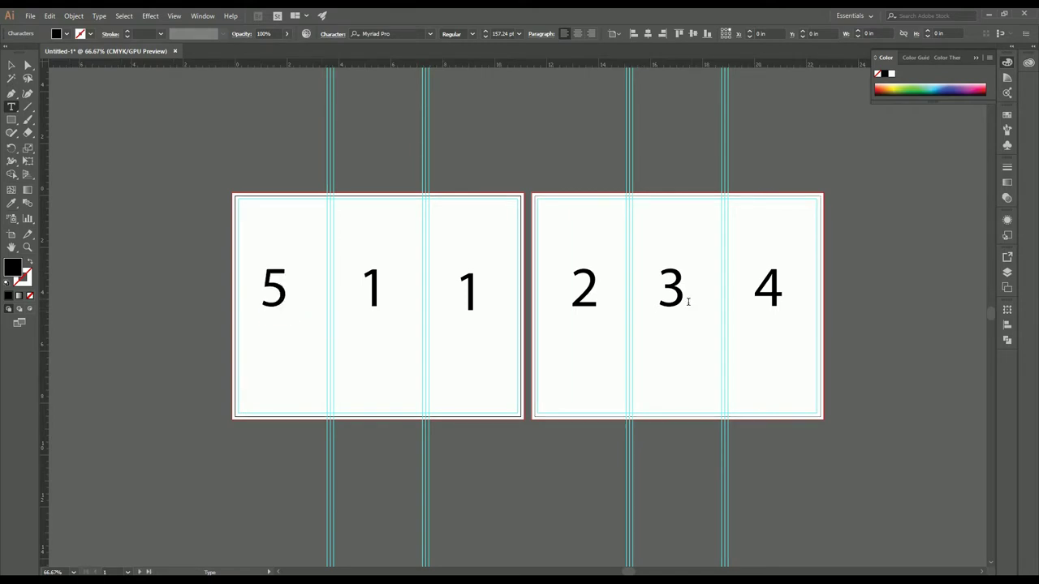
drag(377, 300, 344, 303)
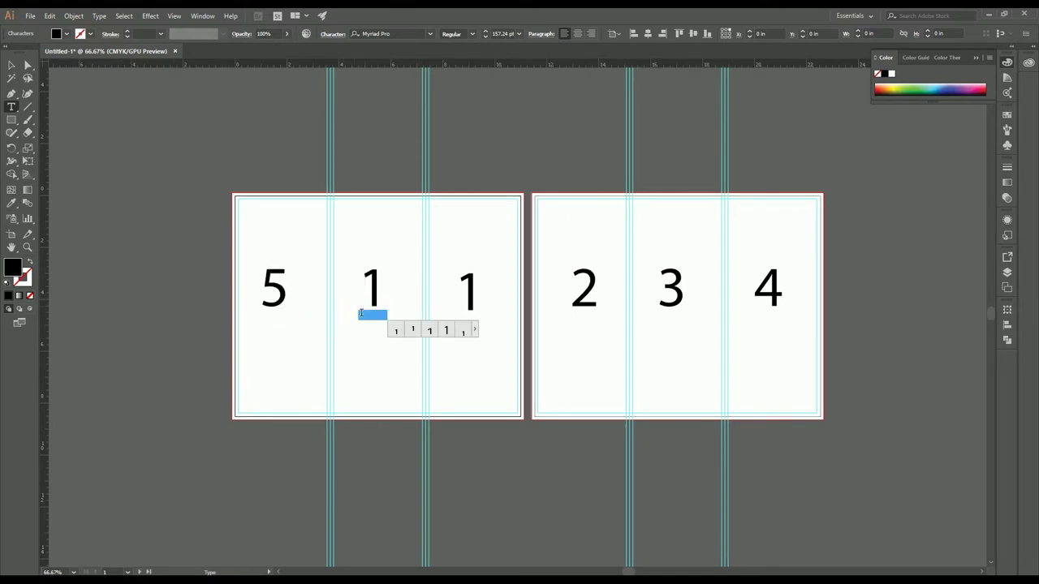
text(6)
key(Escape)
click(11, 66)
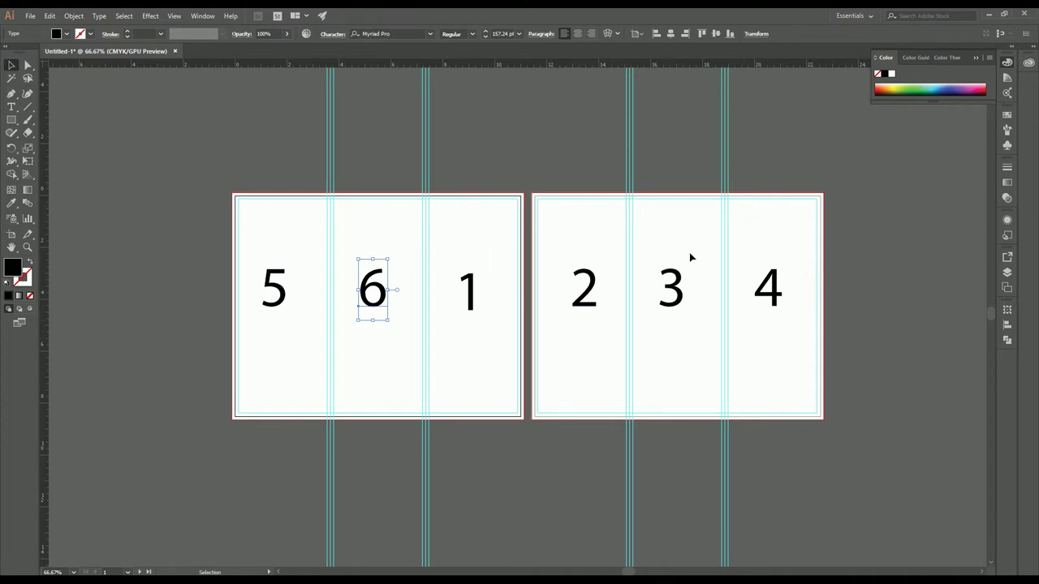
Delete the 1, 6, 5, 2, 3 and 4 panel labels one by one.
click(480, 295)
key(Delete)
click(373, 291)
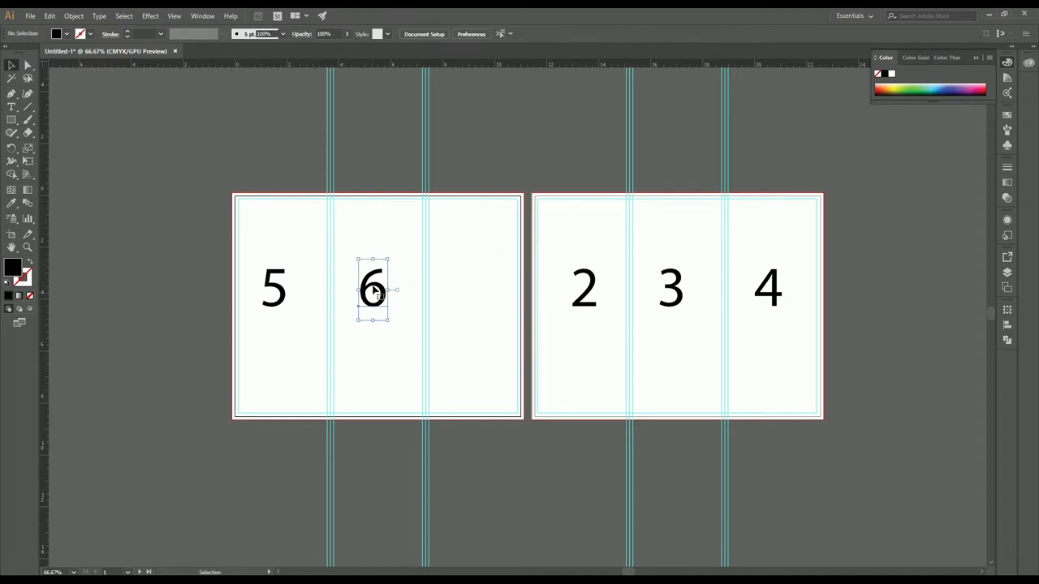
key(Delete)
click(272, 286)
key(Delete)
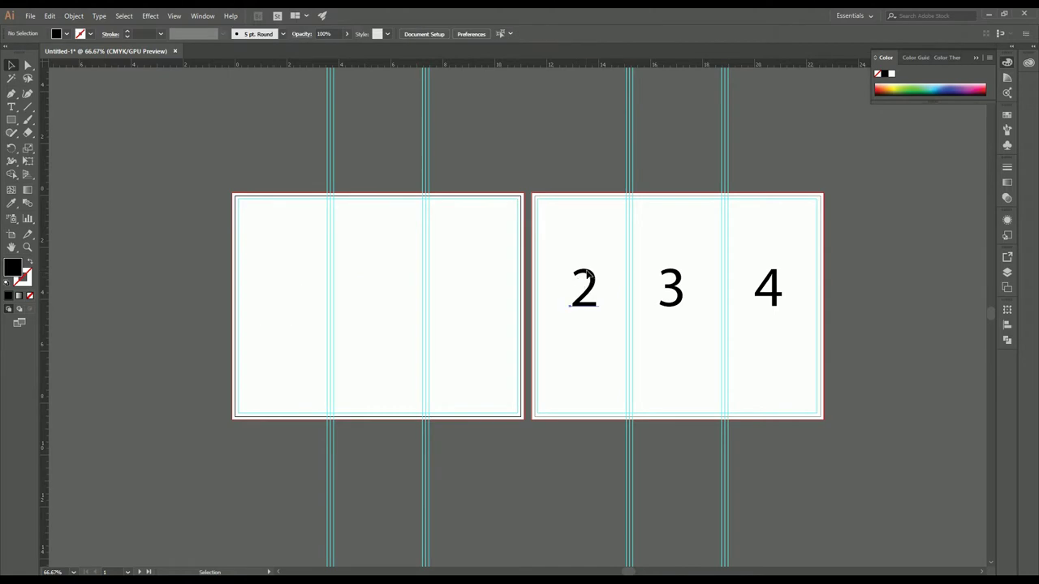
click(586, 284)
key(Delete)
click(675, 272)
key(Delete)
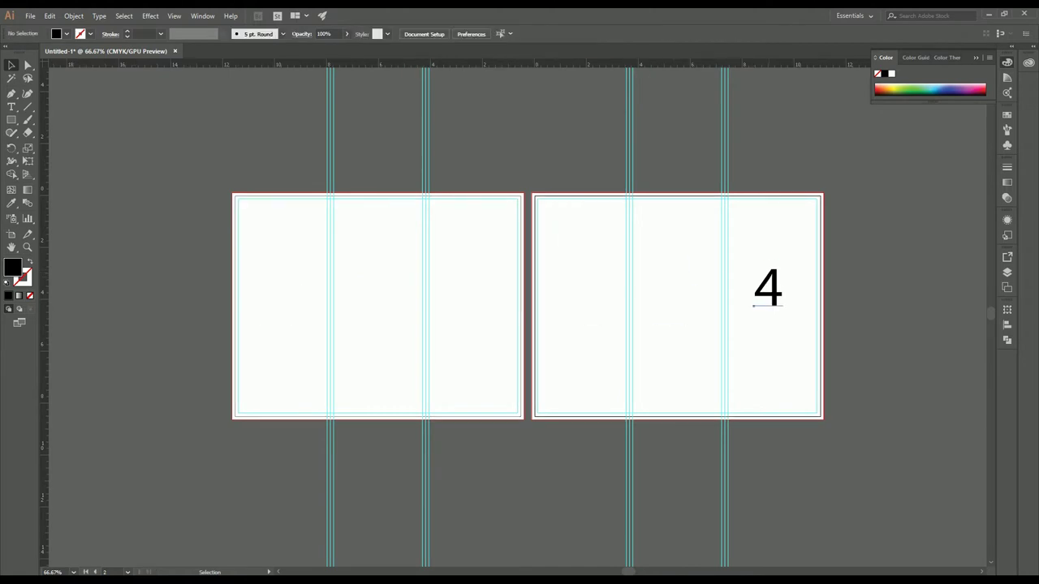
click(768, 286)
key(Delete)
scroll(361, 304, up, 1)
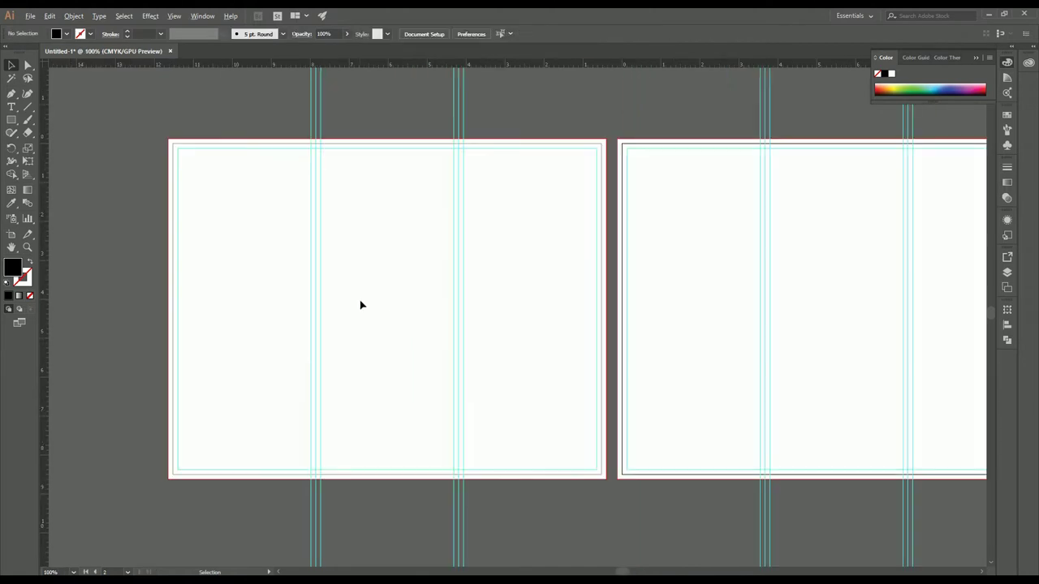
scroll(361, 304, up, 1)
scroll(361, 304, down, 2)
scroll(361, 306, up, 1)
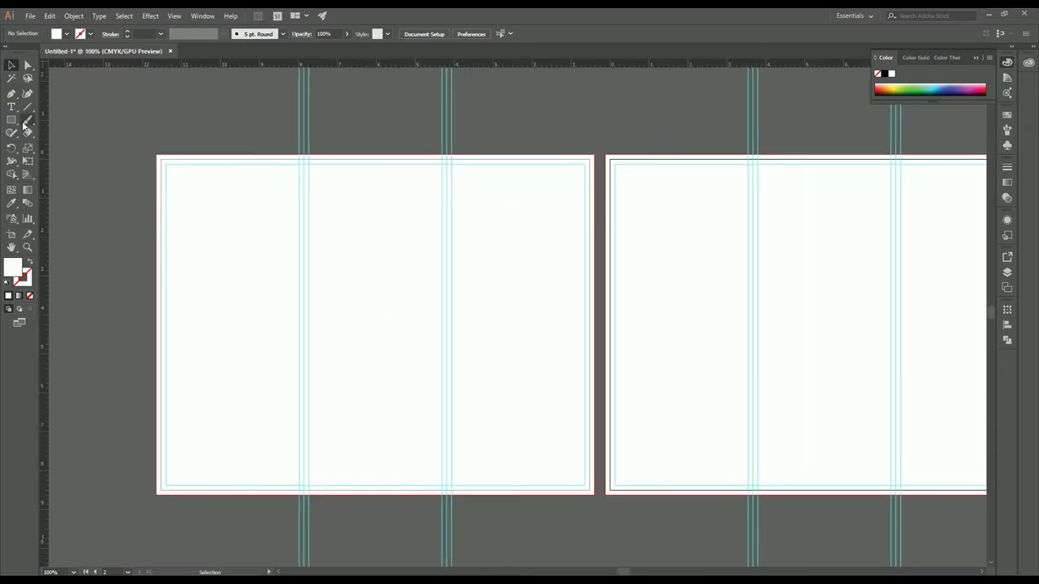
Pen a closed shape with a zigzag top peaking at the fold guides, down to both bottom corners.
click(12, 94)
click(14, 96)
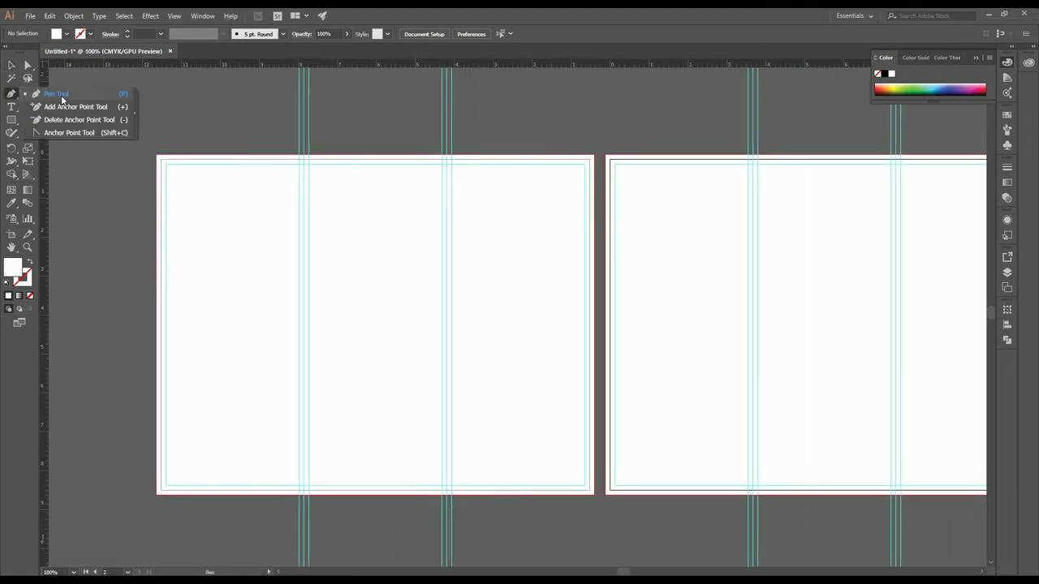
click(594, 362)
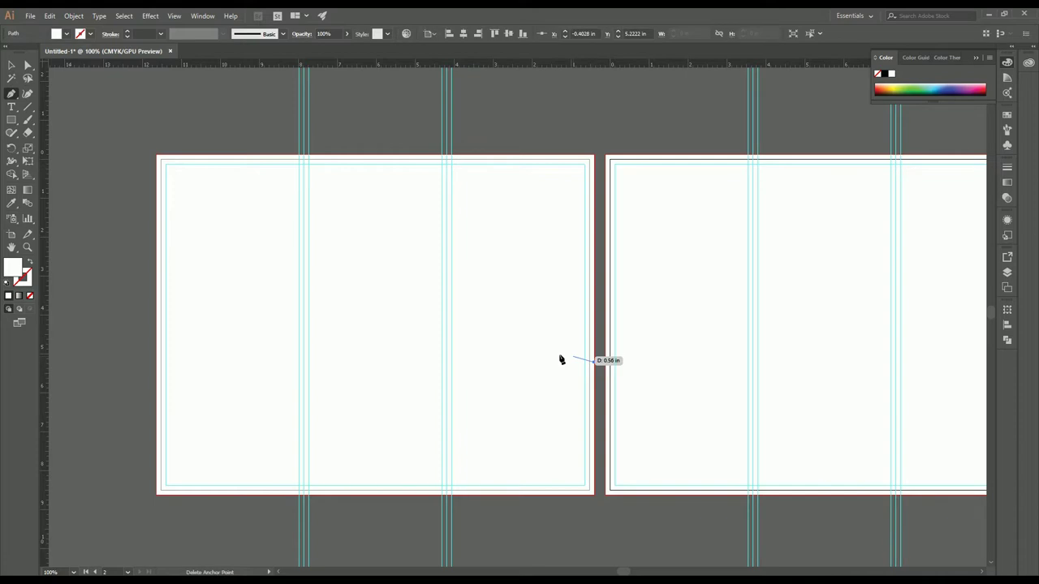
click(445, 315)
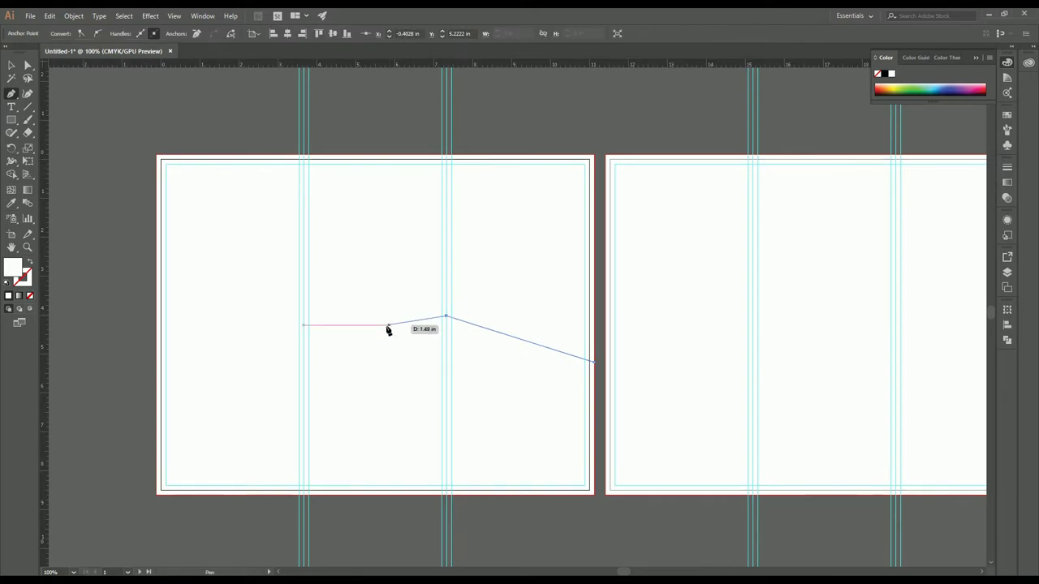
click(305, 379)
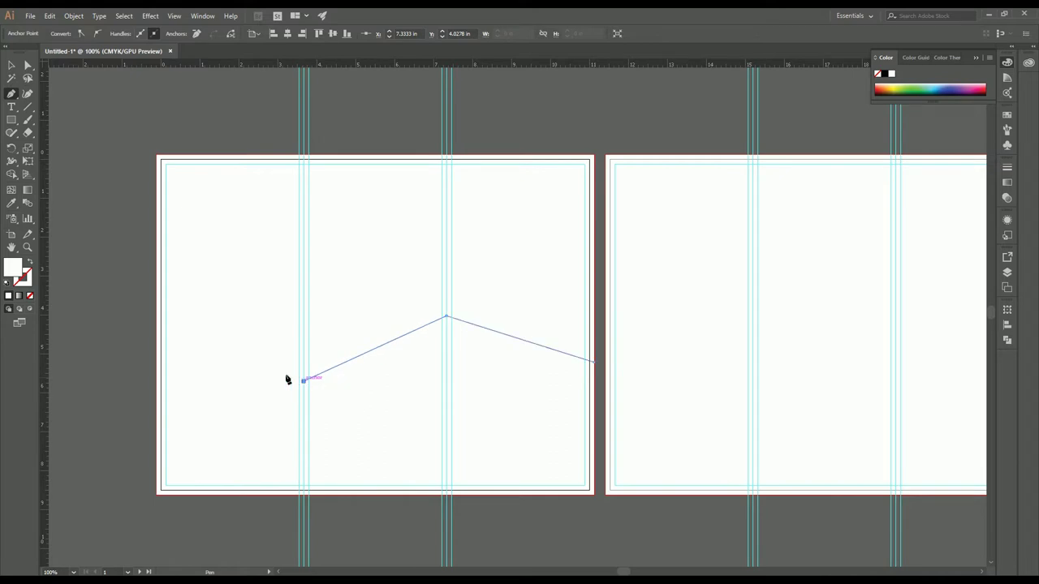
click(156, 339)
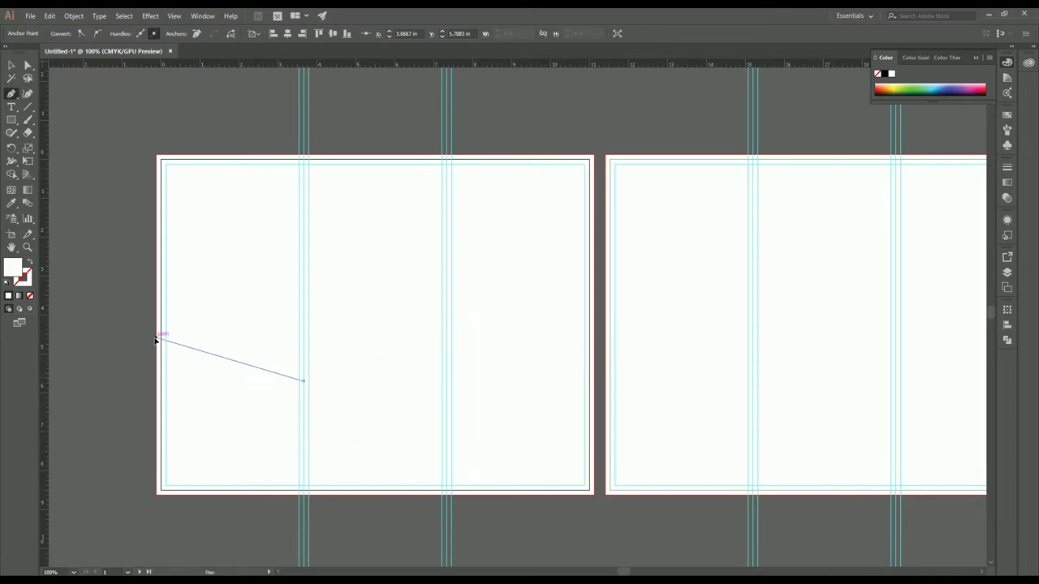
click(156, 490)
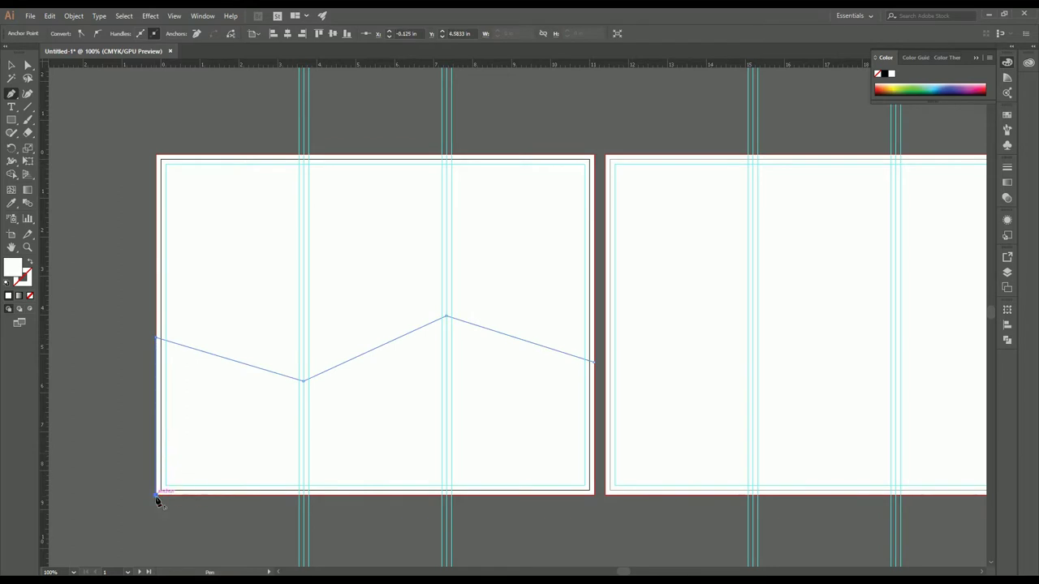
click(592, 493)
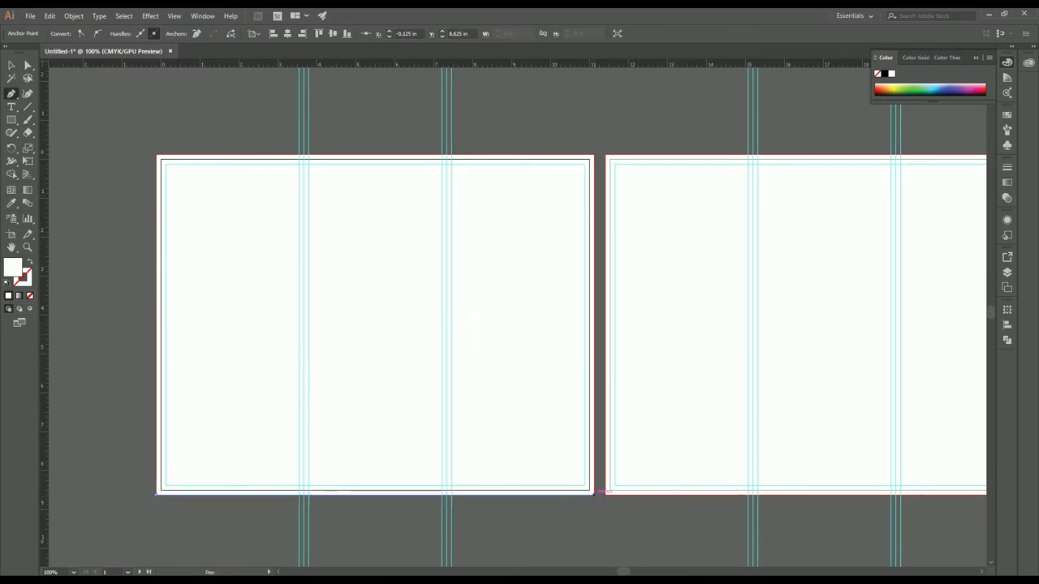
click(594, 362)
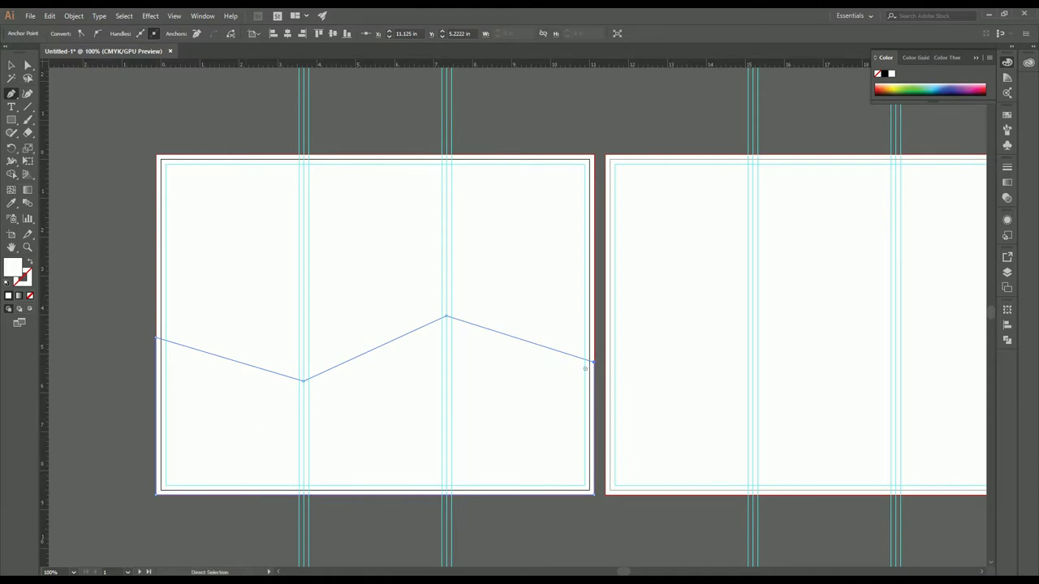
Give the zigzag shape a dark brown fill from the Color Picker.
click(11, 65)
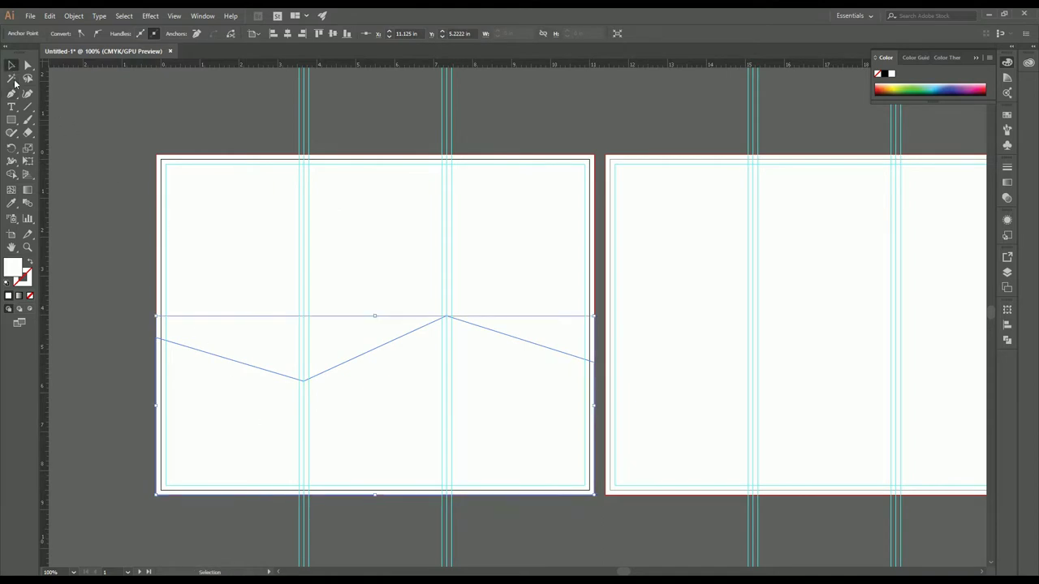
double_click(13, 273)
mouse_move(531, 355)
mouse_down()
mouse_move(521, 360)
mouse_move(538, 355)
mouse_up()
click(737, 264)
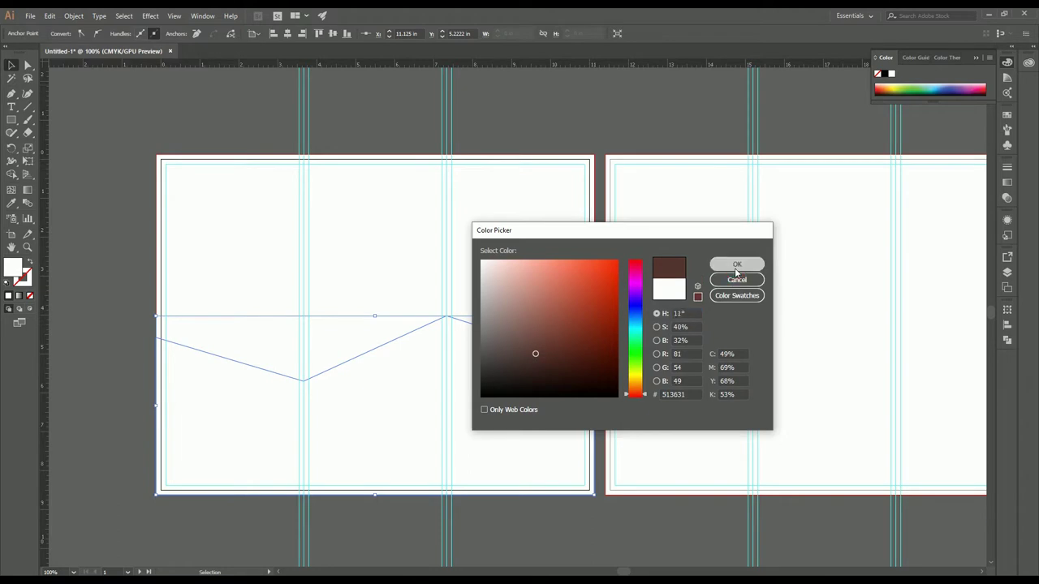
Change the zigzag shape's fill to the dark navy swatch.
click(265, 430)
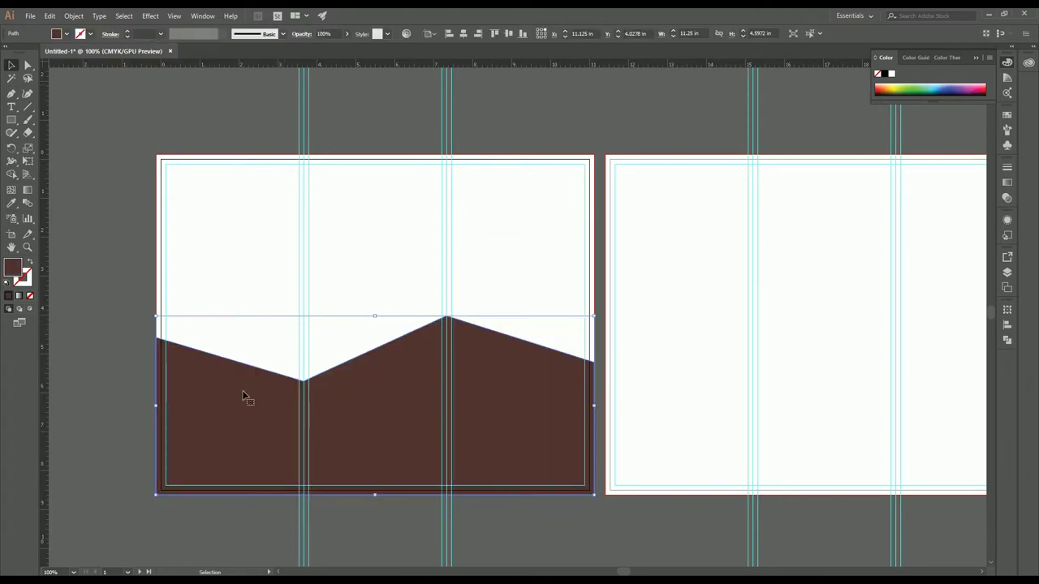
click(66, 34)
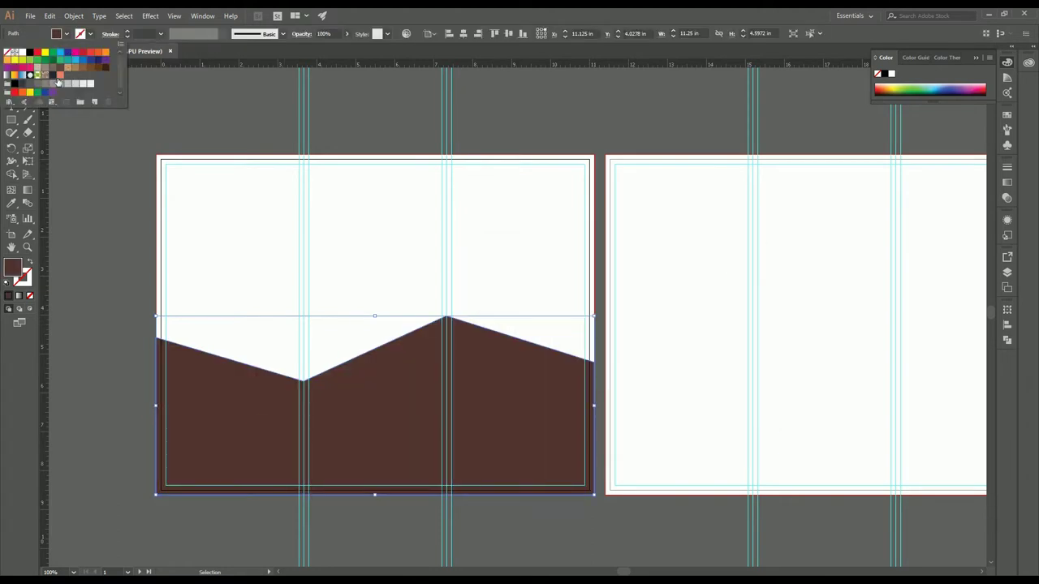
click(56, 78)
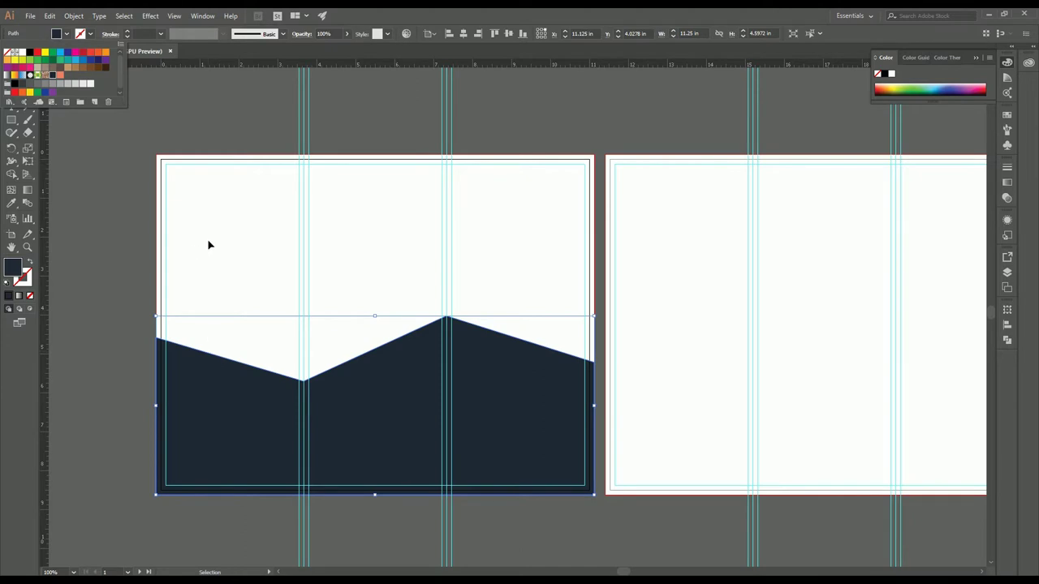
click(67, 35)
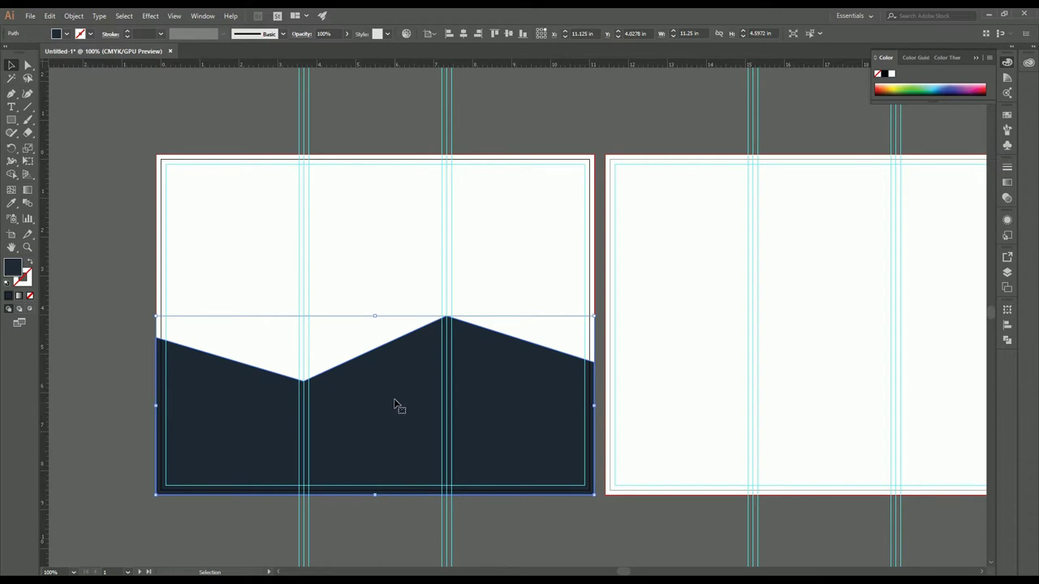
Paste a copy of the navy zigzag shape and line it up over the original.
key(a)
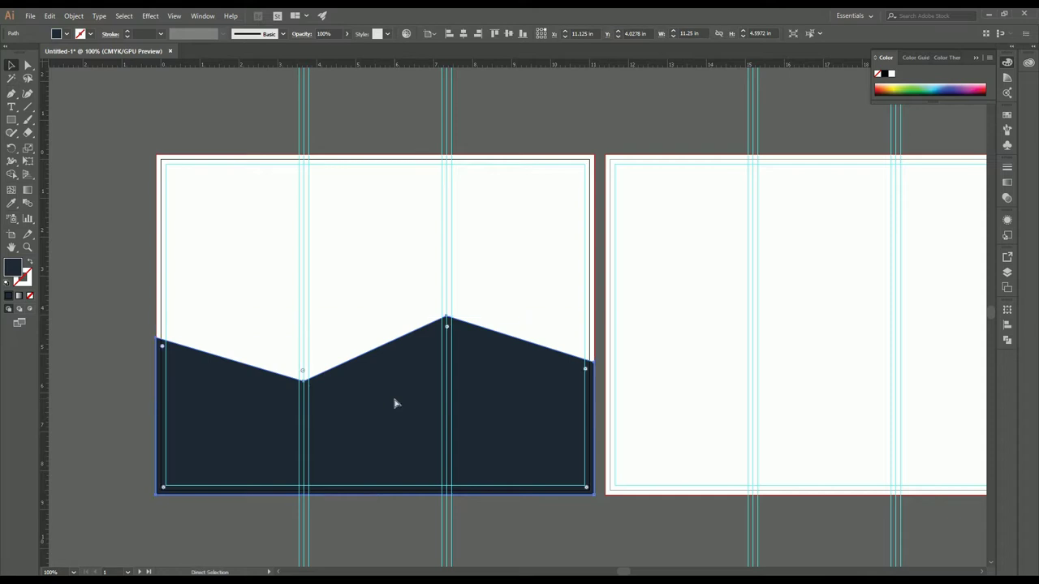
key(ctrl+c)
key(ctrl+v)
key(v)
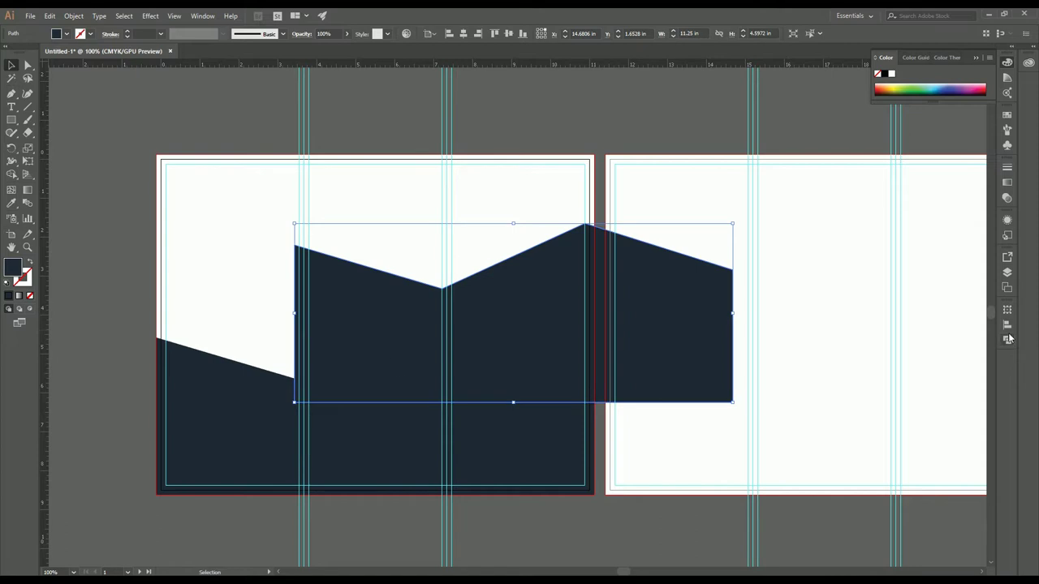
drag(503, 334, 374, 422)
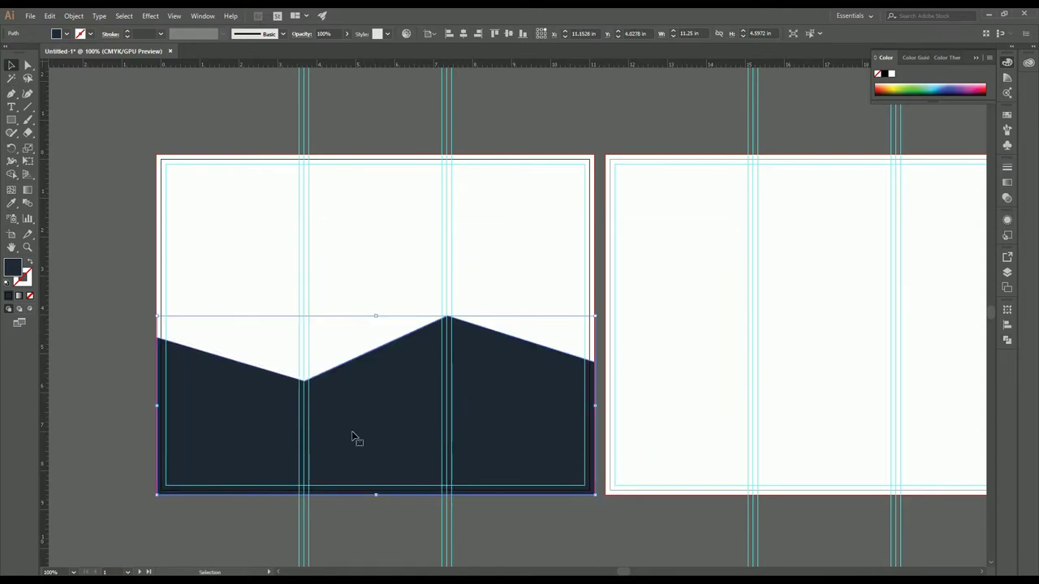
scroll(168, 422, up, 1)
scroll(163, 384, up, 5)
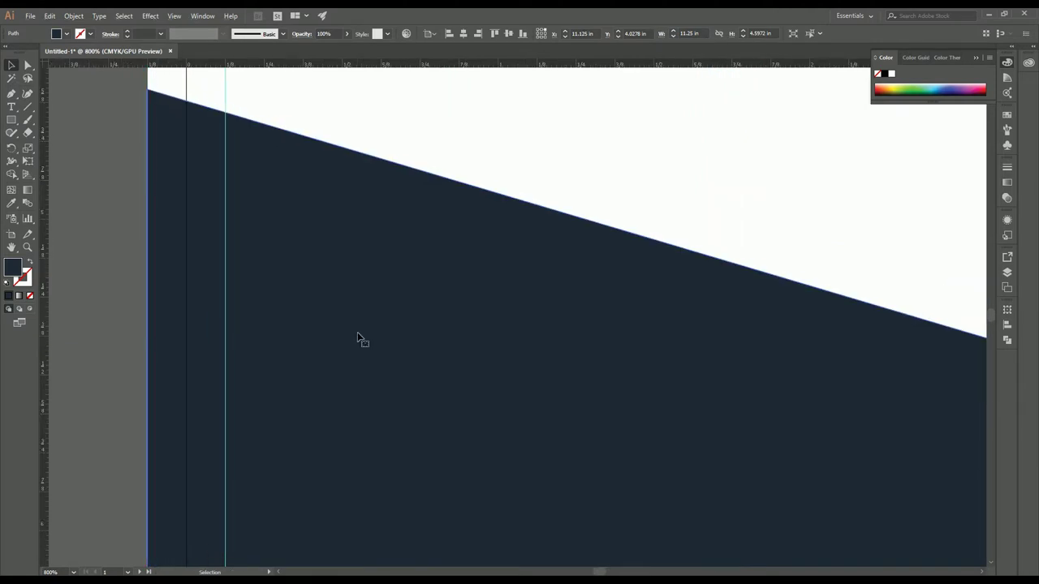
scroll(428, 358, down, 2)
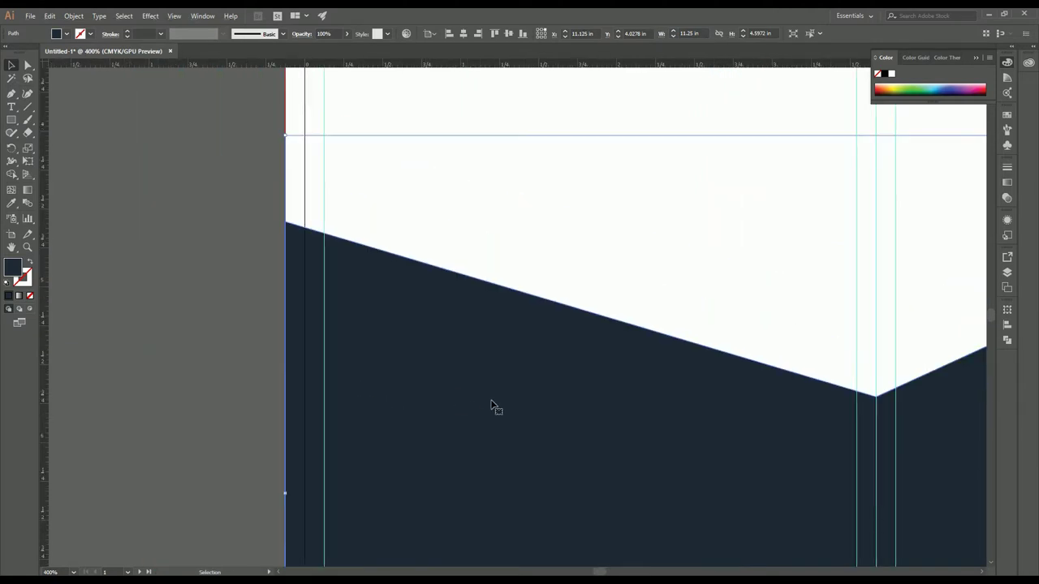
scroll(492, 397, down, 2)
scroll(549, 398, down, 1)
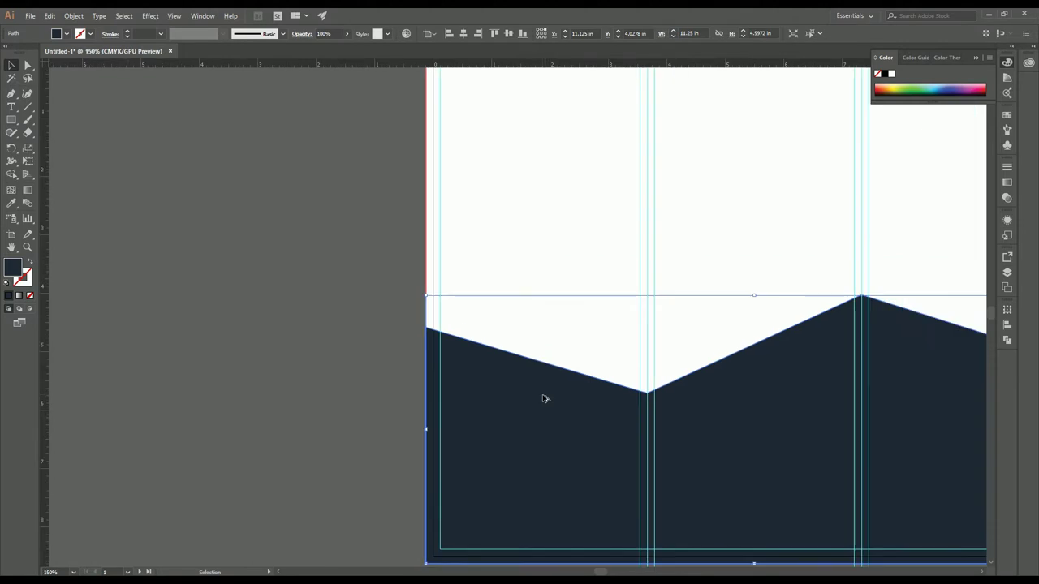
scroll(544, 399, down, 1)
drag(545, 398, 349, 364)
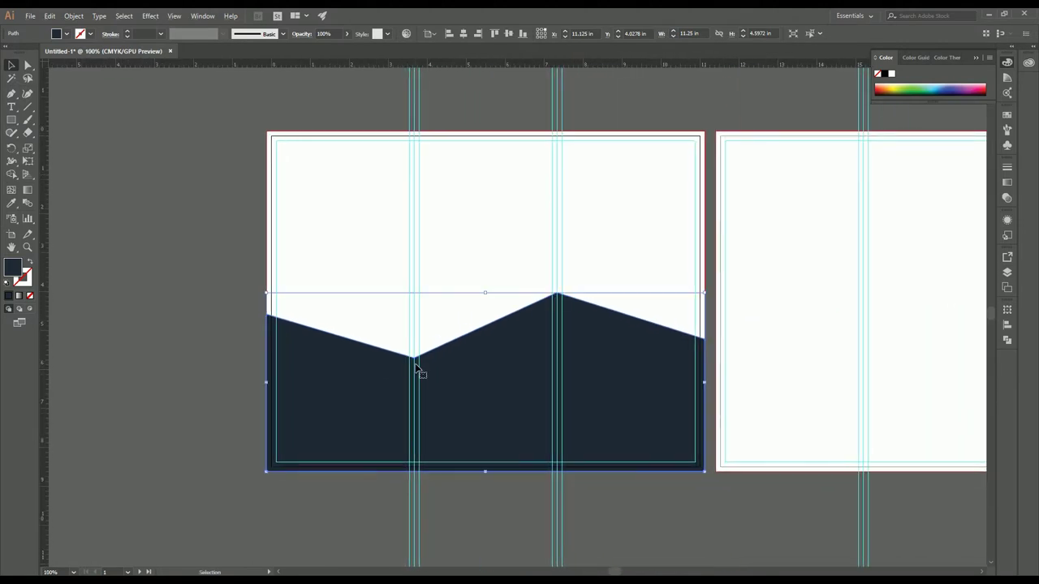
scroll(417, 371, up, 1)
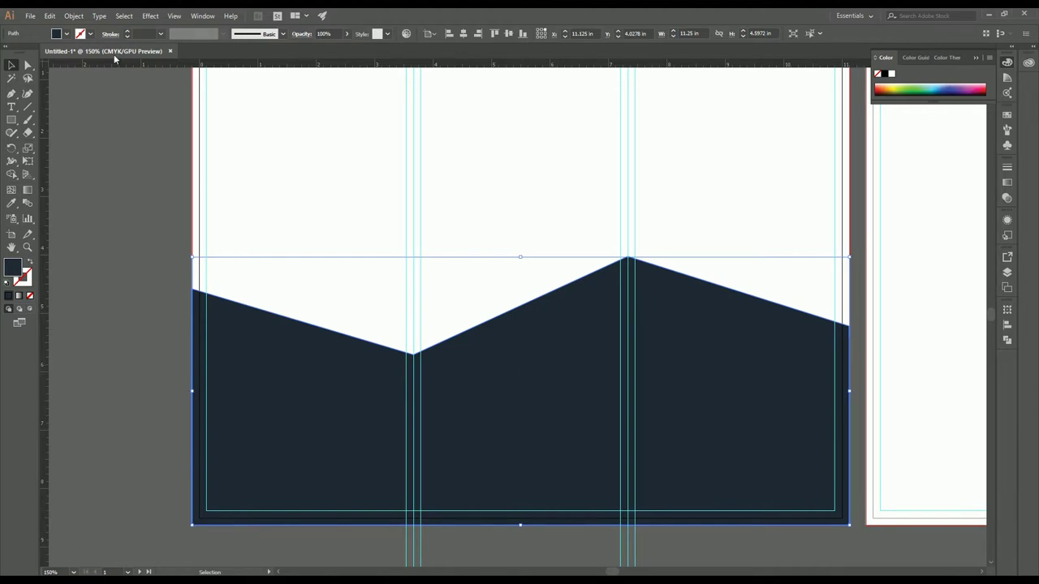
Fill the copy with salmon orange and nudge it slightly upward.
click(68, 34)
click(60, 75)
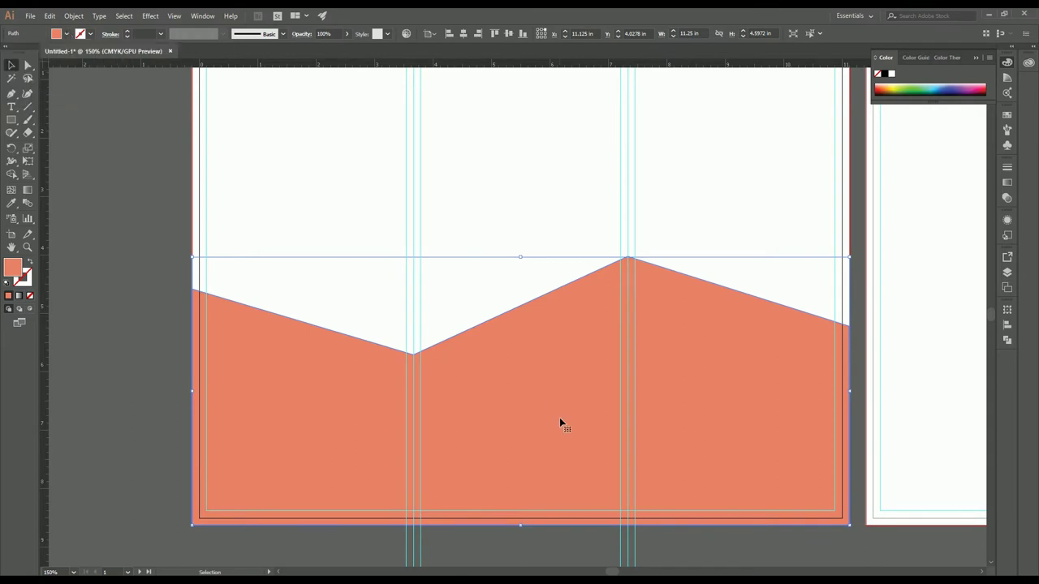
key(Up)
key(Up)
key(Up)
key(Up)
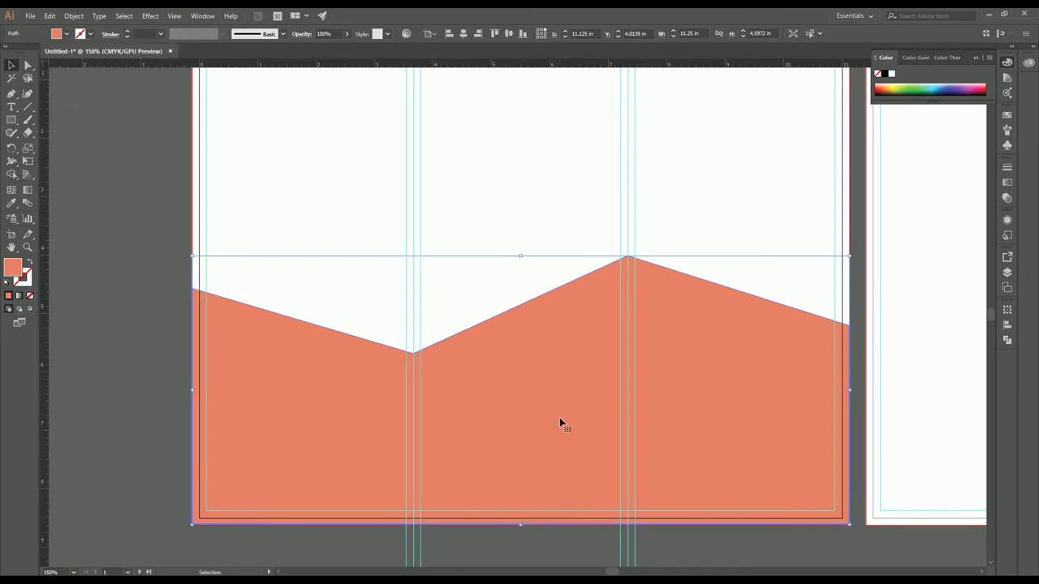
key(shift+Up)
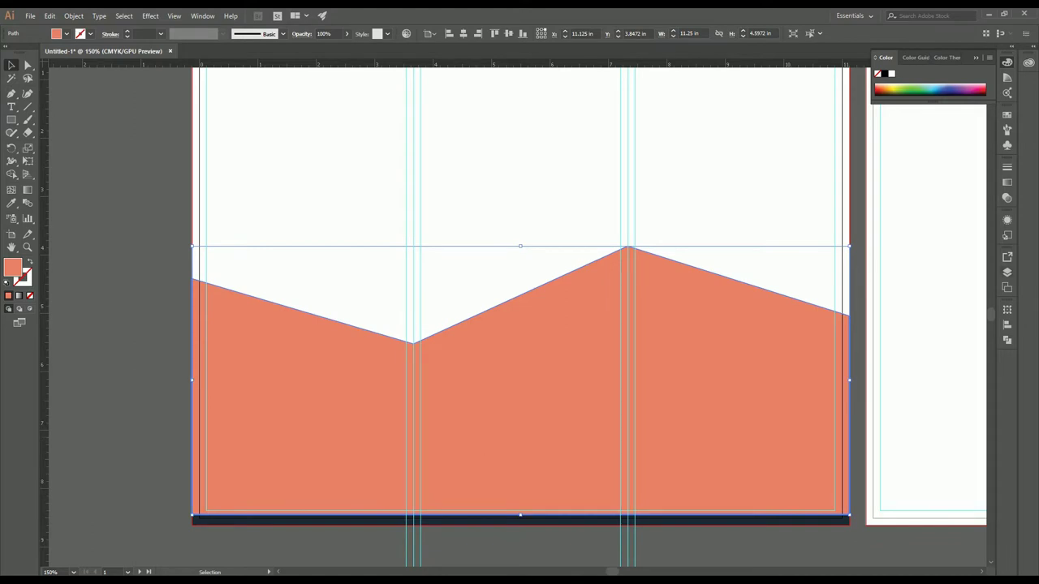
Inspect the objects in the Layers panel, then close it.
click(1007, 275)
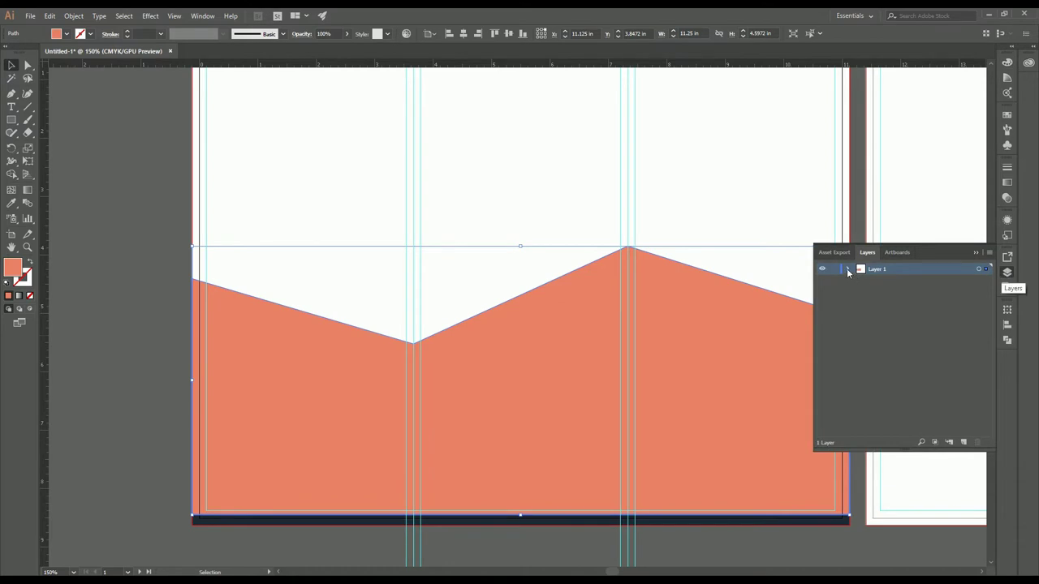
scroll(875, 391, down, 3)
scroll(874, 390, up, 3)
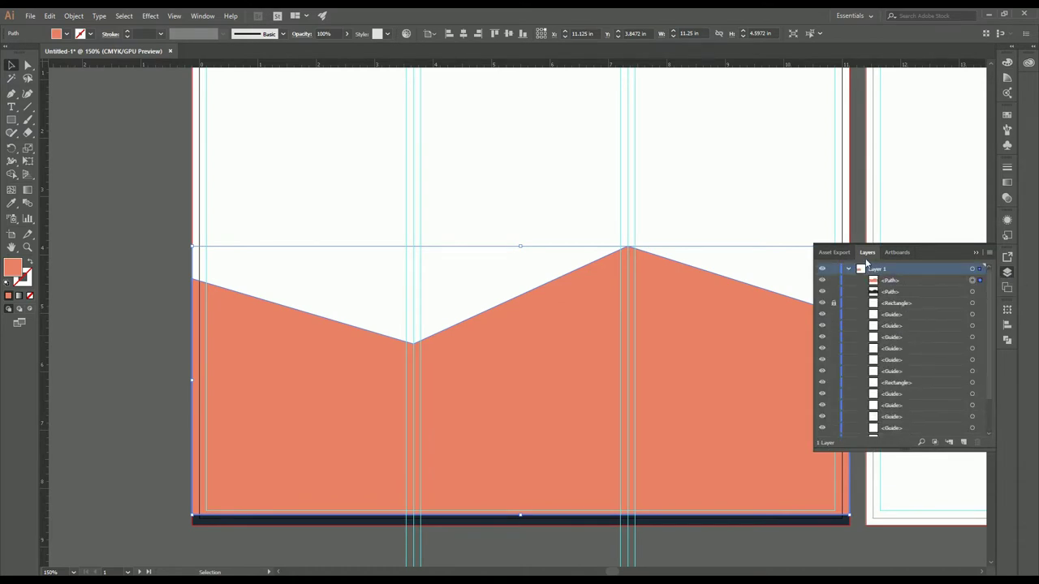
click(976, 255)
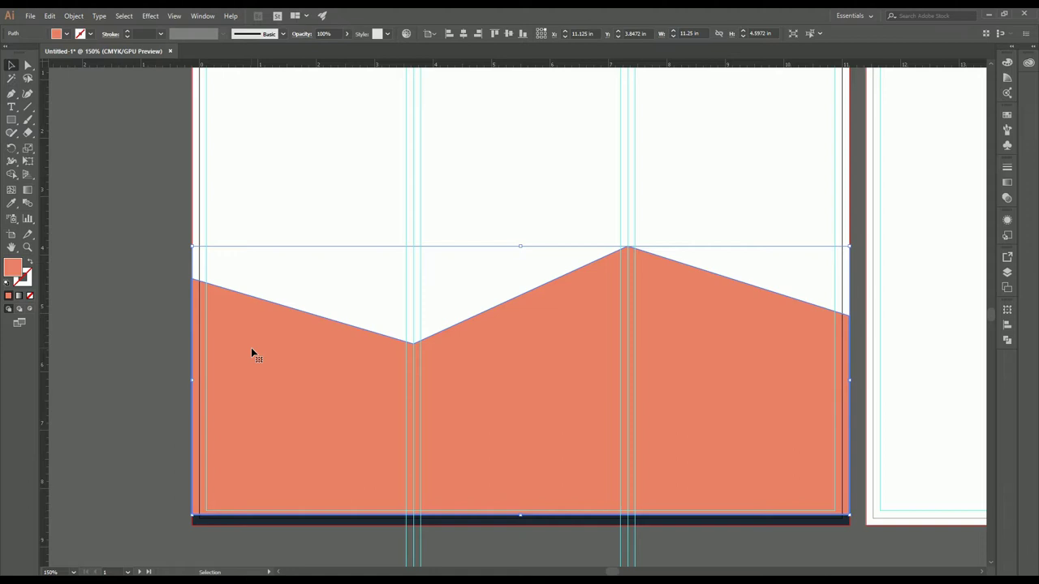
Send the orange shape backward (Ctrl+[) so it sits behind the navy zigzag.
key(a)
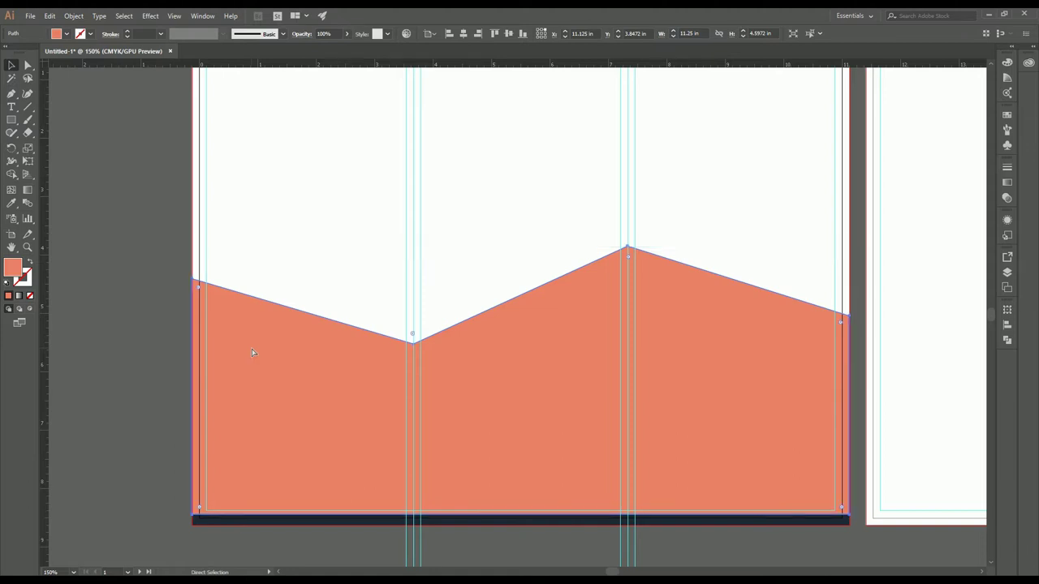
key(ctrl+shift+bracketleft)
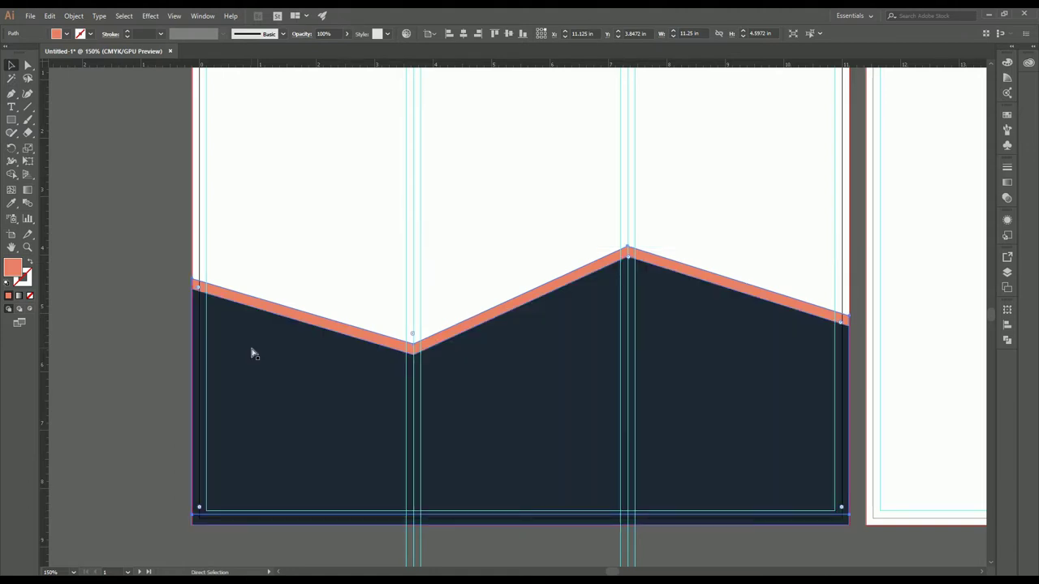
key(v)
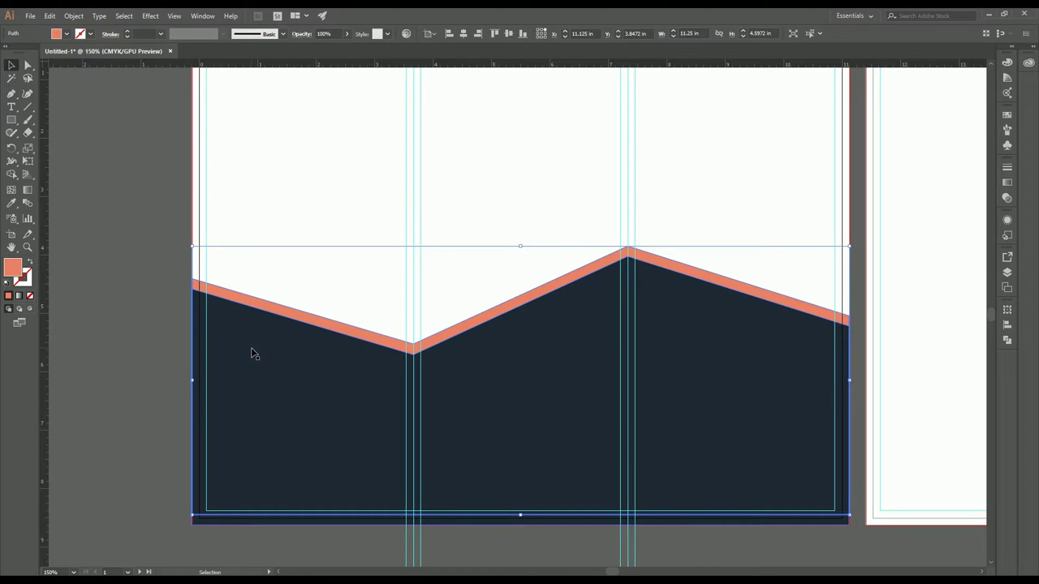
key(a)
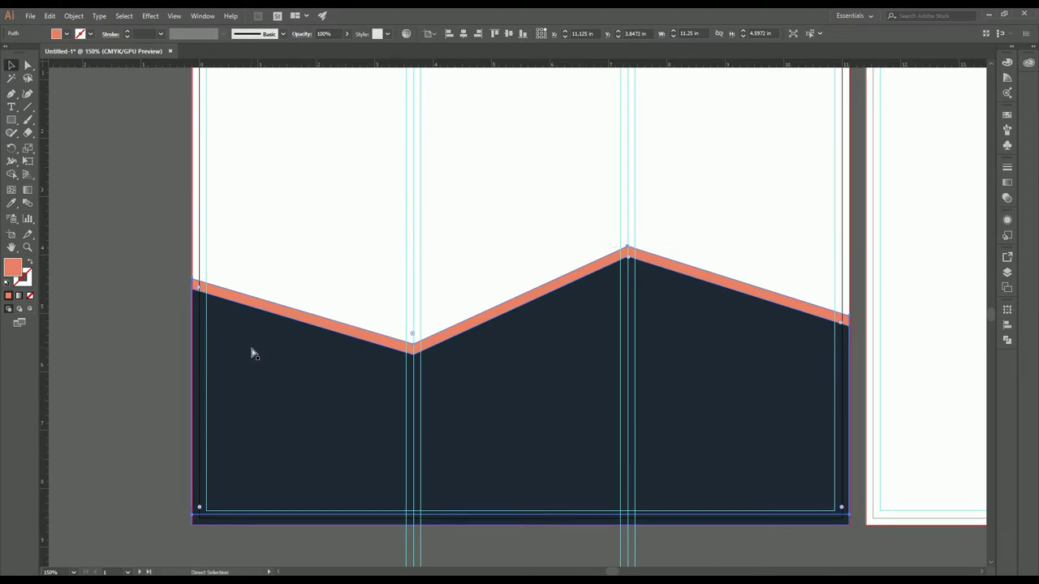
key(ctrl+shift+bracketright)
key(v)
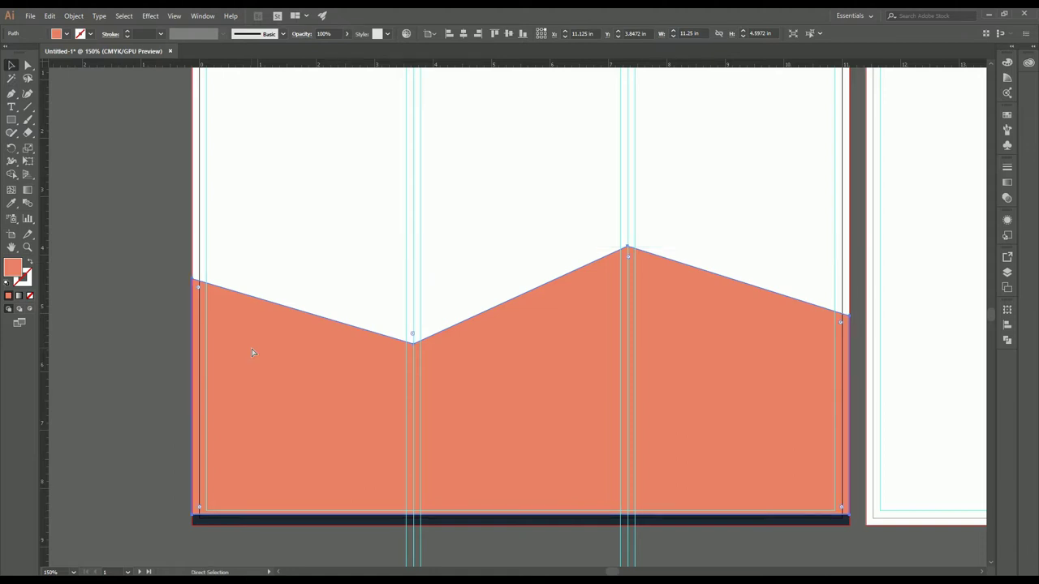
key(ctrl+[)
click(251, 349)
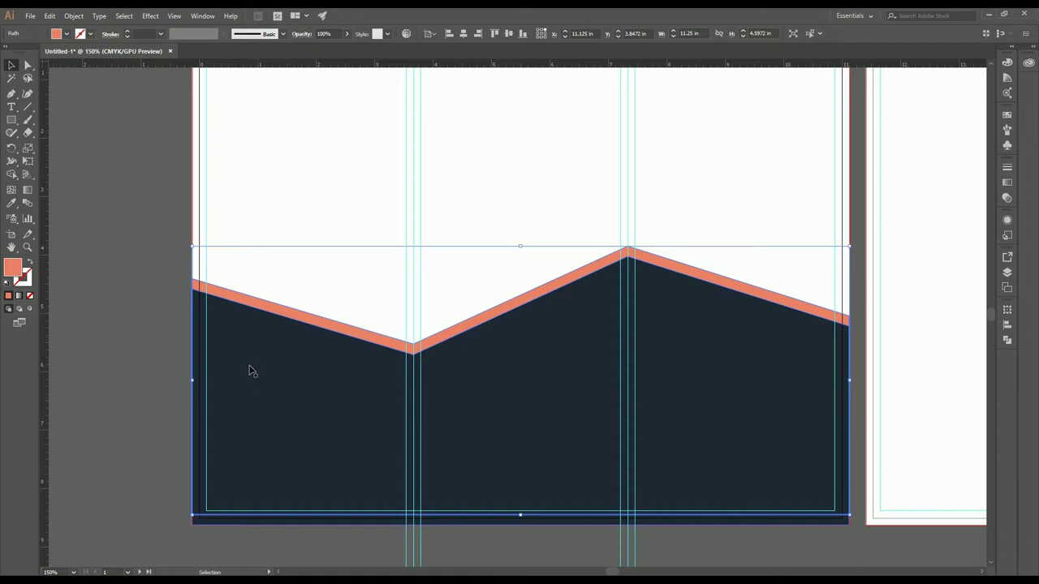
key(ctrl+[)
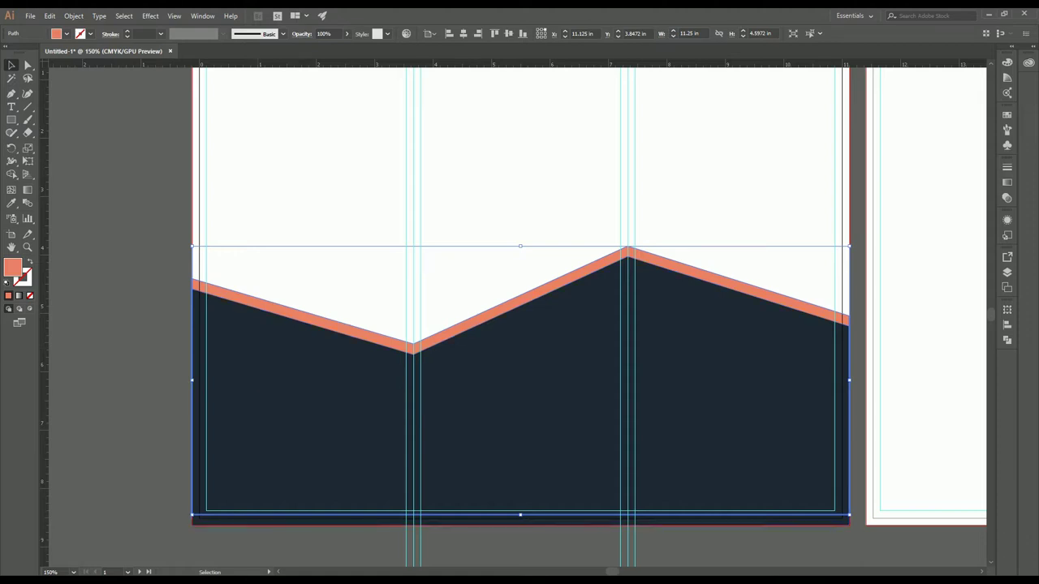
Draw a long rectangle across the bottom edge of the left artboard.
click(11, 119)
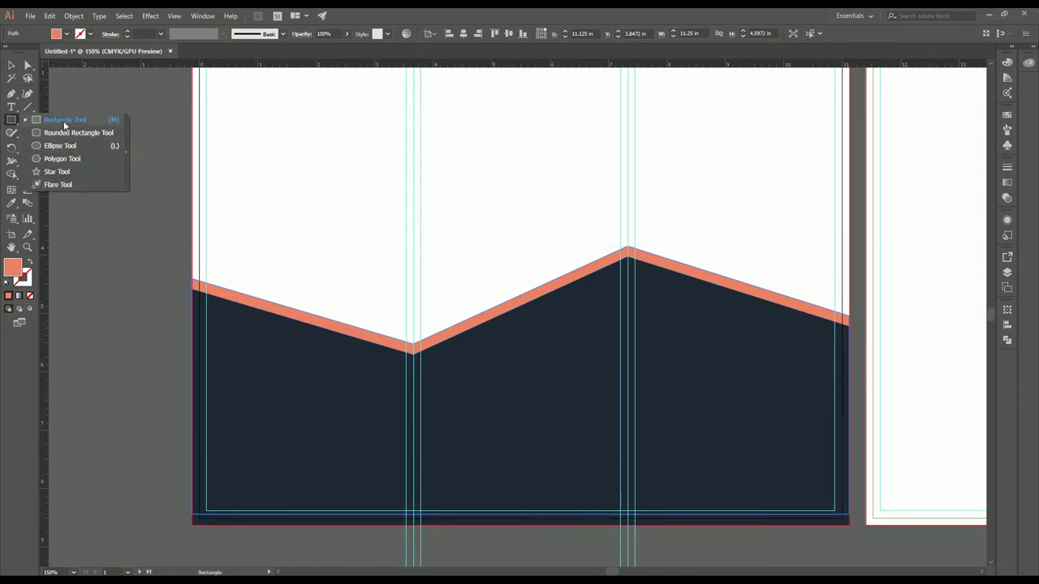
click(65, 120)
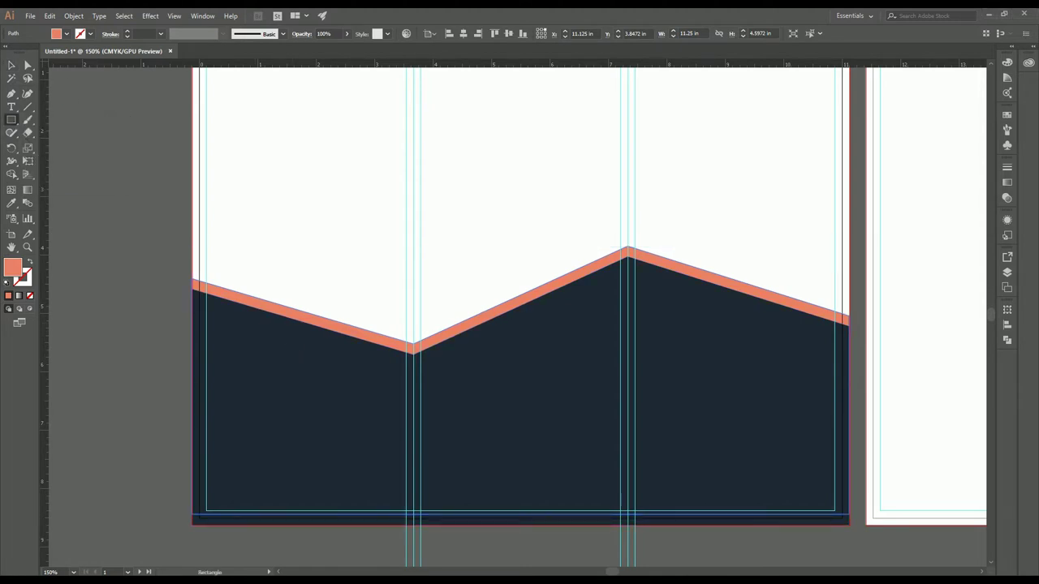
click(850, 501)
drag(851, 500, 195, 531)
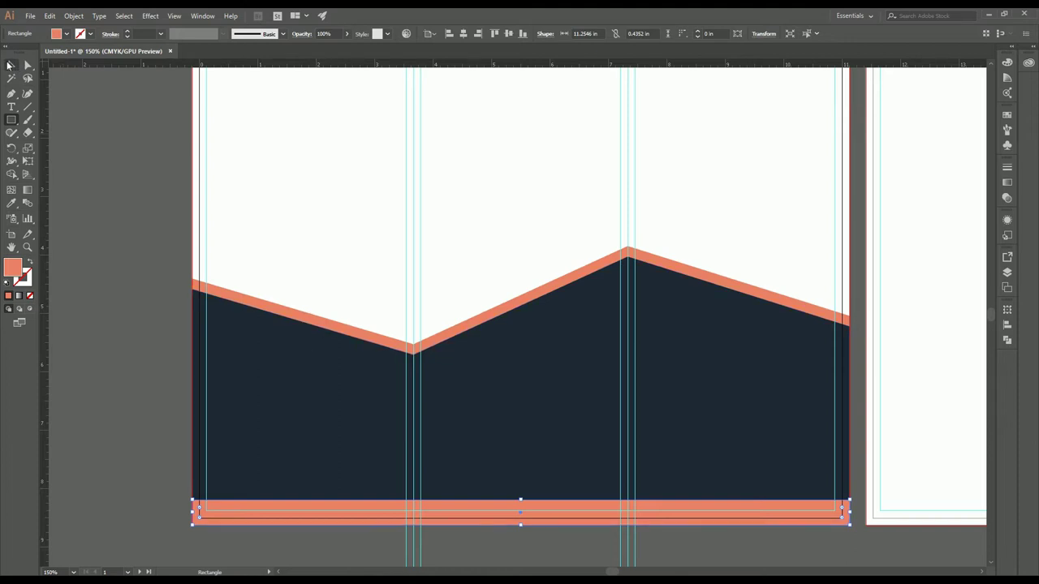
Drag the bottom orange band's top edge down to make it 0.25 in tall.
click(10, 64)
scroll(203, 516, up, 1)
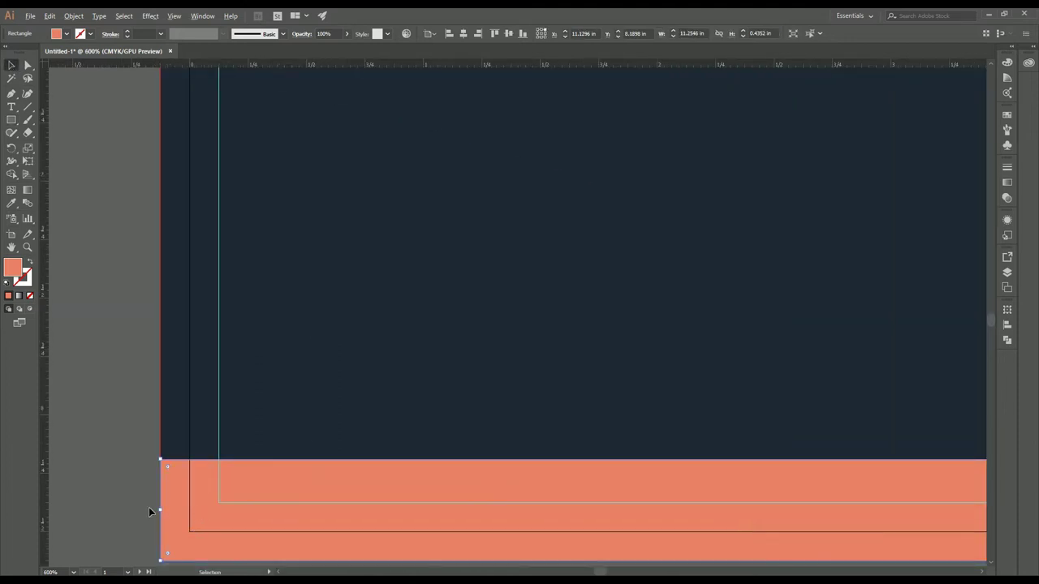
scroll(146, 495, up, 1)
scroll(201, 464, down, 2)
scroll(245, 450, down, 1)
scroll(245, 449, down, 3)
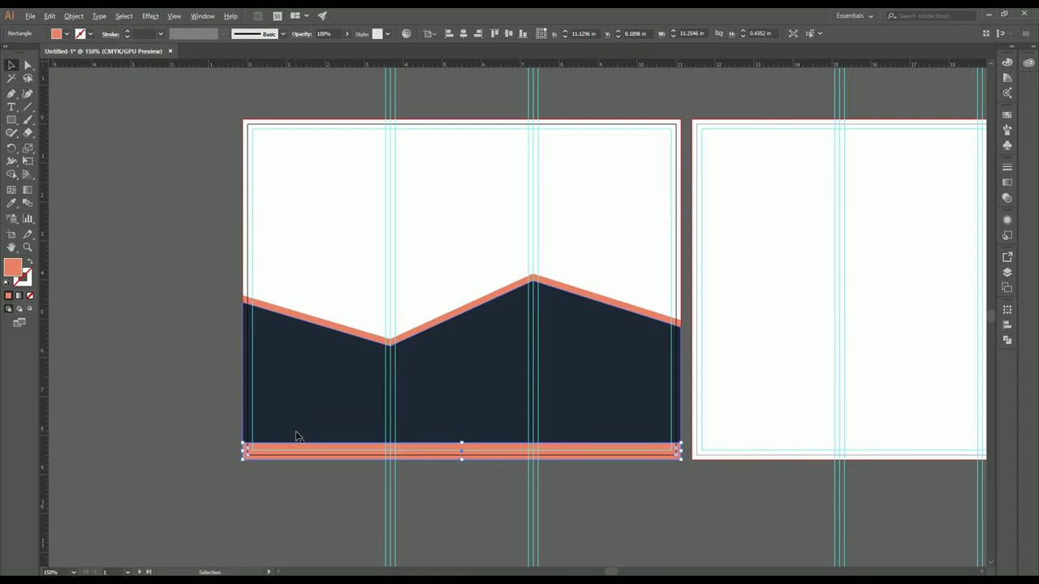
scroll(451, 406, up, 1)
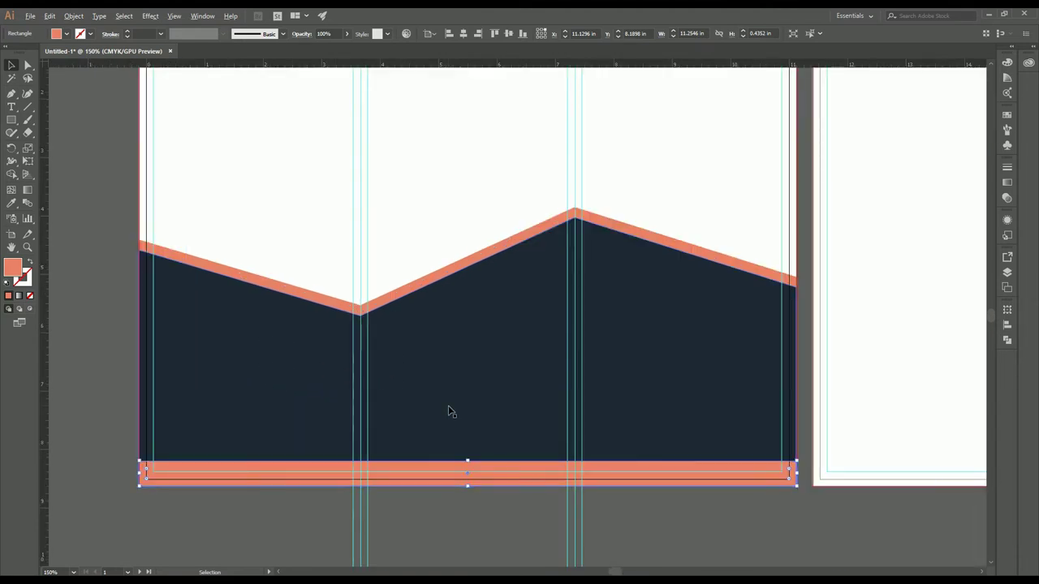
click(389, 224)
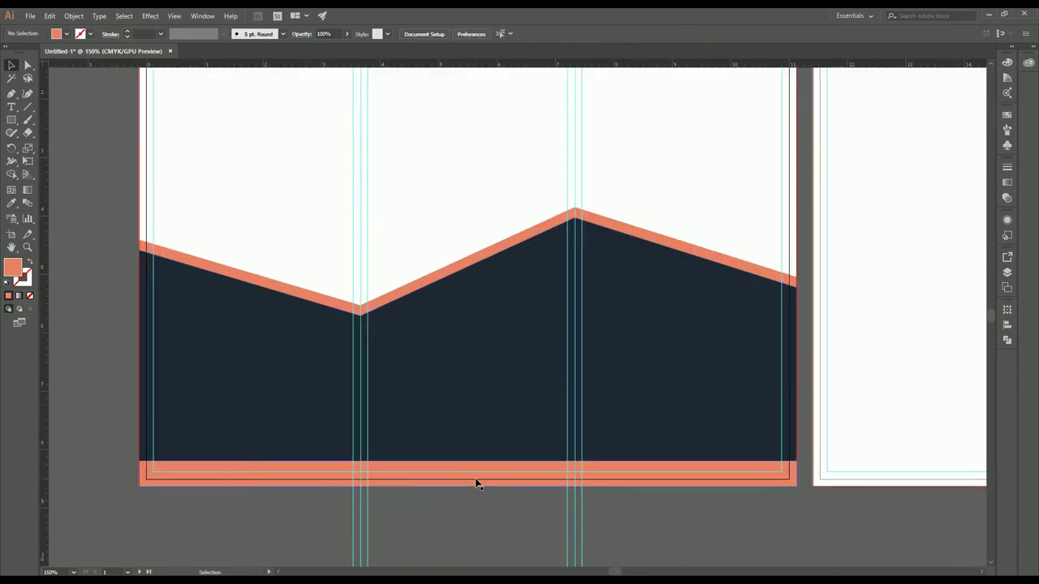
click(460, 469)
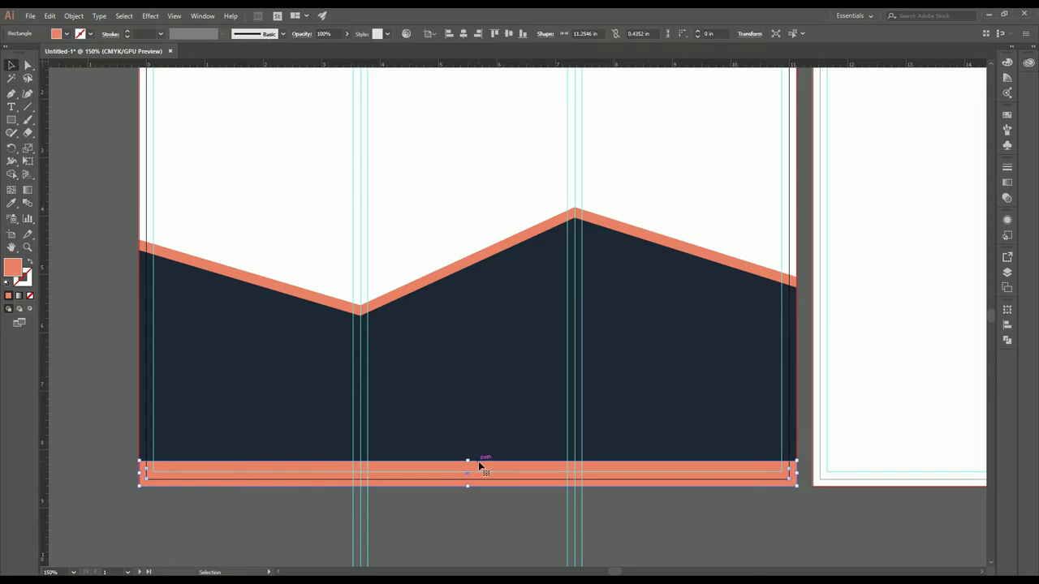
drag(468, 462, 471, 474)
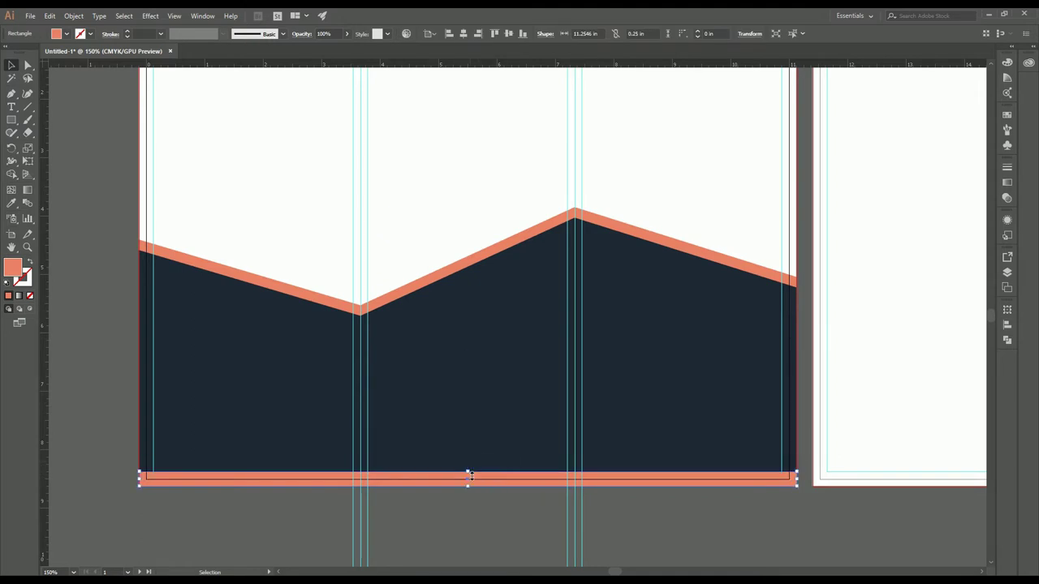
Resize the bottom orange band's height to about 0.32 in.
click(427, 121)
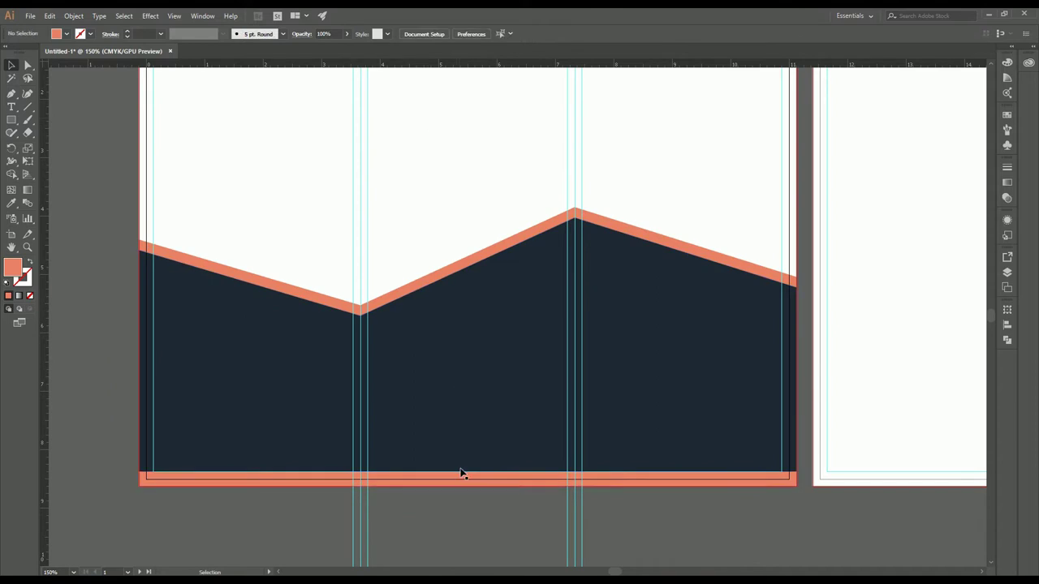
scroll(456, 483, up, 1)
scroll(456, 482, up, 1)
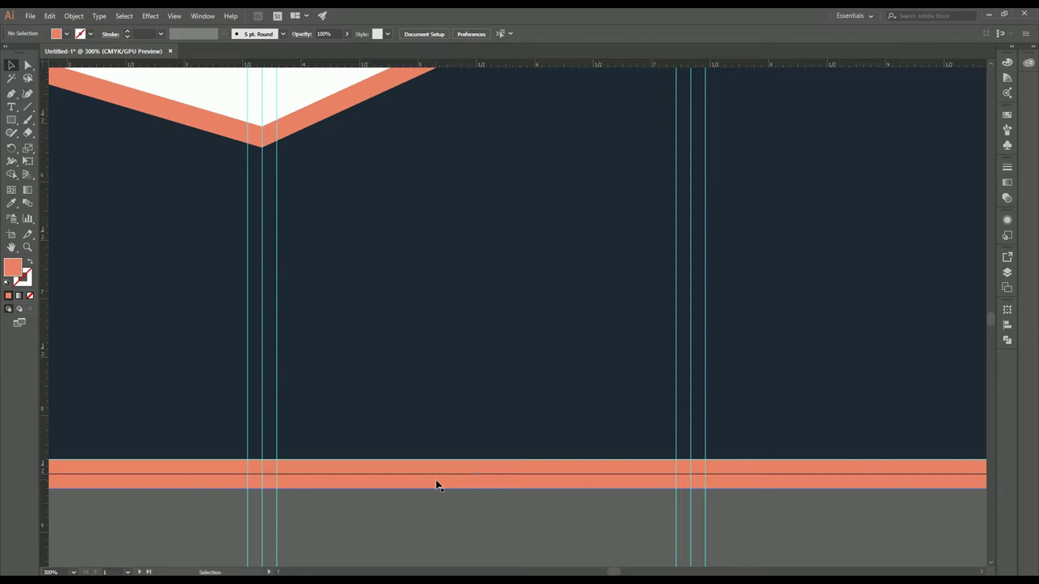
click(482, 464)
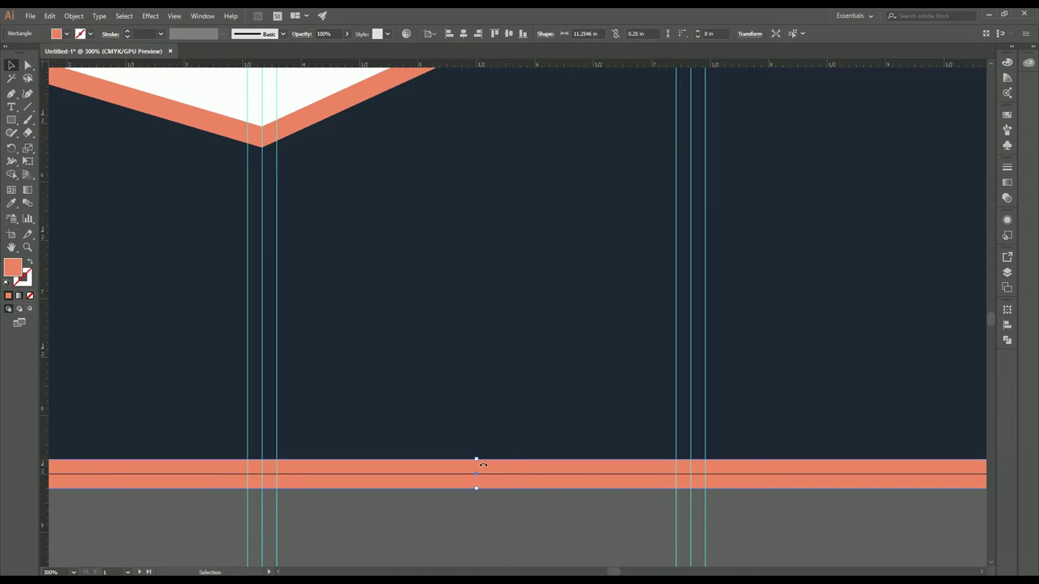
drag(479, 462, 482, 448)
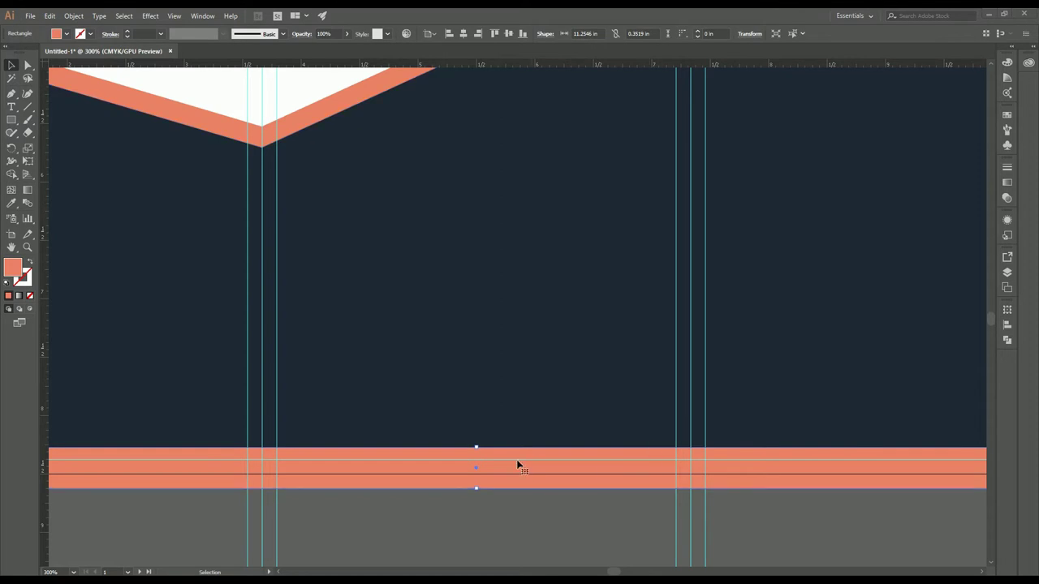
drag(477, 448, 482, 457)
Recentre the view on the artboard and switch to the Pen tool.
scroll(495, 464, down, 2)
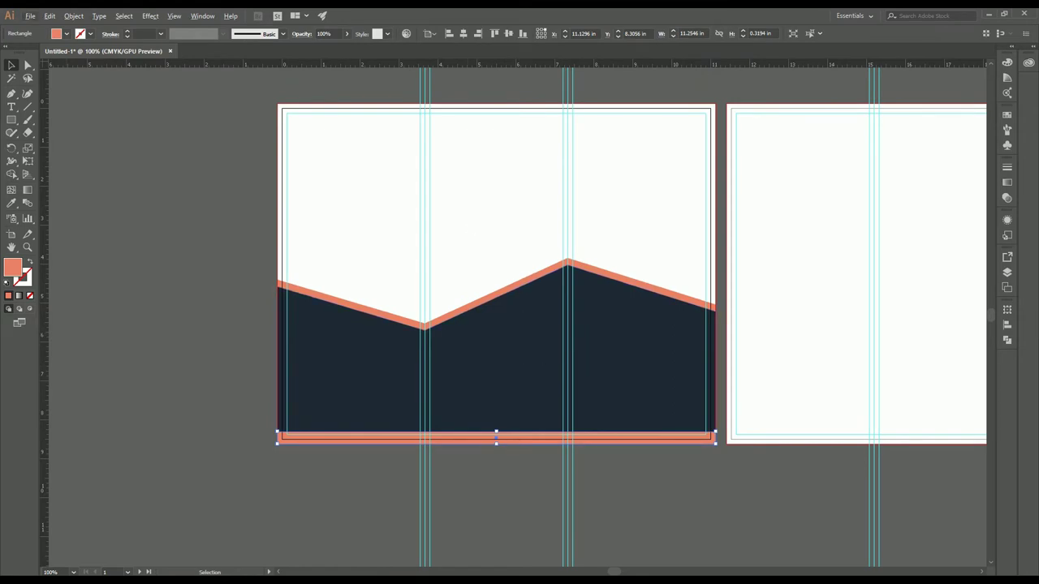
drag(470, 212, 500, 246)
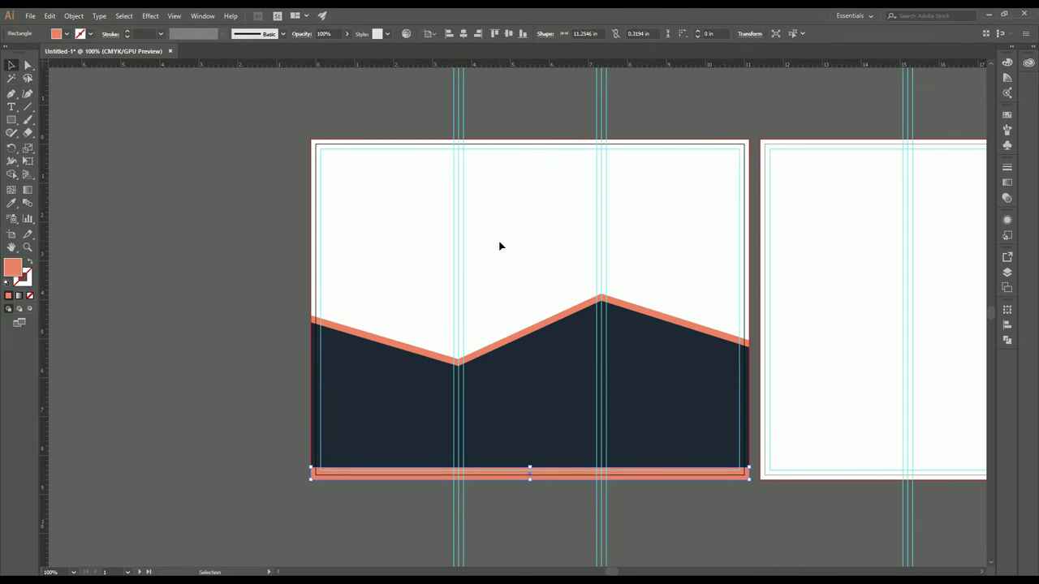
click(14, 108)
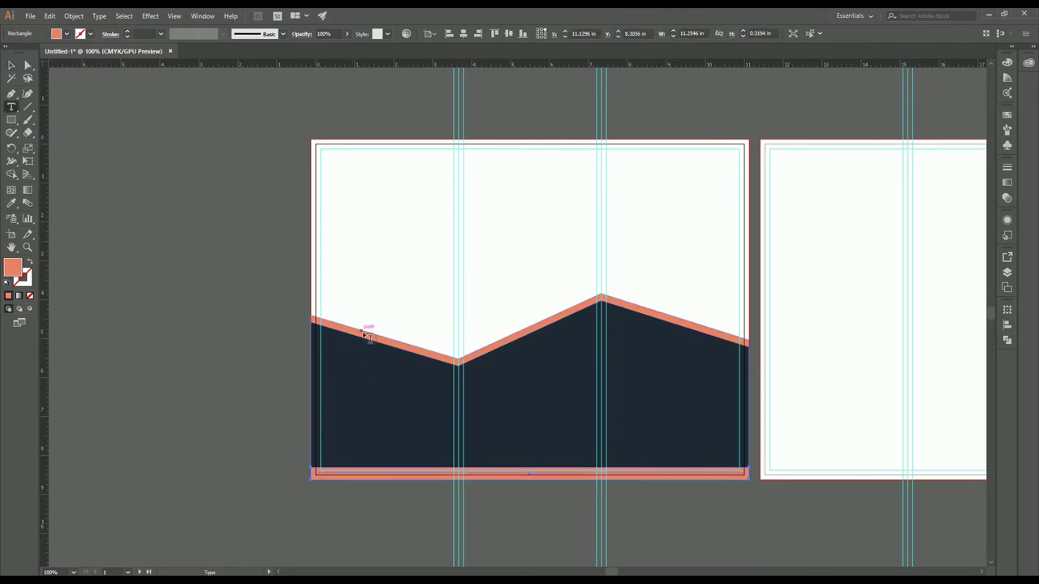
alt+scroll(366, 342, up, 1)
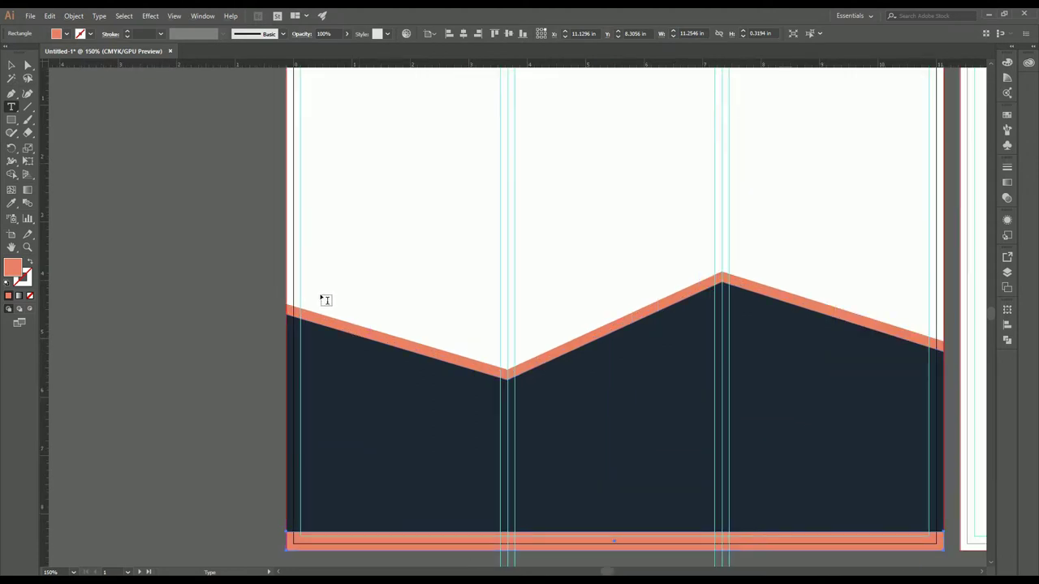
click(12, 94)
alt+scroll(302, 312, up, 1)
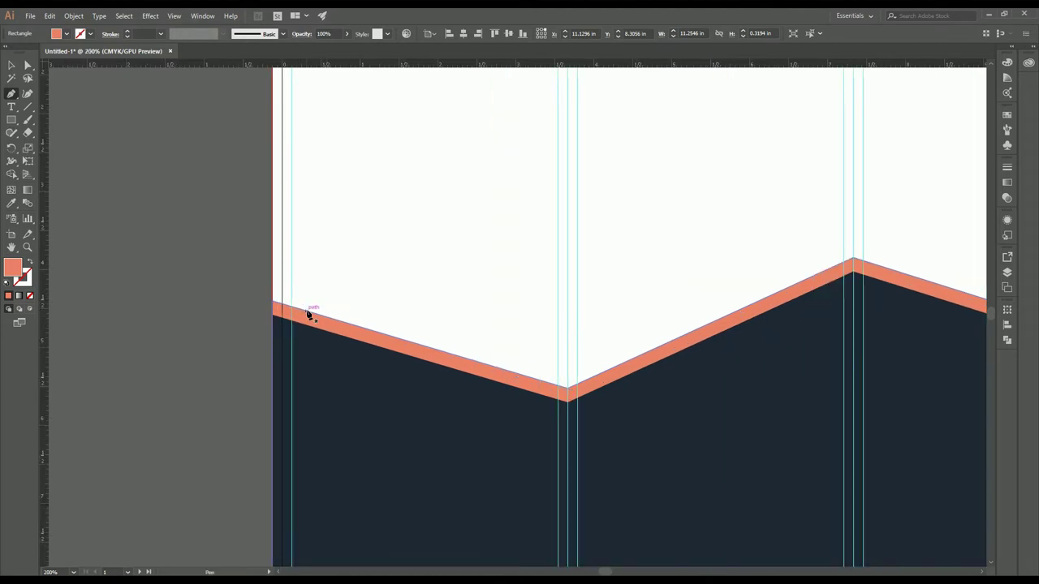
Pen-draw a closed four-point shape from the band's corner and V bottom up to the artboard top.
click(308, 315)
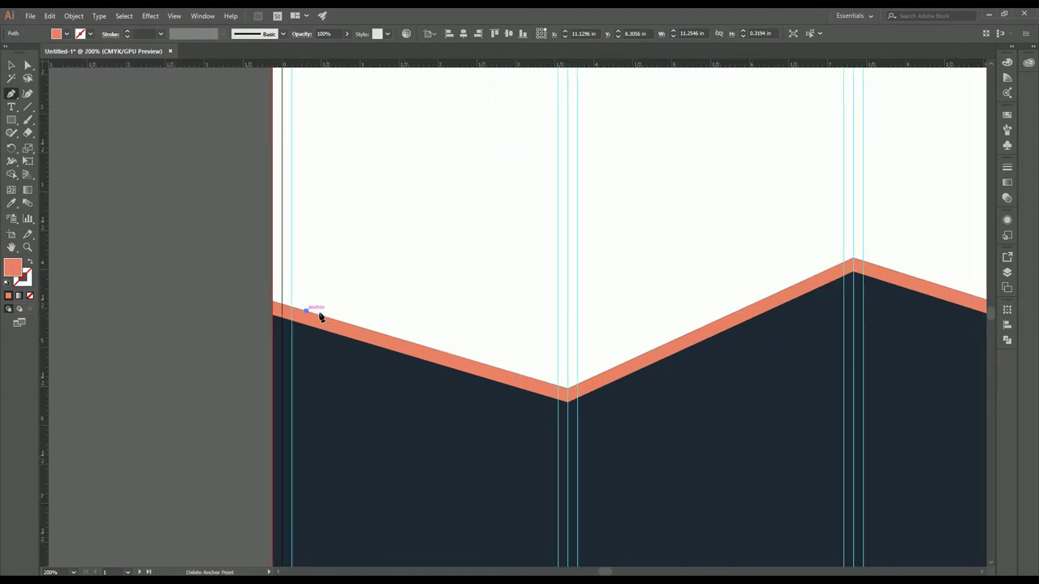
click(544, 384)
drag(556, 225, 545, 425)
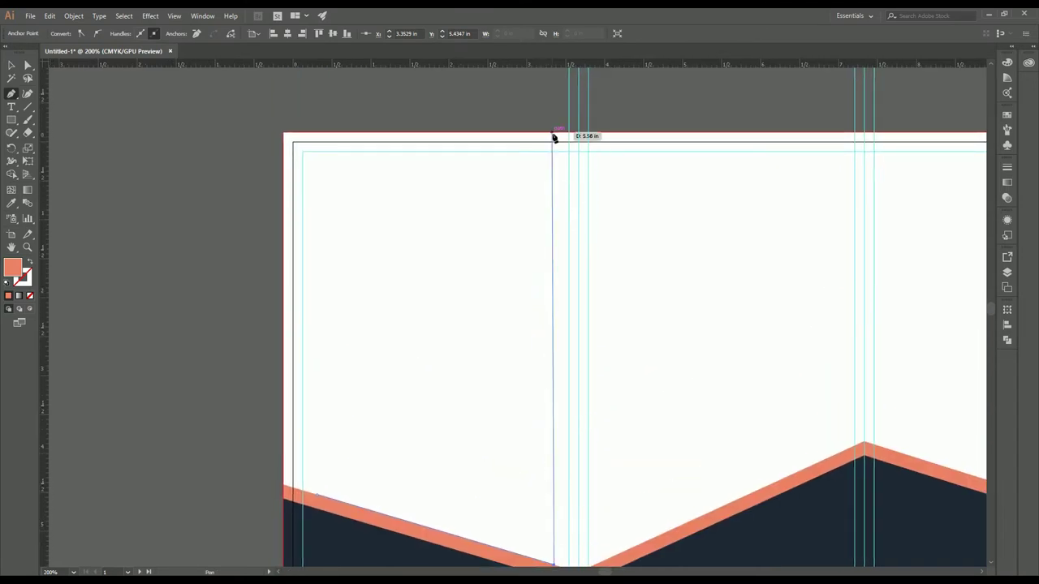
click(554, 136)
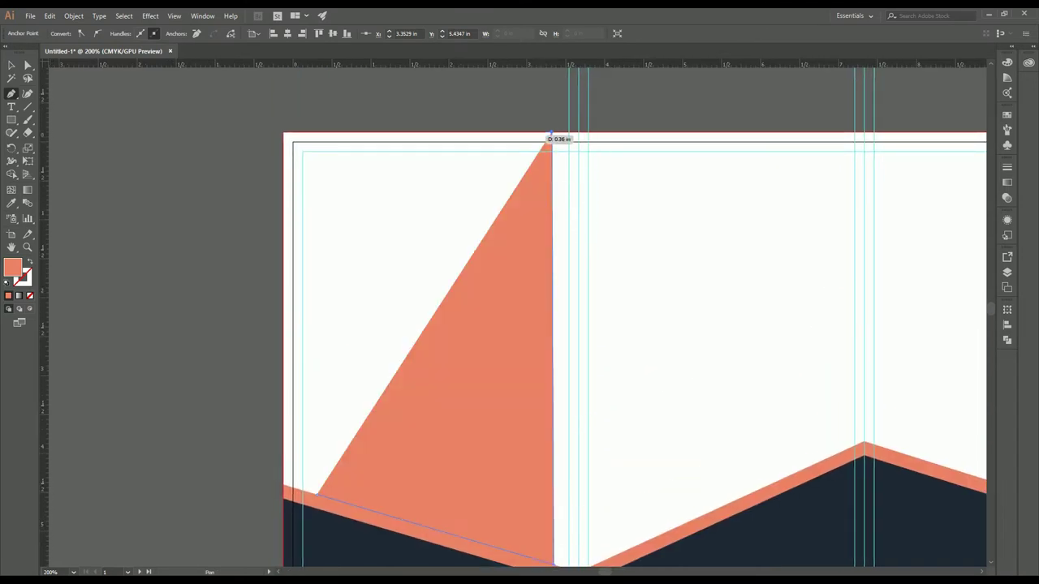
click(317, 134)
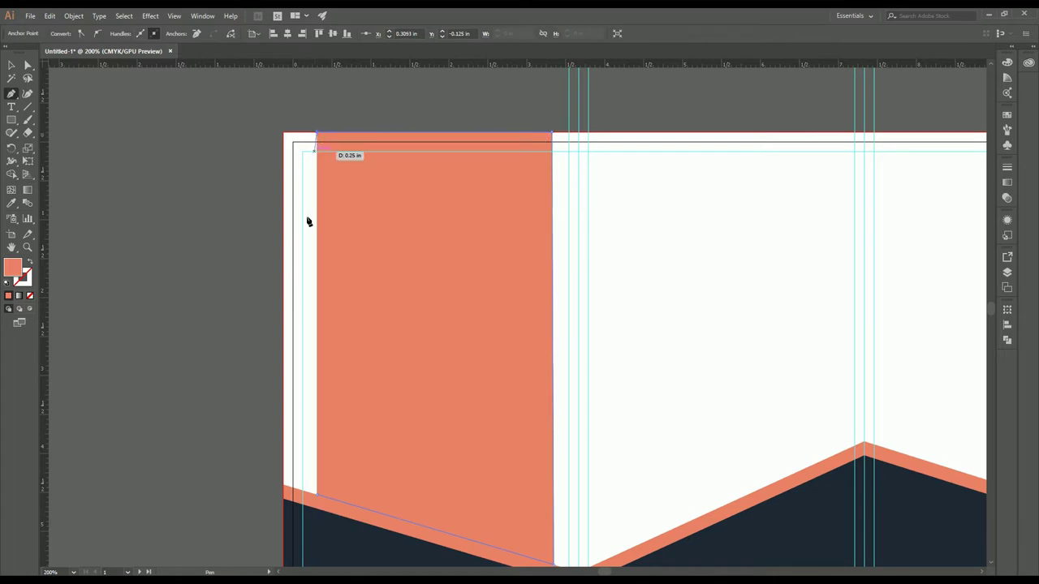
click(317, 493)
key(v)
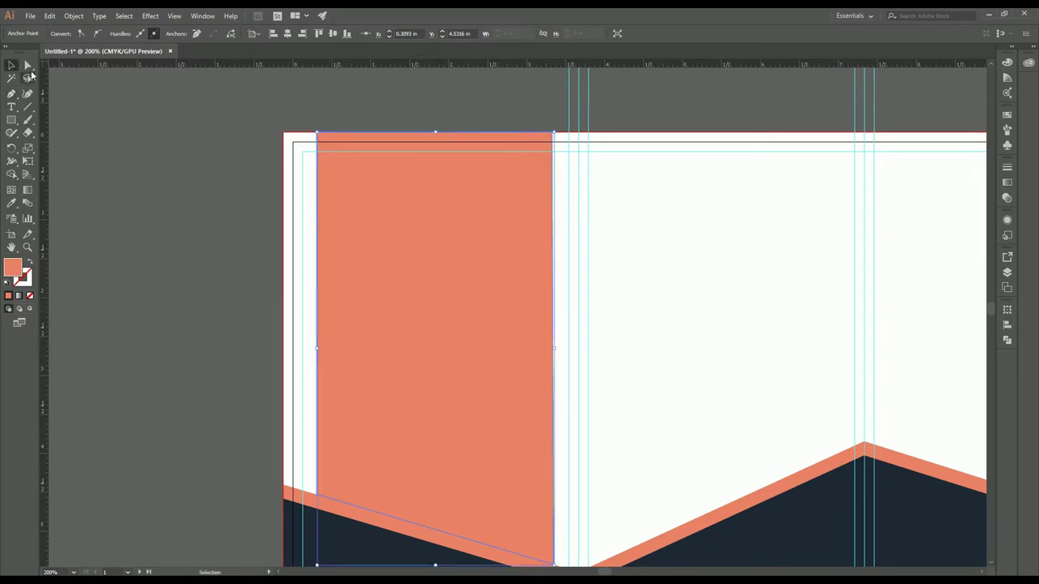
click(190, 220)
Fill the new pen-drawn shape with the dark navy swatch.
click(363, 456)
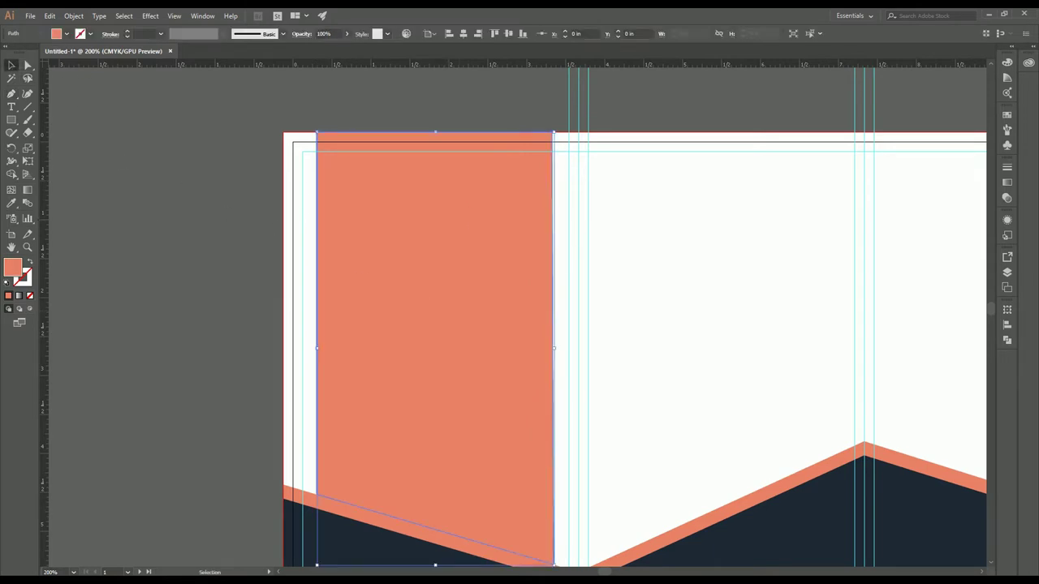
click(66, 34)
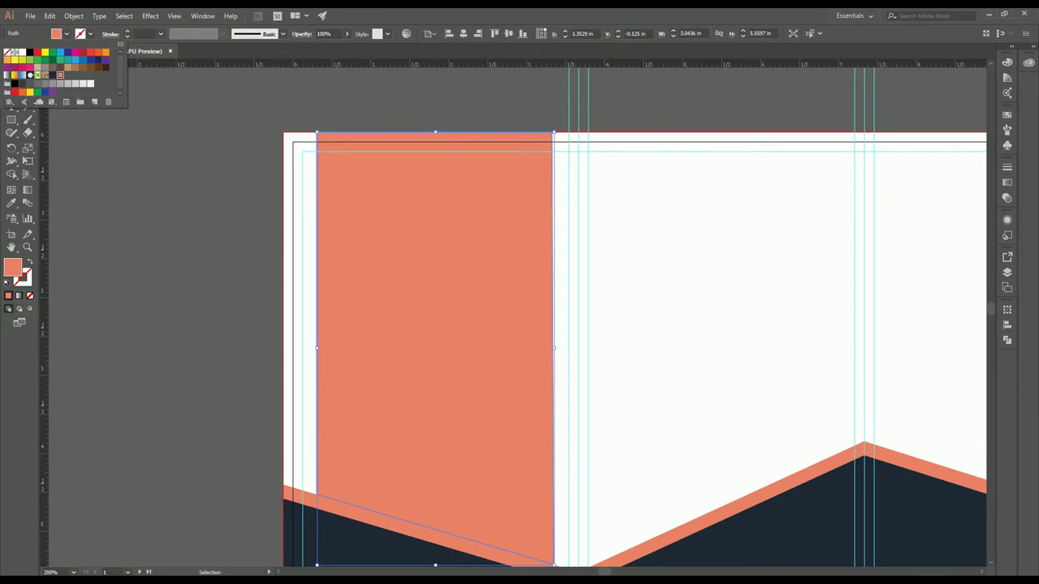
click(52, 75)
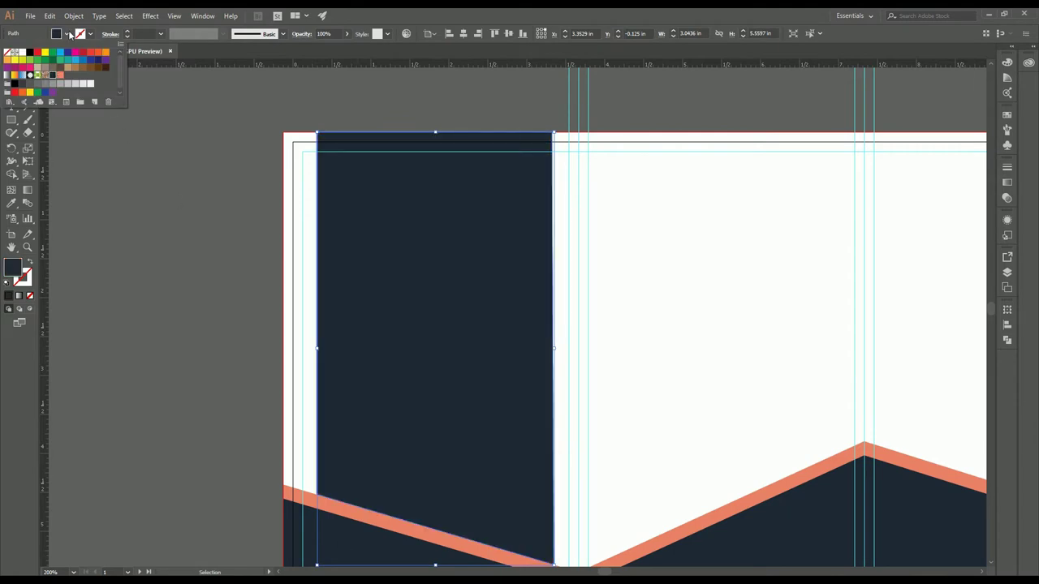
click(69, 34)
Fine-tune the navy shape's vertical position with arrow-key nudges, then deselect it.
scroll(469, 328, down, 1)
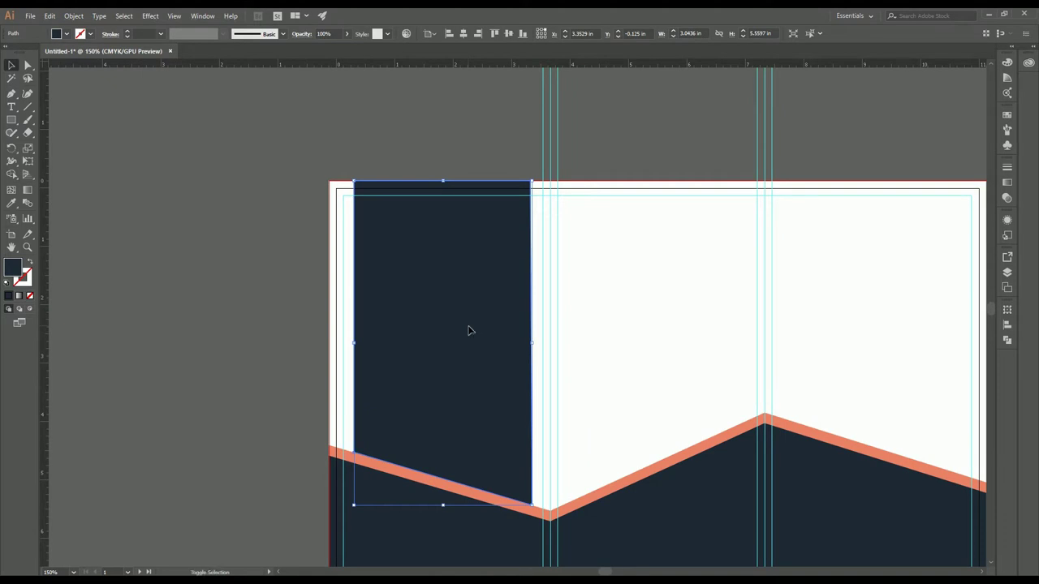
key(Up)
key(Up)
key(Up)
key(Up)
key(Up)
key(Up)
key(Up)
key(Up)
key(Up)
key(Up)
key(Up)
key(Up)
key(Up)
key(Up)
key(Up)
key(Up)
key(Up)
key(Up)
key(Up)
key(Up)
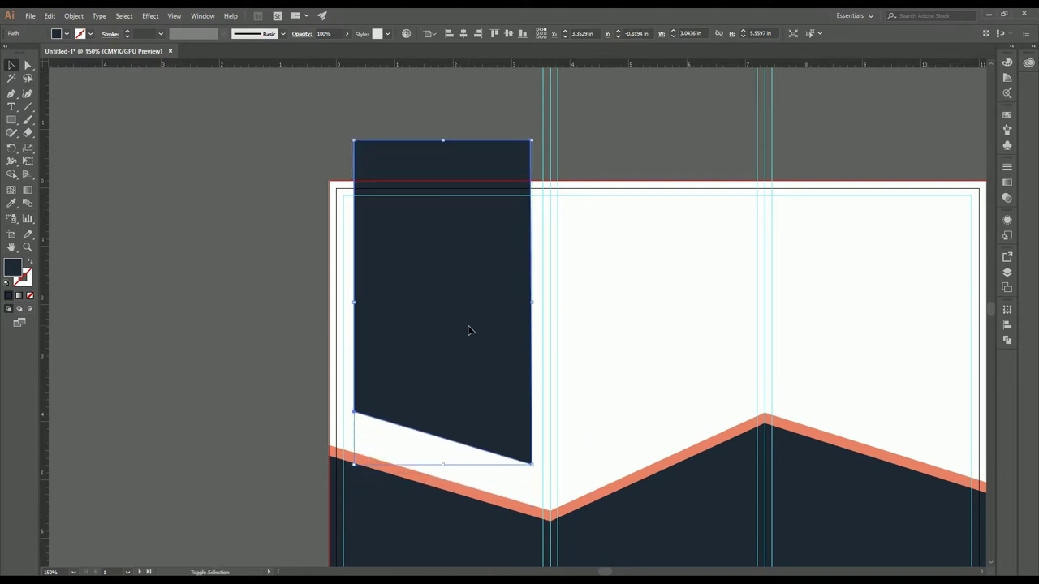
scroll(469, 331, up, 2)
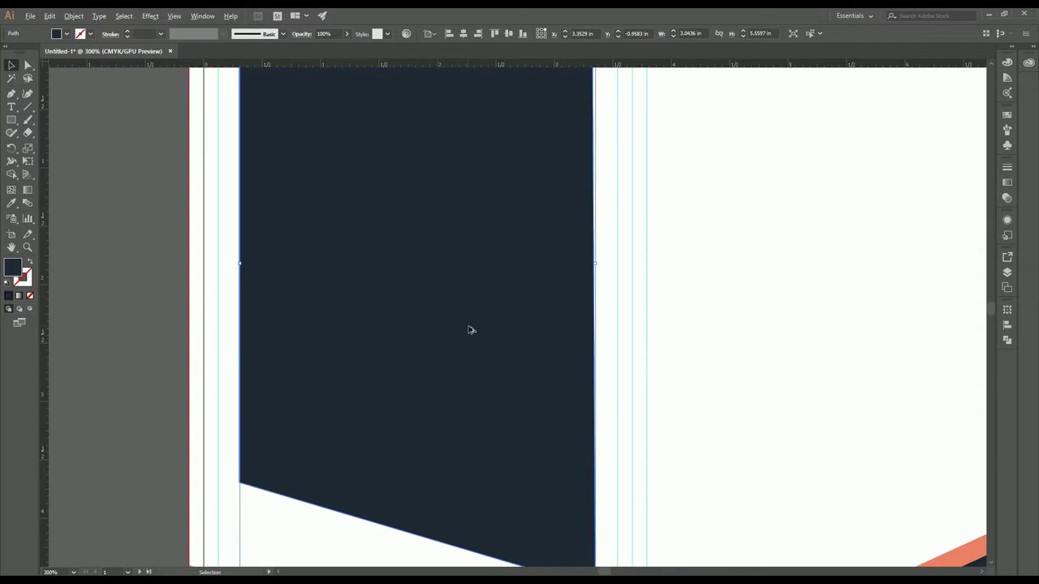
scroll(283, 386, up, 1)
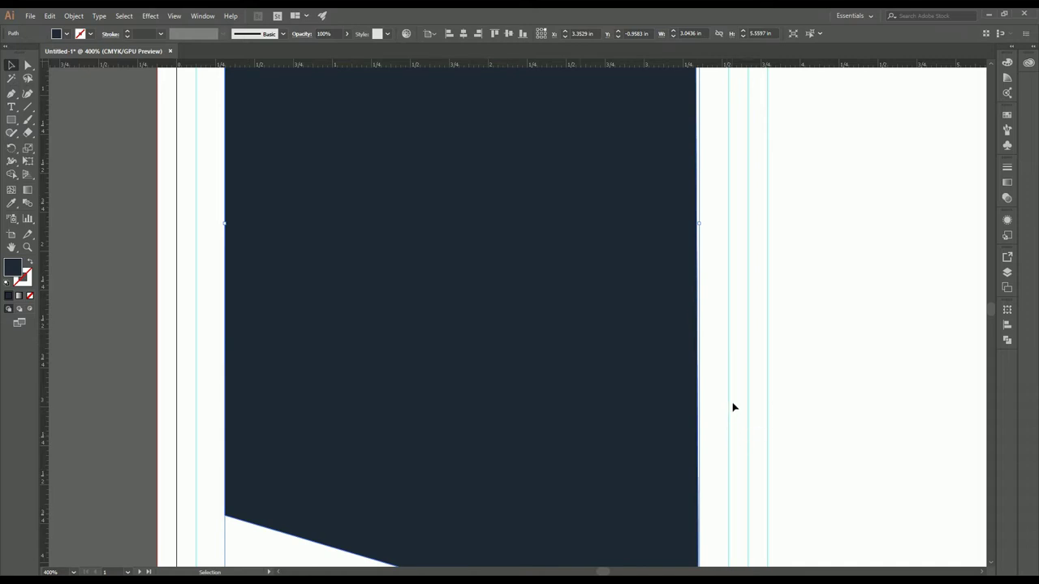
scroll(226, 364, up, 1)
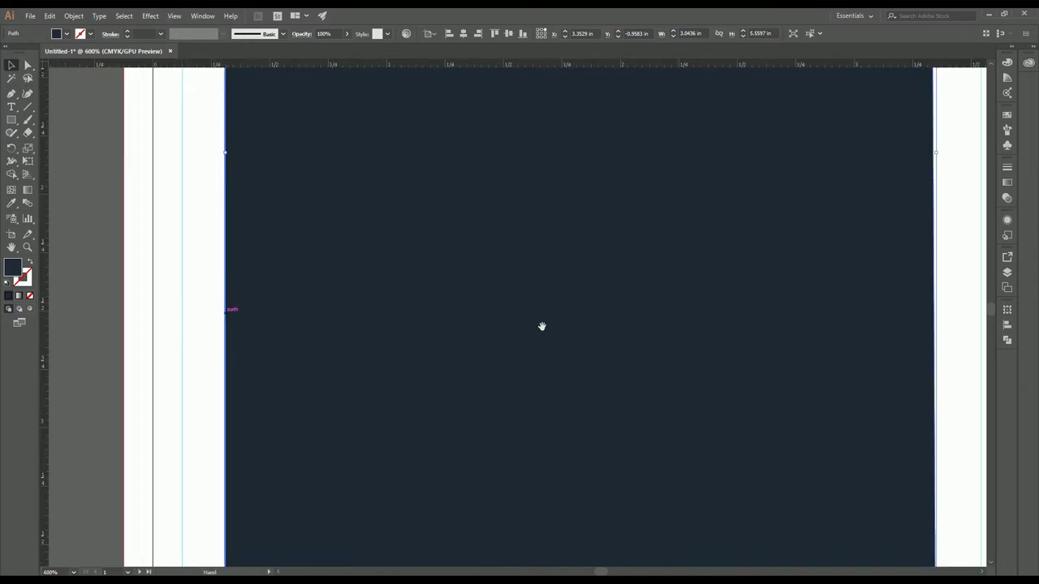
drag(543, 327, 401, 343)
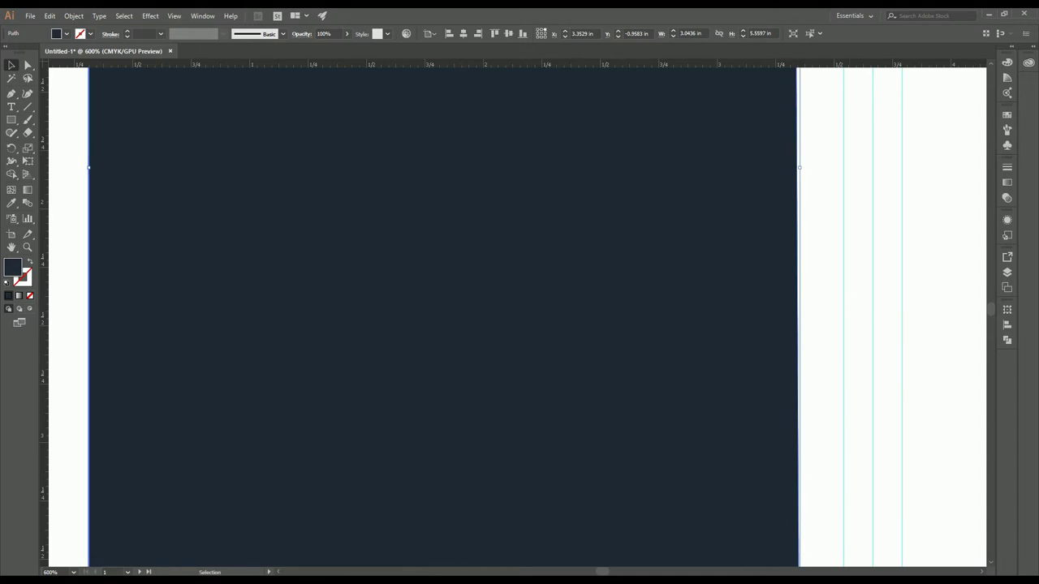
scroll(549, 364, down, 3)
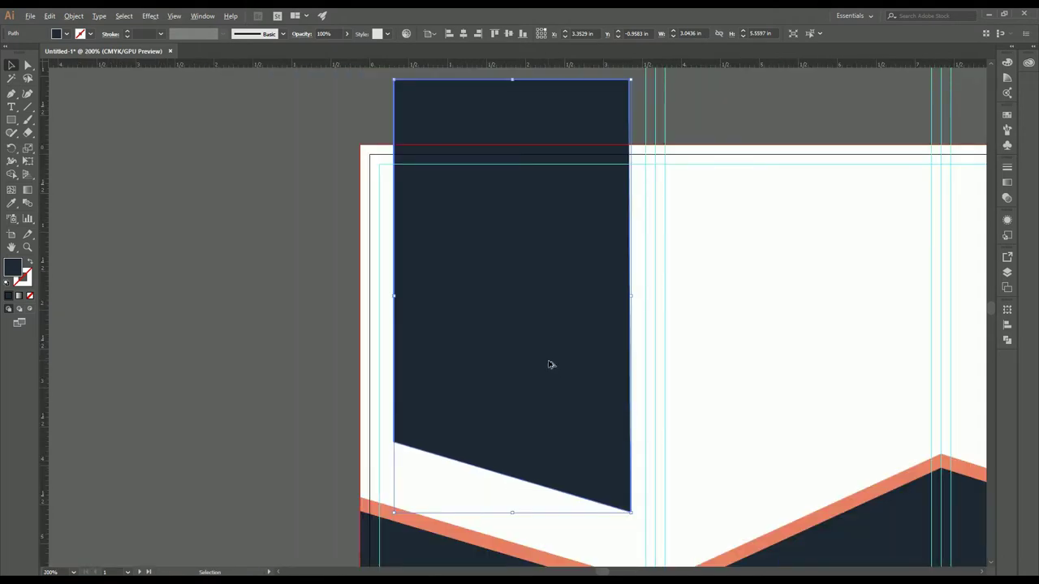
scroll(585, 381, down, 1)
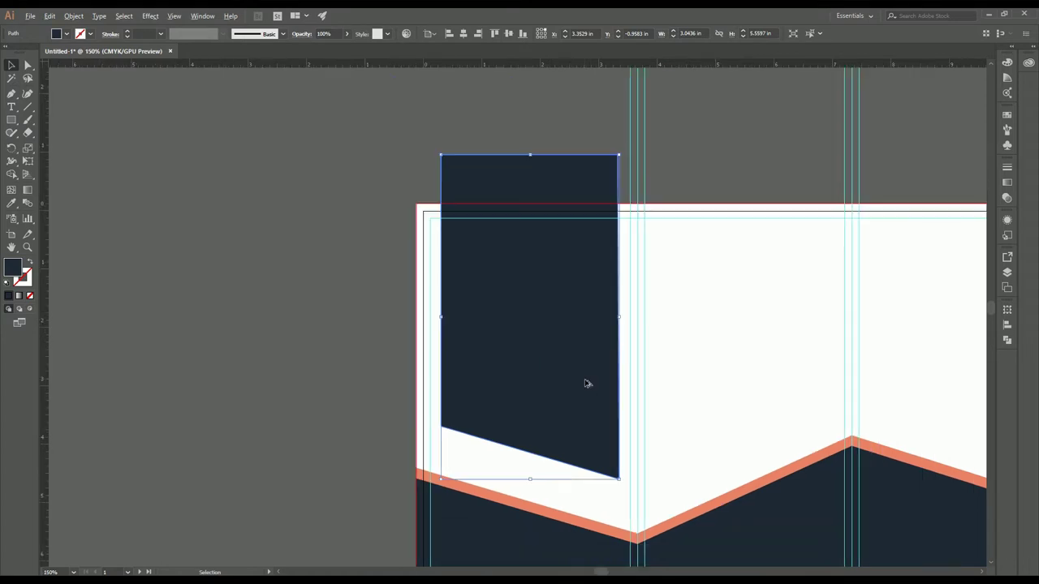
key(Down)
key(Down)
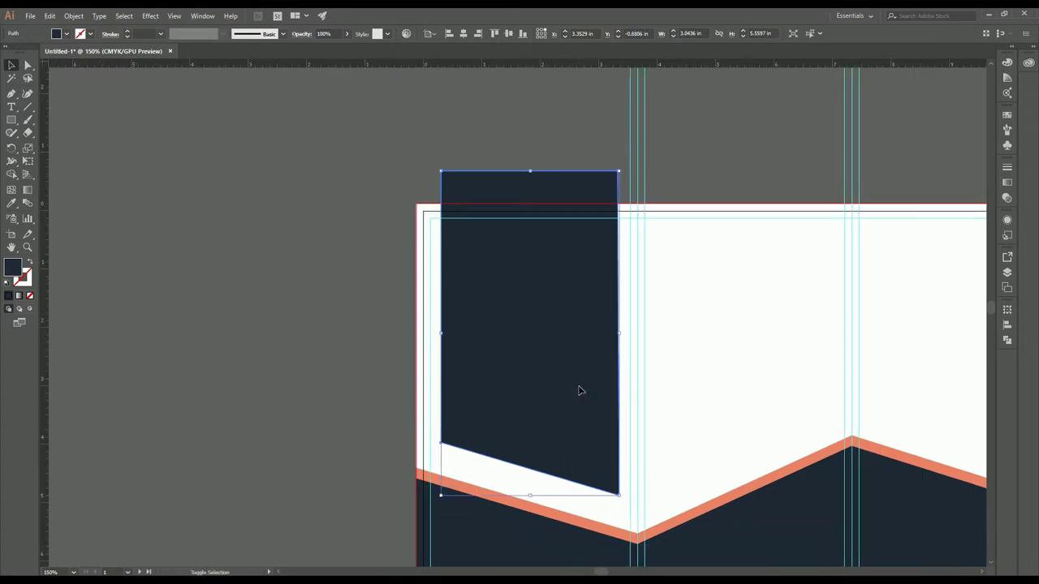
click(297, 376)
scroll(341, 357, right, 3)
scroll(341, 357, down, 1)
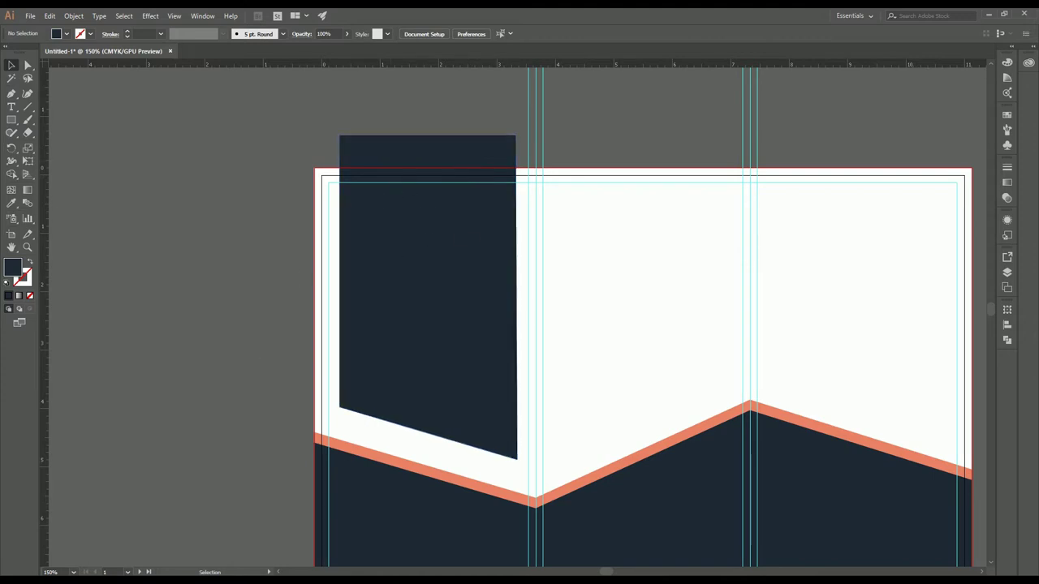
Drag the navy shape's top-left and top-right anchors down to the artboard's top edge.
click(28, 108)
drag(28, 114, 79, 107)
drag(28, 67, 33, 70)
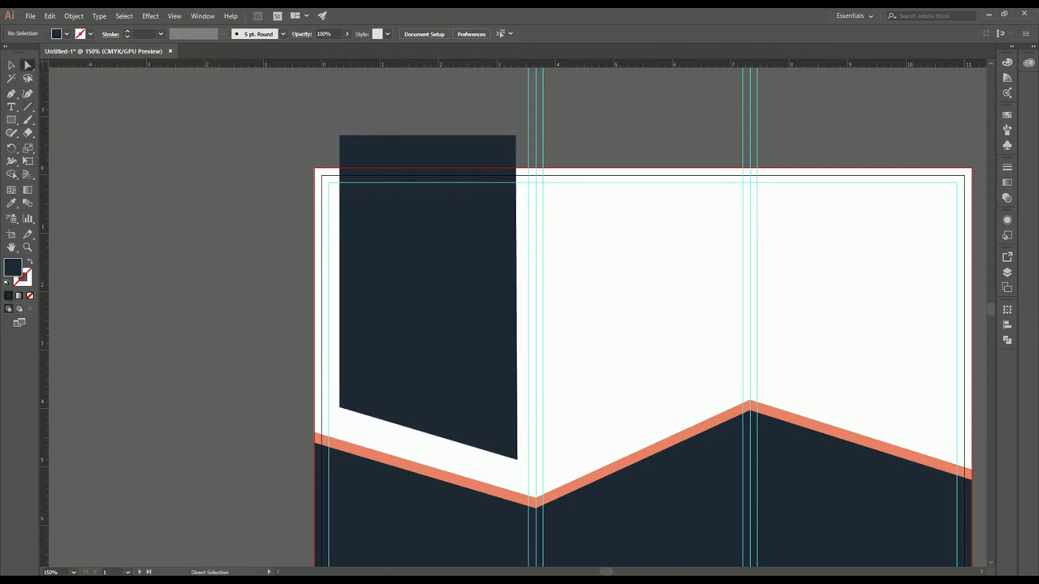
drag(341, 139, 341, 169)
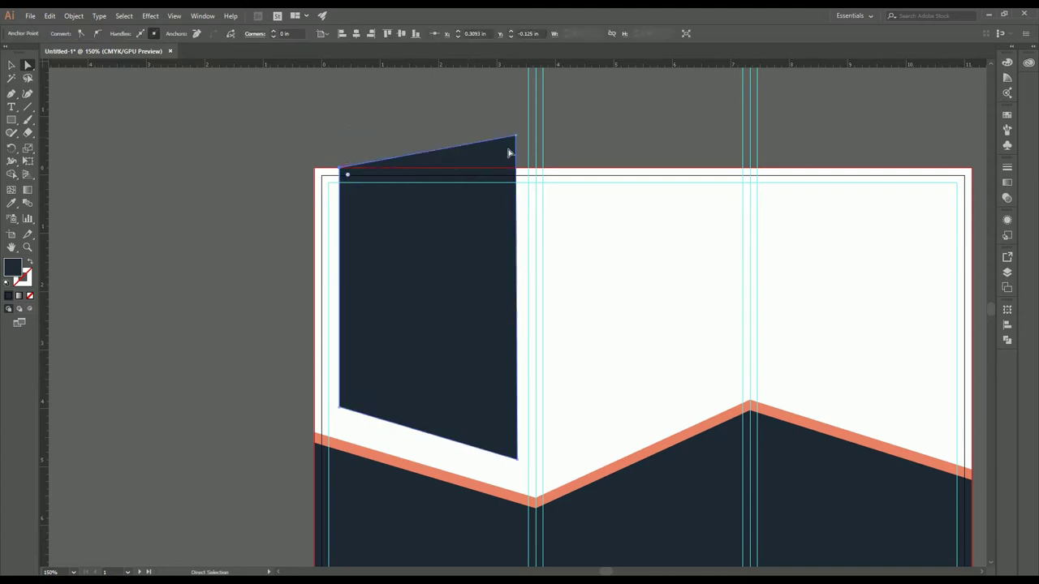
drag(515, 138, 714, 320)
Scroll around the artwork to check the flattened top edge's alignment.
alt+scroll(514, 171, up, 9)
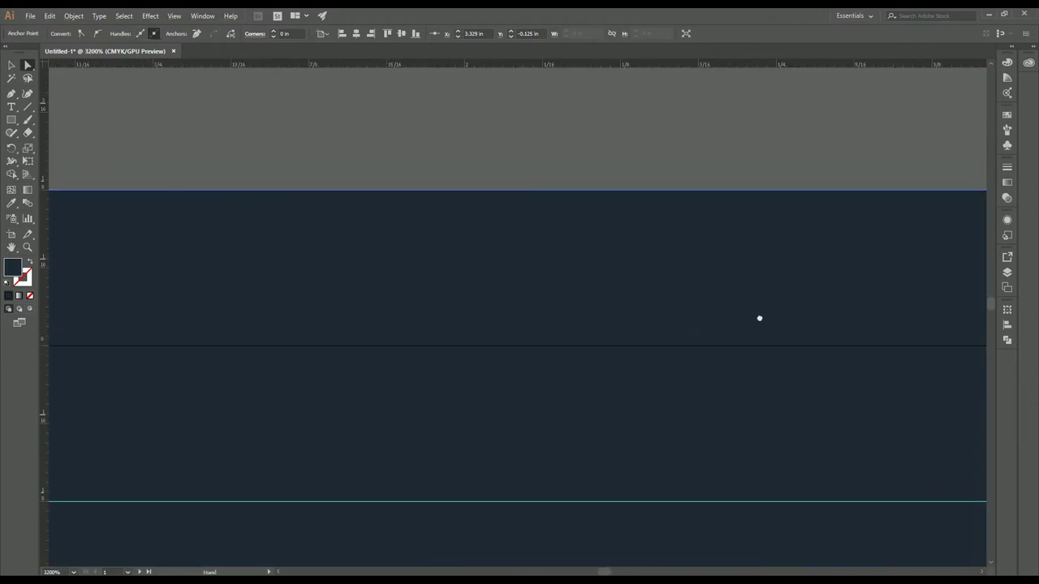
scroll(708, 323, up, 1)
scroll(264, 350, left, 2)
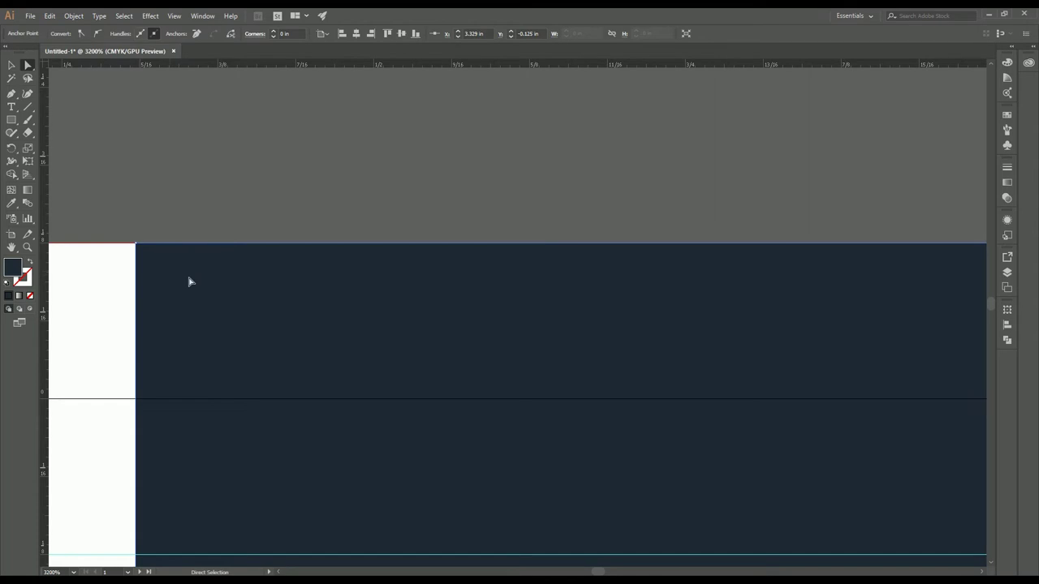
scroll(297, 319, down, 1)
alt+scroll(297, 320, down, 3)
click(12, 65)
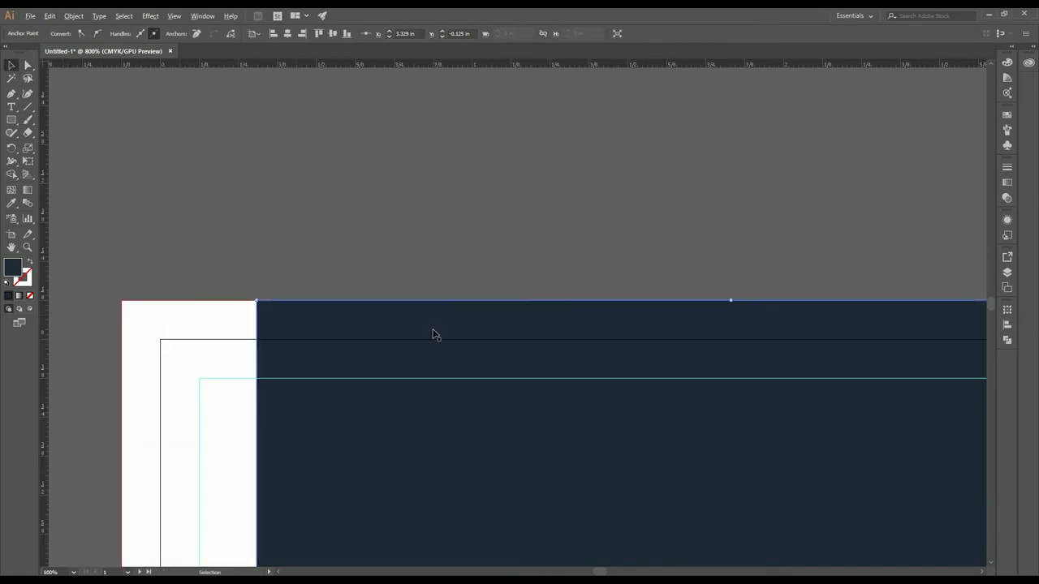
alt+scroll(431, 333, down, 2)
scroll(457, 317, down, 3)
scroll(457, 317, right, 3)
scroll(384, 293, down, 1)
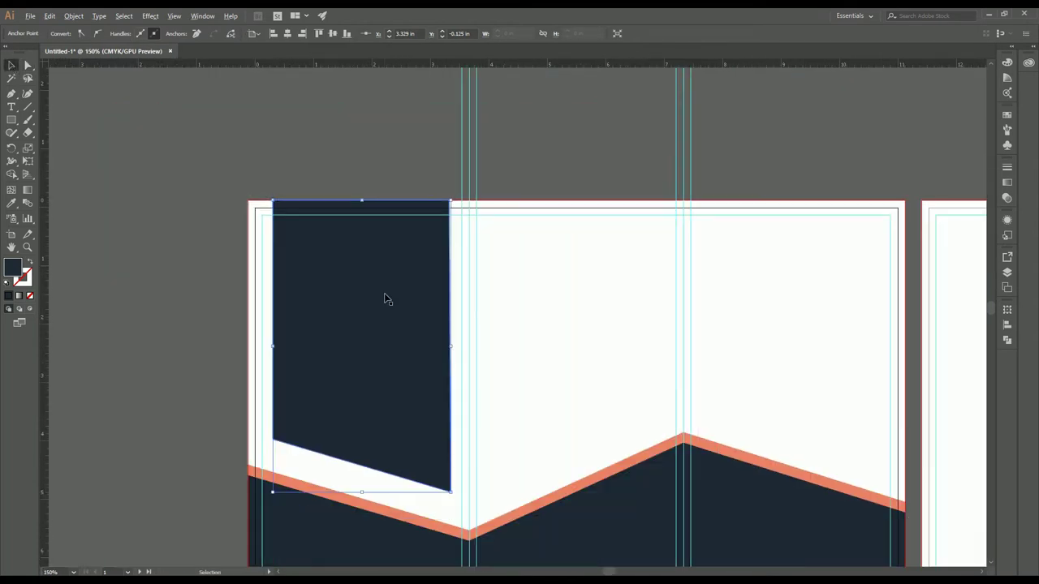
scroll(384, 293, down, 1)
scroll(349, 262, down, 1)
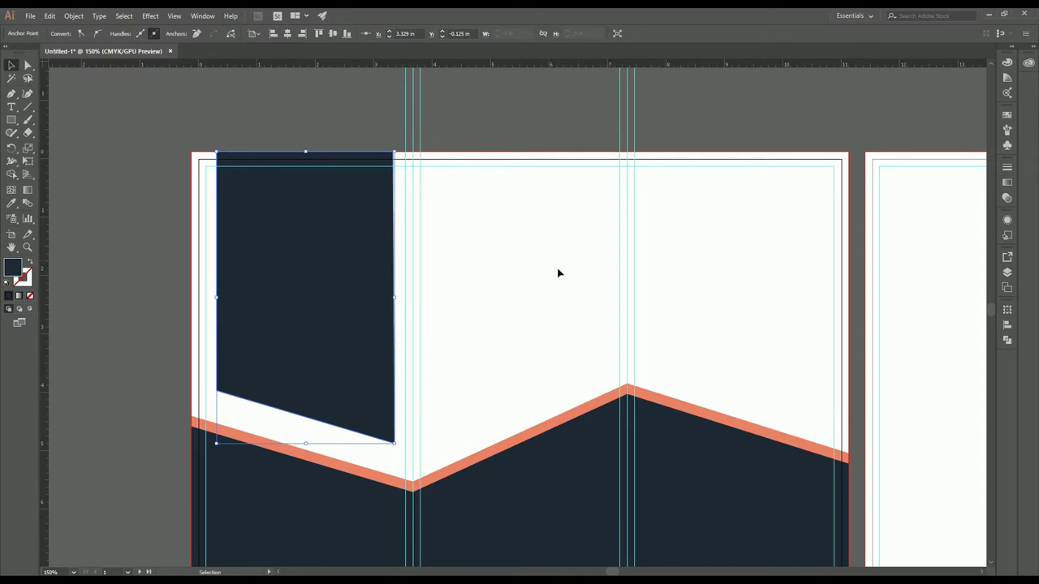
alt+scroll(528, 273, down, 1)
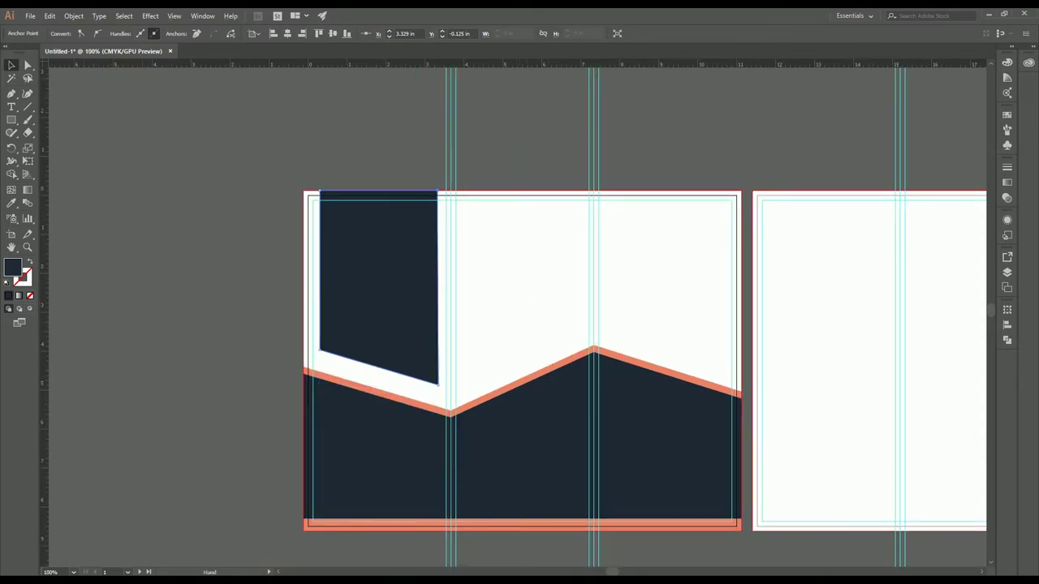
scroll(443, 281, down, 2)
scroll(444, 281, right, 2)
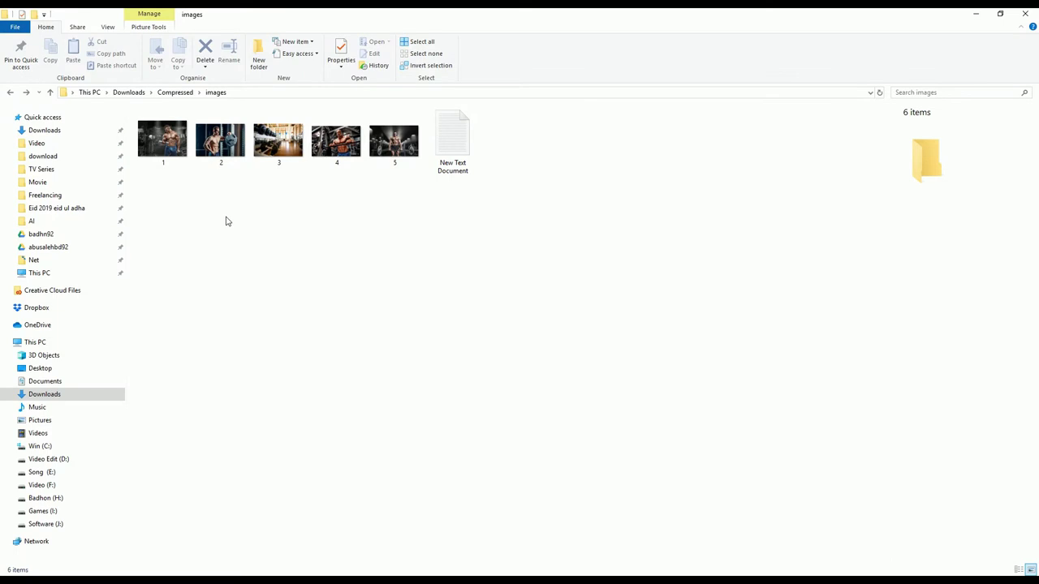
Preview gym photo 1 from the images folder, then drag it into the Illustrator document.
click(168, 145)
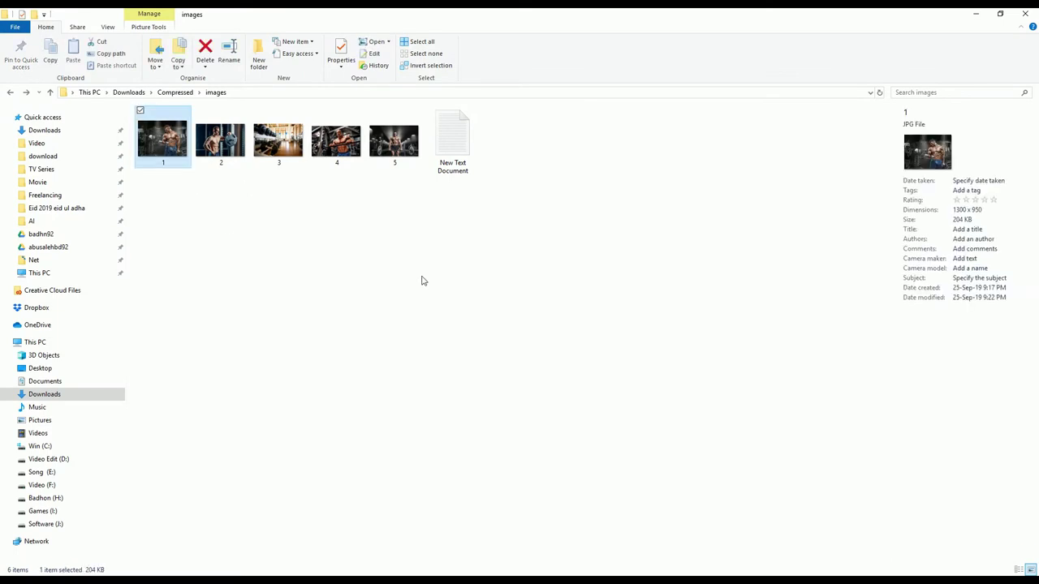
key(Return)
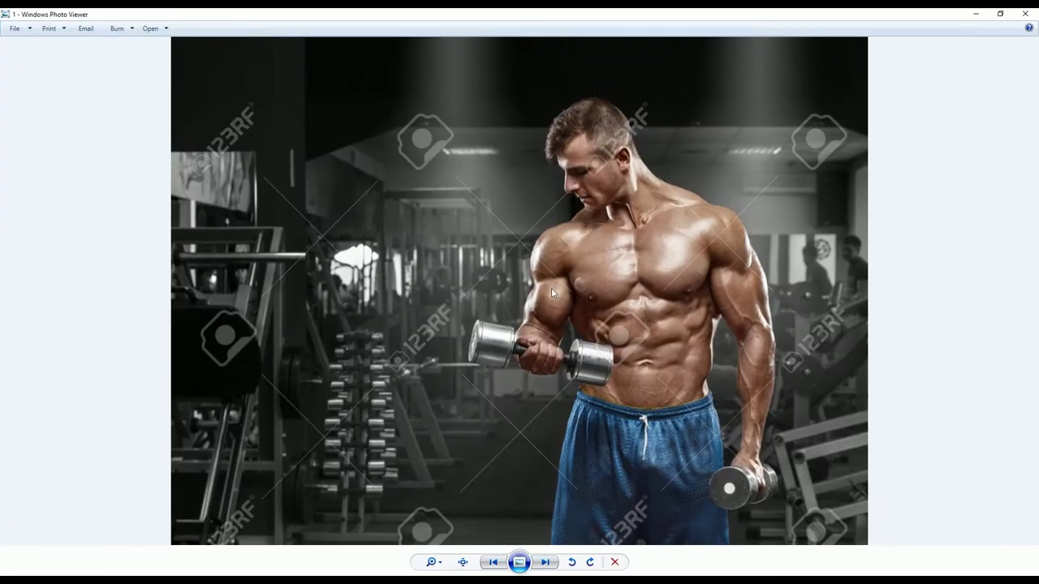
click(1025, 14)
drag(165, 147, 577, 278)
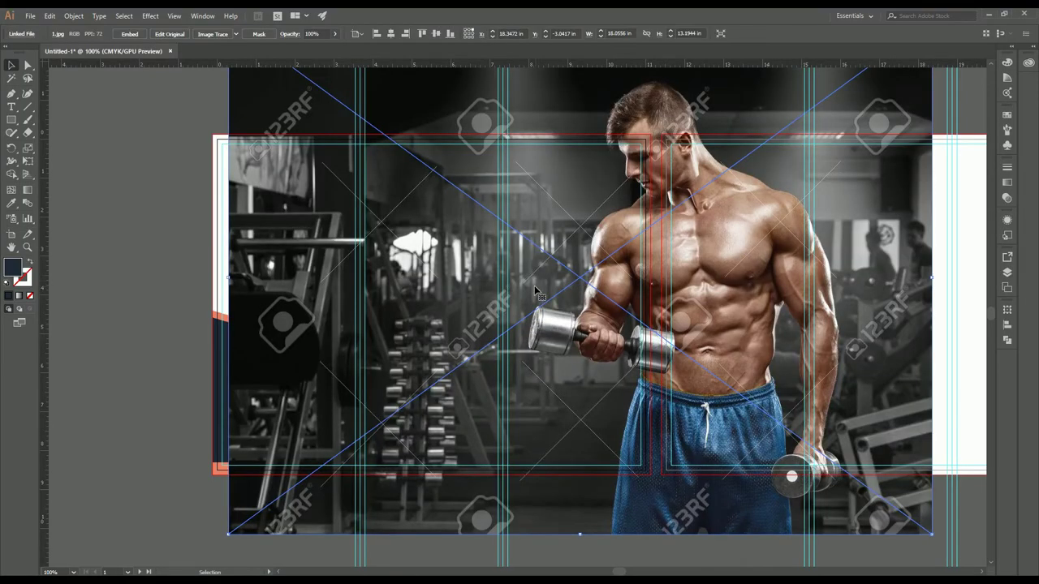
Scale the gym photo down, move it over the cover, and fade it to 29% opacity.
scroll(535, 290, down, 1)
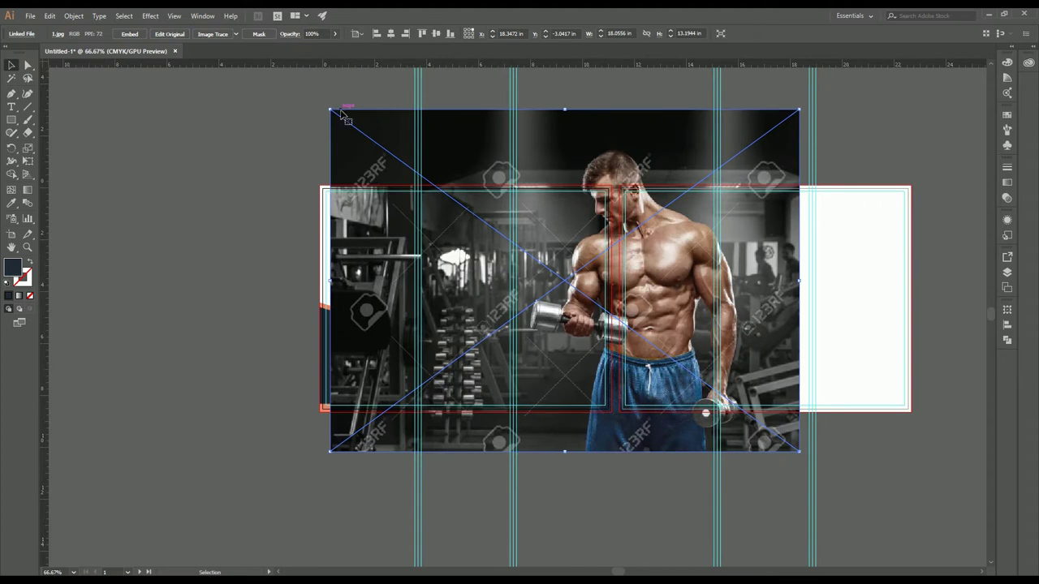
drag(332, 110, 574, 288)
drag(684, 348, 557, 229)
scroll(557, 225, up, 1)
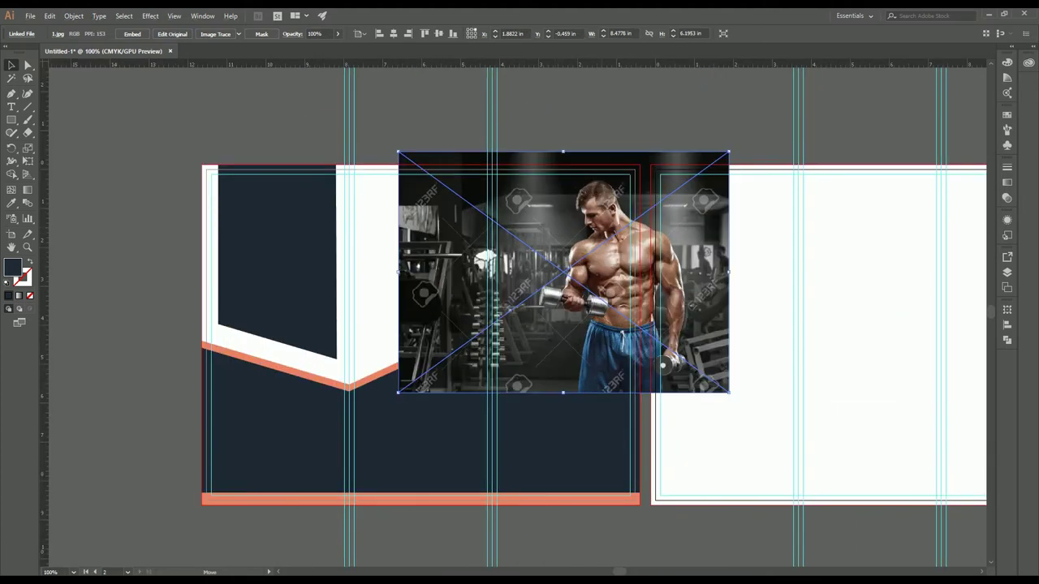
drag(596, 263, 573, 255)
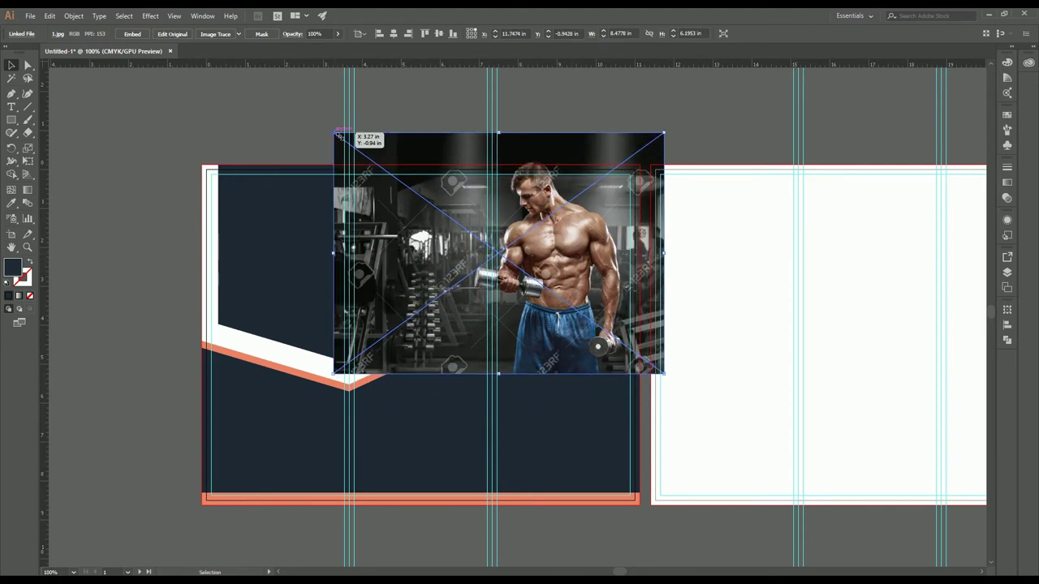
drag(333, 133, 353, 148)
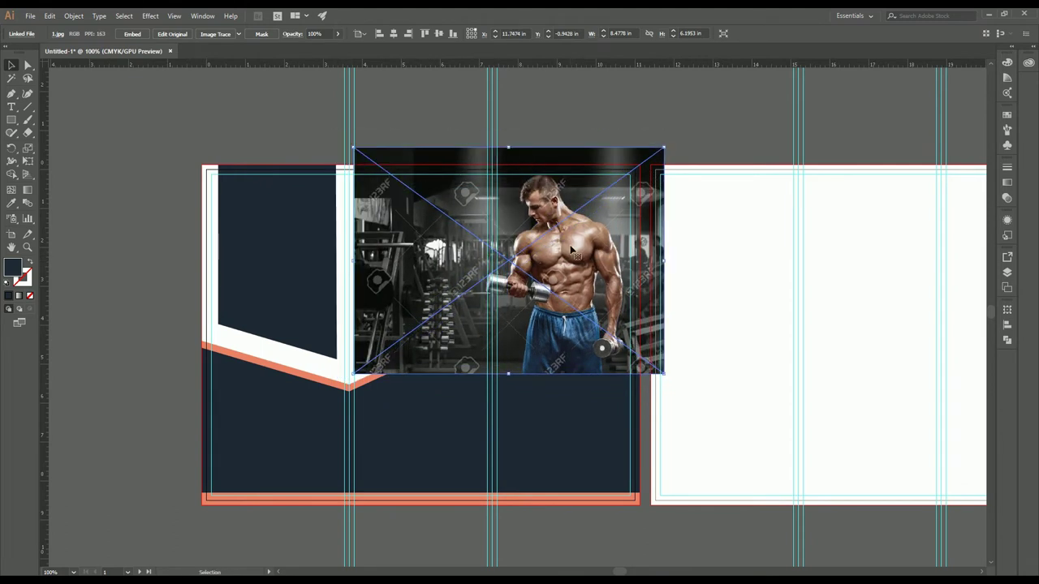
click(339, 34)
drag(325, 50, 310, 51)
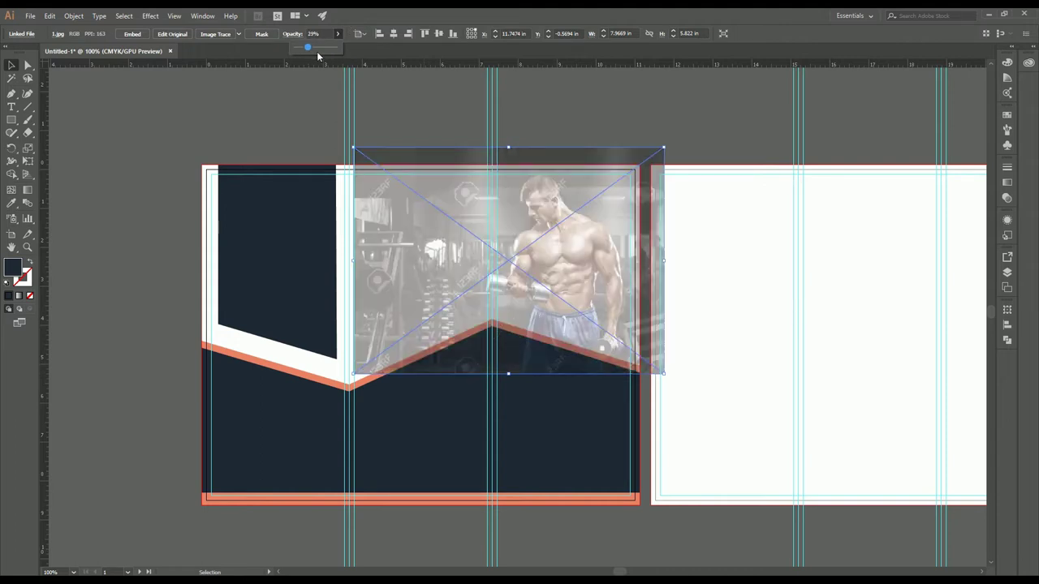
Fine-tune the photo's size and position over the right panel and set opacity to 31%.
drag(363, 150, 376, 166)
drag(617, 269, 612, 272)
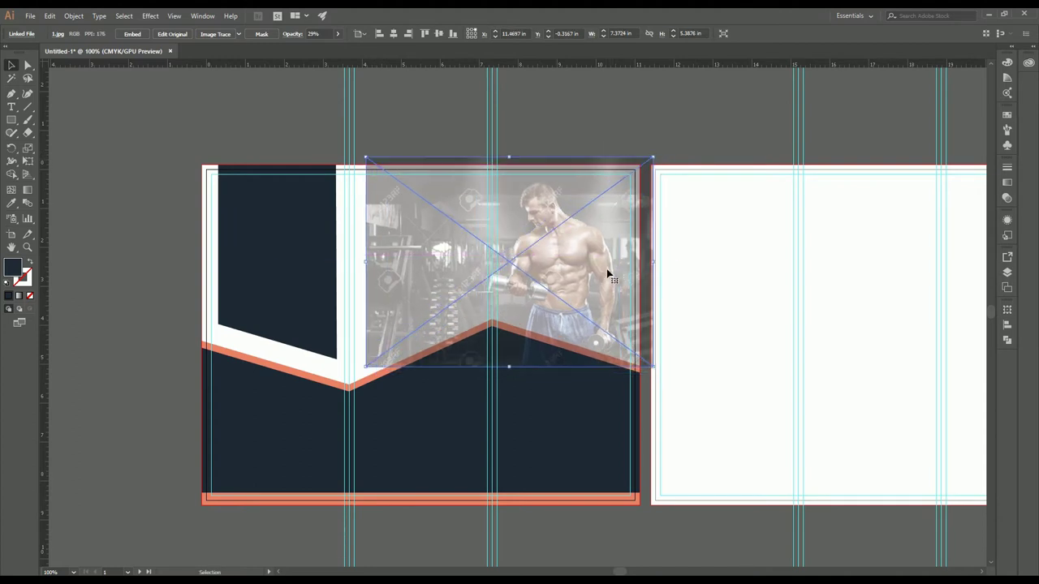
key(ctrl+plus)
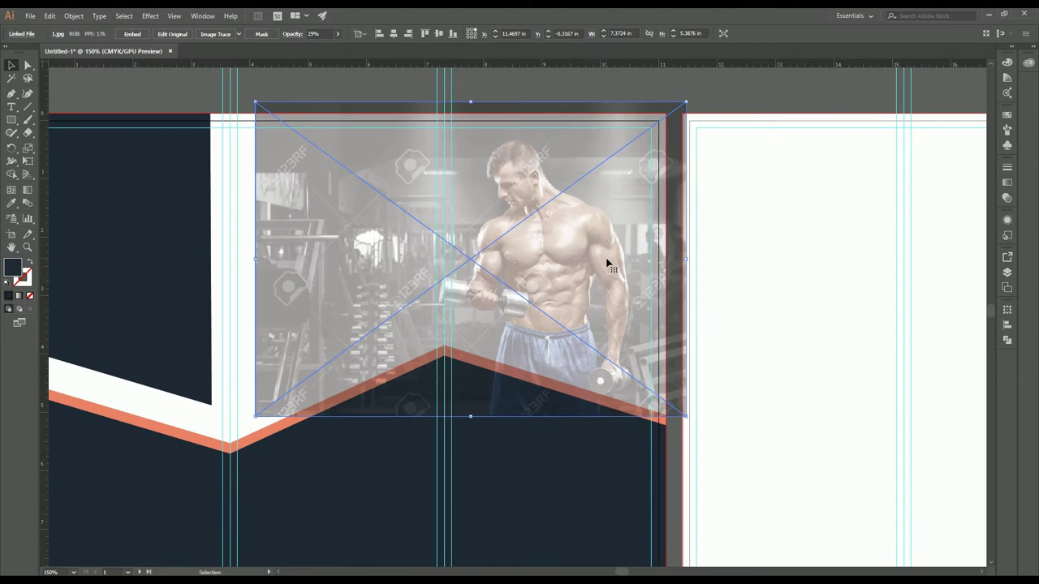
key(shift+Right)
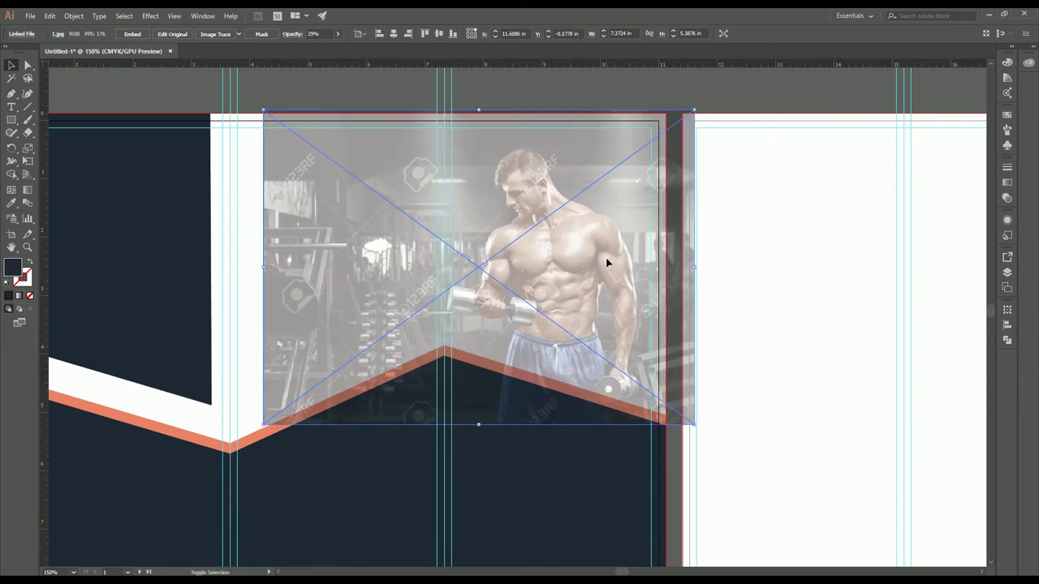
key(shift+Right)
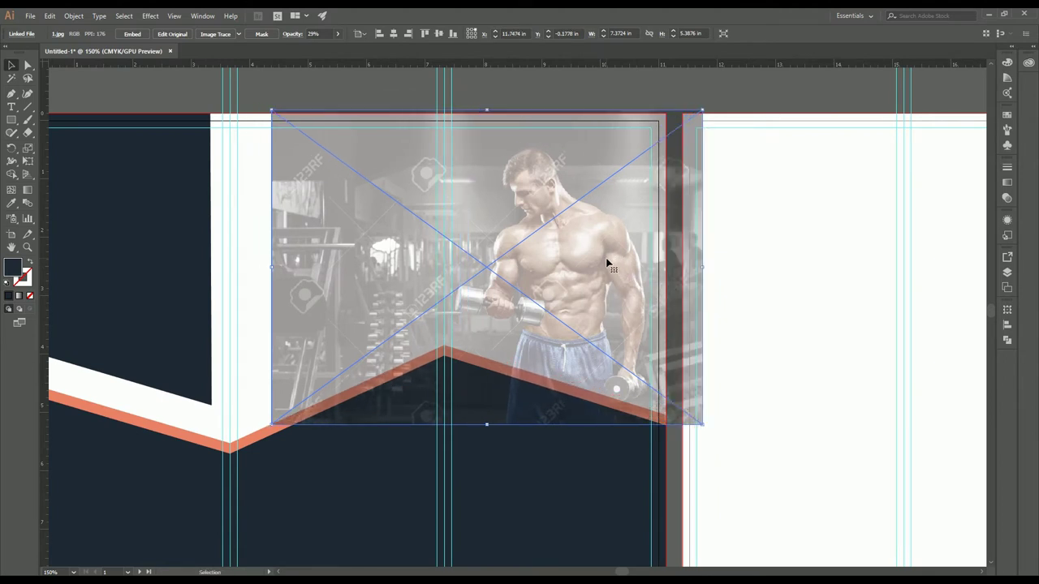
key(shift+Down)
key(shift+Up)
key(shift+Up)
key(Down)
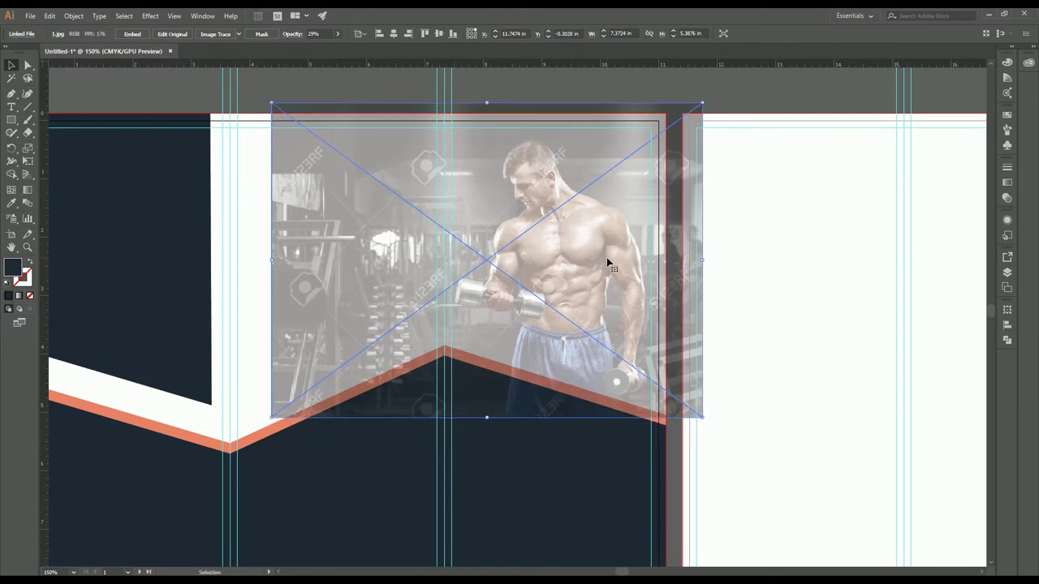
click(338, 34)
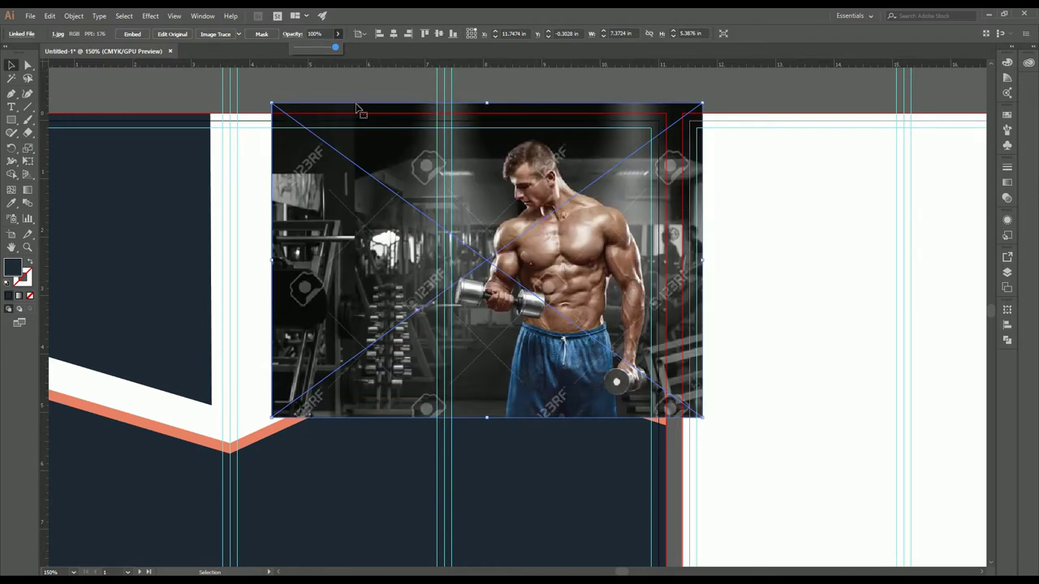
drag(336, 50, 313, 47)
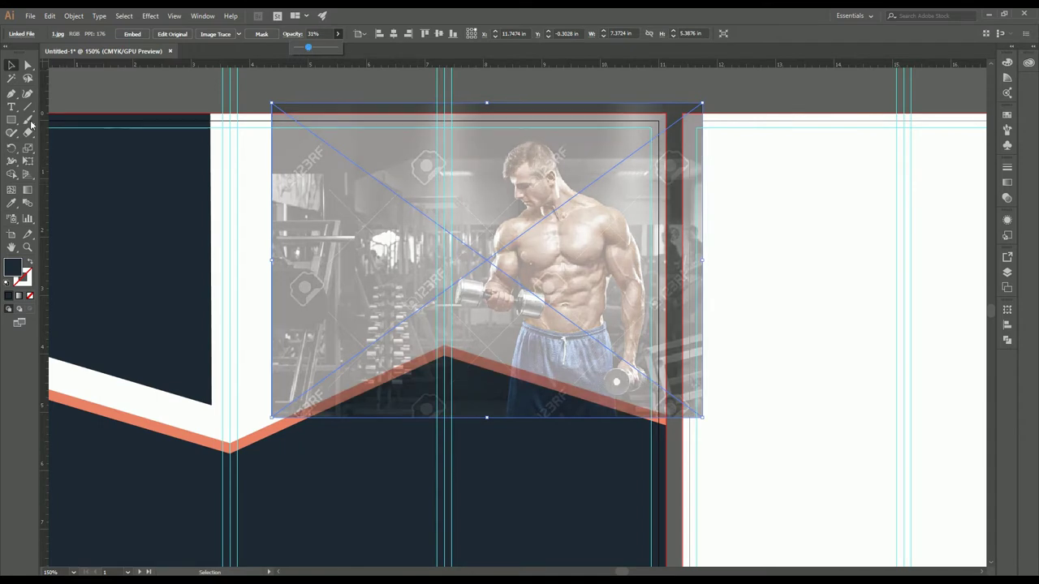
Draw a navy shape with the Pen tool over the right panel, down to the orange band's peak.
click(12, 94)
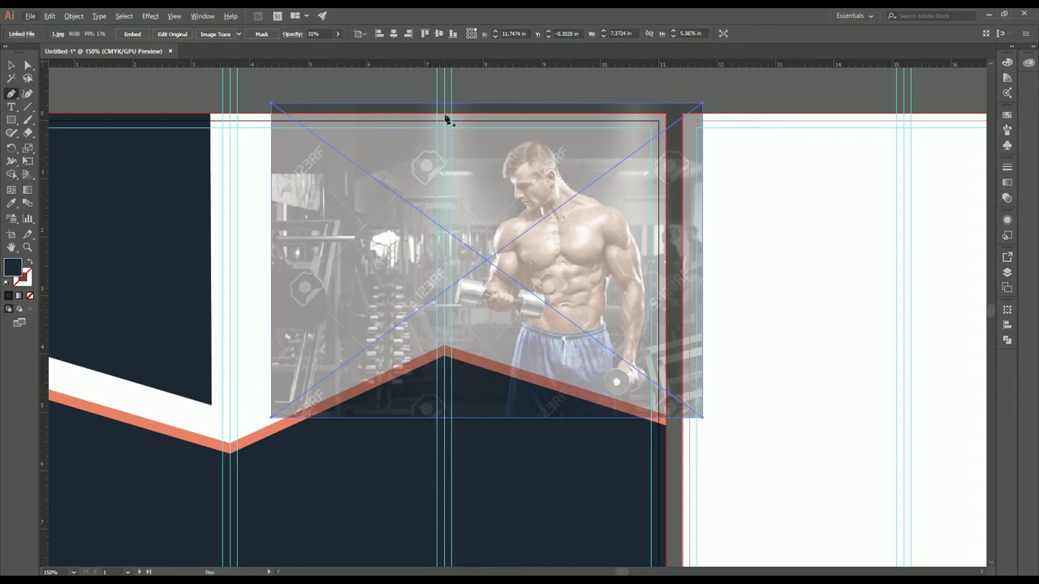
scroll(445, 119, up, 2)
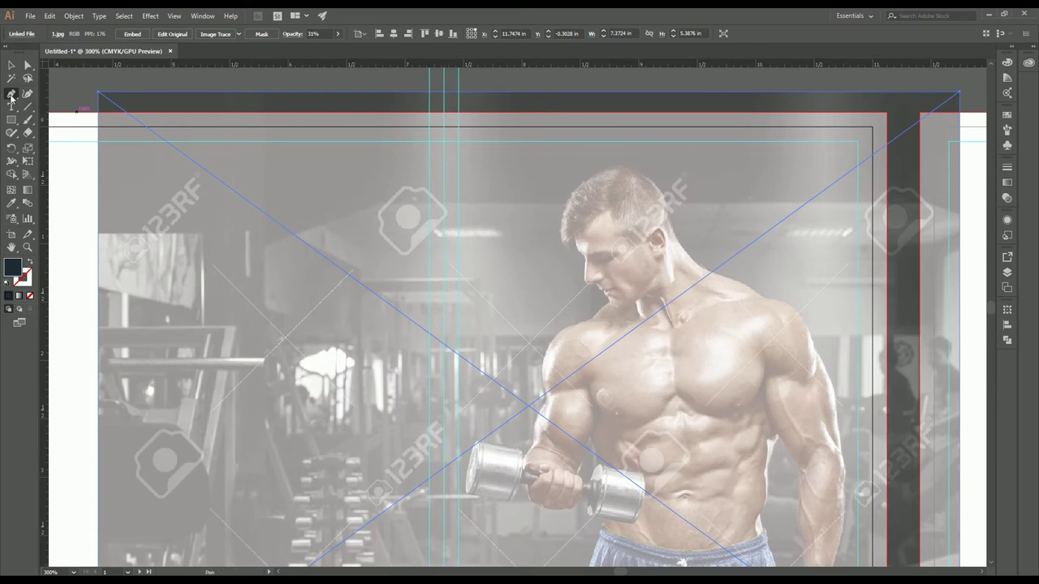
click(11, 95)
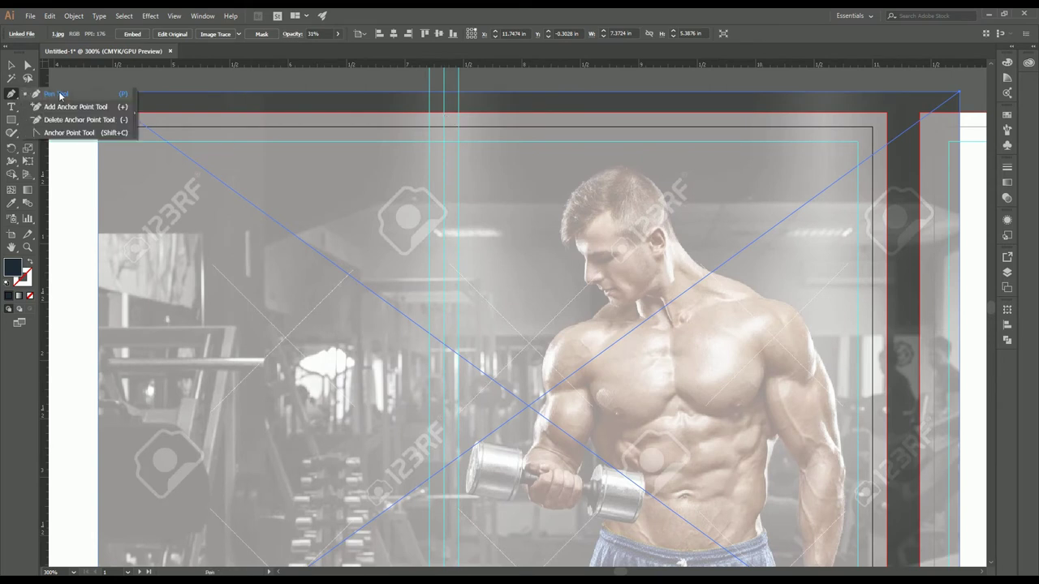
click(444, 114)
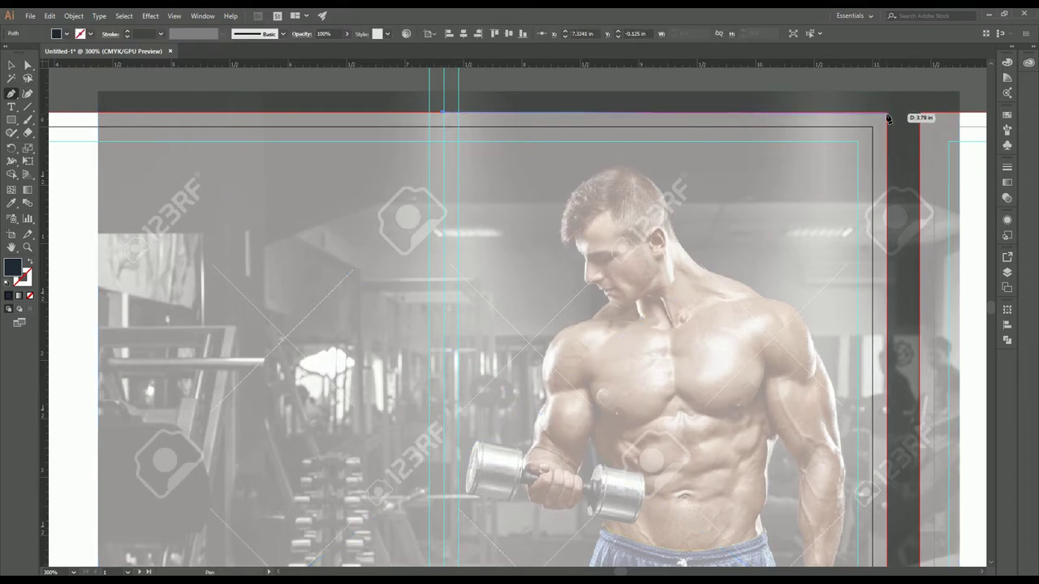
click(886, 112)
drag(842, 292, 759, 120)
click(810, 545)
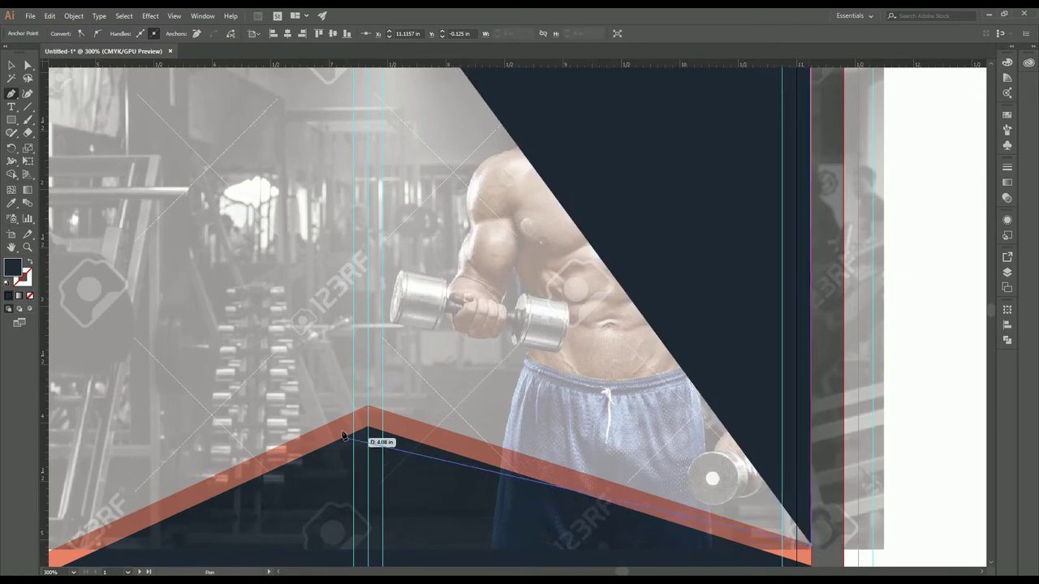
click(384, 412)
drag(412, 256, 420, 462)
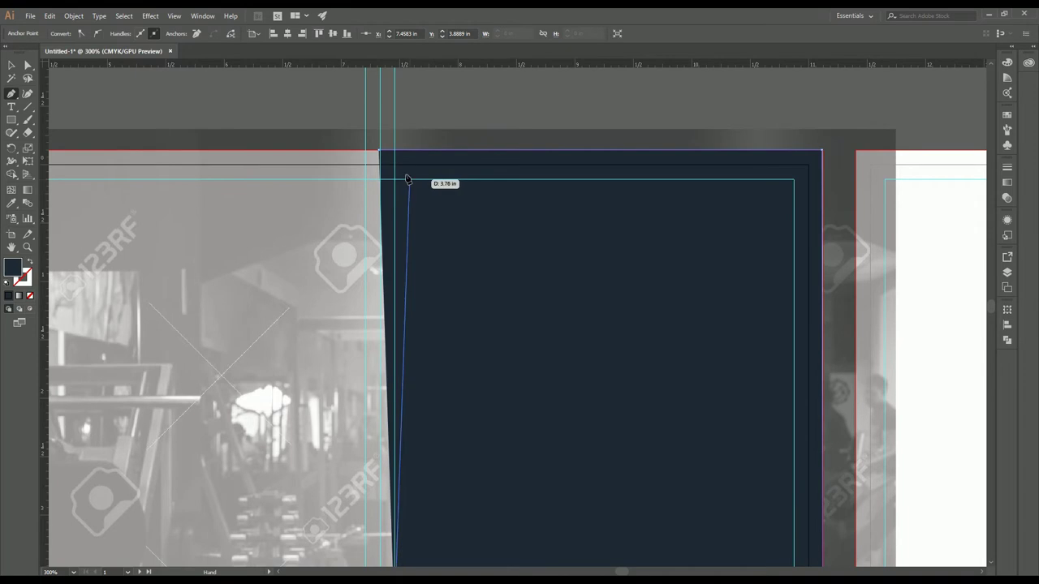
drag(424, 413, 458, 190)
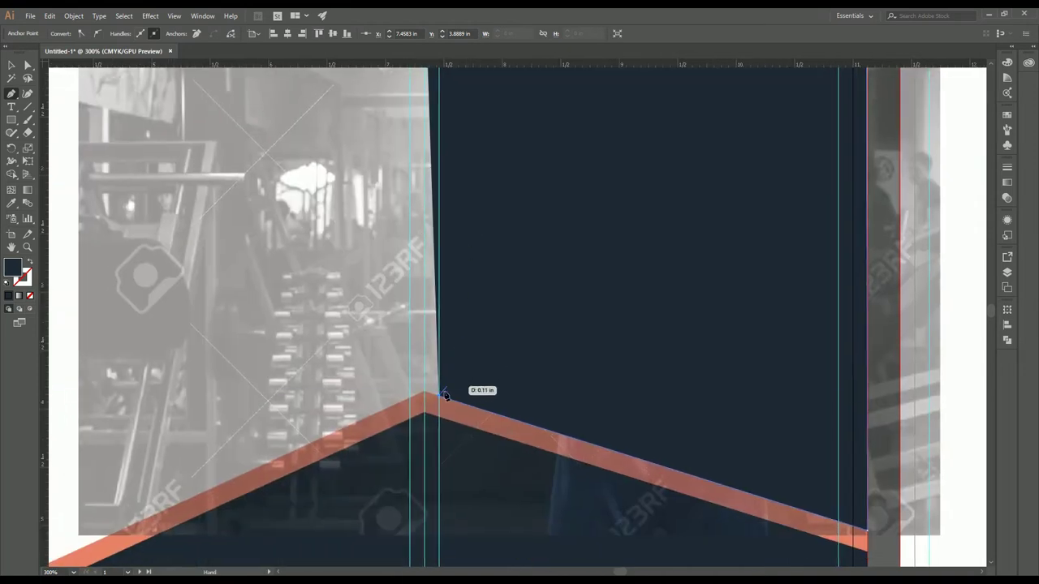
key(v)
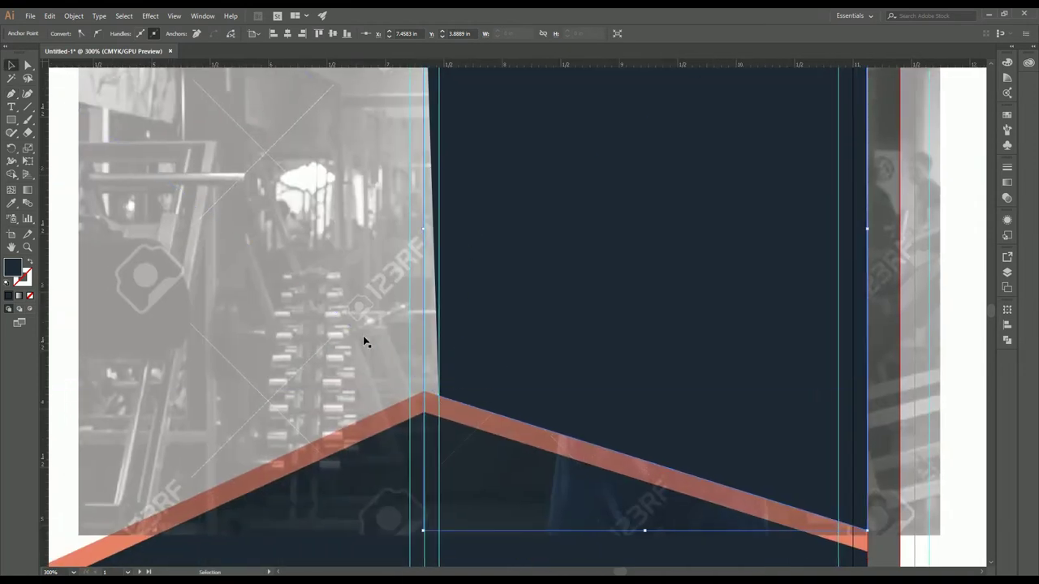
Move the shape's peak and top-left anchors onto the fold guide so its left edge is straight.
key(a)
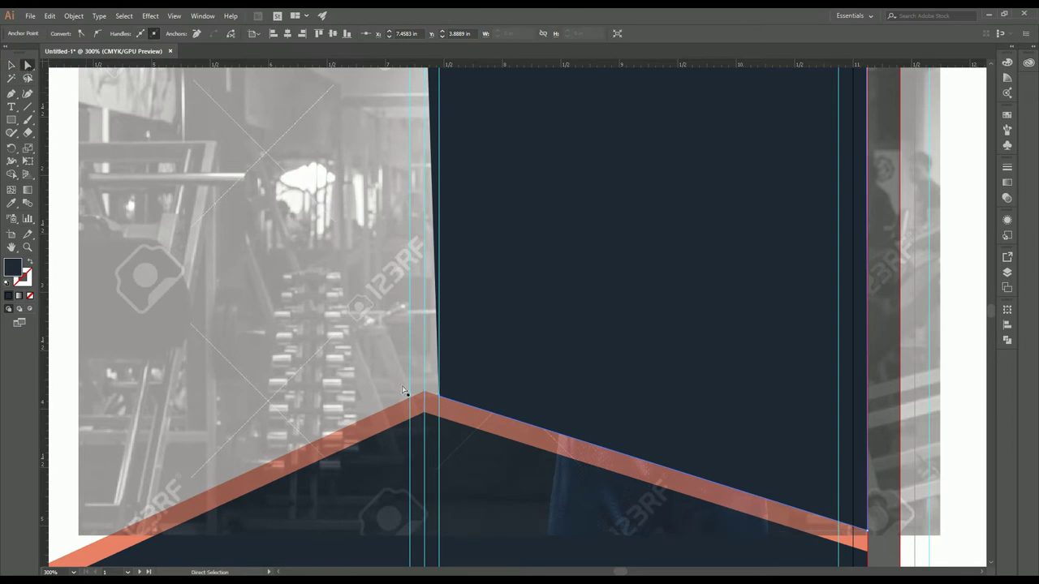
drag(439, 398, 427, 393)
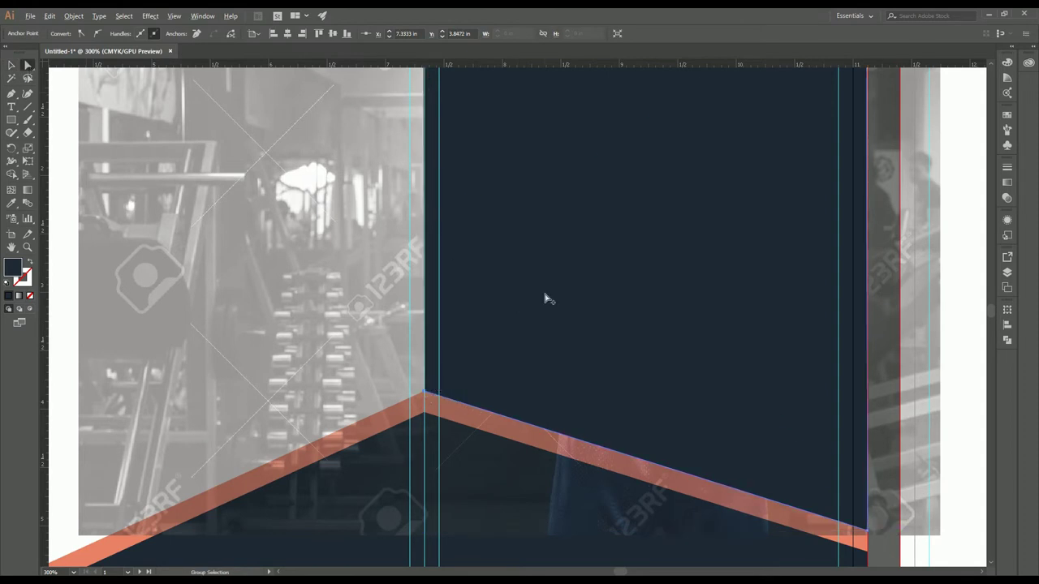
scroll(549, 299, down, 2)
scroll(665, 271, up, 5)
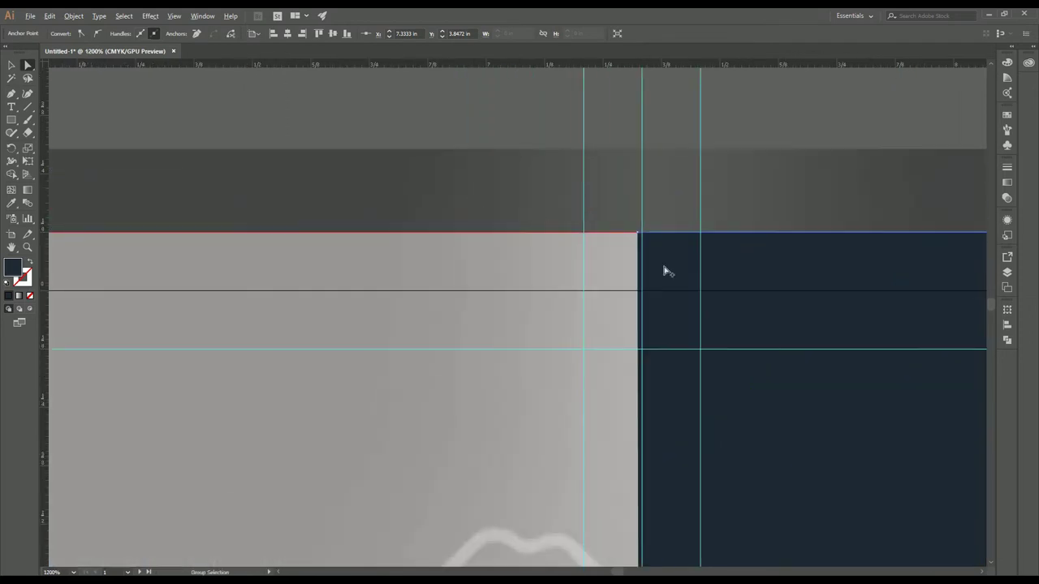
scroll(666, 271, up, 1)
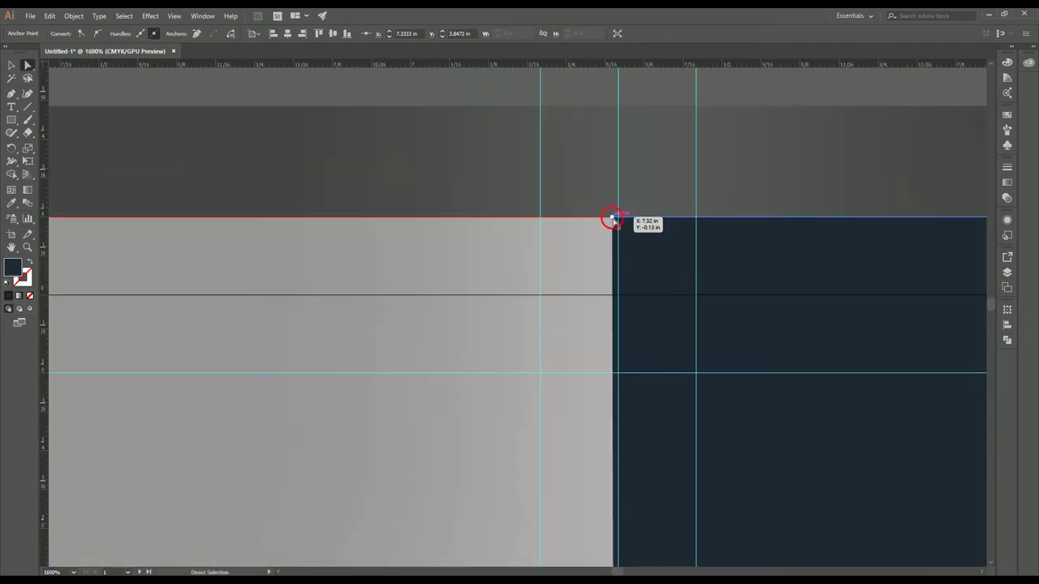
drag(613, 218, 620, 220)
scroll(627, 382, down, 5)
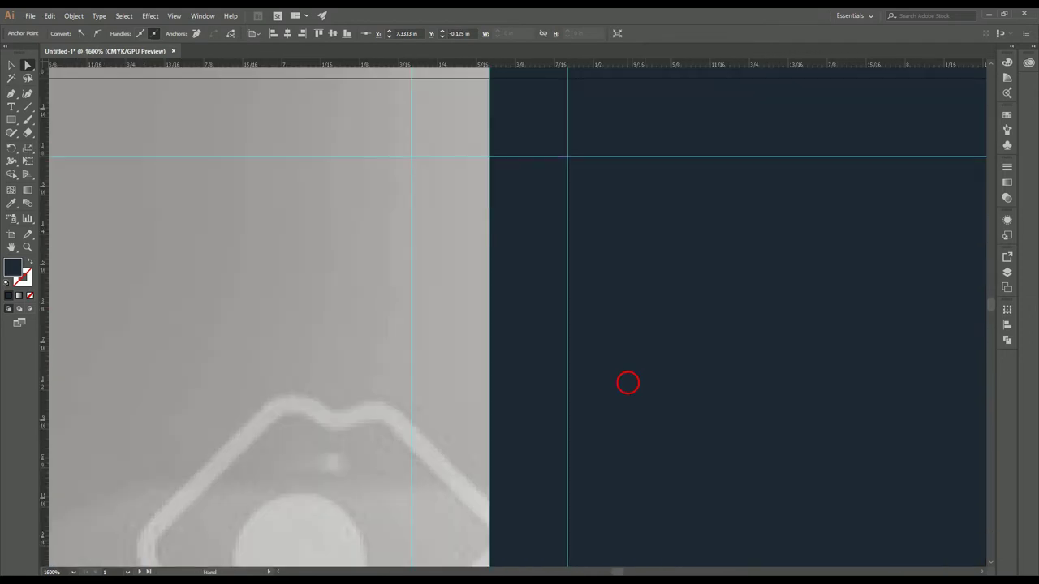
scroll(627, 382, down, 3)
scroll(587, 287, down, 2)
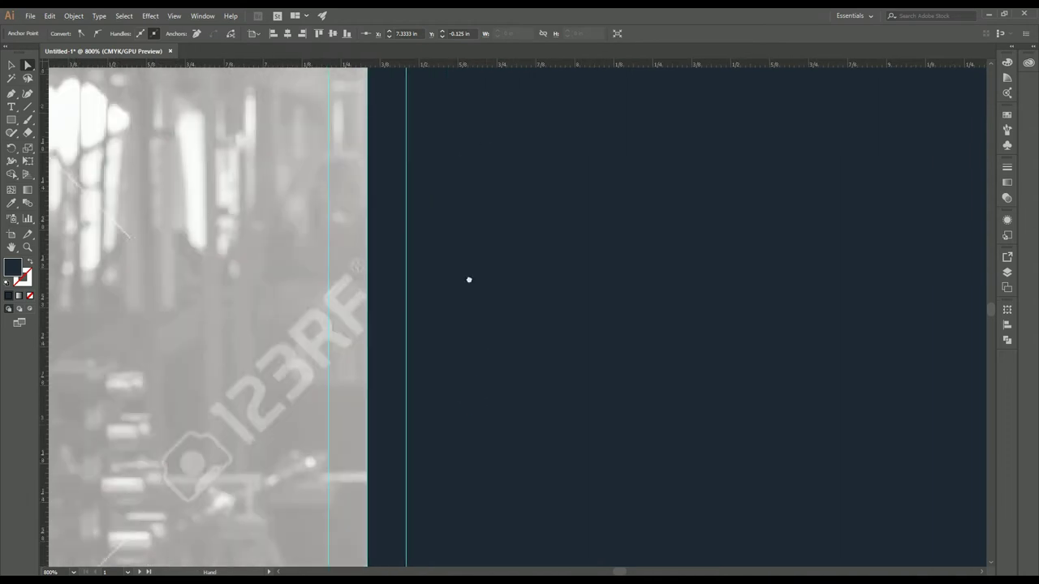
scroll(468, 280, down, 4)
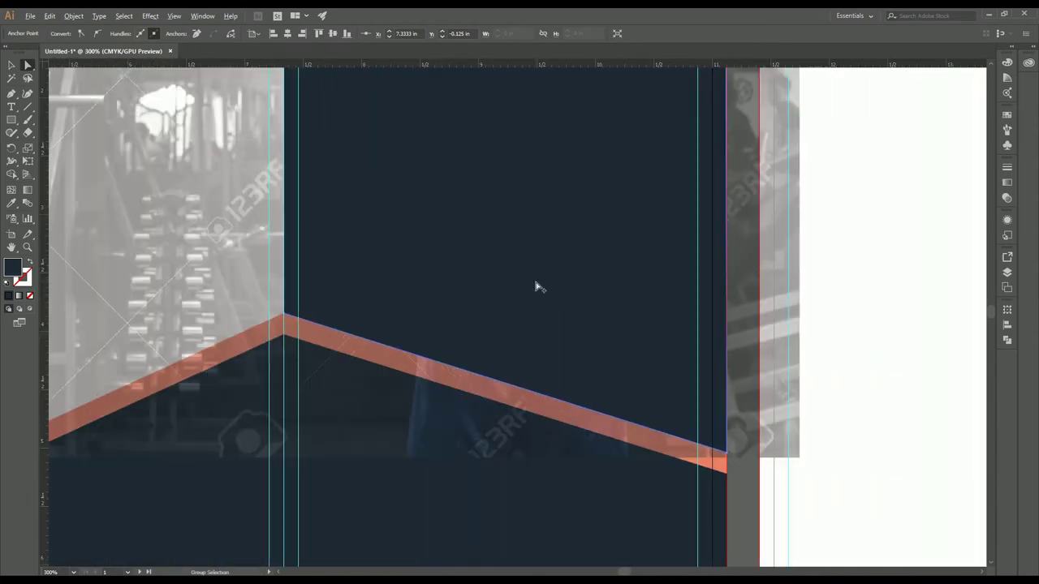
scroll(535, 286, down, 2)
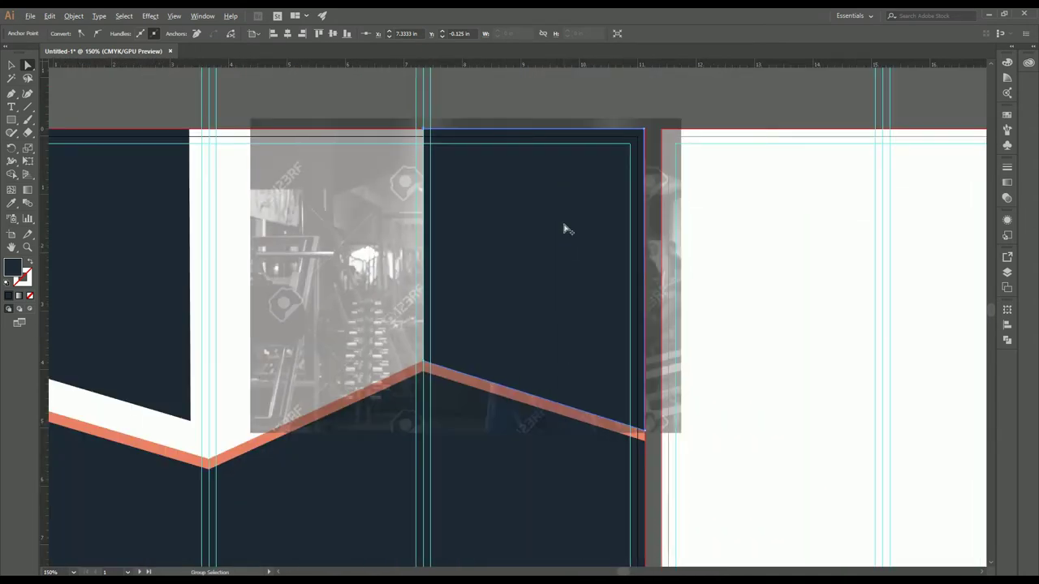
click(565, 248)
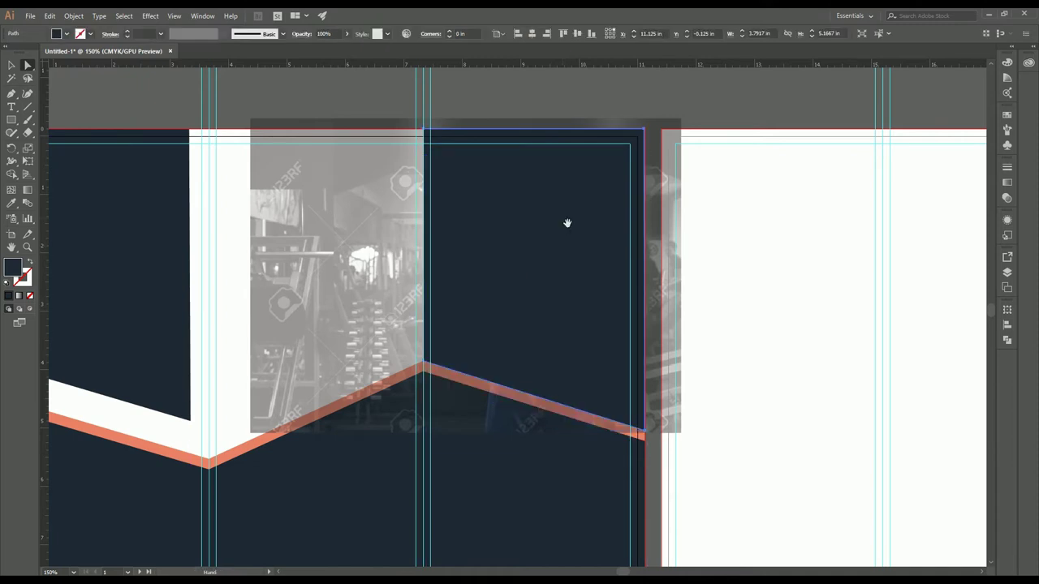
drag(567, 223, 574, 257)
scroll(576, 260, up, 1)
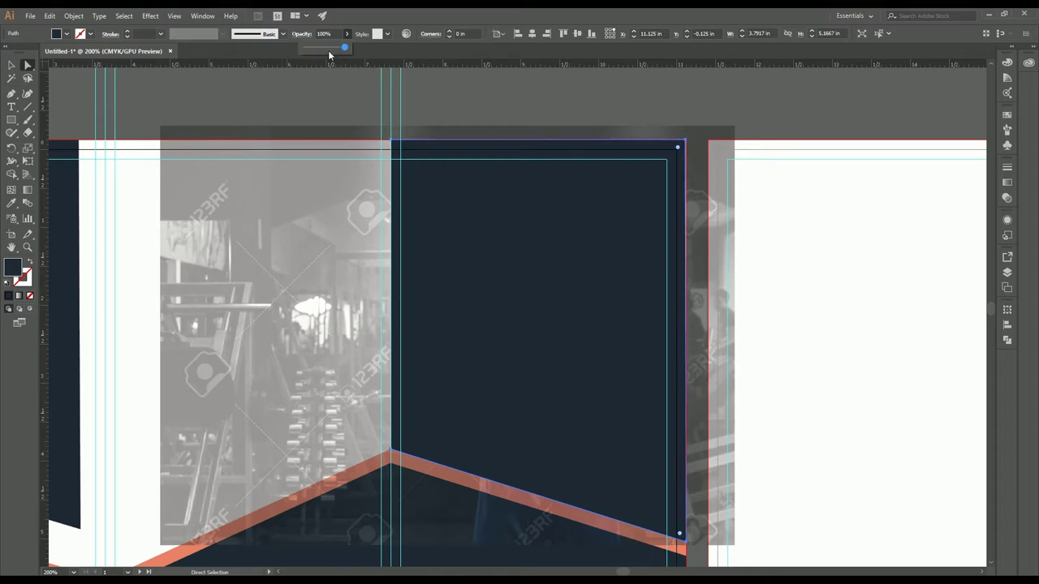
Set the gym photo's opacity to 100%.
click(221, 131)
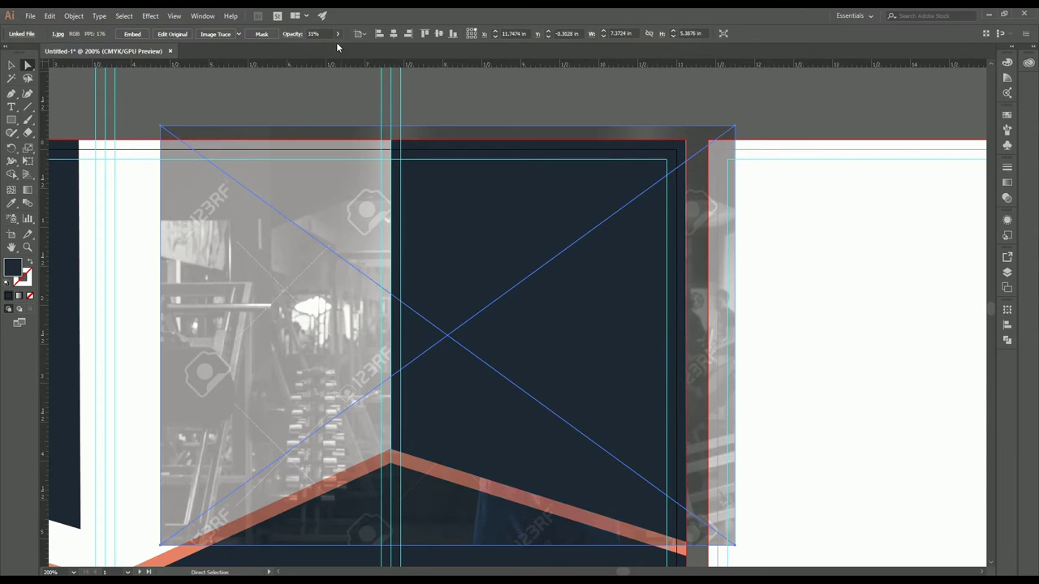
drag(310, 49, 336, 48)
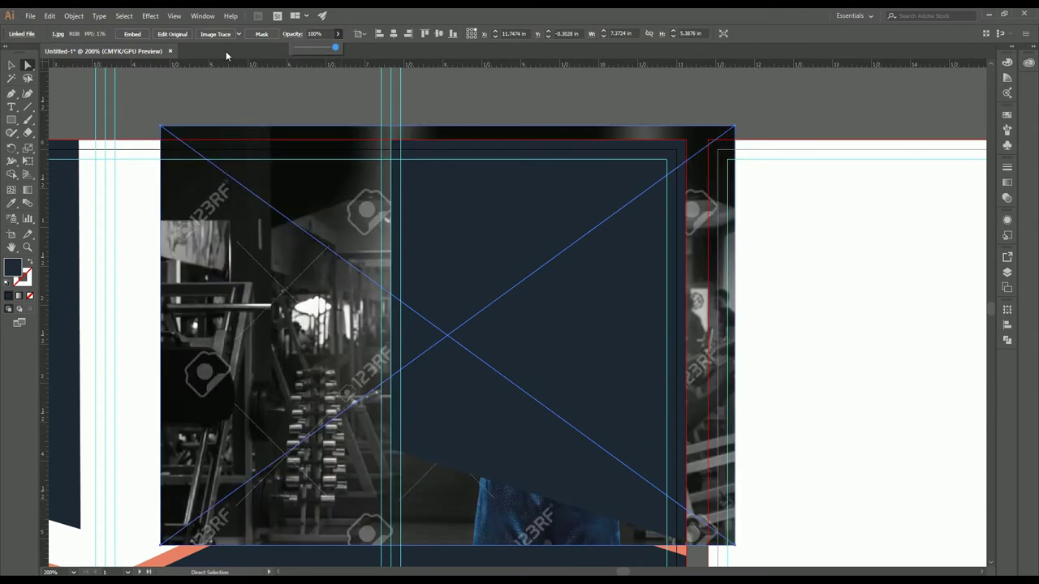
click(12, 65)
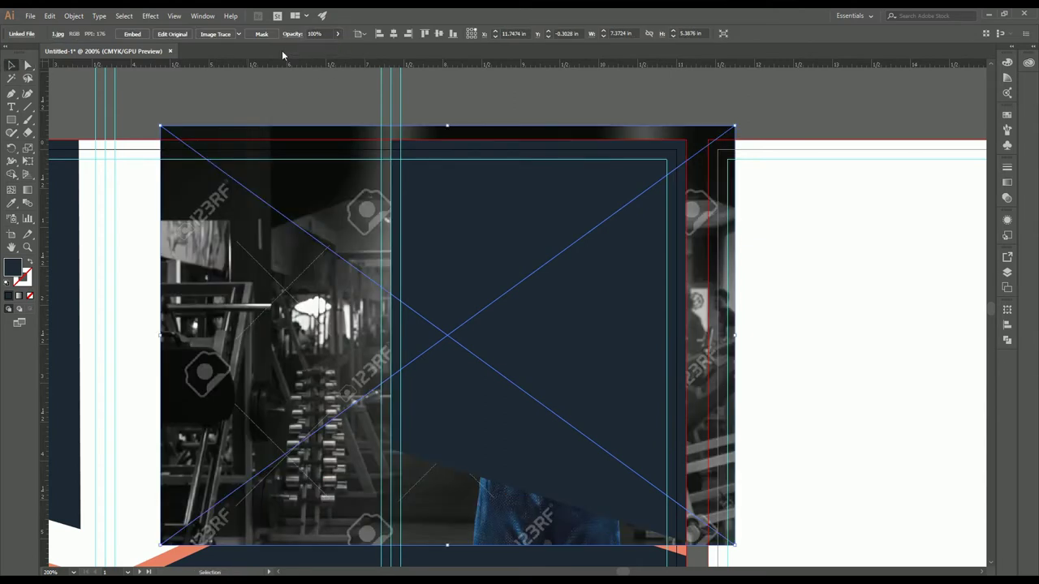
click(336, 34)
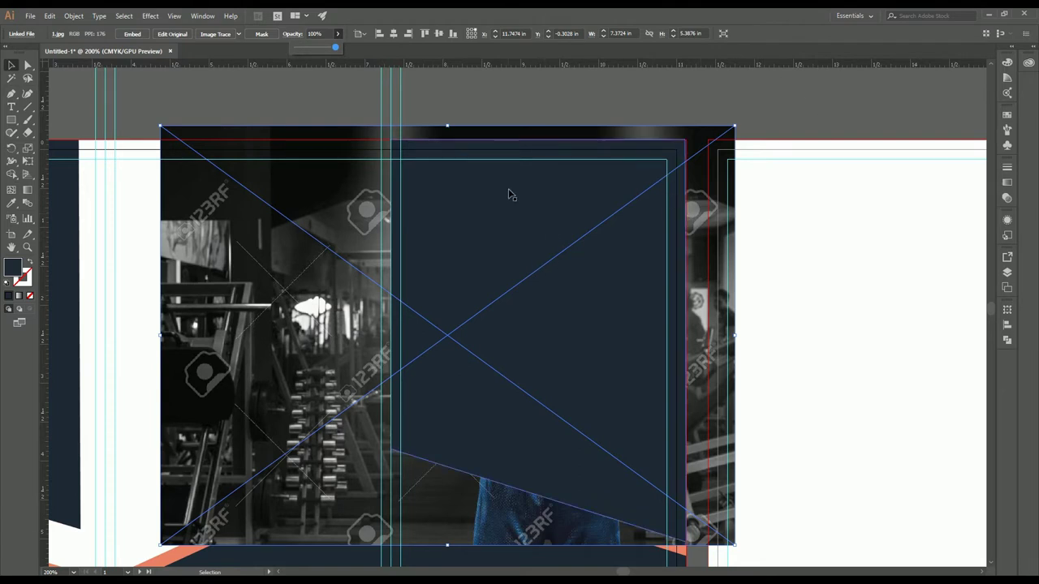
Clip the gym photo inside the navy right-panel shape with Make Clipping Mask.
click(608, 98)
click(582, 197)
shift+click(700, 140)
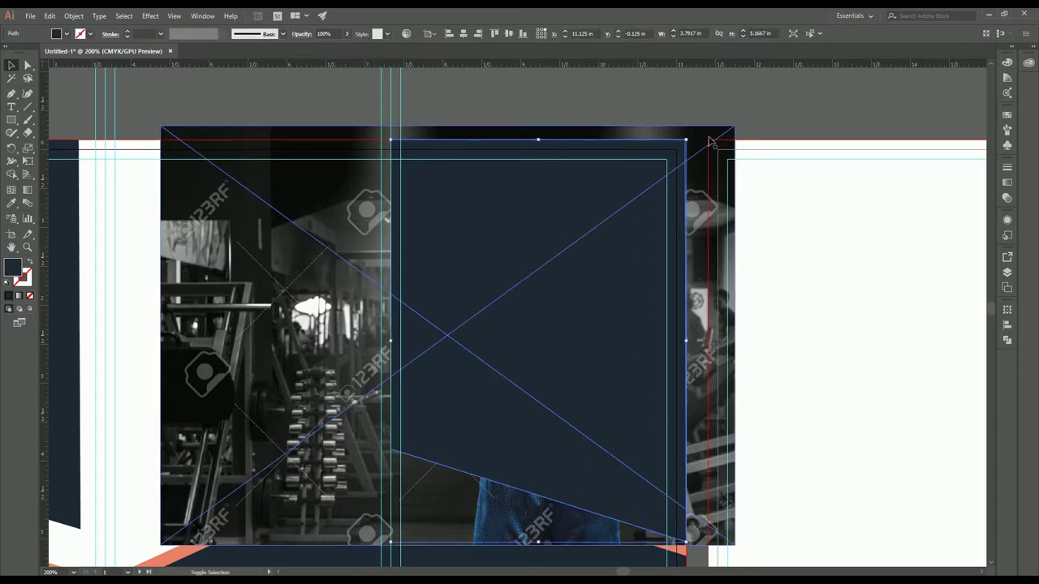
right_click(586, 178)
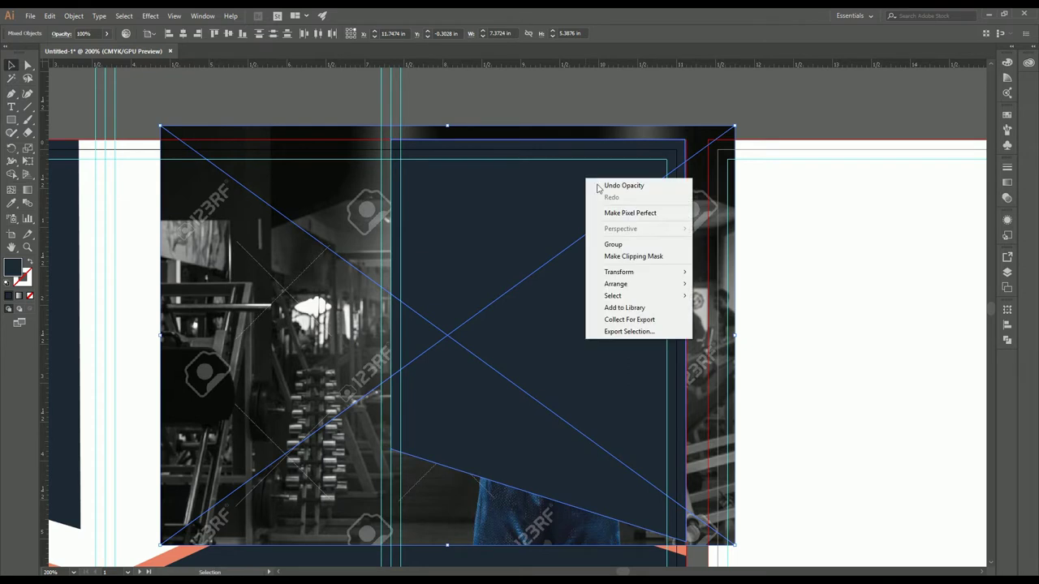
click(648, 257)
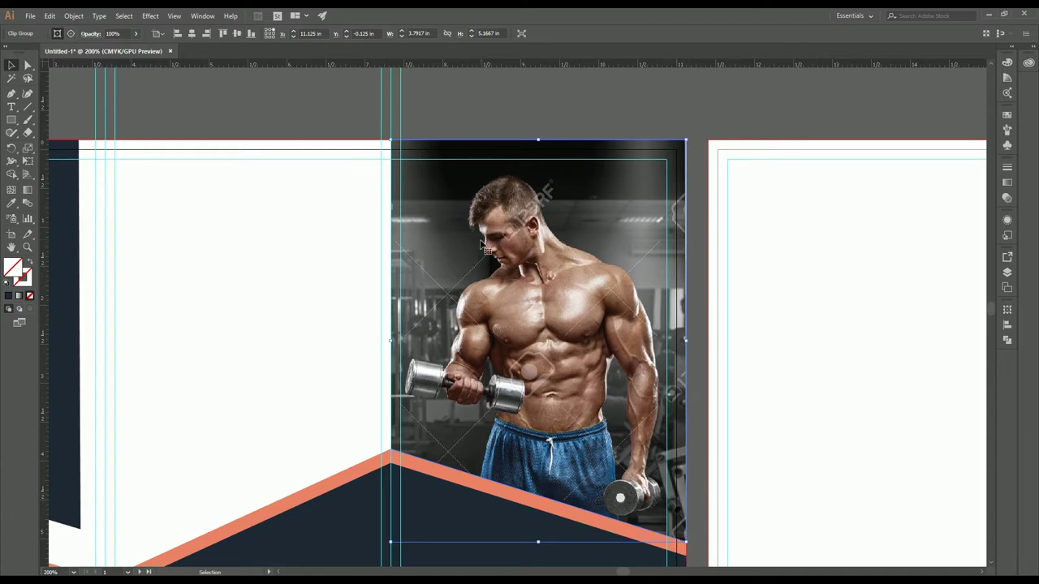
click(546, 115)
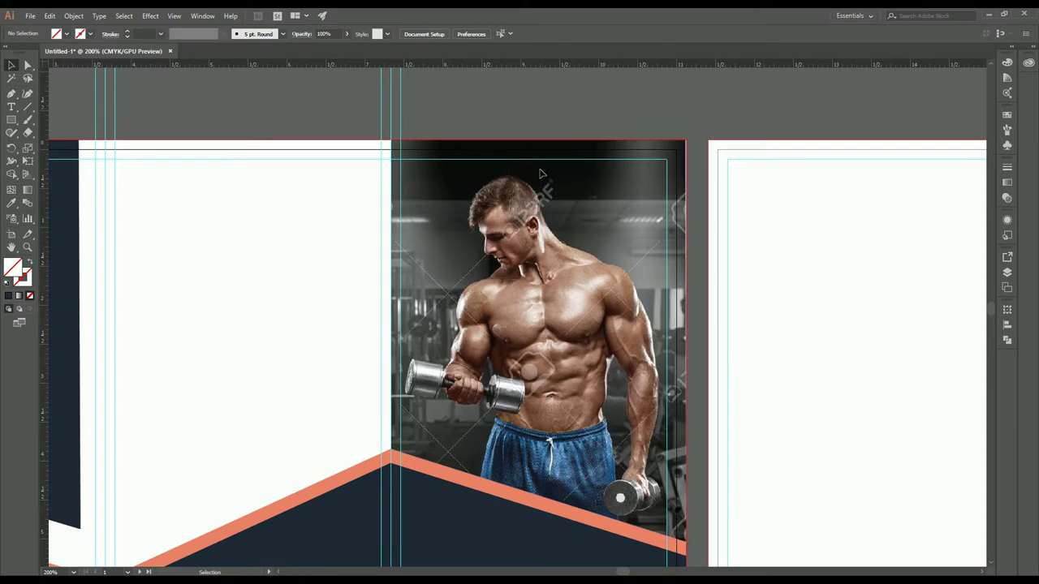
scroll(498, 295, down, 1)
drag(498, 294, 625, 220)
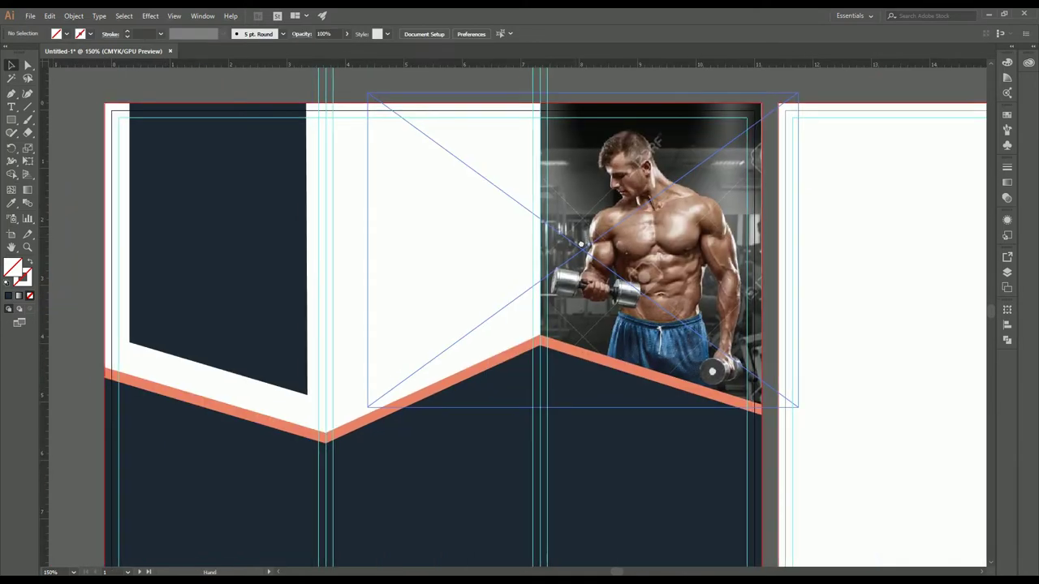
scroll(566, 257, down, 2)
scroll(568, 255, up, 2)
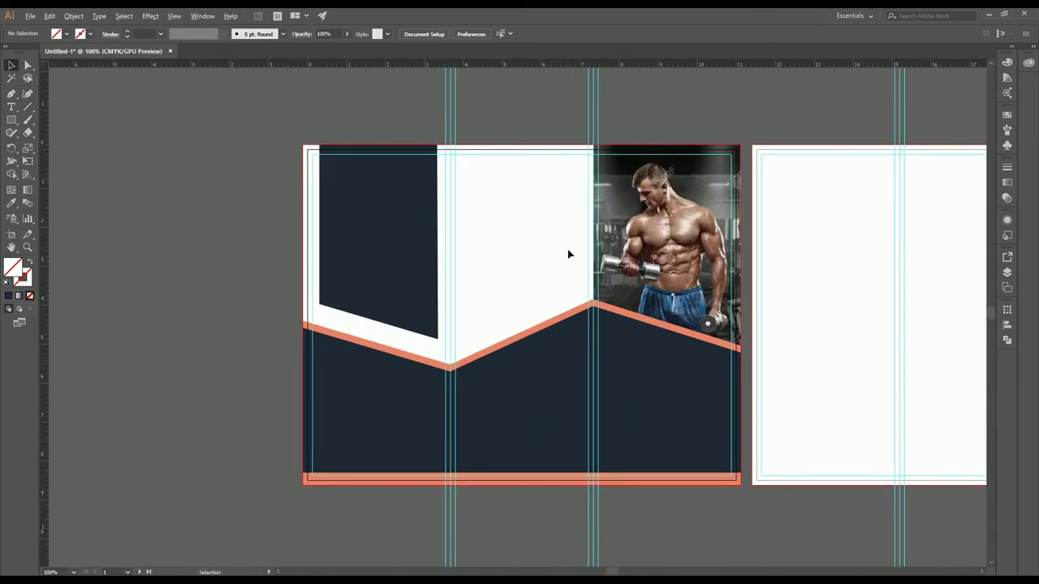
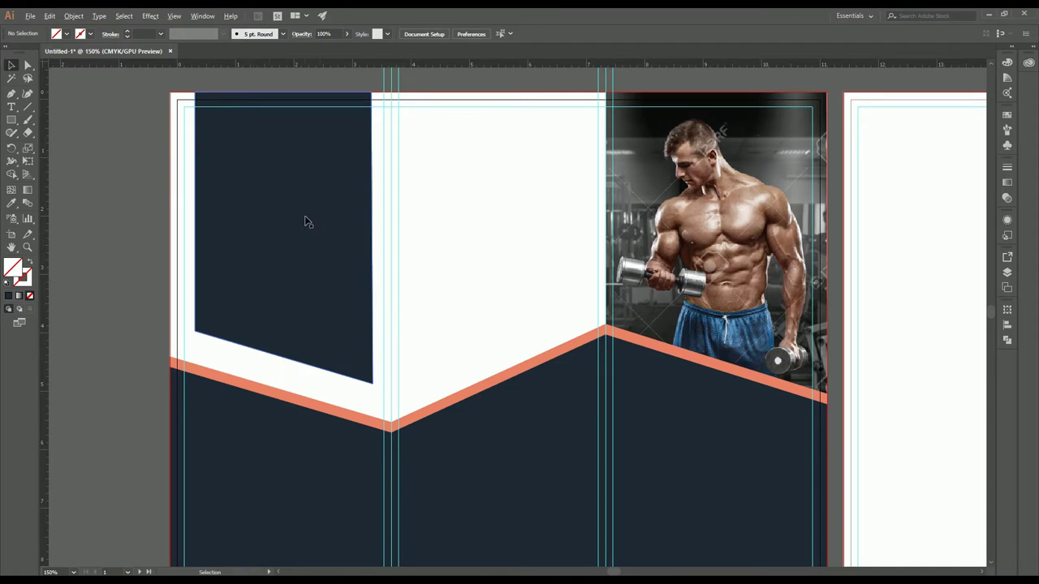
Duplicate the navy shape into the middle panel and nudge the copy down.
drag(306, 221, 521, 236)
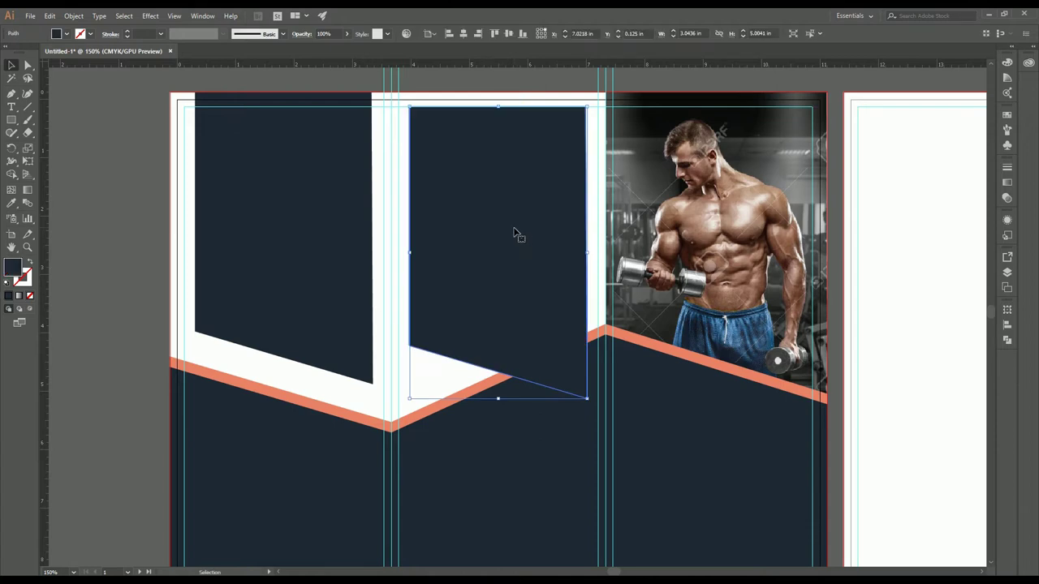
key(ctrl+equal)
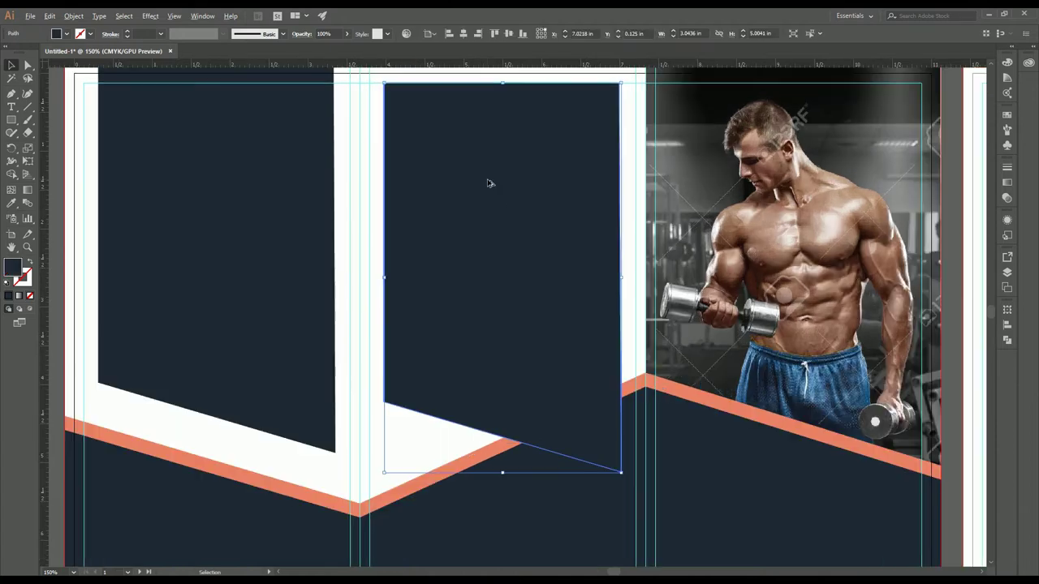
key(shift+Down)
key(shift+Down)
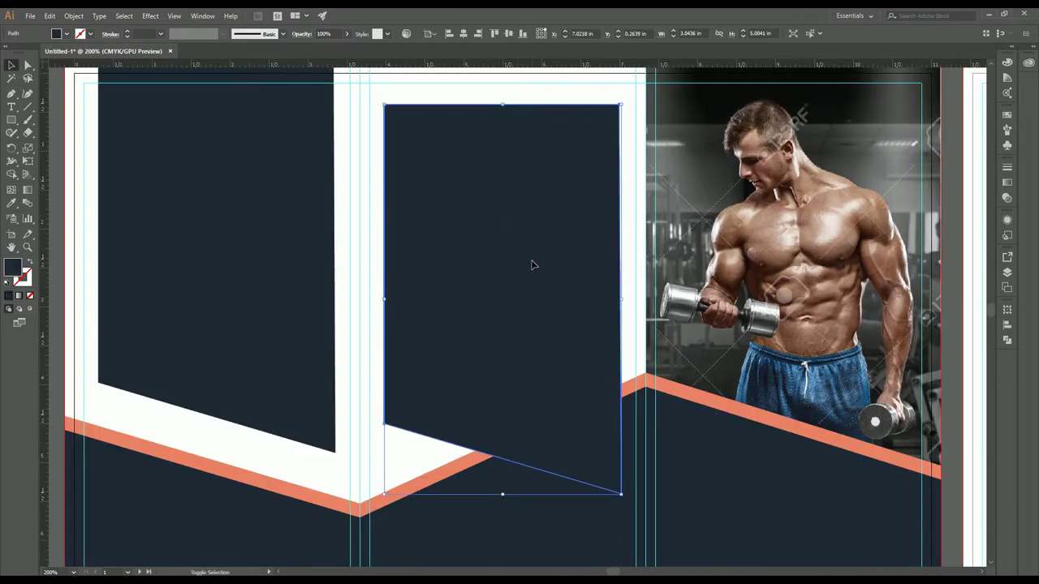
scroll(530, 261, down, 1)
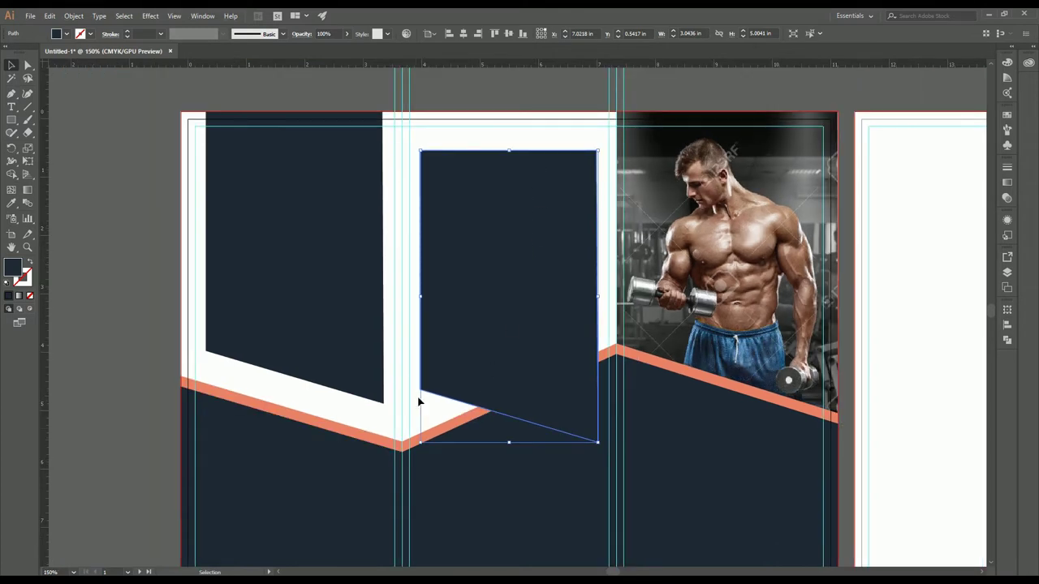
Drag the copy's lower-left anchor down to square its bottom, then bring in photo 2.jpg.
click(28, 65)
drag(422, 393, 420, 442)
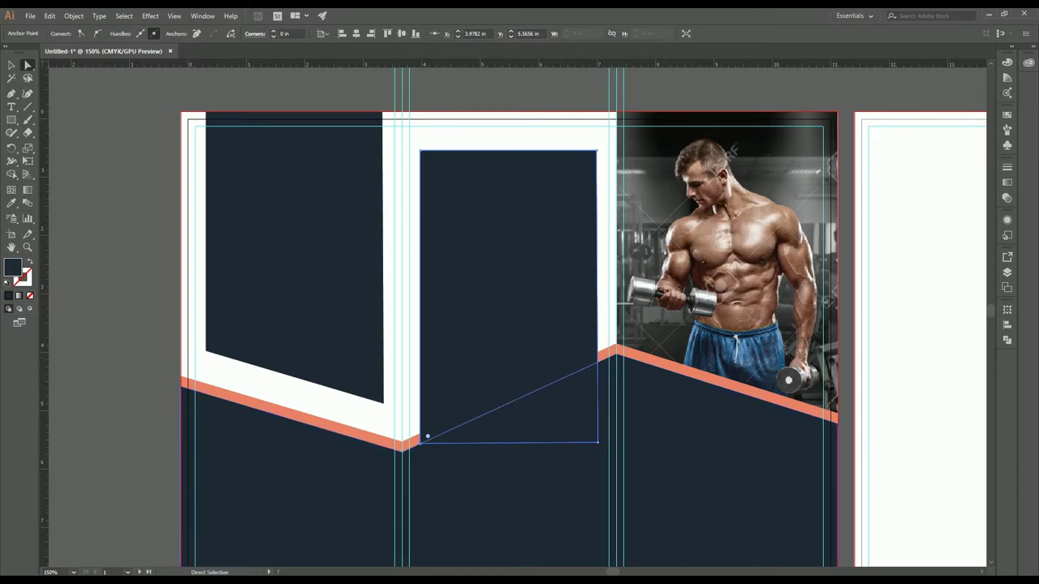
key(alt+Tab)
drag(236, 154, 518, 241)
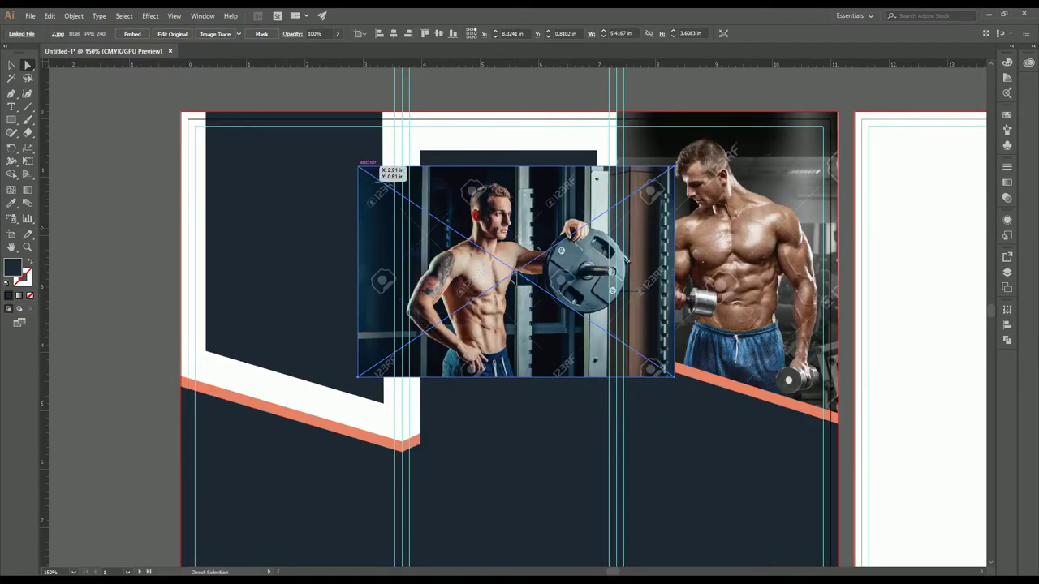
Set the 2.jpg photo to 50% opacity and scale it to about 6.81 x 4.53 in over the middle panel.
key(v)
click(337, 33)
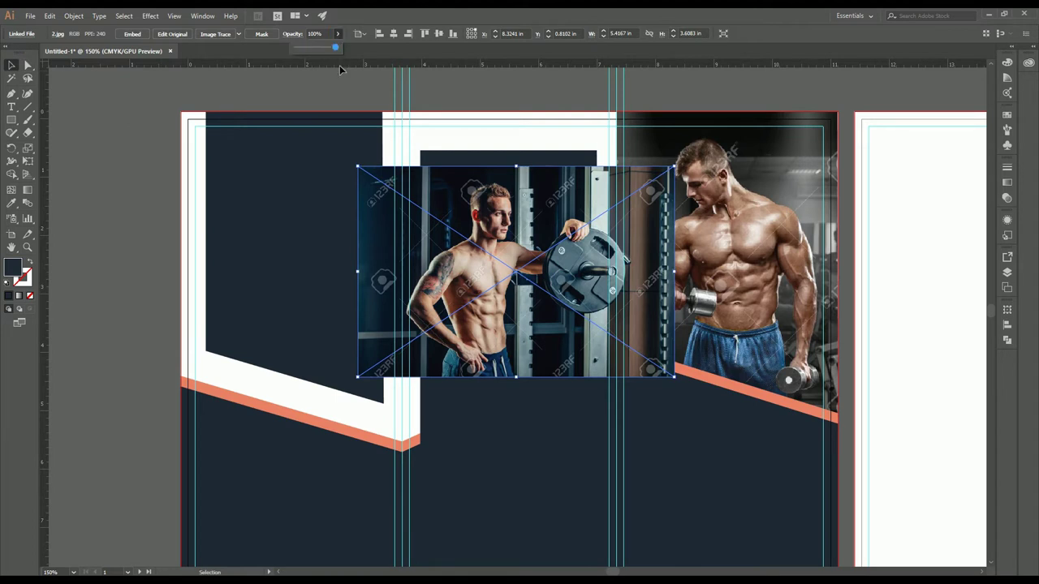
drag(338, 48, 316, 50)
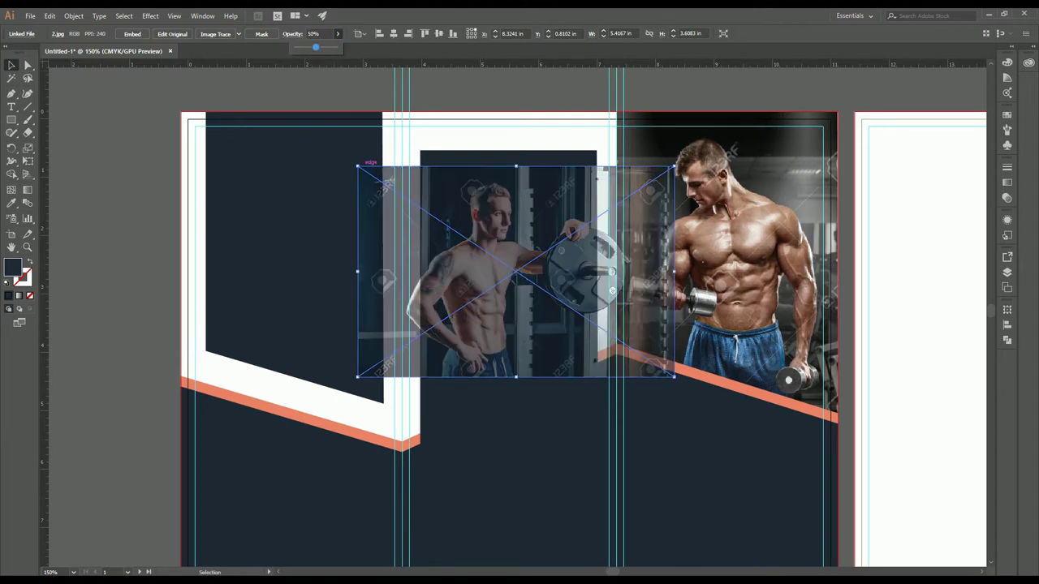
drag(357, 167, 306, 131)
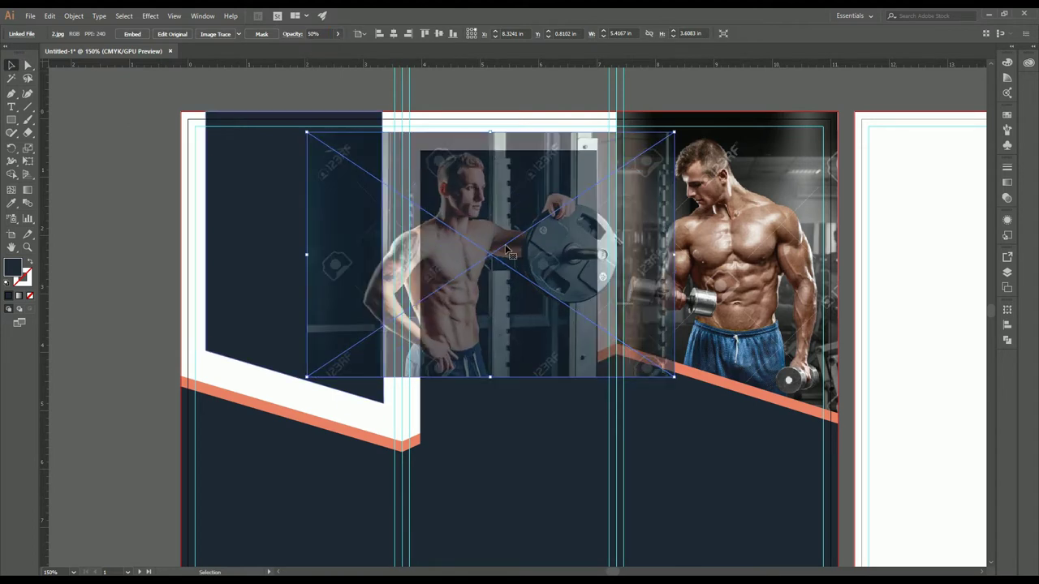
drag(501, 308, 536, 321)
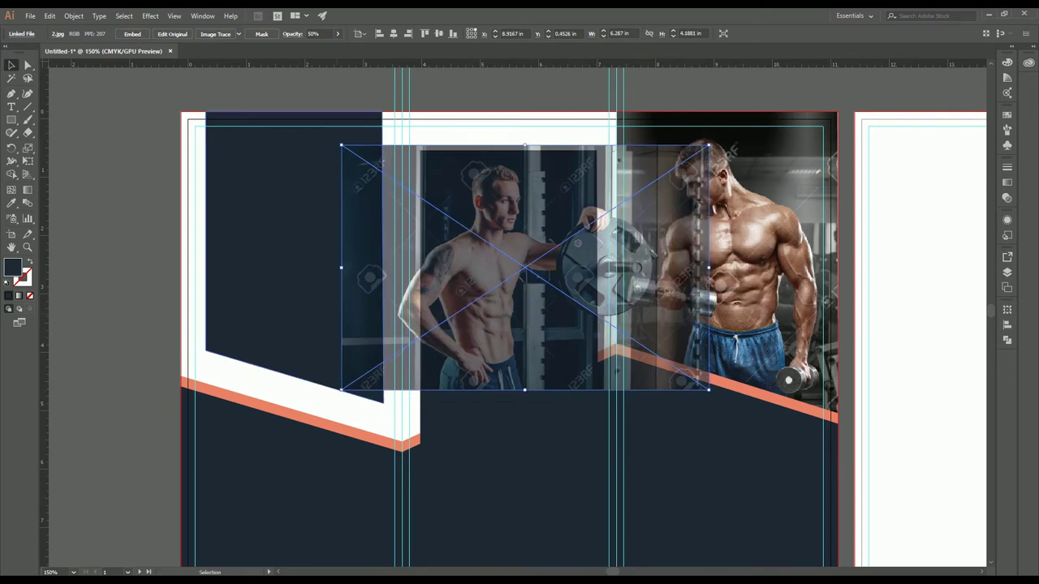
drag(343, 143, 313, 125)
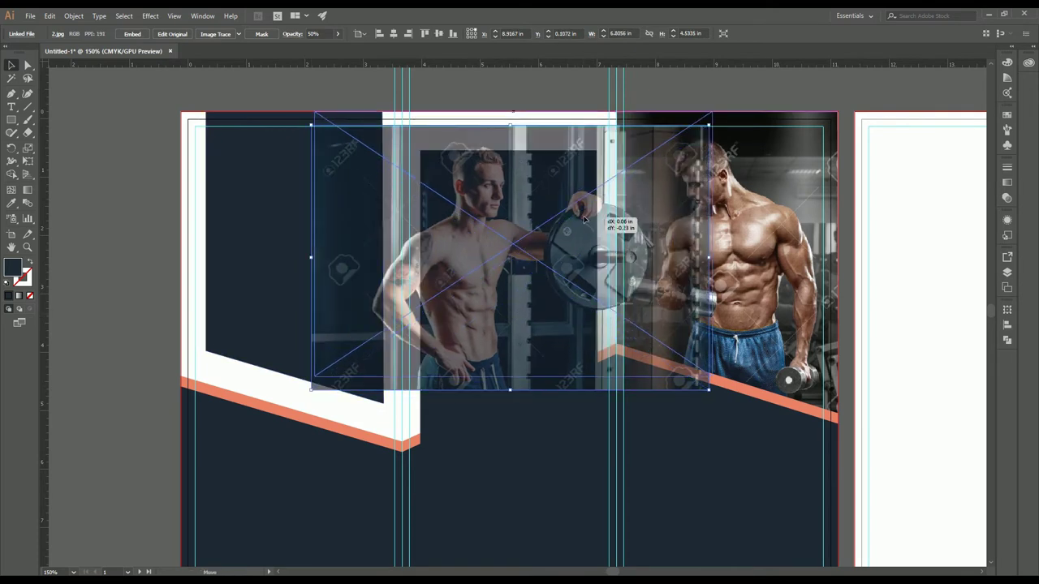
drag(586, 219, 589, 240)
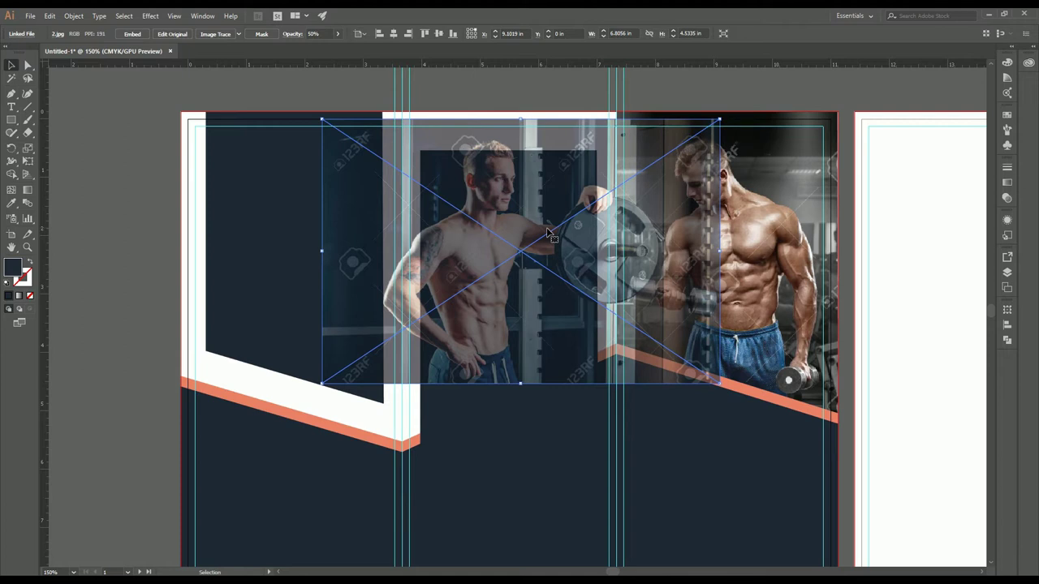
Send the photo behind the right-panel image, restore 100% opacity, and bring the navy rectangle in front.
key(ctrl+bracketleft)
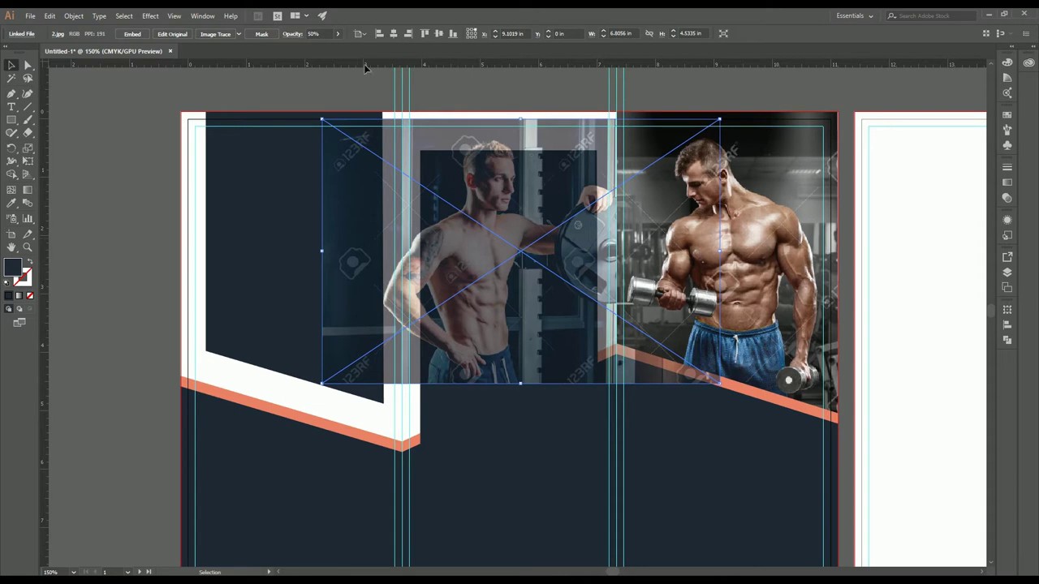
click(337, 33)
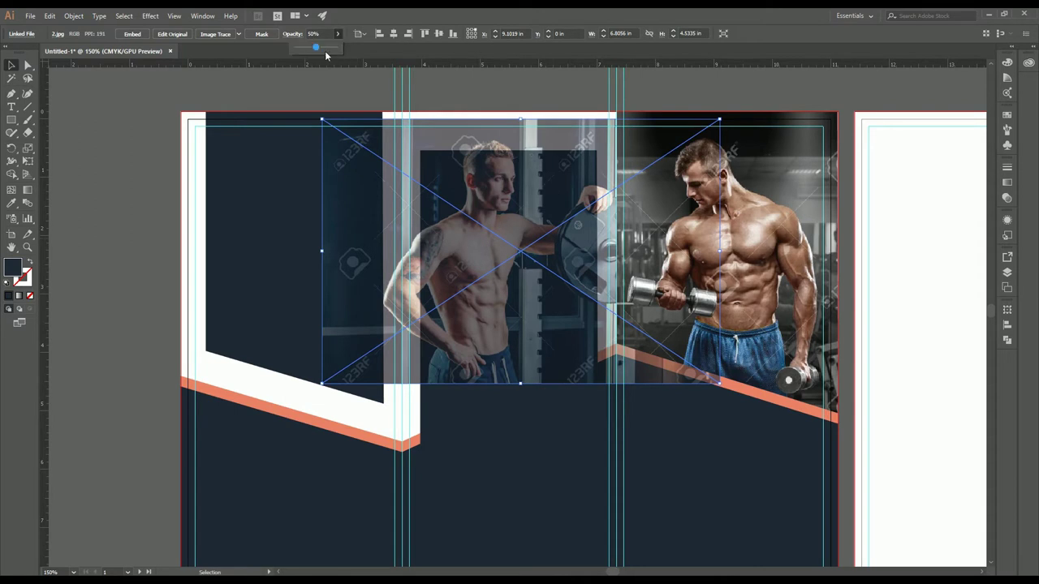
drag(316, 47, 335, 47)
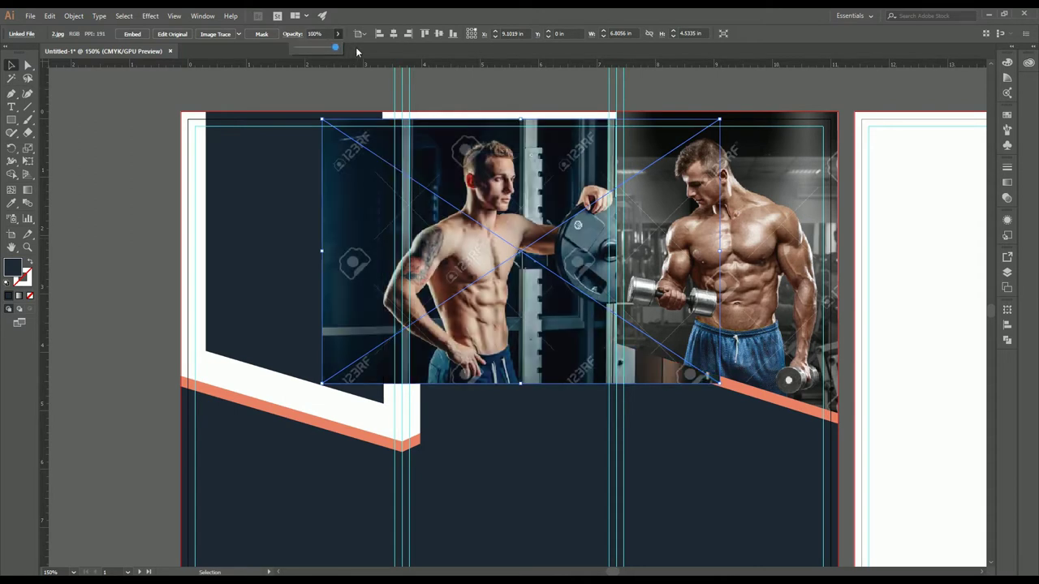
click(536, 211)
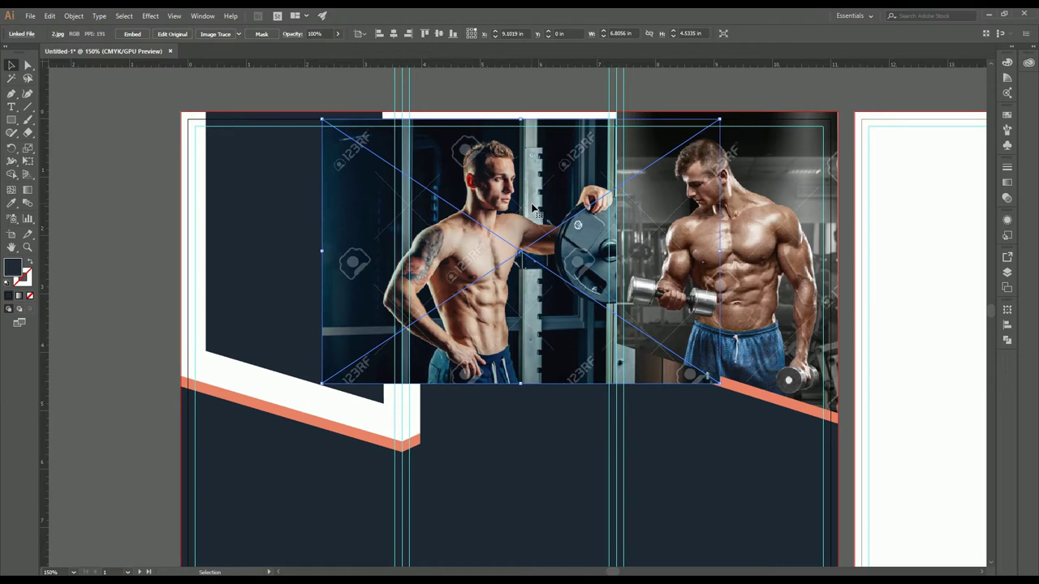
key(a)
key(ctrl+v)
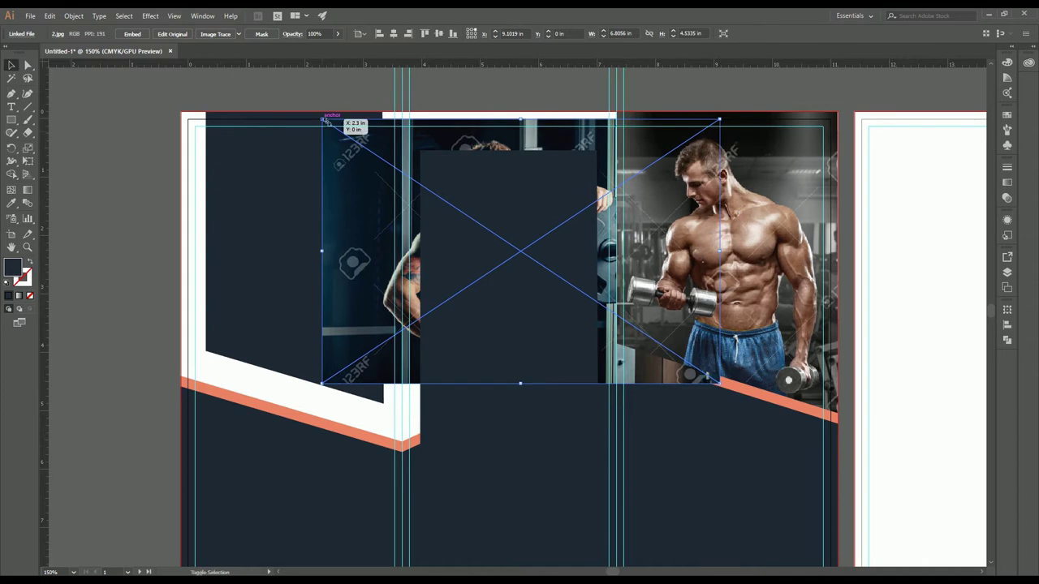
Rework the barbell photo's size and position, undoing a resize and shifting it slightly left.
mouse_move(325, 119)
mouse_down()
mouse_move(363, 143)
mouse_move(311, 112)
mouse_up()
click(507, 142)
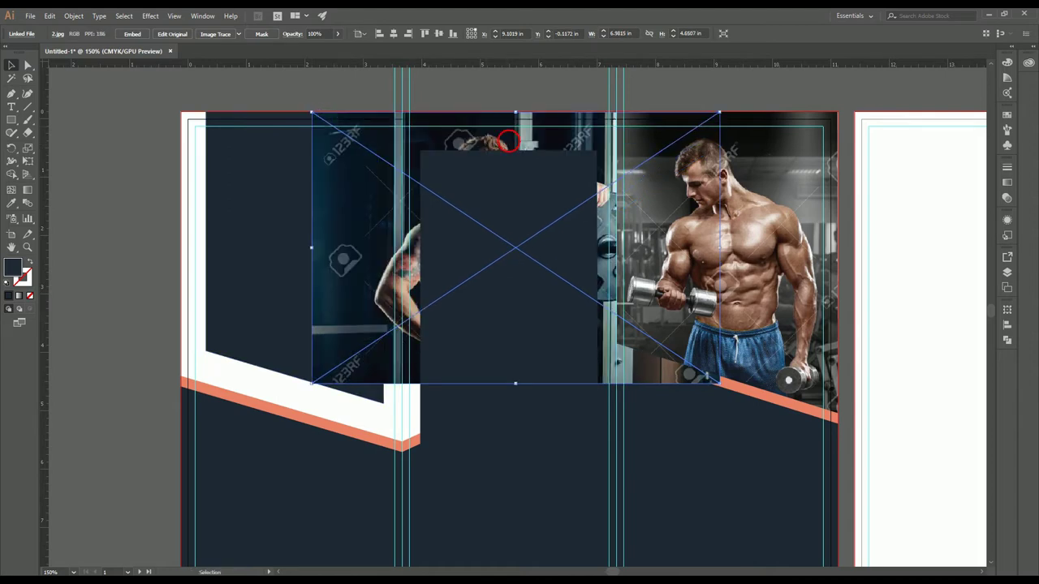
key(ctrl+z)
key(ctrl+z)
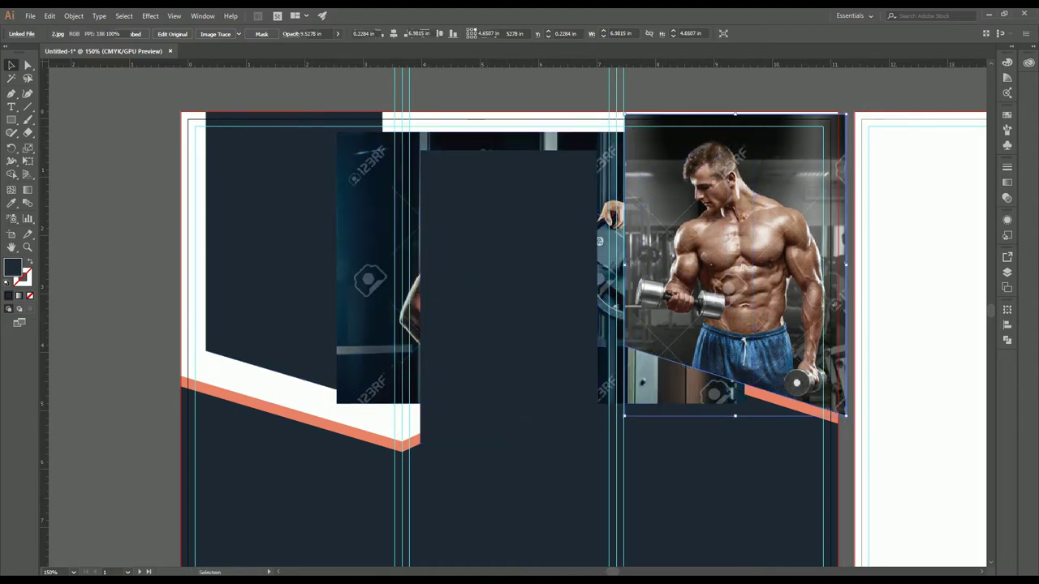
key(ctrl+z)
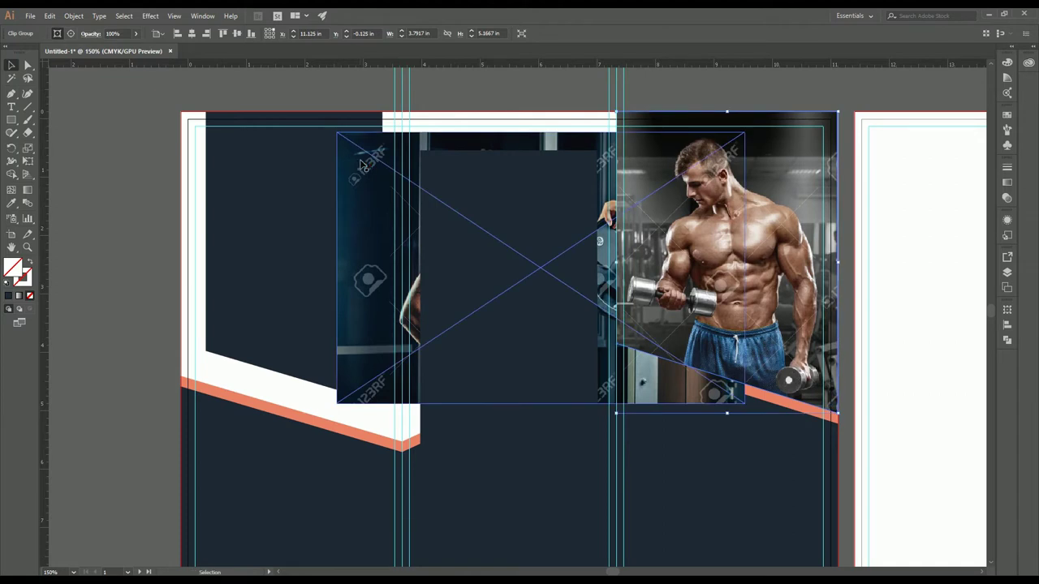
drag(362, 165, 378, 201)
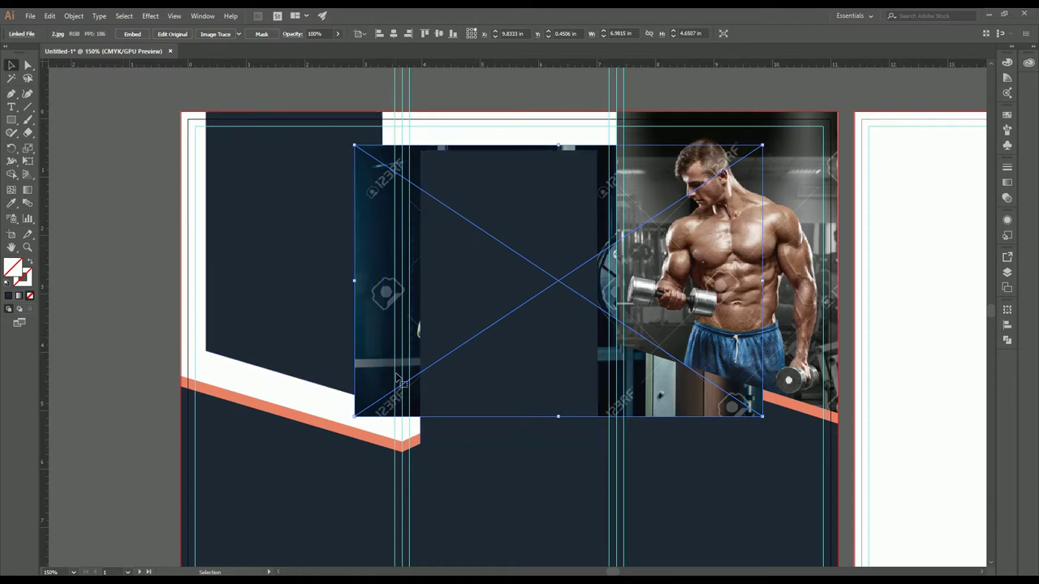
key(a)
key(v)
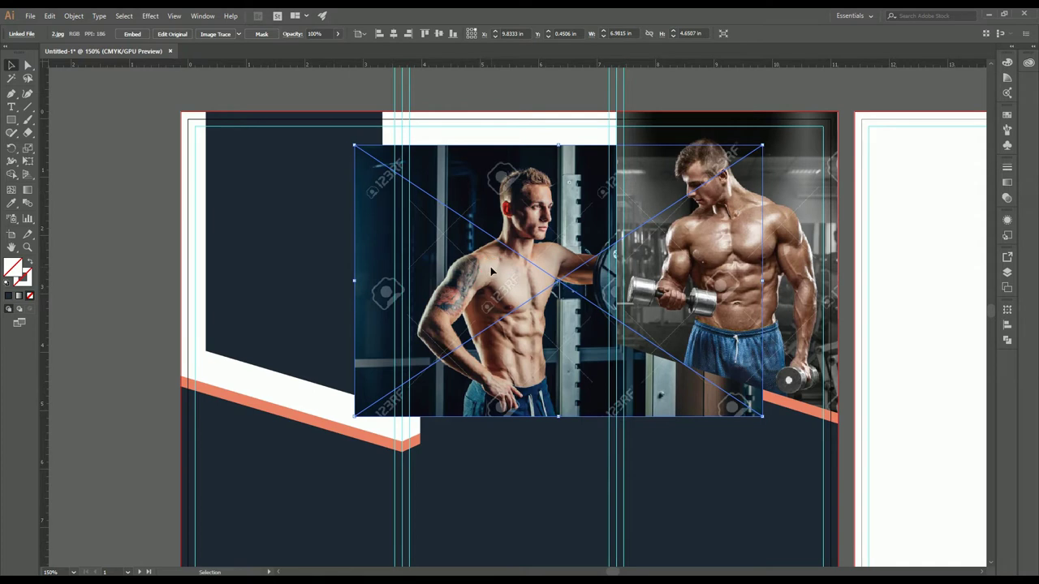
drag(491, 272, 486, 272)
Drop the barbell photo to 22% opacity and move it slightly left and down.
click(338, 34)
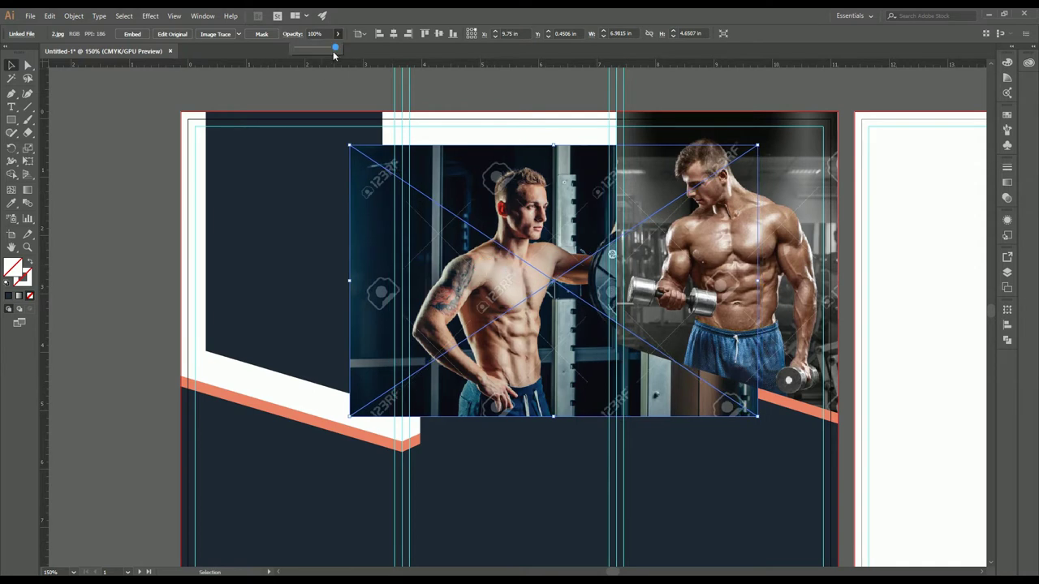
drag(336, 47, 305, 47)
drag(438, 258, 430, 261)
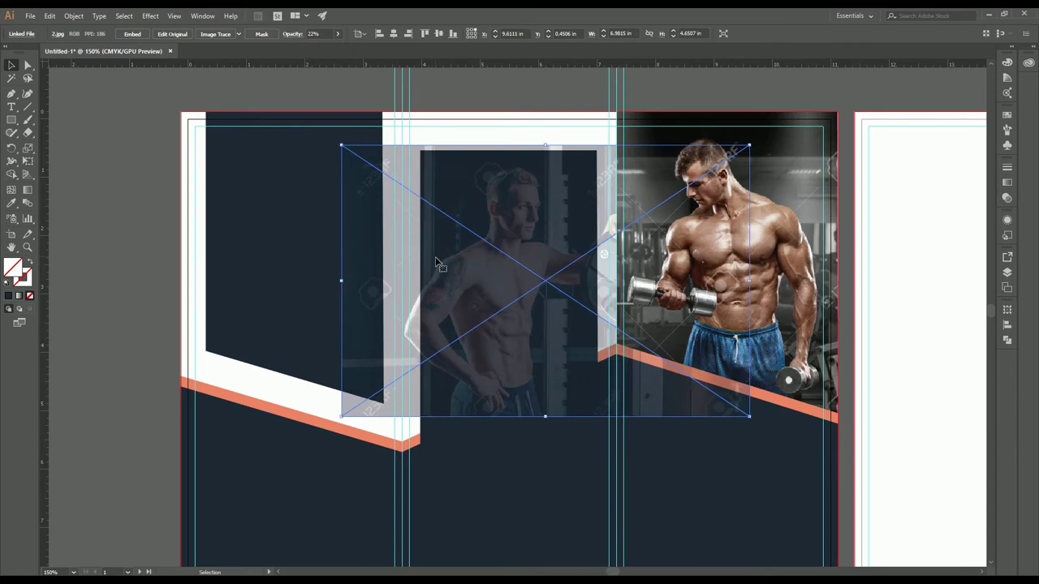
key(Down)
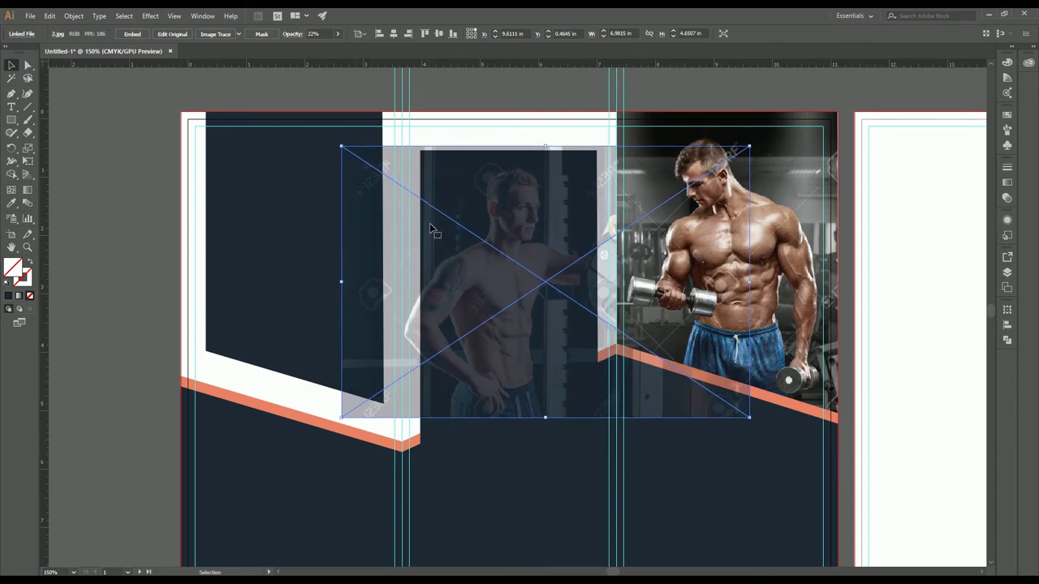
key(Down)
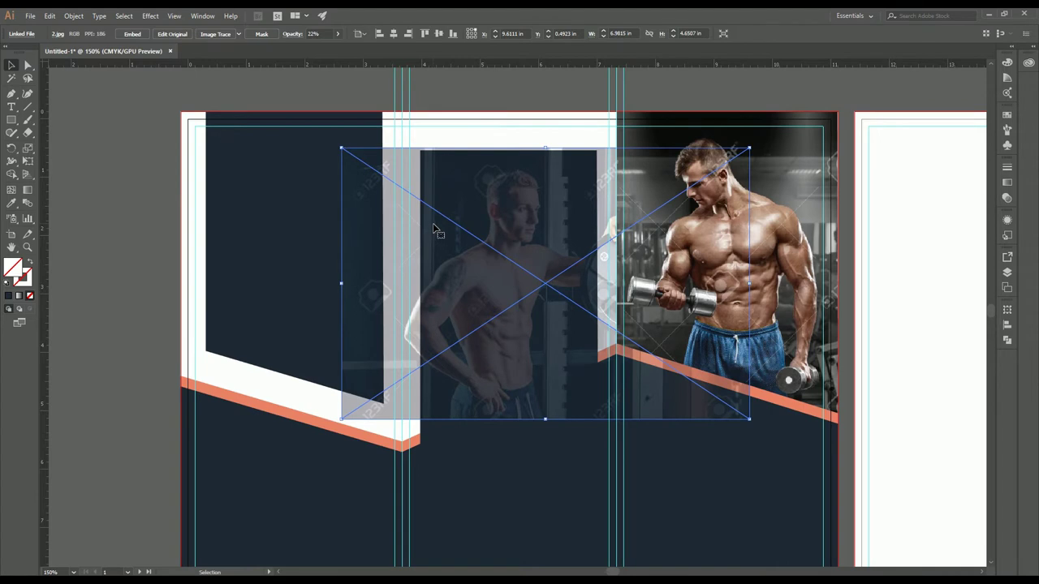
Resize the photo from its top-left corner and nudge it right and down into alignment.
drag(340, 150, 325, 136)
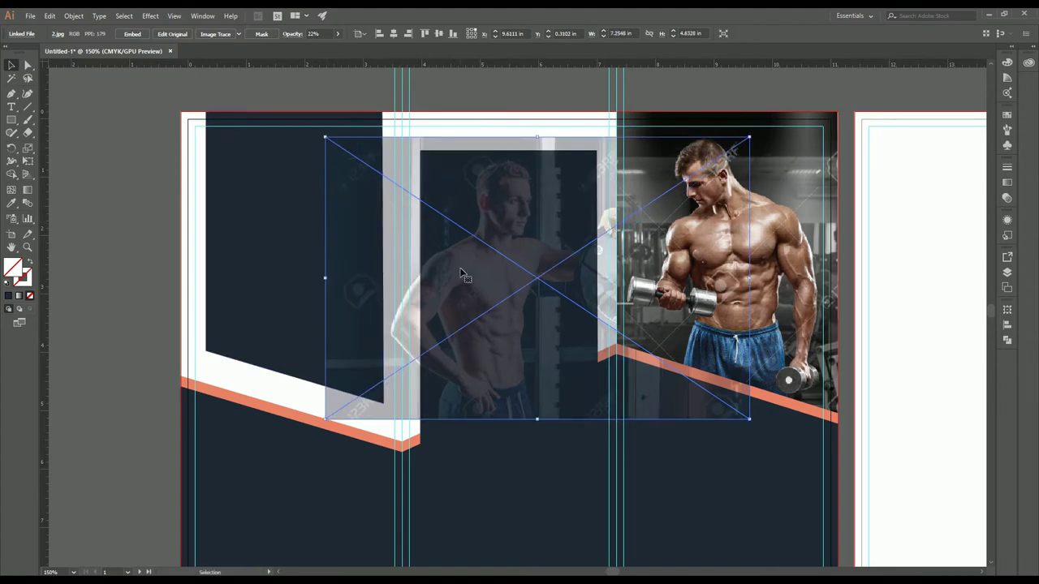
key(Down)
key(Down)
key(Right)
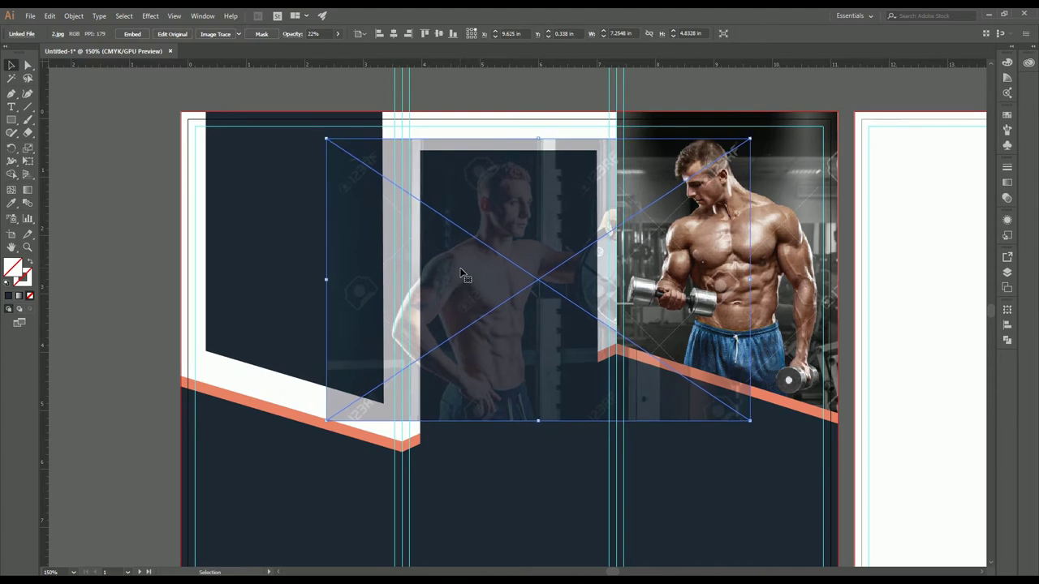
key(Down)
key(Down)
key(Right)
key(Right)
key(Right)
key(Right)
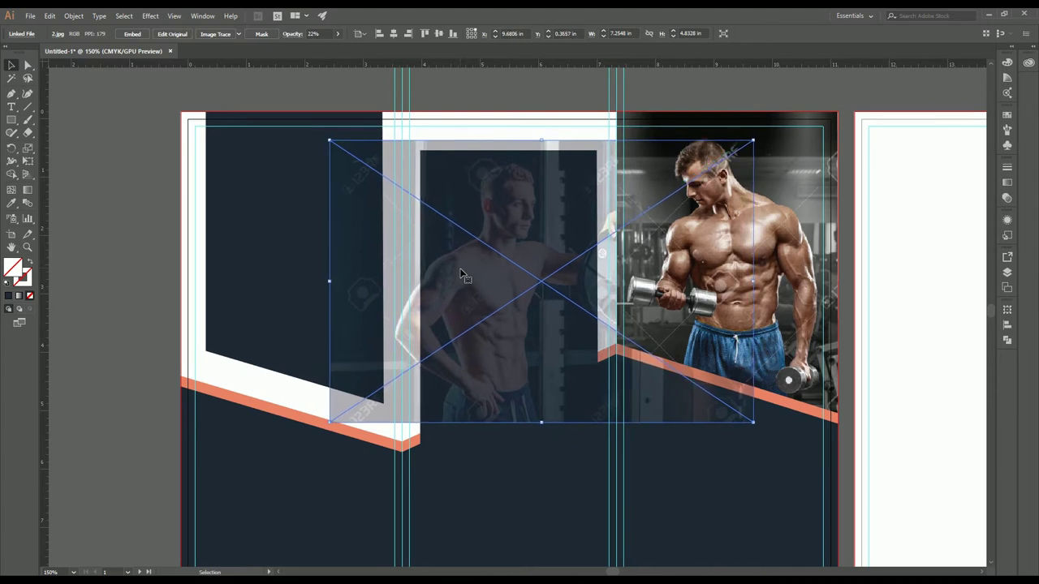
key(shift+Down)
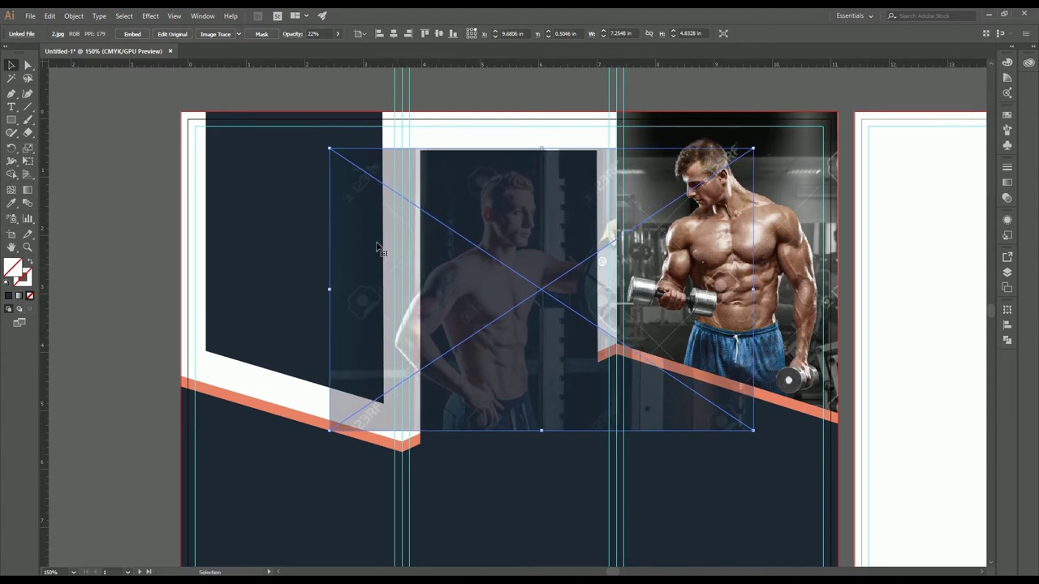
drag(331, 150, 328, 141)
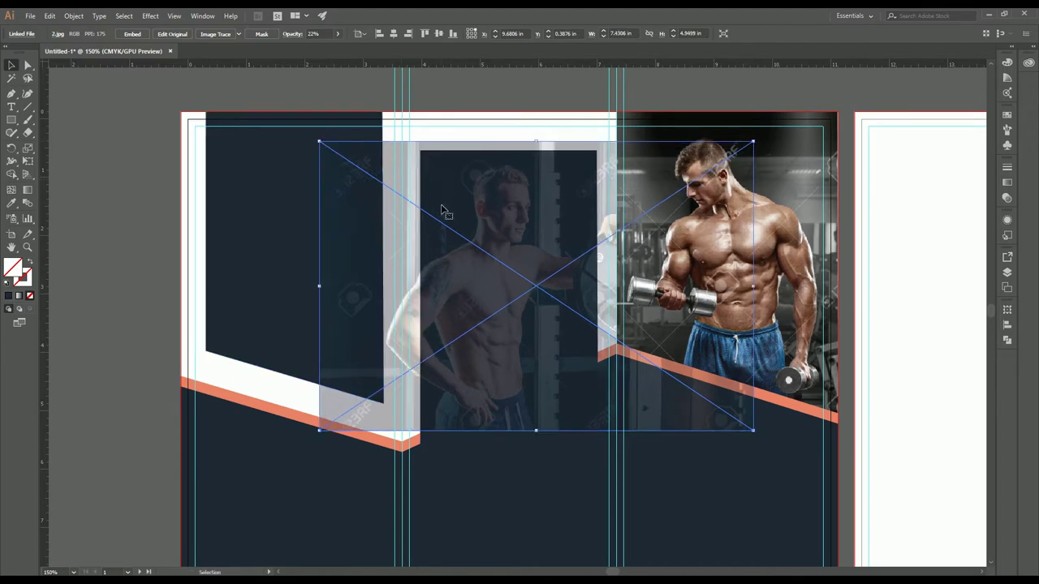
key(shift+Down)
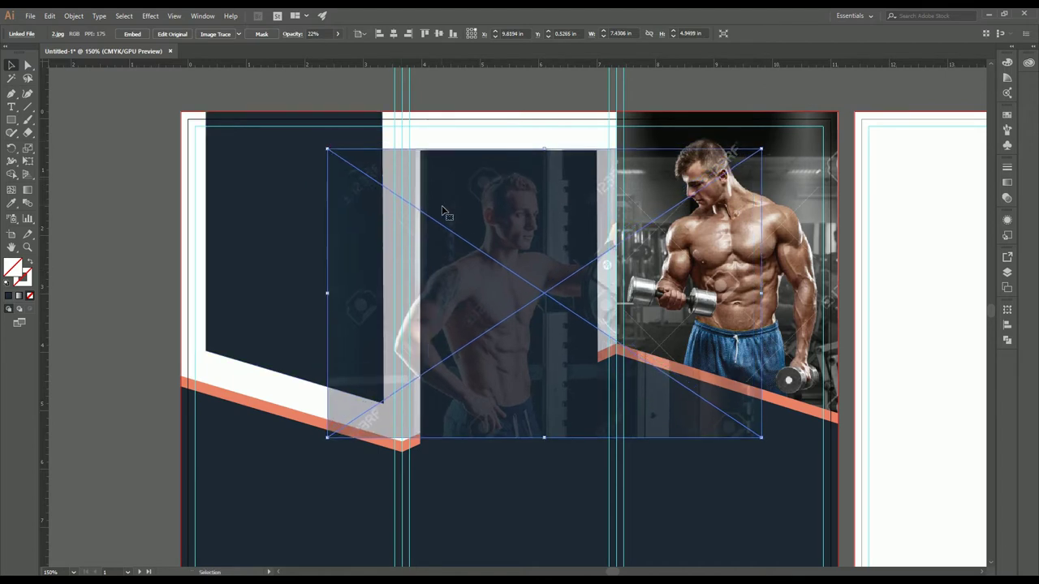
key(Right)
key(Right)
key(Right)
key(Right)
key(Right)
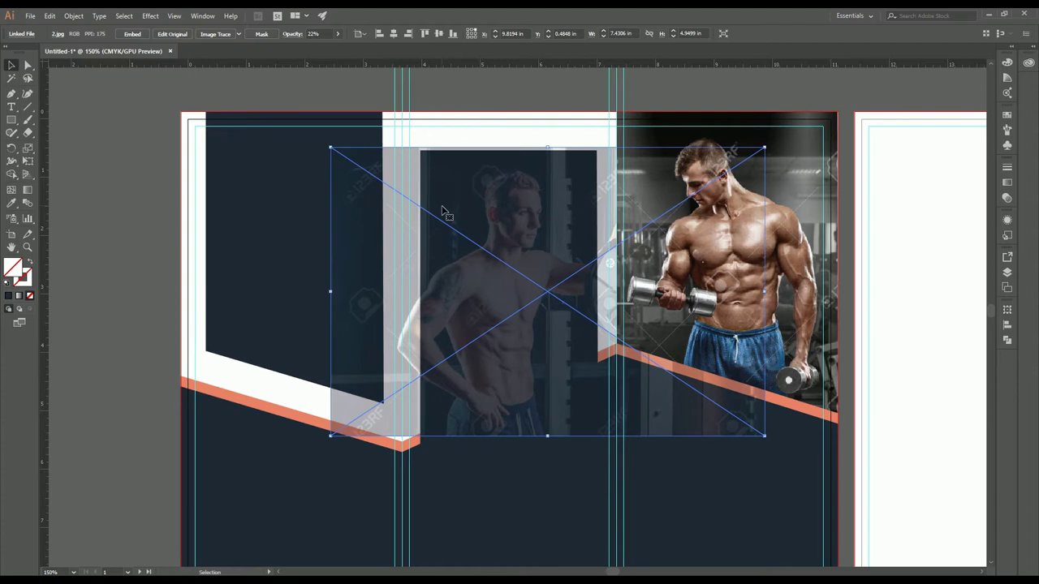
key(Right)
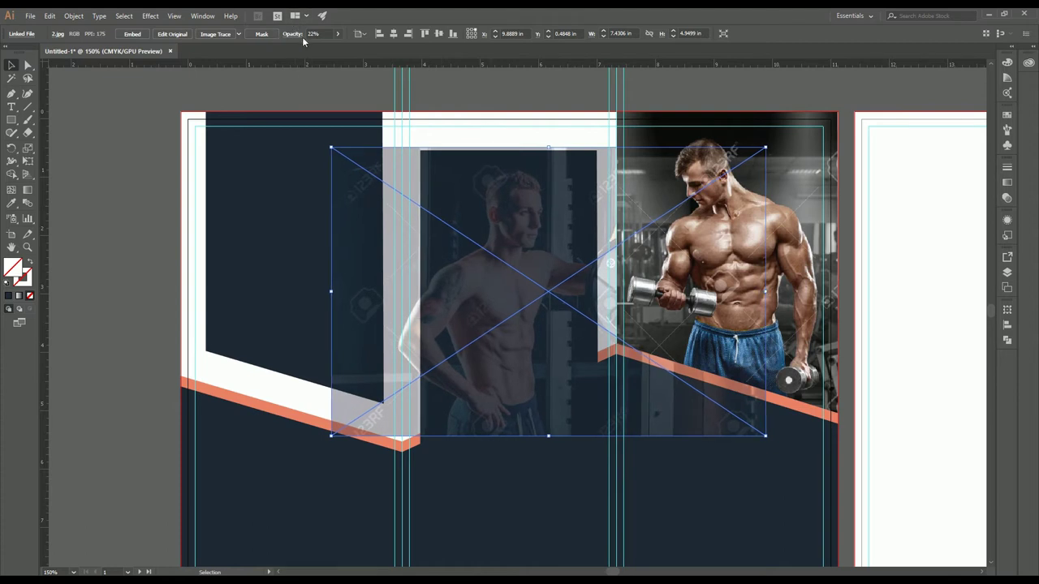
Restore the photo to 100% opacity, send it behind the dark rectangle, and deselect.
click(339, 34)
drag(307, 47, 360, 49)
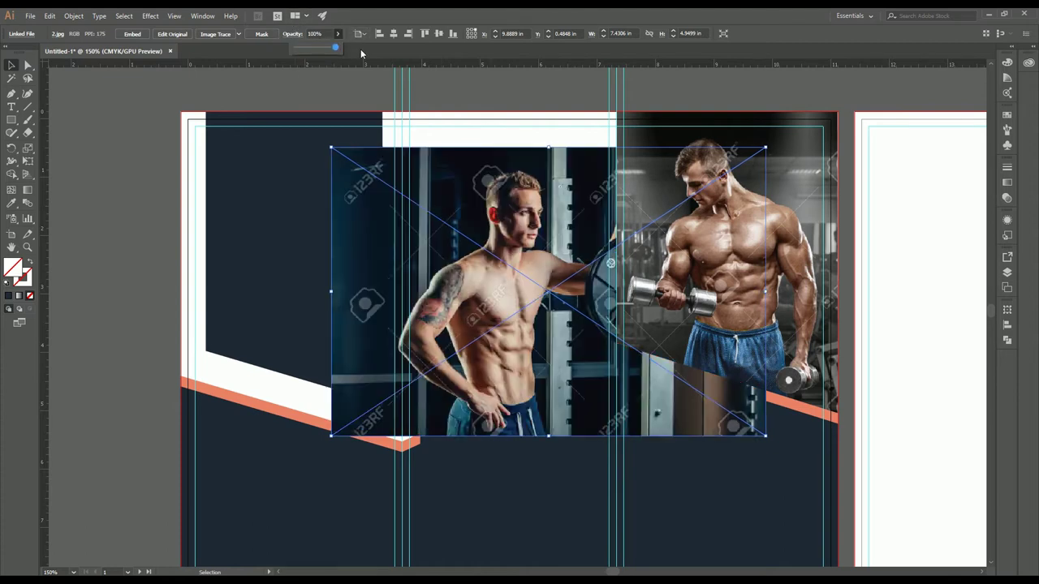
key(a)
click(525, 260)
key(v)
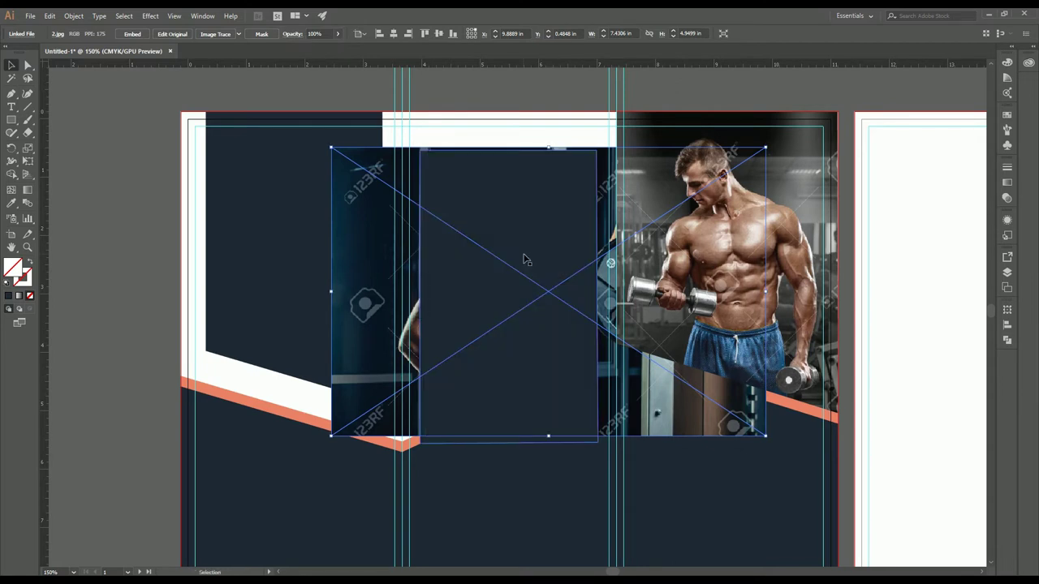
click(430, 129)
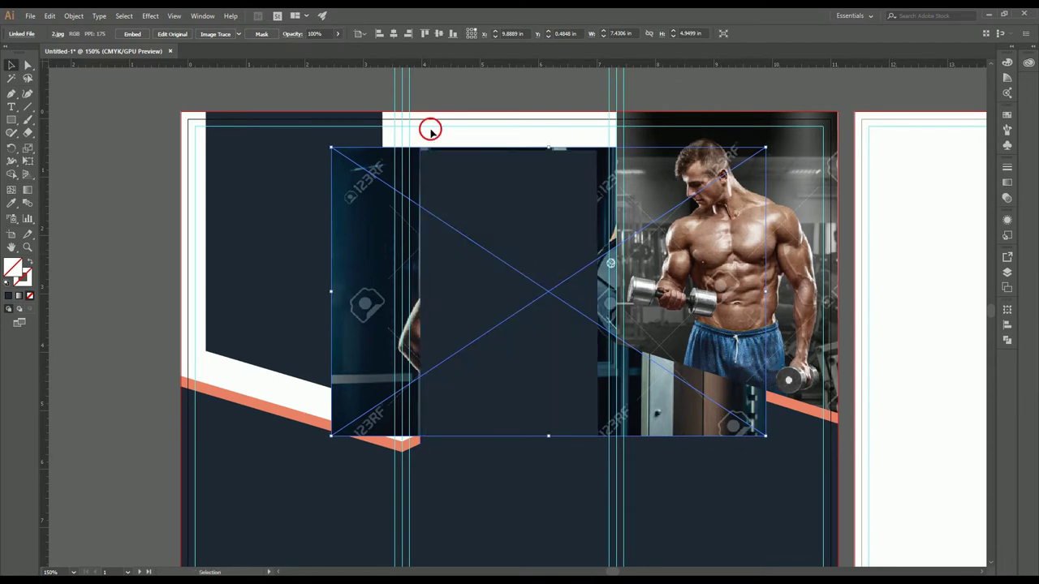
Select the dark middle rectangle with the photo and make a clipping mask.
click(451, 185)
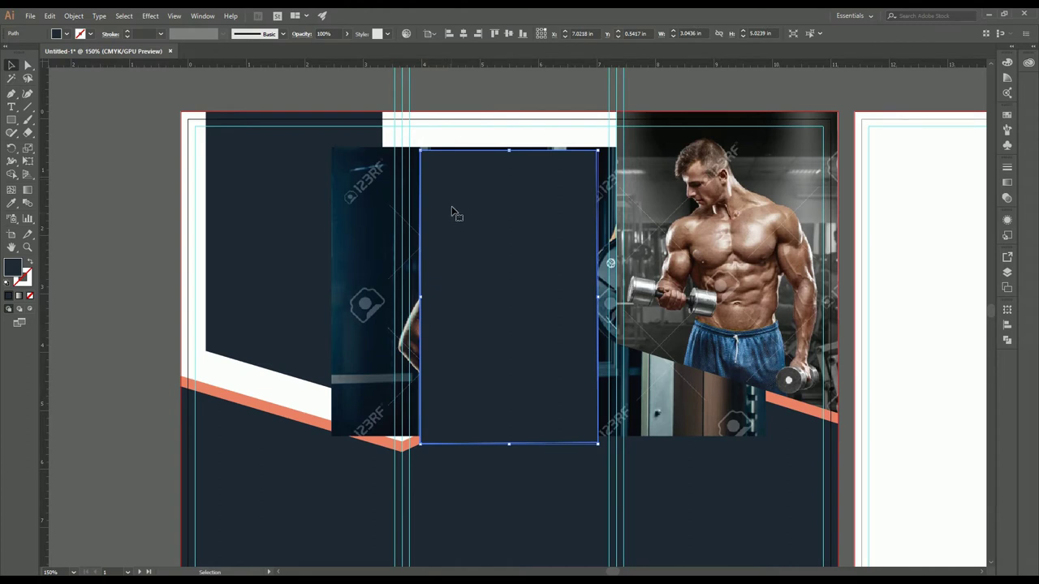
shift+click(364, 230)
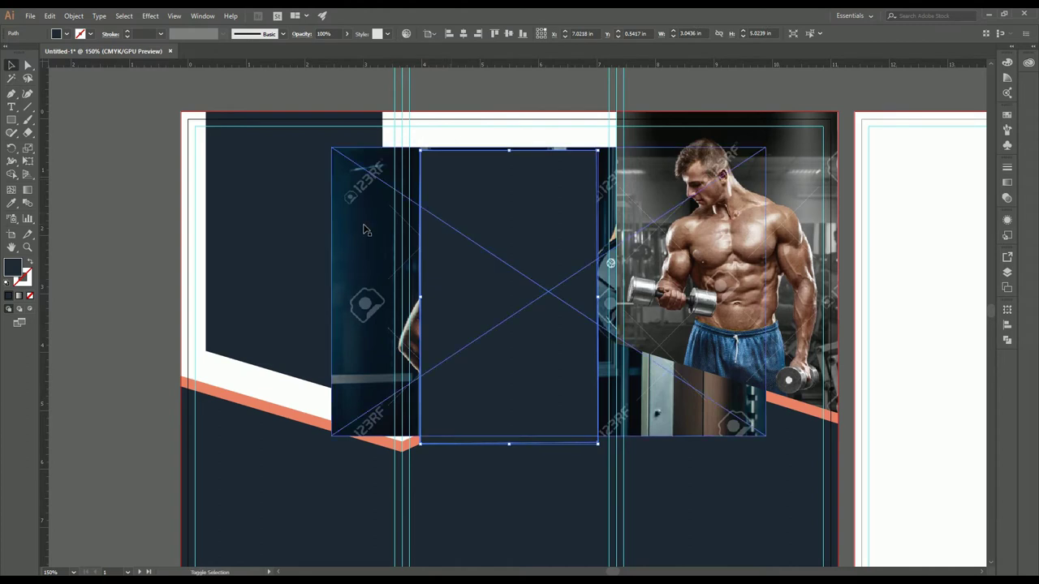
shift+click(364, 230)
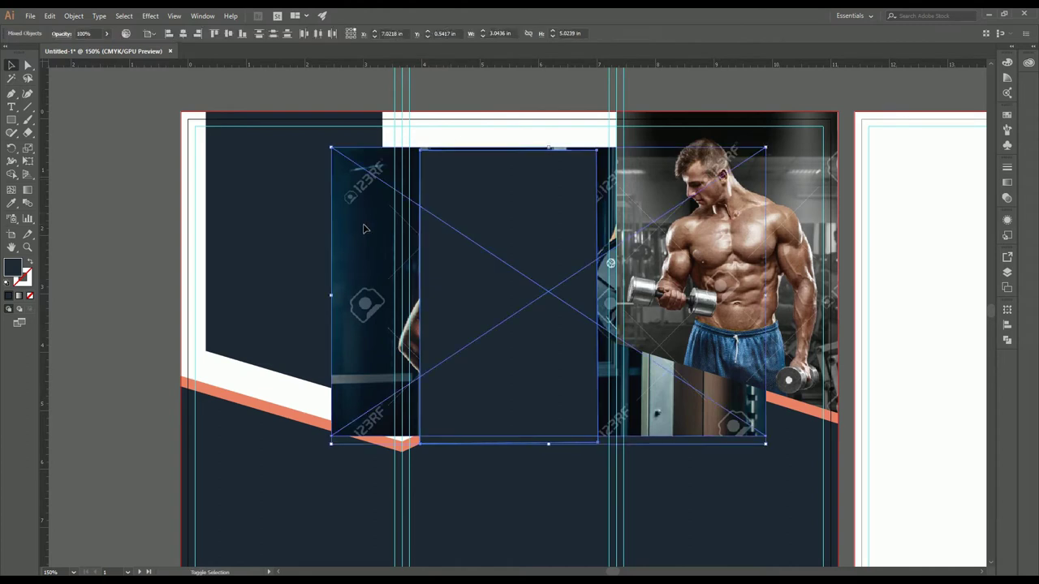
right_click(497, 213)
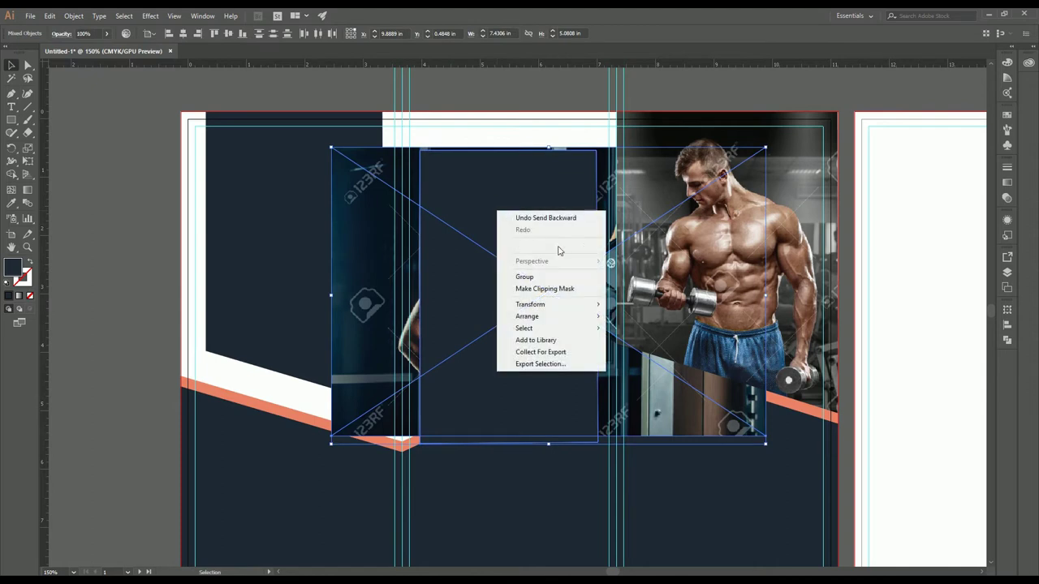
click(574, 289)
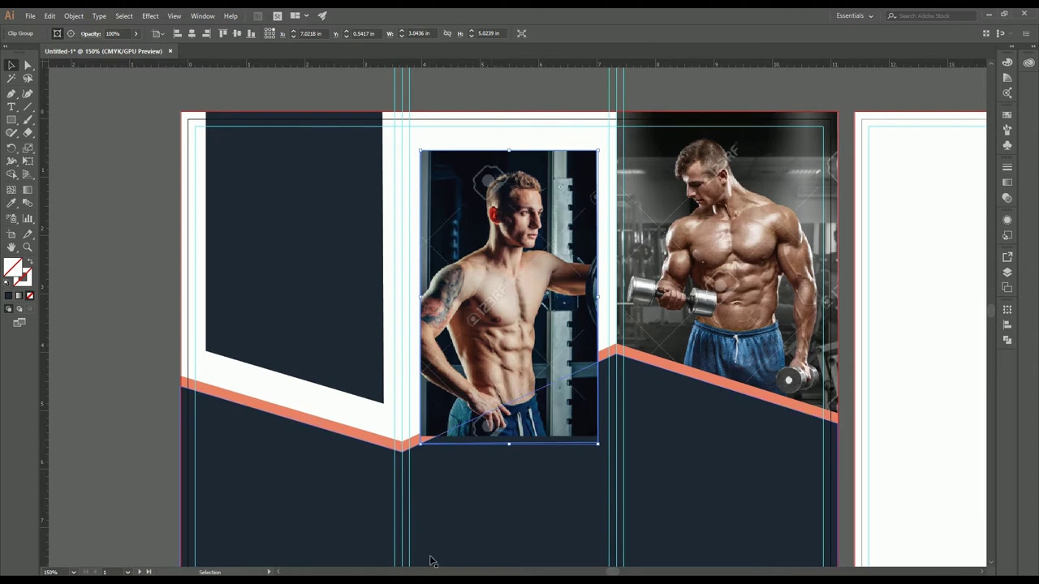
Send the clipped photo behind the navy shape and orange stripe, then view the whole artboard.
key(a)
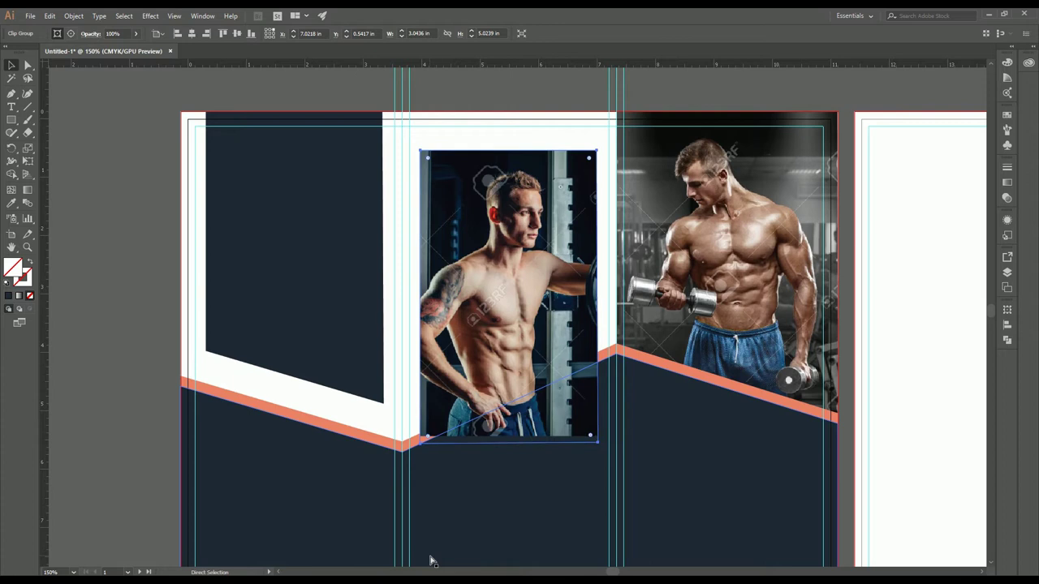
key(v)
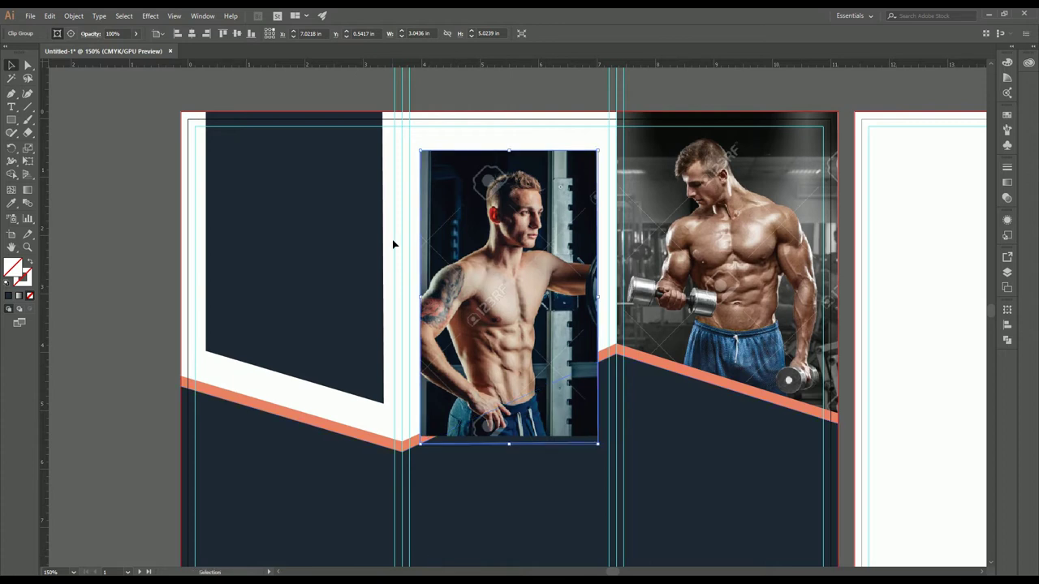
key(a)
key(ctrl+bracketleft)
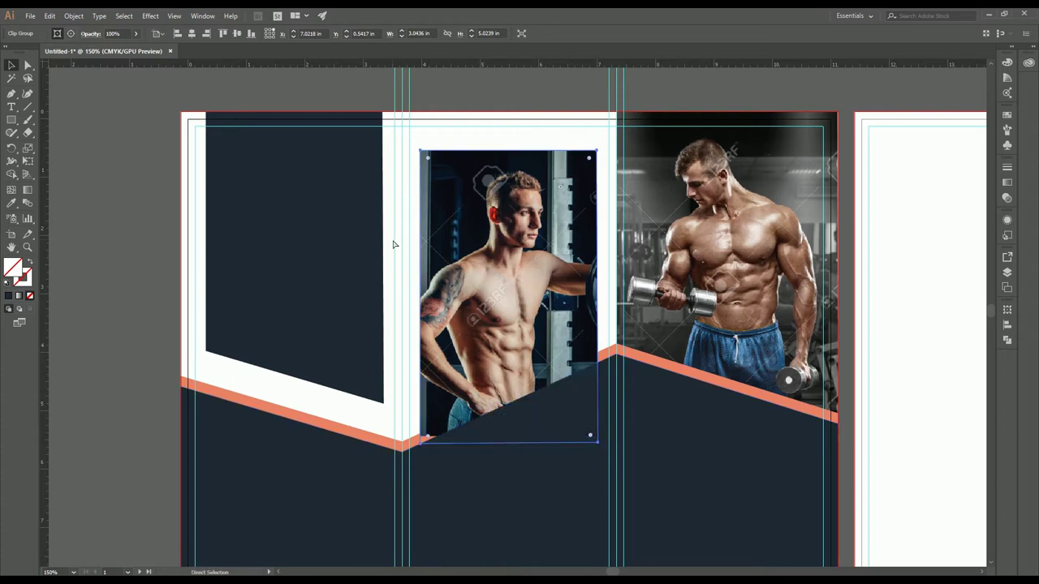
key(v)
key(ctrl+bracketleft)
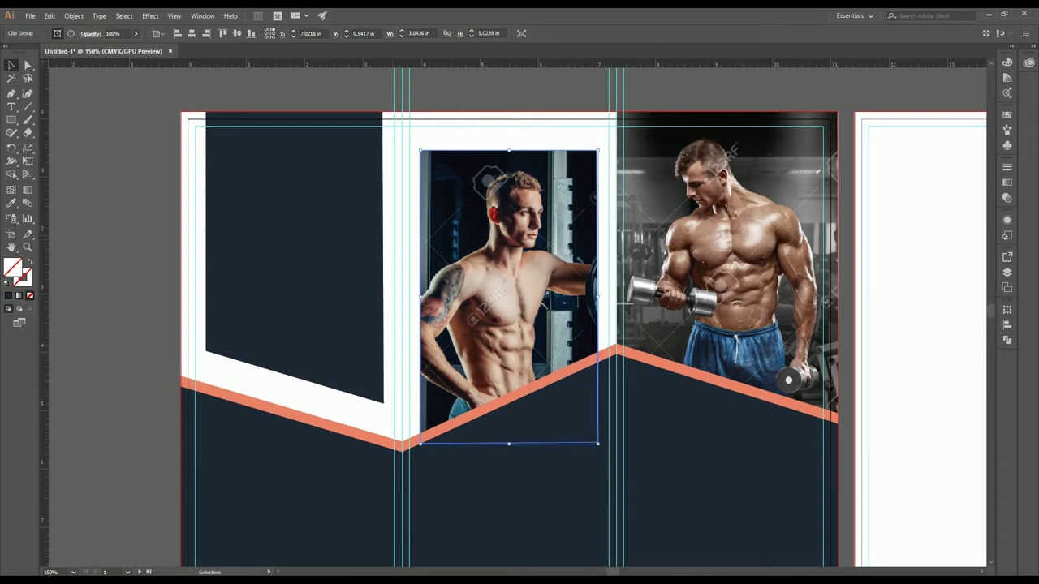
click(482, 130)
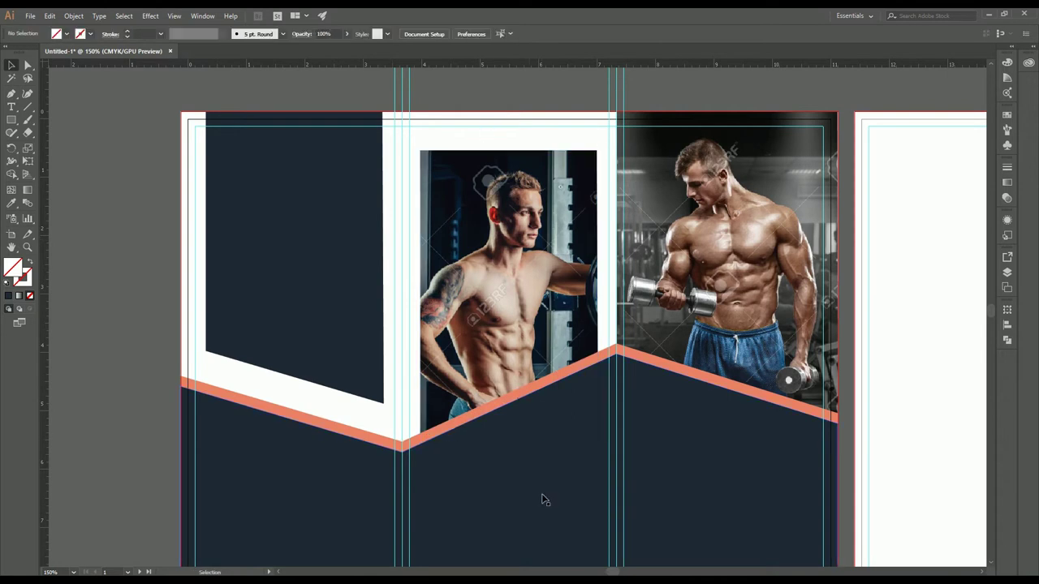
scroll(554, 431, down, 1)
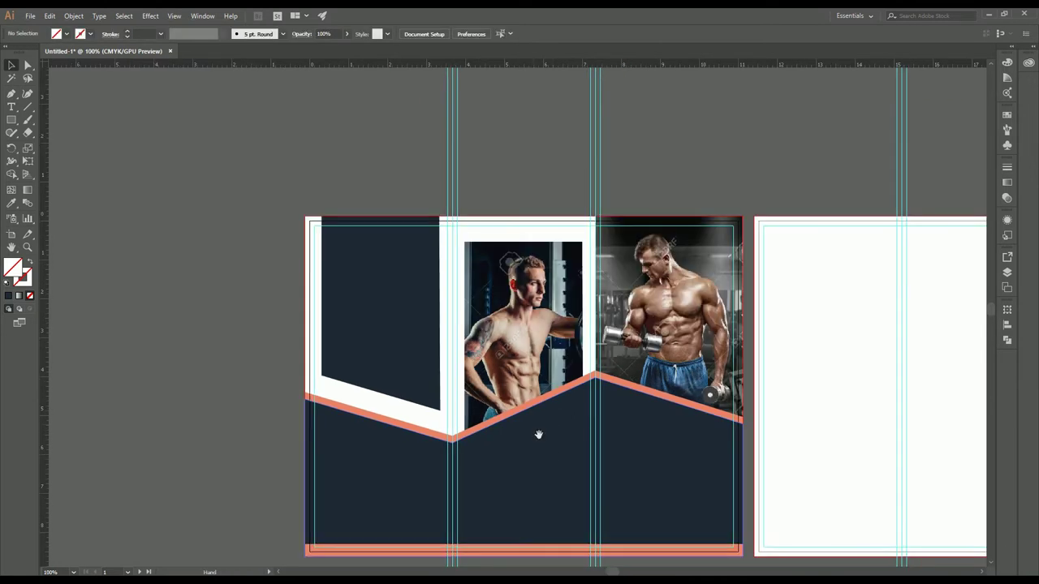
drag(538, 434, 543, 370)
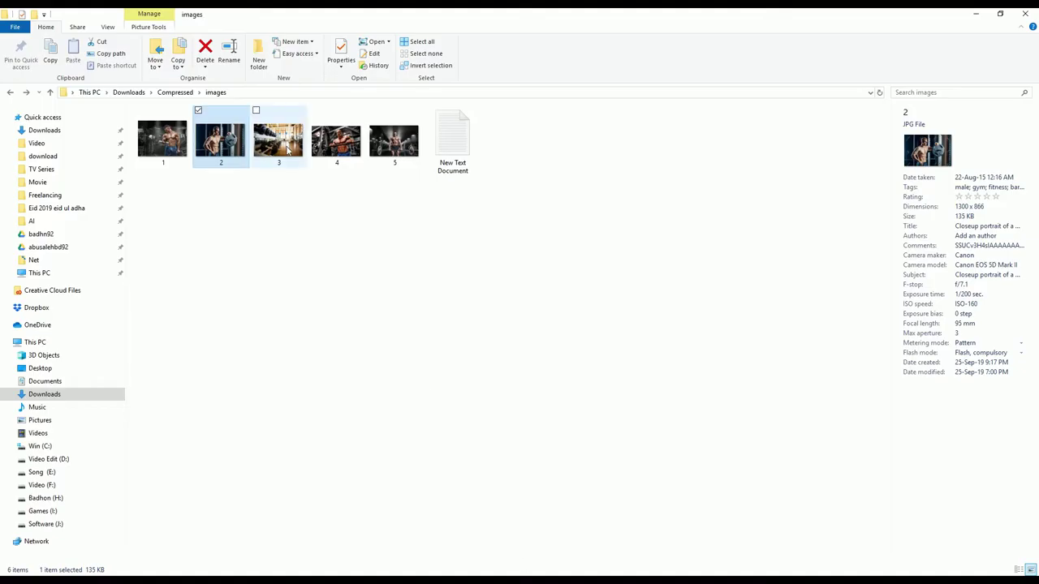
Drag the dumbbell-rack photo 3.jpg into the brochure and set it over the lower-left area.
drag(279, 140, 388, 448)
drag(458, 469, 498, 428)
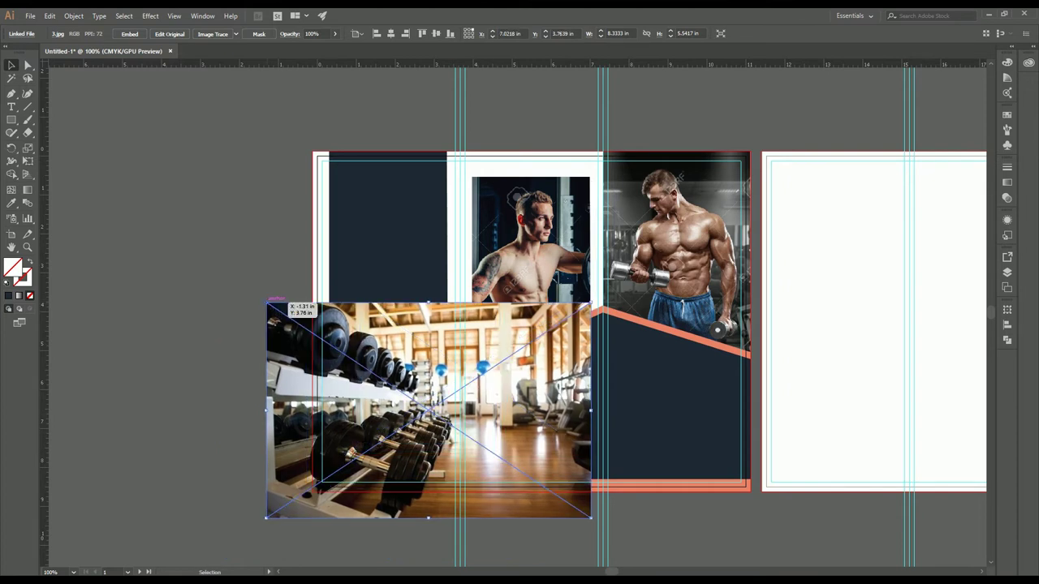
Give the dumbbell photo 24% opacity and nudge it up and right over the left panel.
click(333, 34)
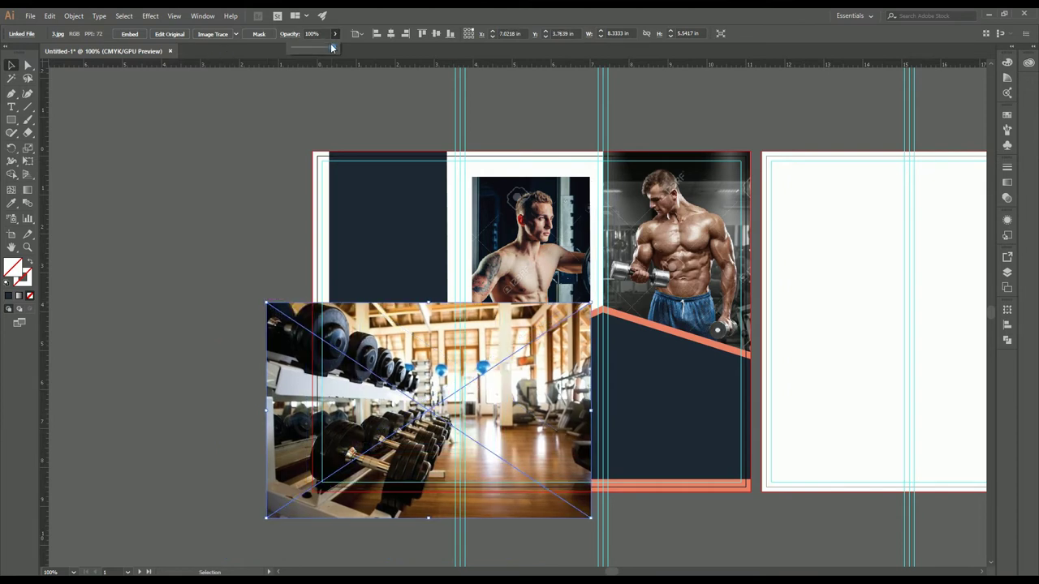
drag(332, 46, 302, 46)
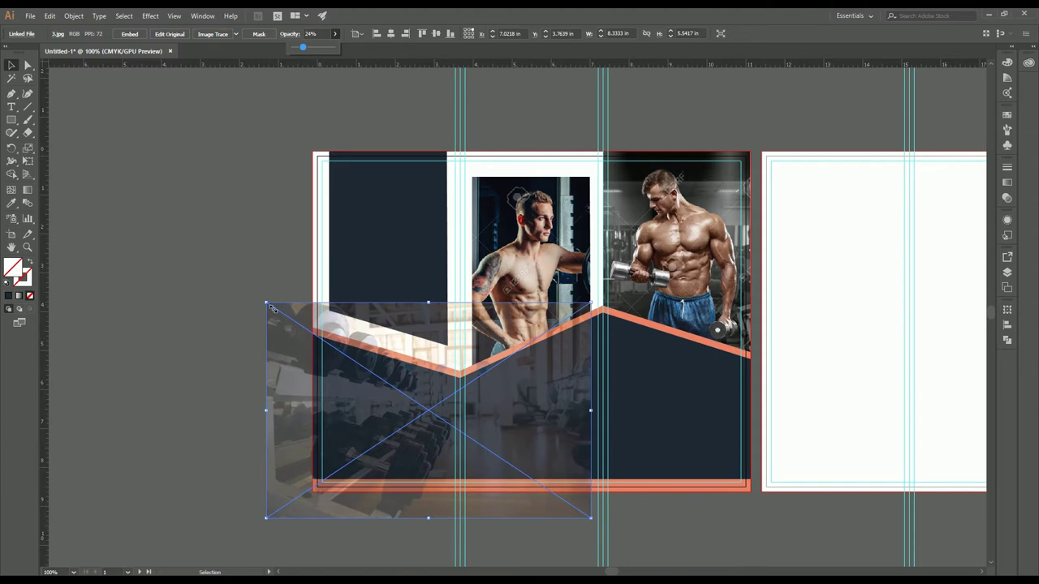
drag(267, 303, 373, 377)
key(ctrl+z)
scroll(390, 391, up, 1)
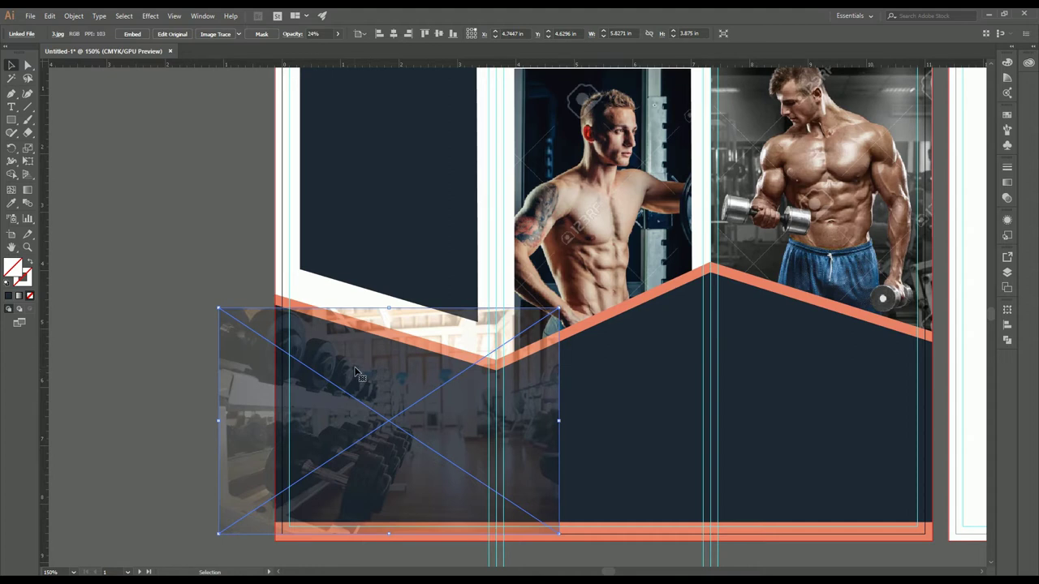
key(Up)
key(Up)
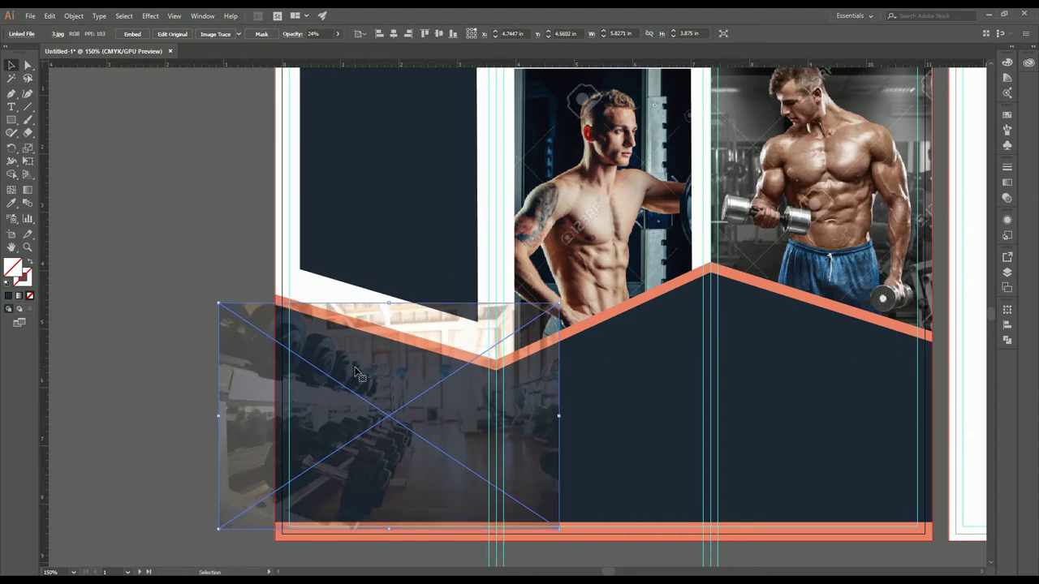
key(Right)
key(Right)
key(Right)
key(Right)
key(Right)
key(Right)
key(Right)
key(Right)
key(Right)
key(Right)
key(shift+Right)
key(shift+Right)
key(shift+Right)
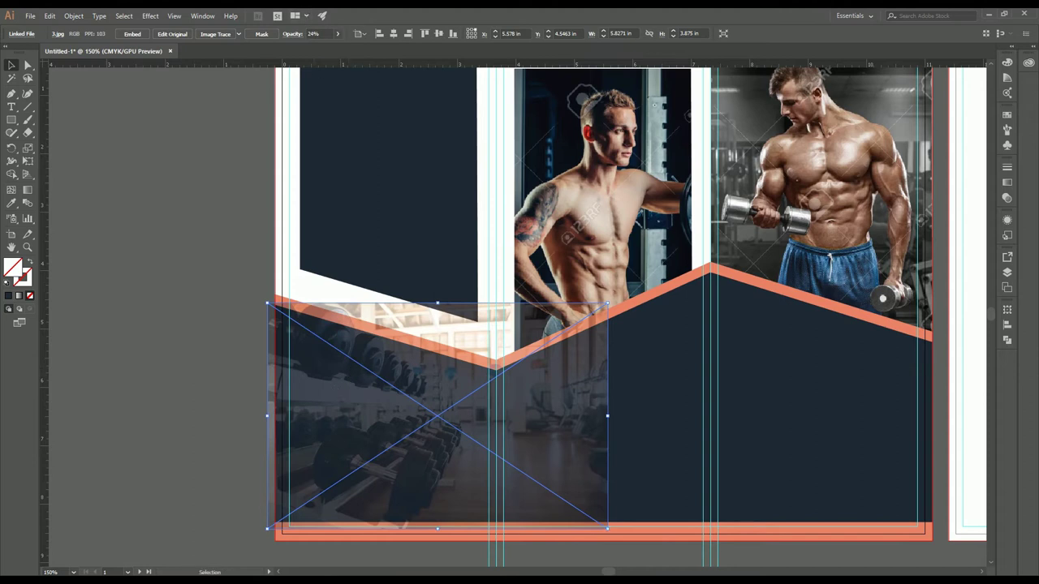
Draw a closed pen outline of the lower-left panel shape down to the page's bottom-left corner.
click(12, 95)
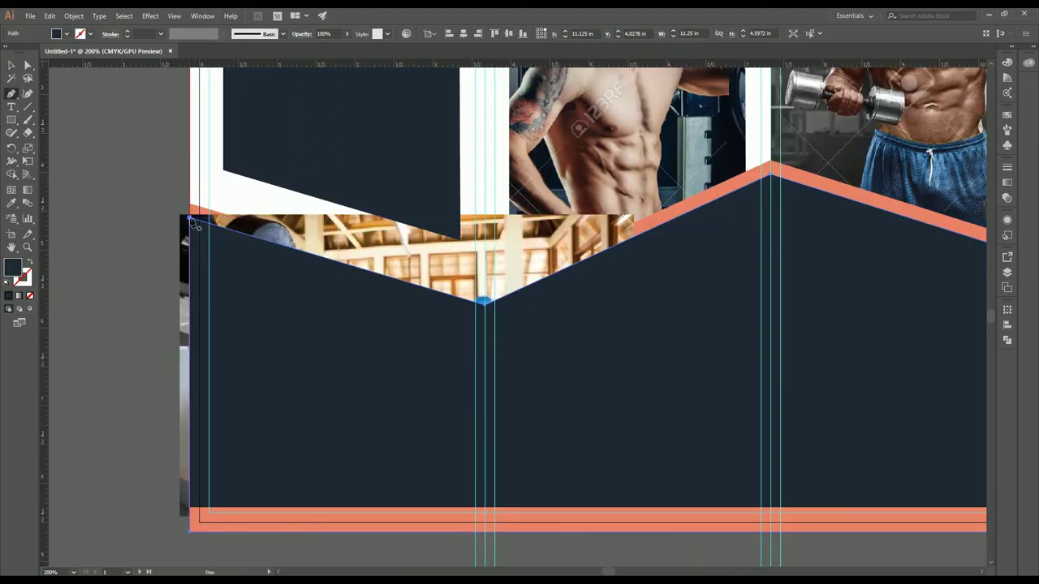
click(193, 220)
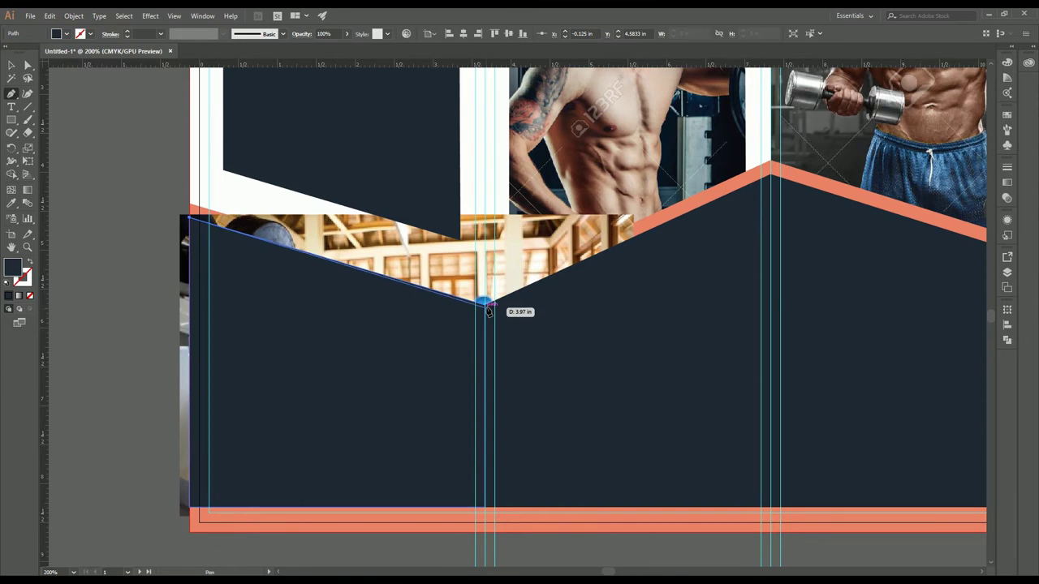
drag(484, 303, 486, 512)
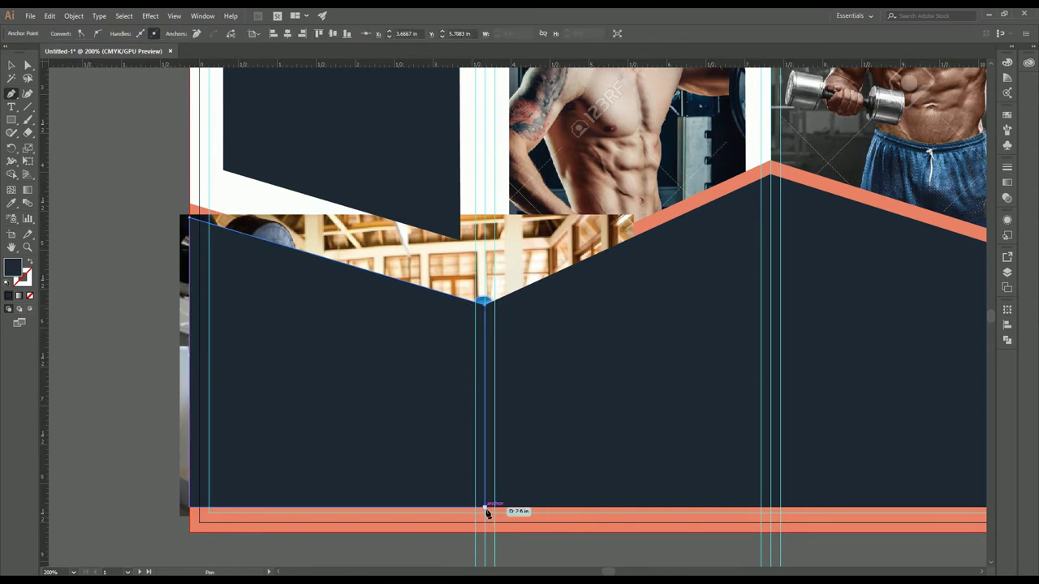
click(485, 509)
click(192, 509)
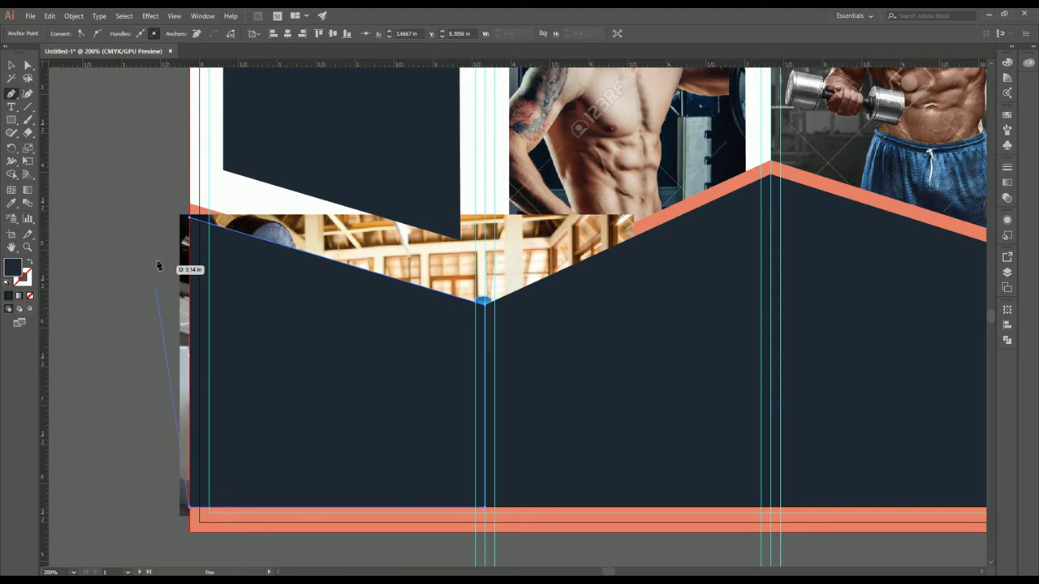
click(189, 218)
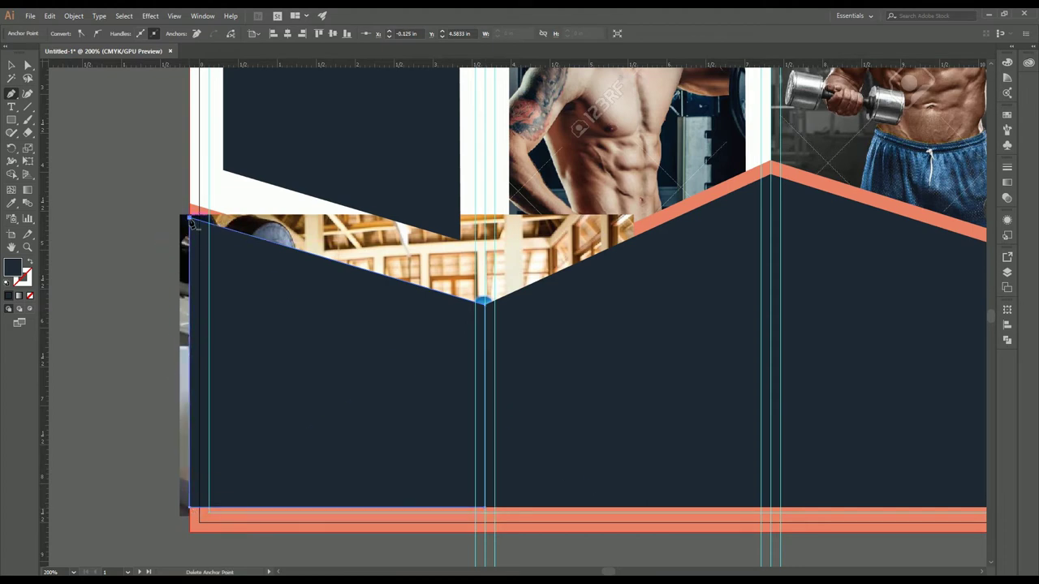
click(11, 65)
Clip the dumbbell photo inside the new dark shape with Make Clipping Mask, then deselect.
click(294, 314)
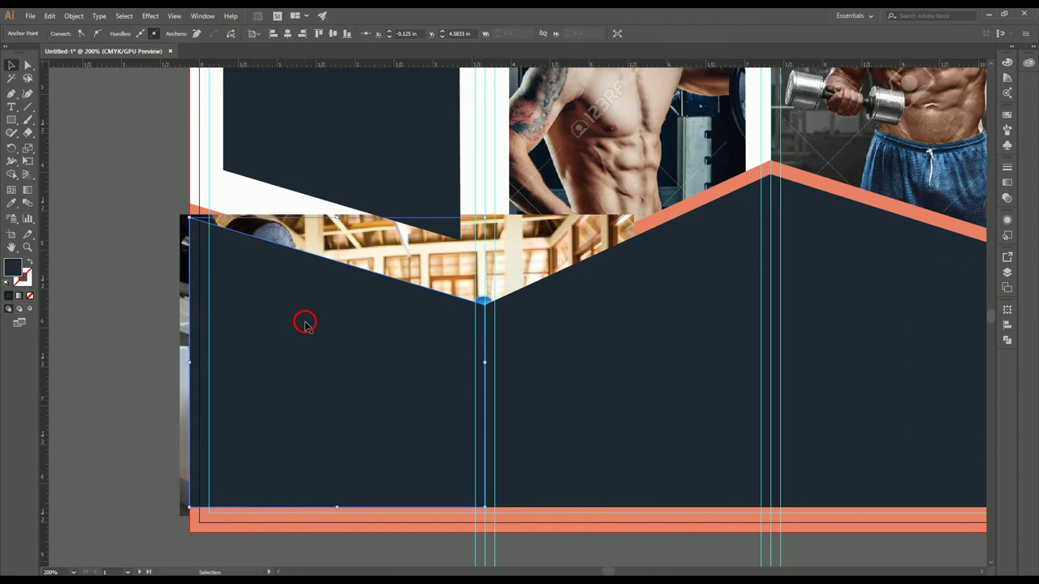
shift+click(351, 268)
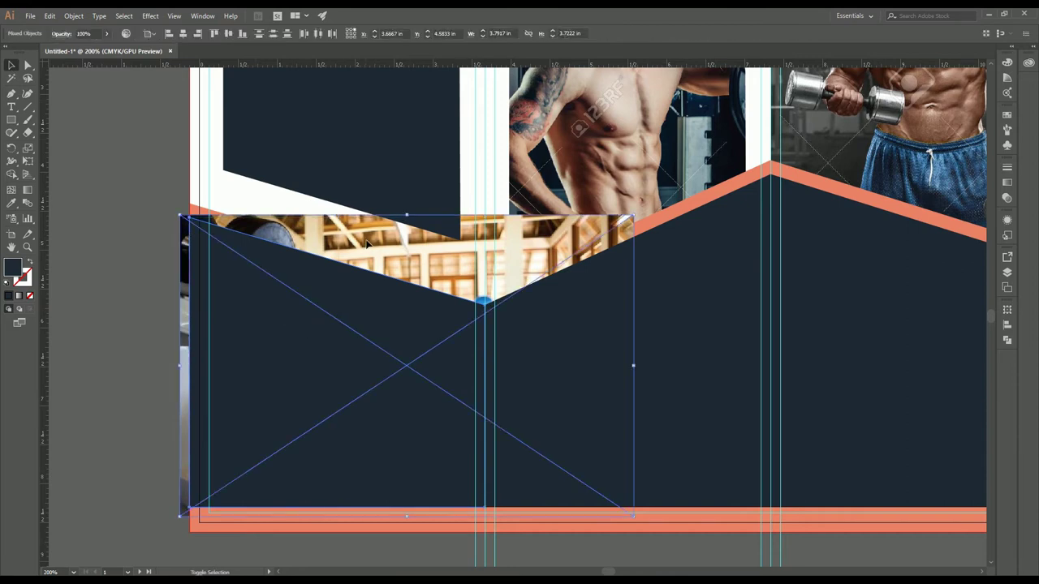
right_click(366, 241)
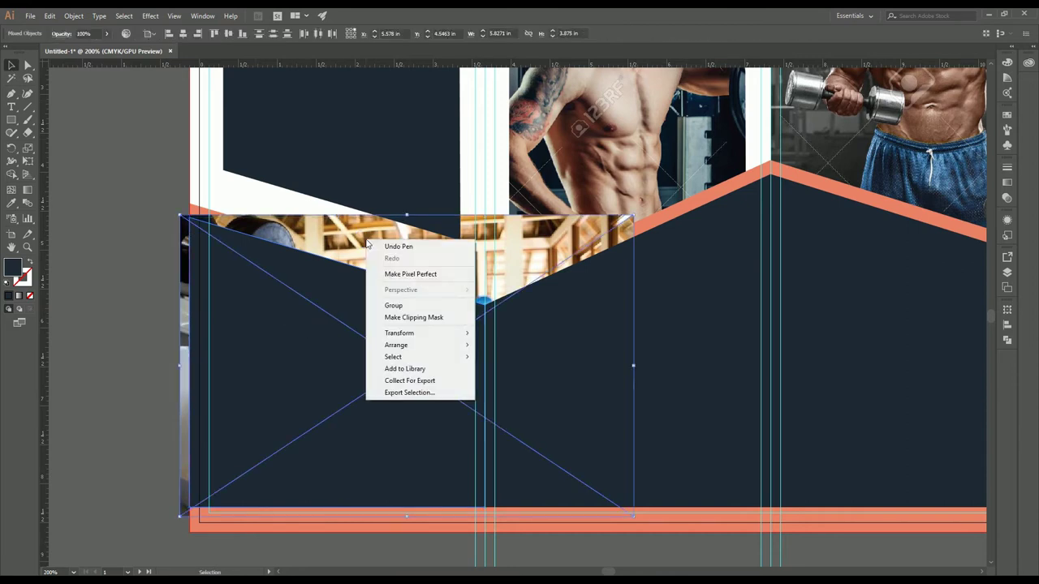
click(420, 318)
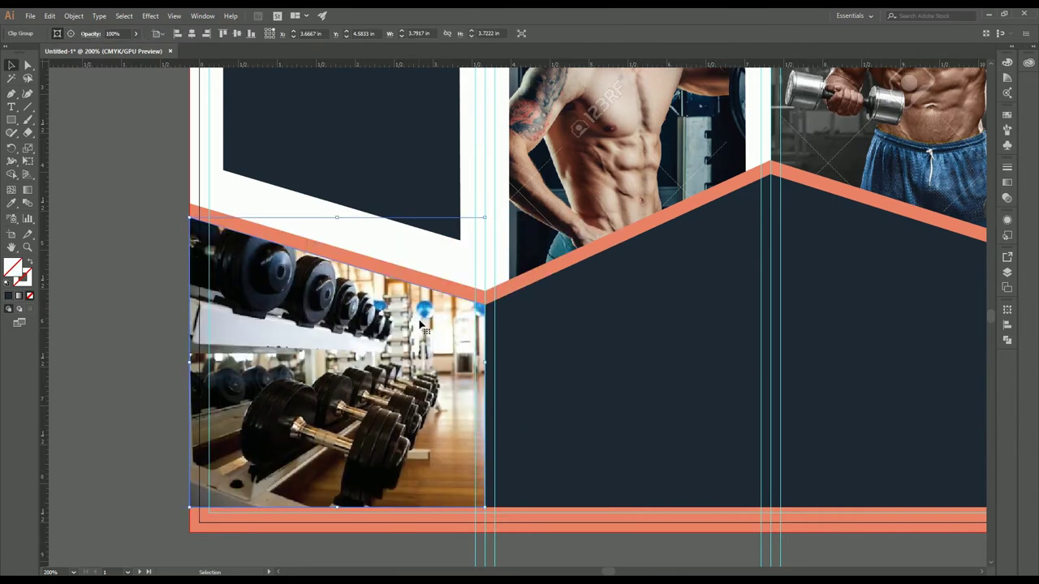
click(135, 294)
scroll(510, 368, down, 1)
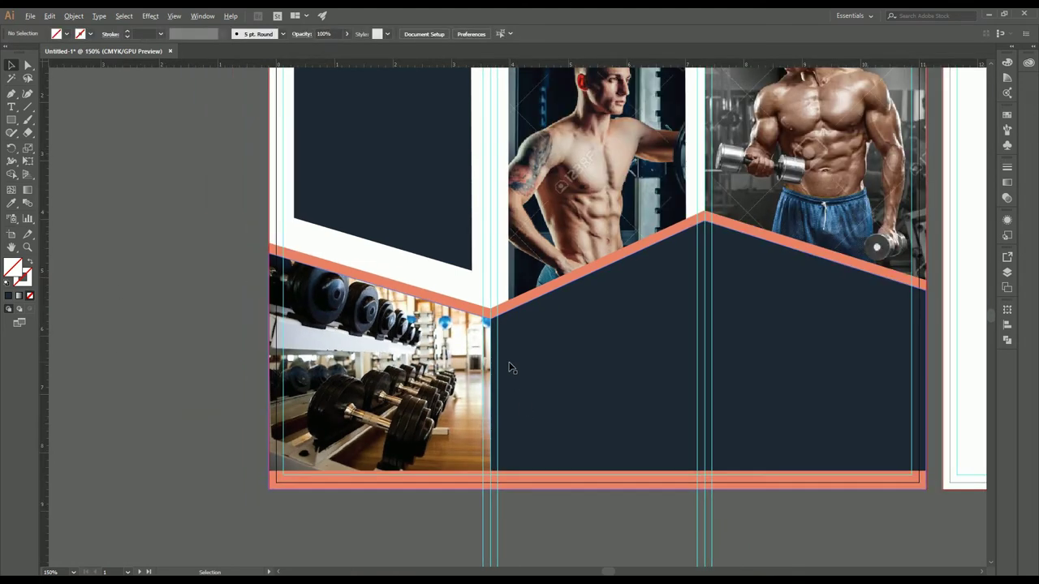
scroll(511, 367, up, 1)
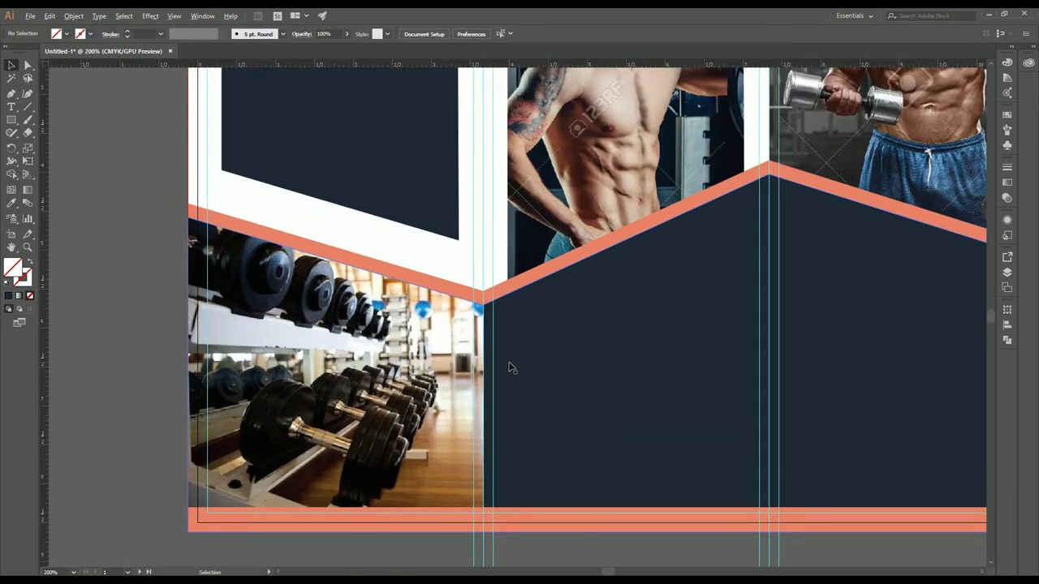
scroll(510, 367, up, 1)
scroll(509, 368, down, 3)
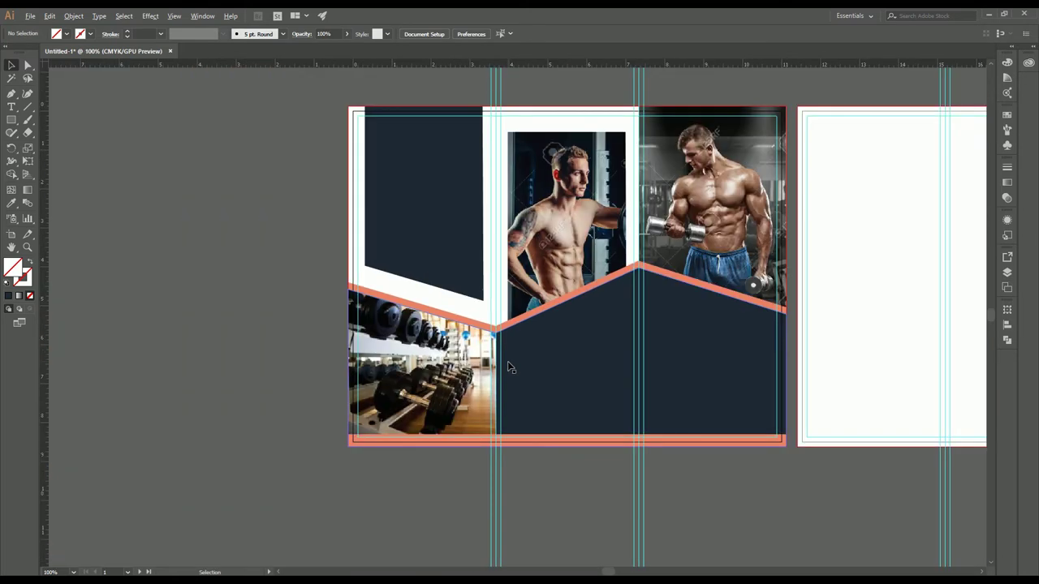
scroll(510, 367, up, 1)
scroll(509, 367, right, 4)
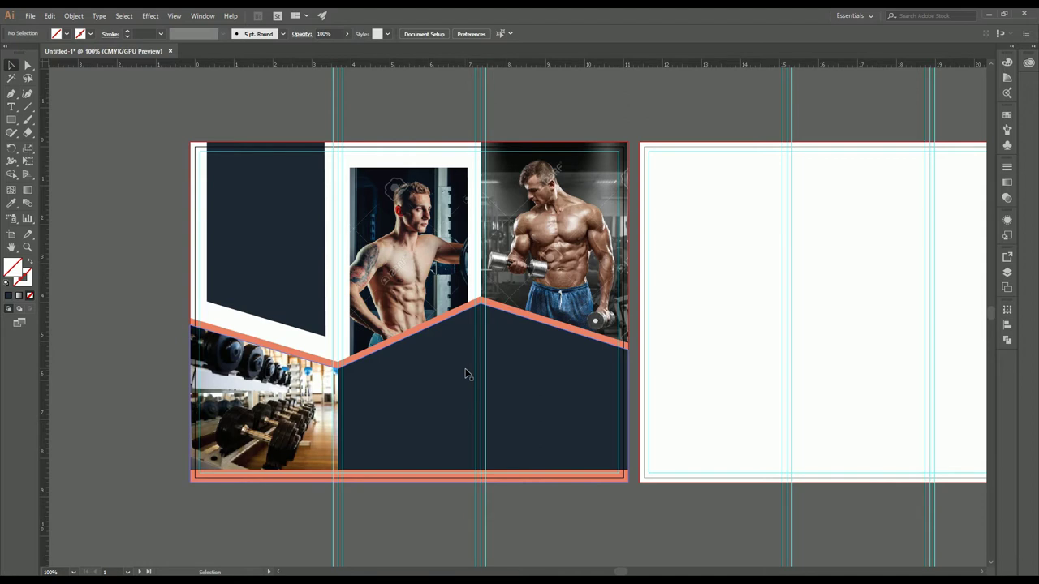
Add LOGO text on the dark panel, enlarge it, and move it right.
key(t)
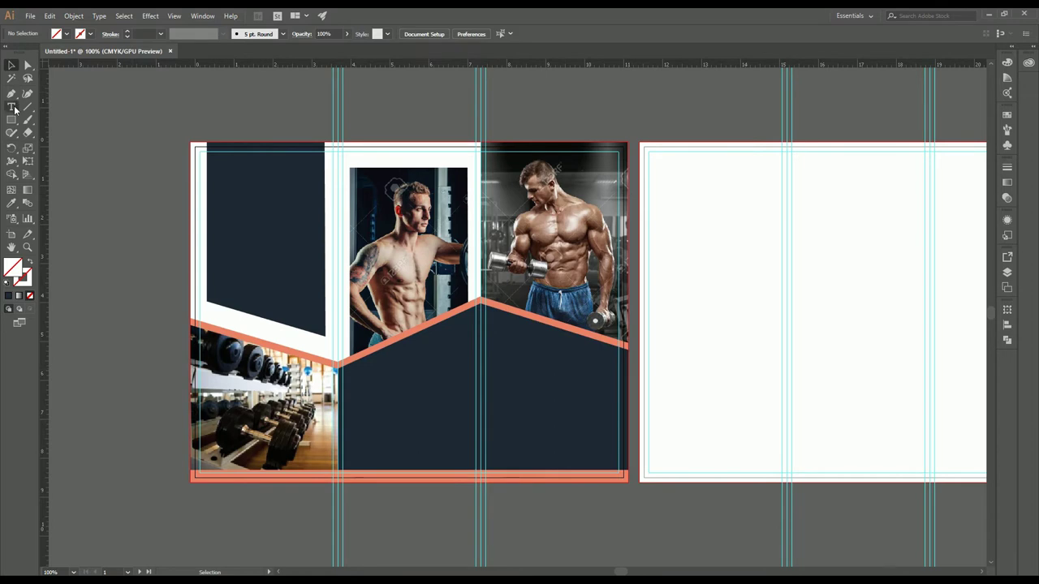
click(519, 417)
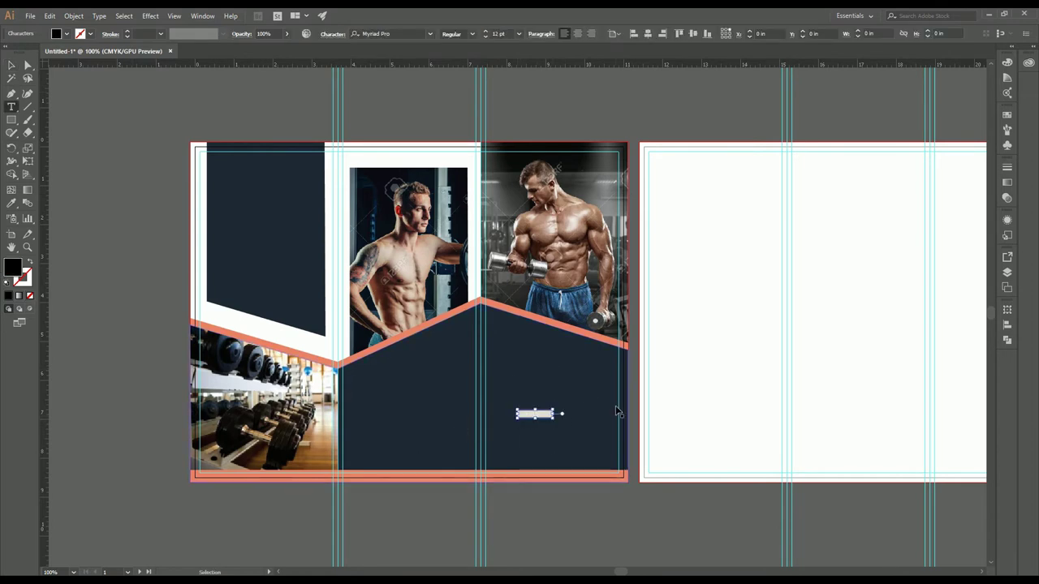
key(BackSpace)
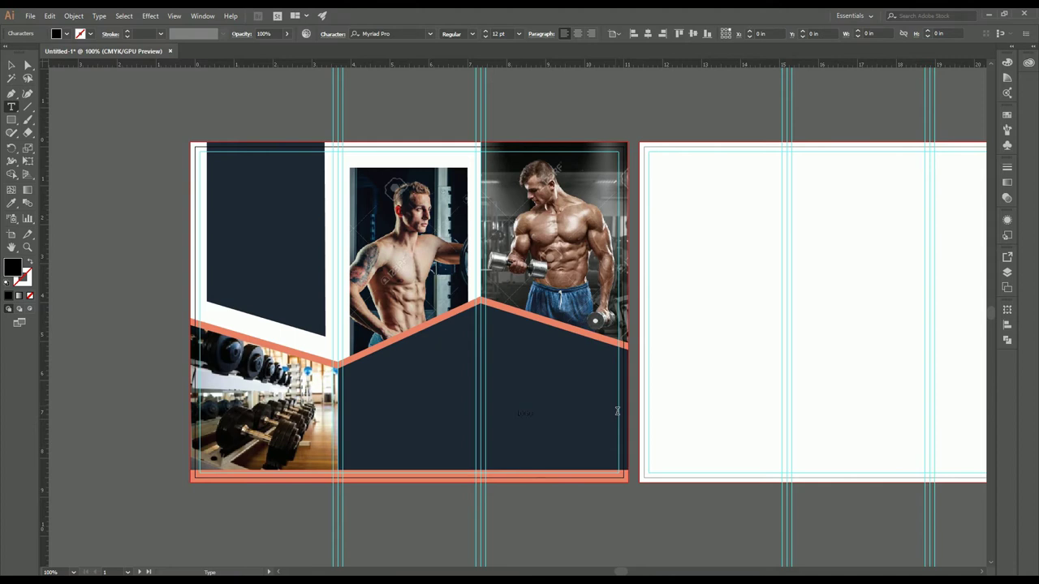
key(ctrl+a)
scroll(532, 429, up, 3)
key(Escape)
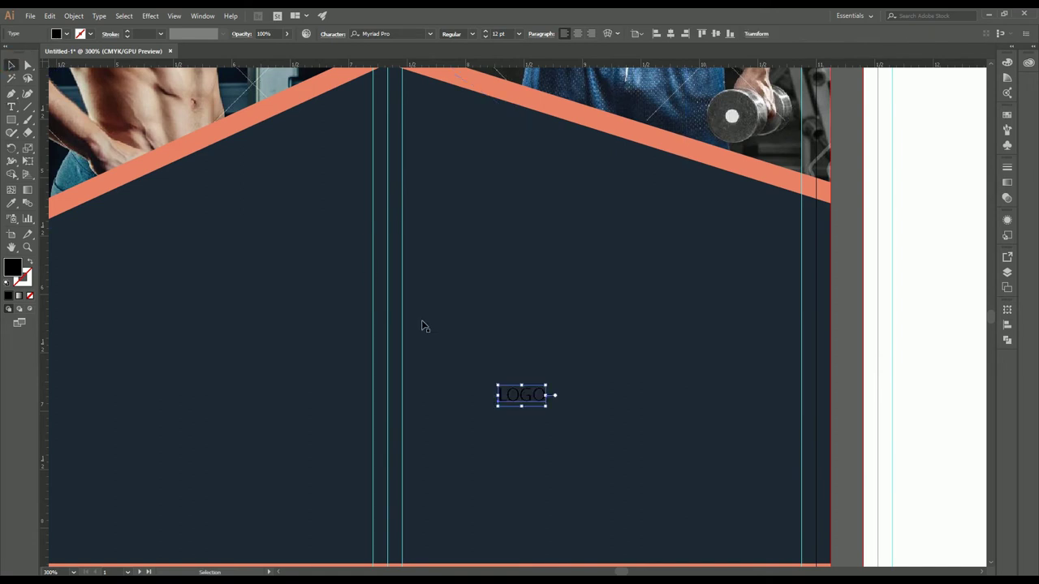
drag(490, 380, 308, 232)
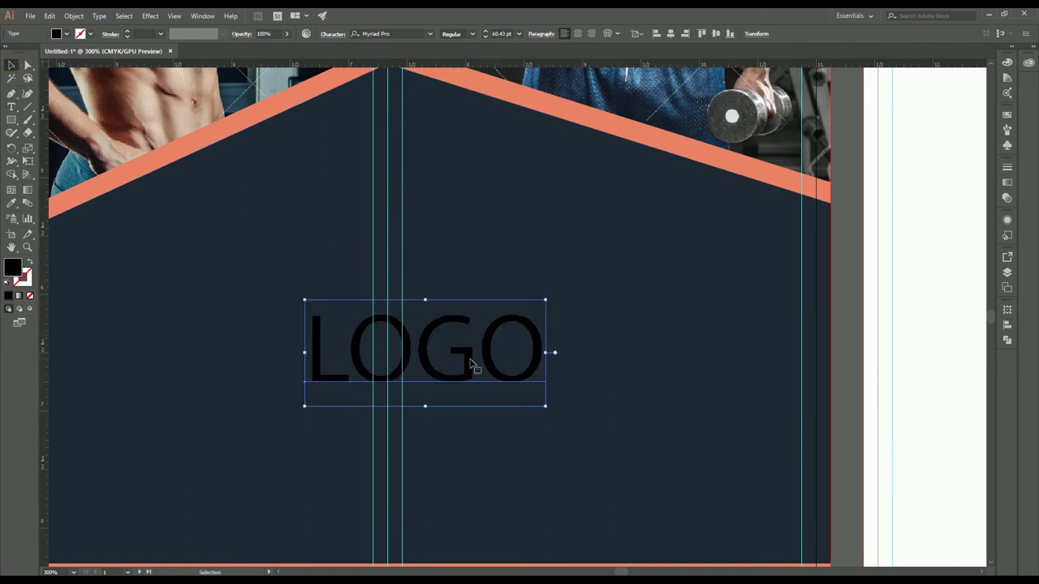
drag(473, 364, 662, 394)
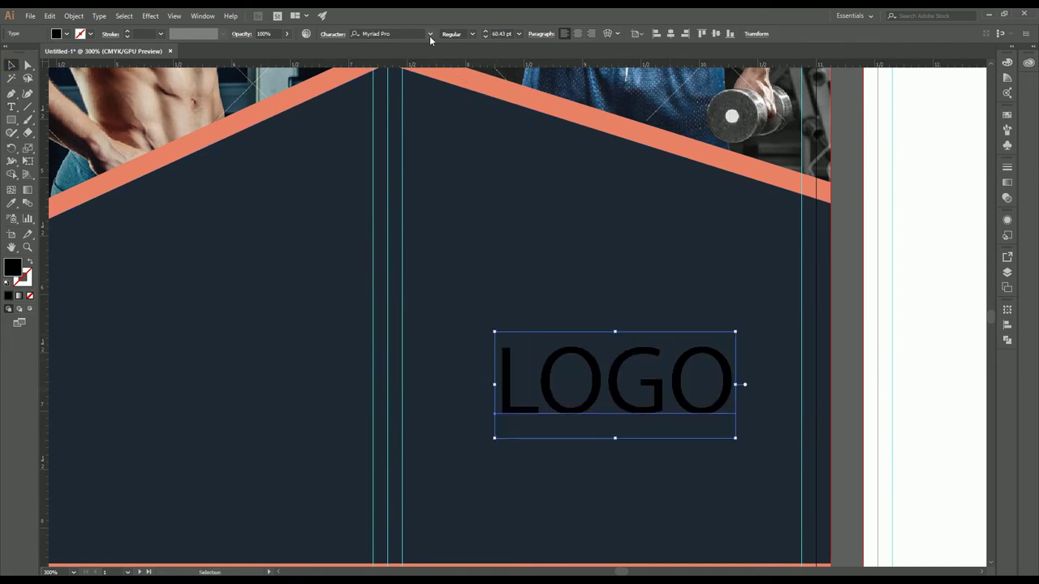
Set LOGO in Franklin Gothic Heavy with a white fill.
click(382, 33)
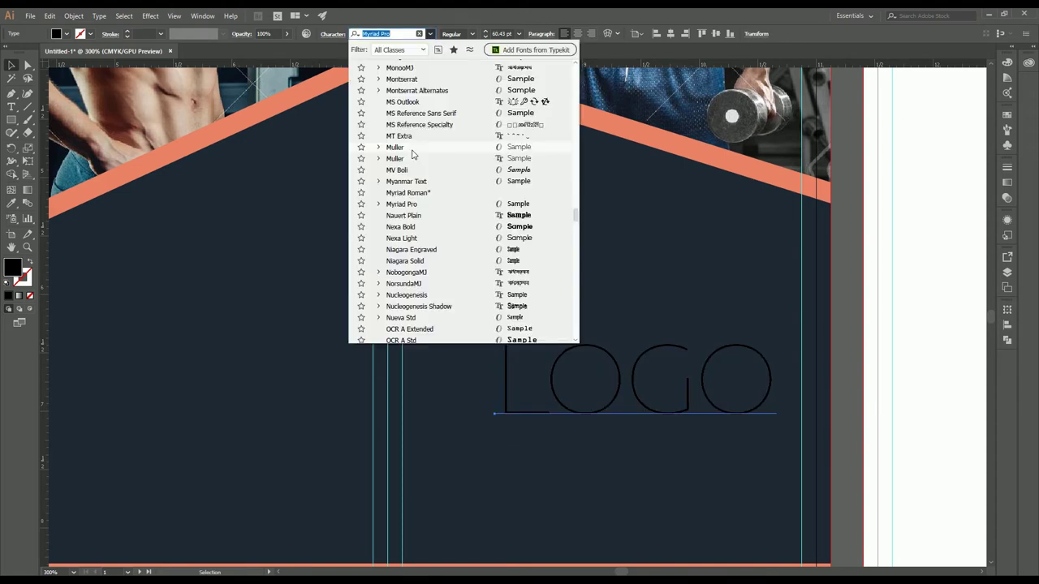
scroll(446, 198, up, 5)
scroll(447, 198, up, 15)
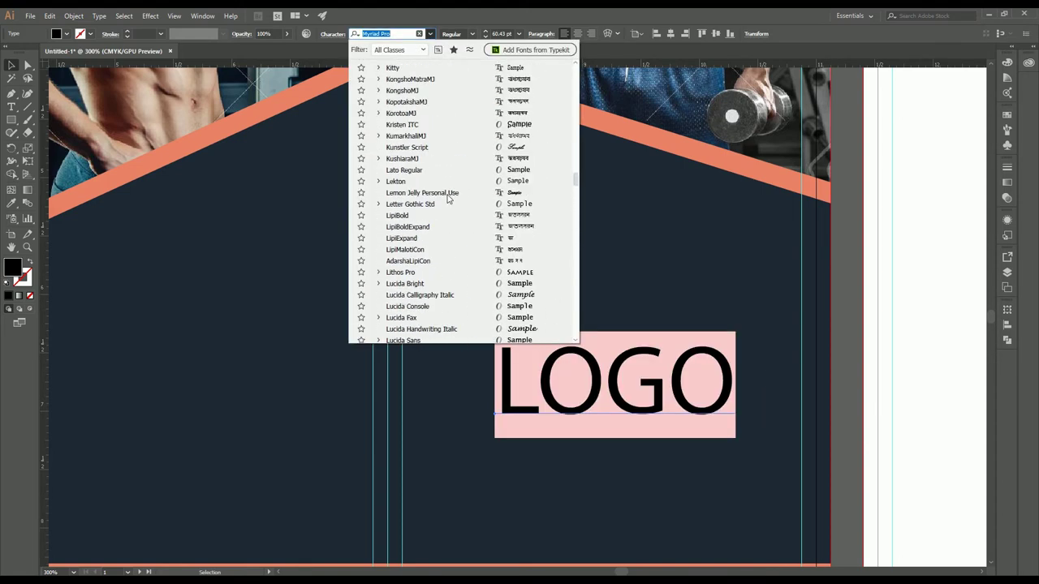
scroll(447, 198, up, 10)
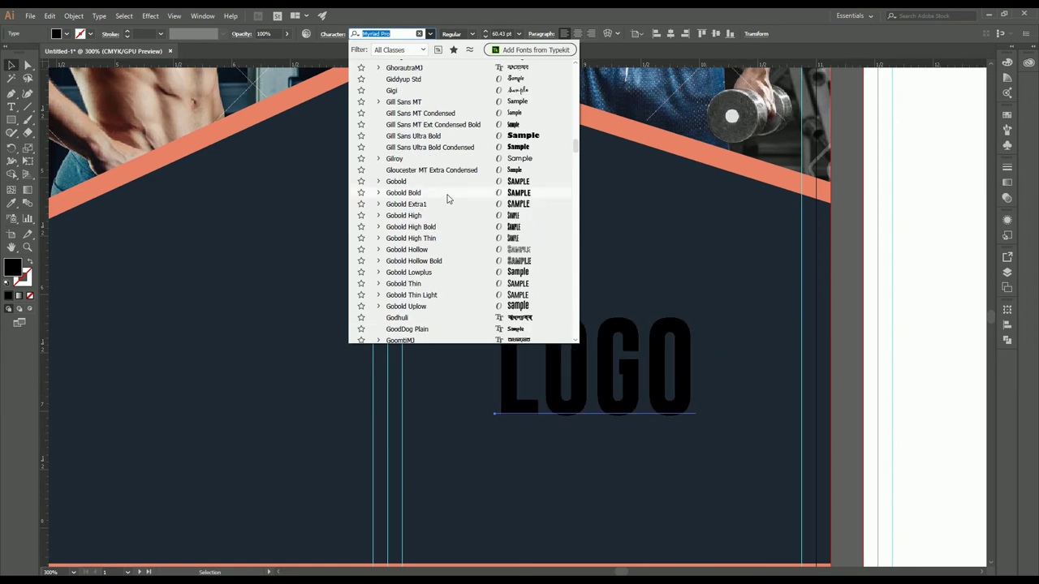
scroll(446, 198, up, 2)
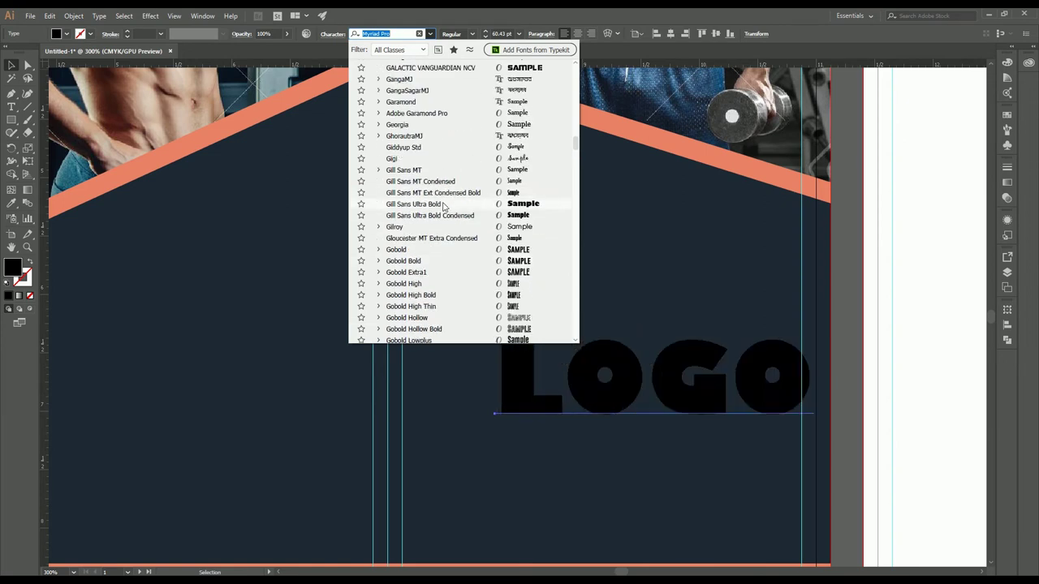
scroll(443, 204, up, 5)
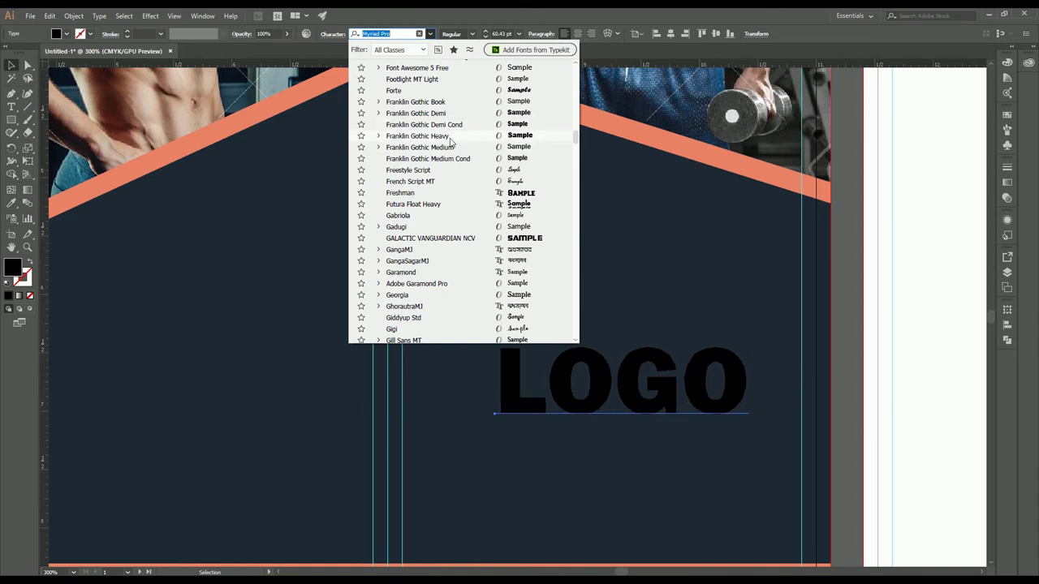
click(417, 135)
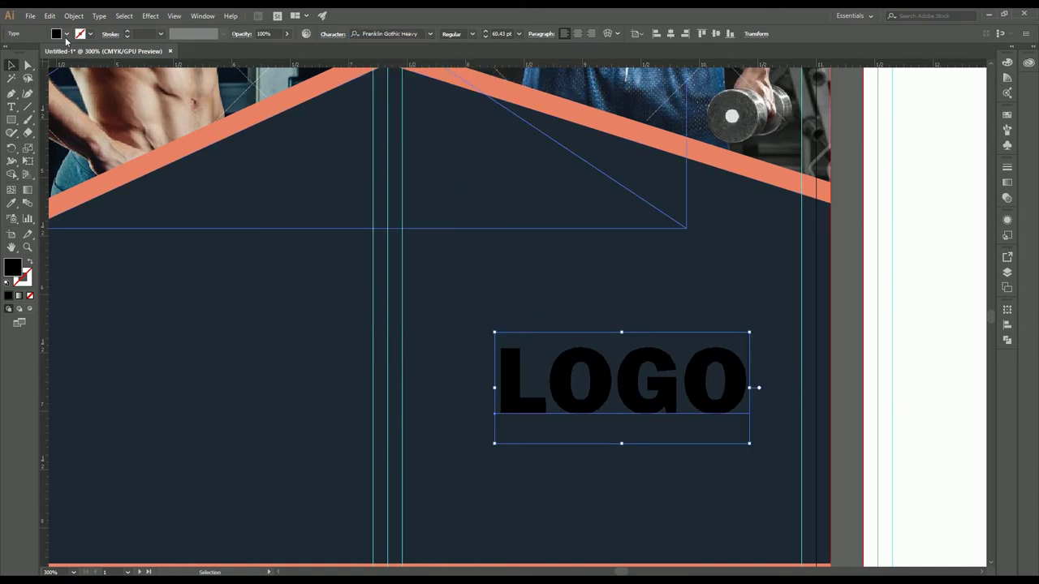
click(66, 35)
click(27, 53)
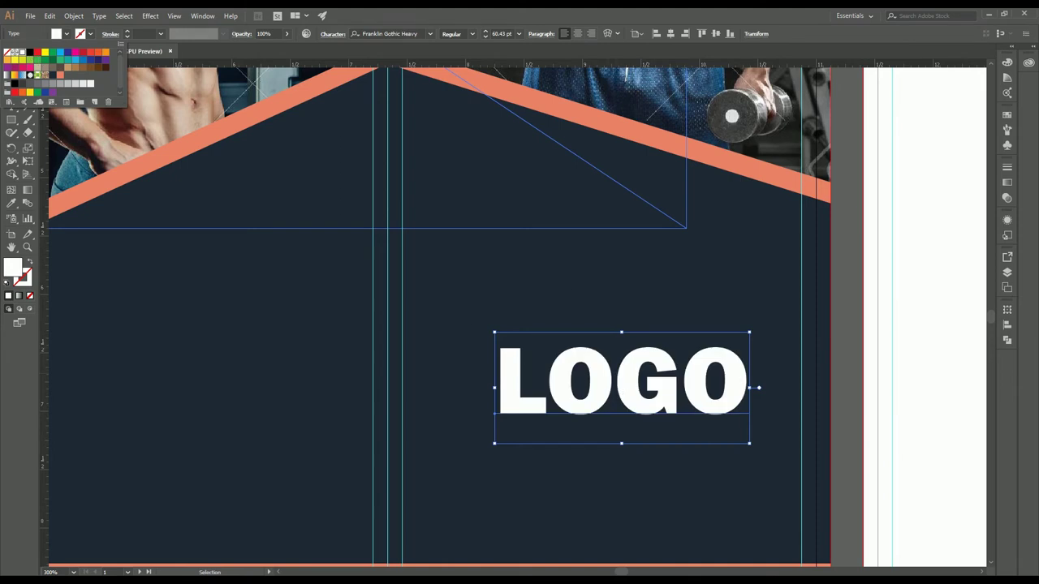
Enlarge LOGO to about 79.7 pt and place it in the panel's lower right.
key(ctrl+minus)
key(ctrl+minus)
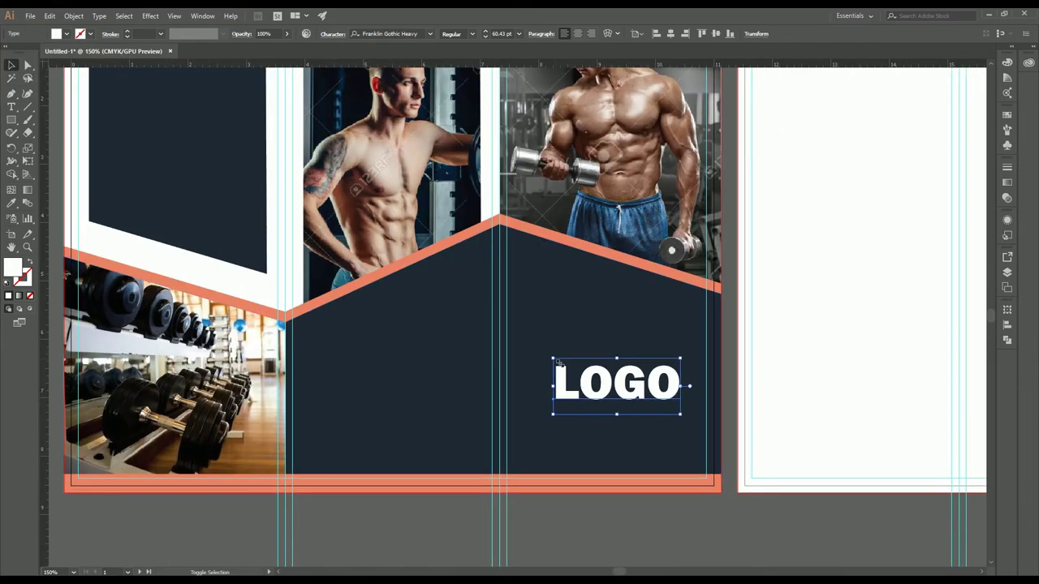
drag(554, 359, 512, 340)
drag(628, 384, 644, 410)
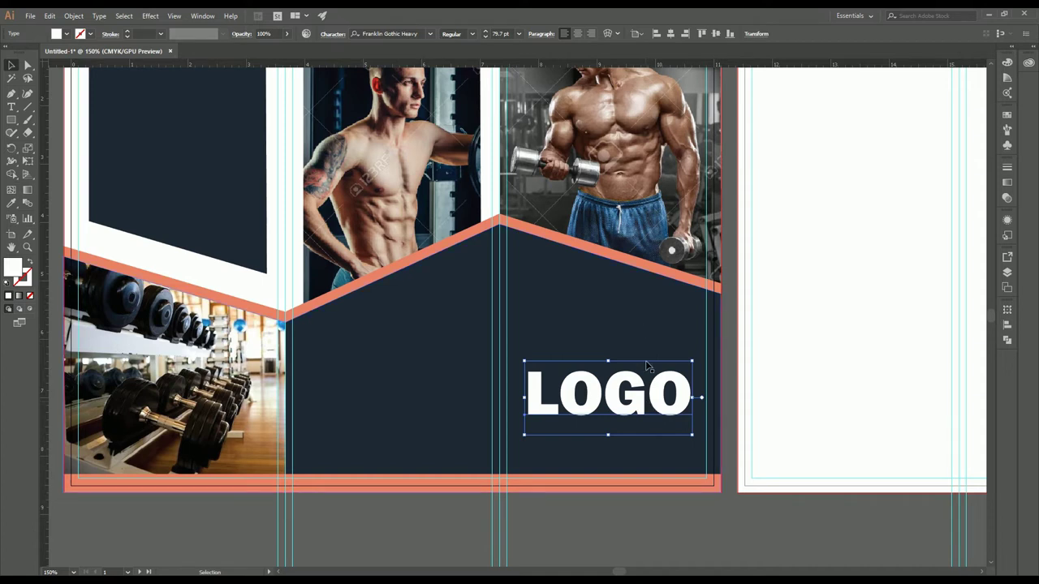
click(645, 332)
click(609, 393)
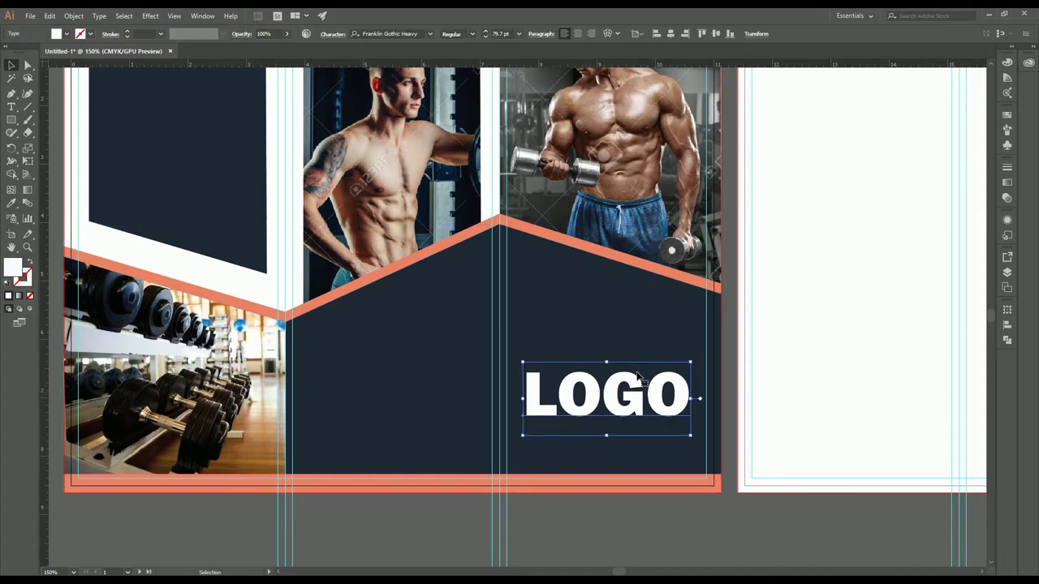
click(534, 322)
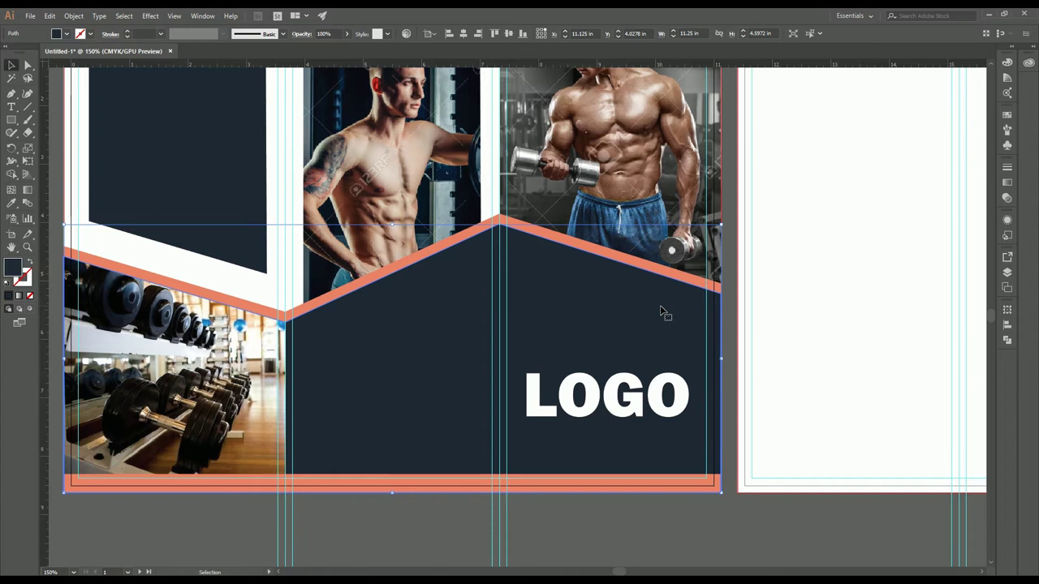
Add SLOGAN TEXT above LOGO, colour it like the salmon stripe, and enlarge it.
click(12, 107)
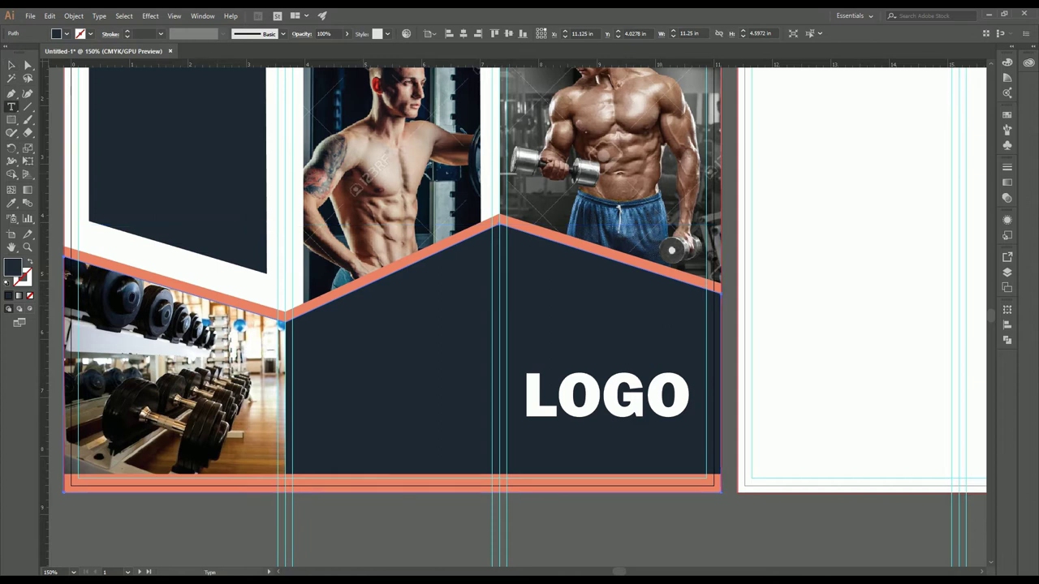
click(546, 323)
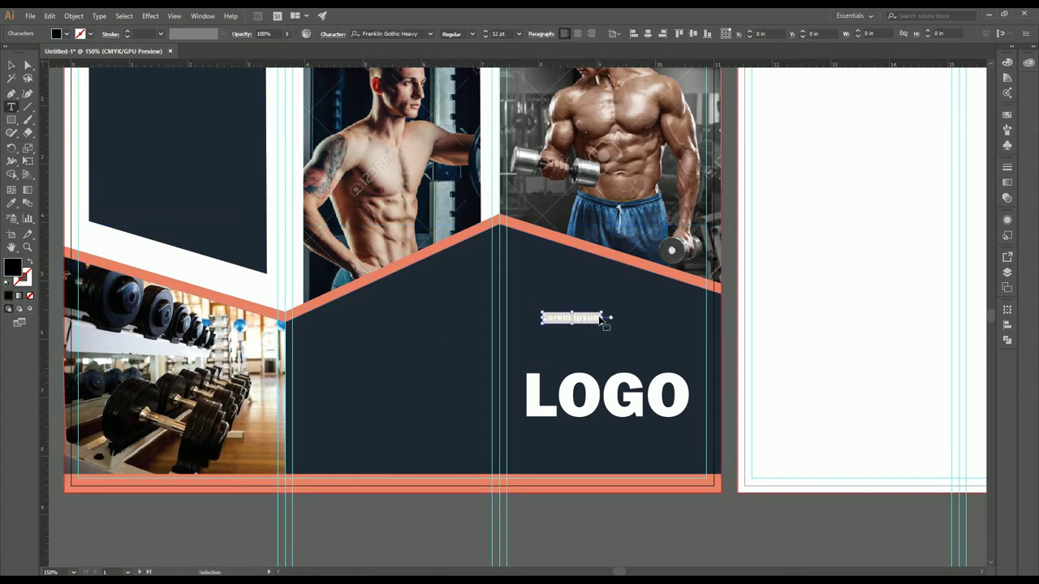
text(s)
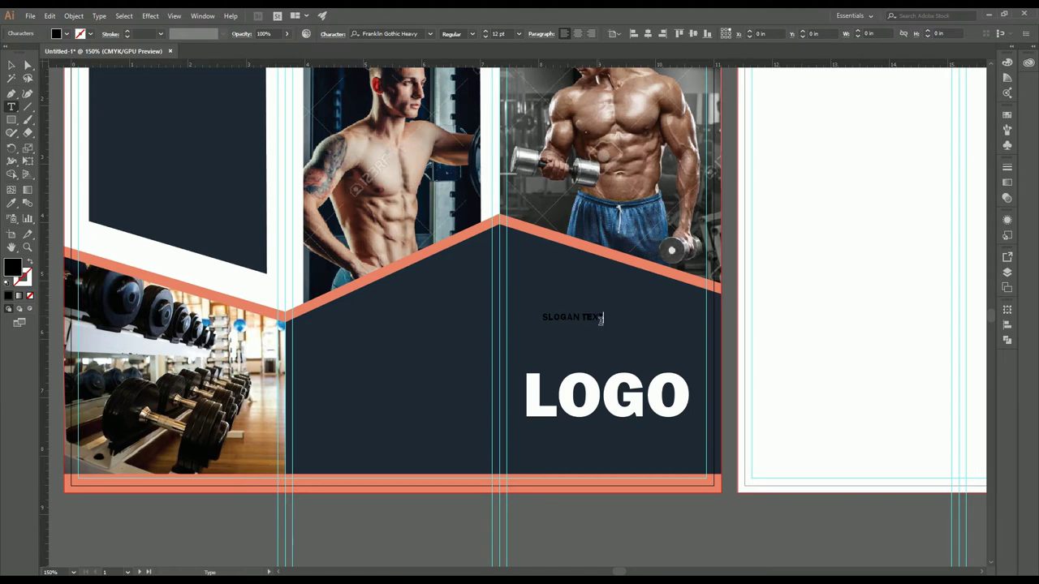
click(12, 65)
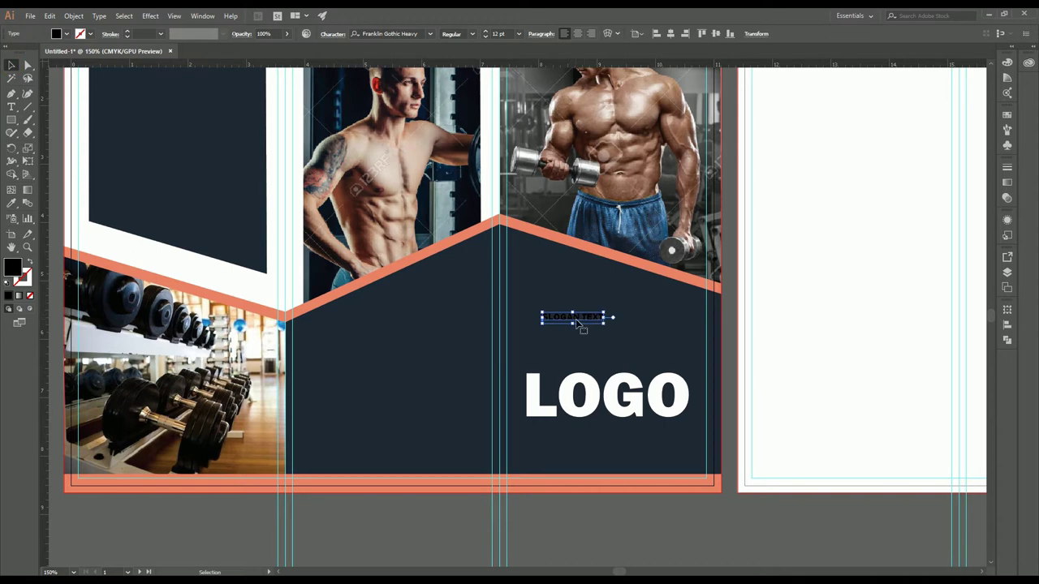
key(i)
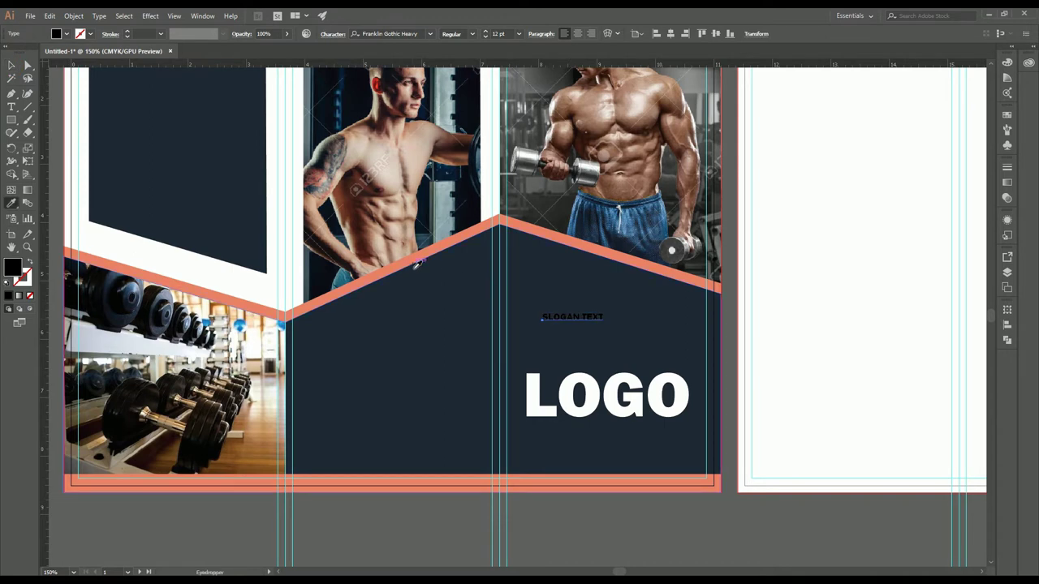
click(418, 262)
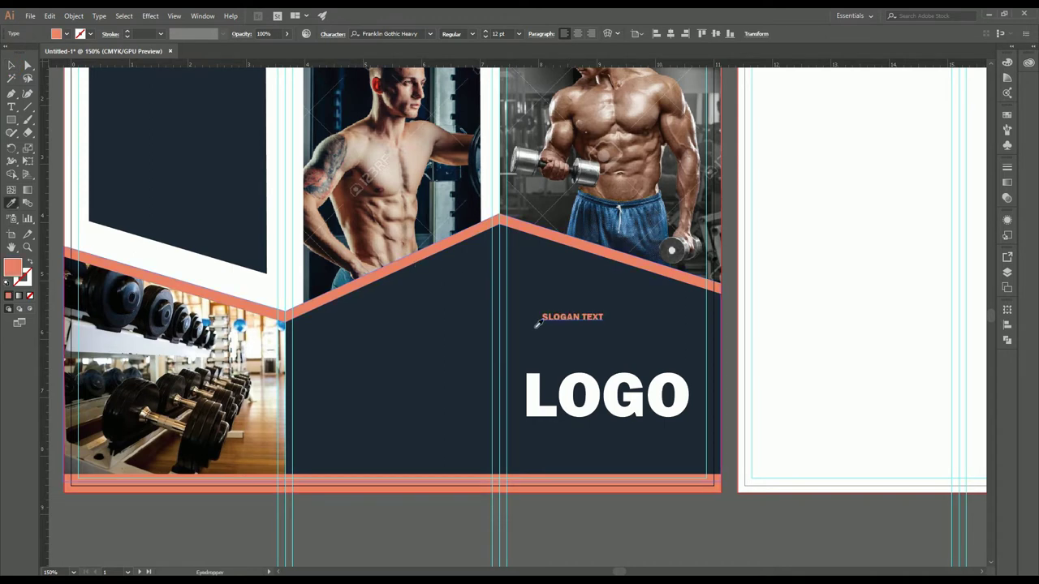
click(12, 66)
drag(543, 316, 649, 344)
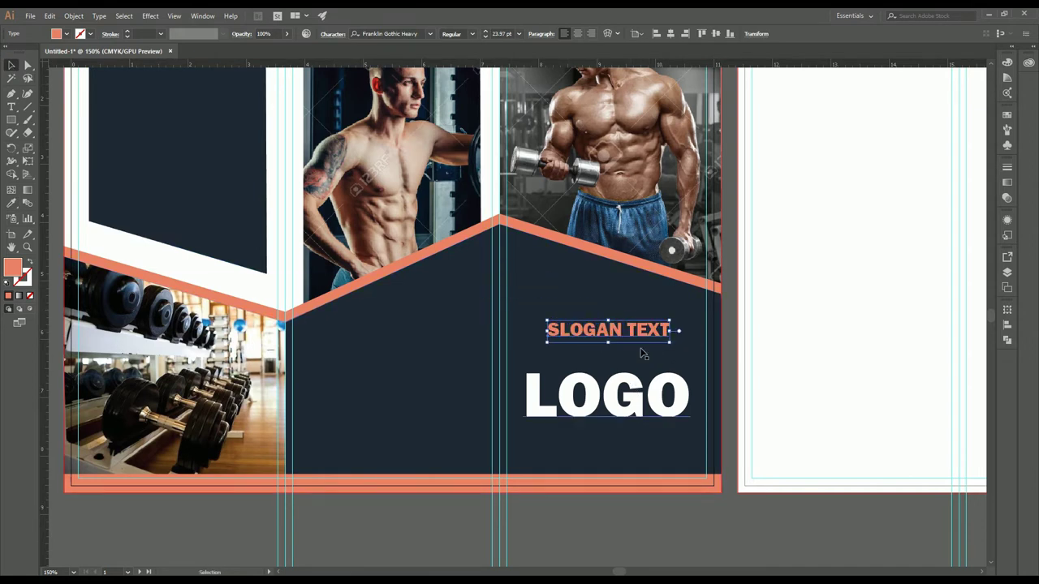
Set the slogan in Franklin Gothic Demi at about 29 pt, centred above LOGO.
click(430, 34)
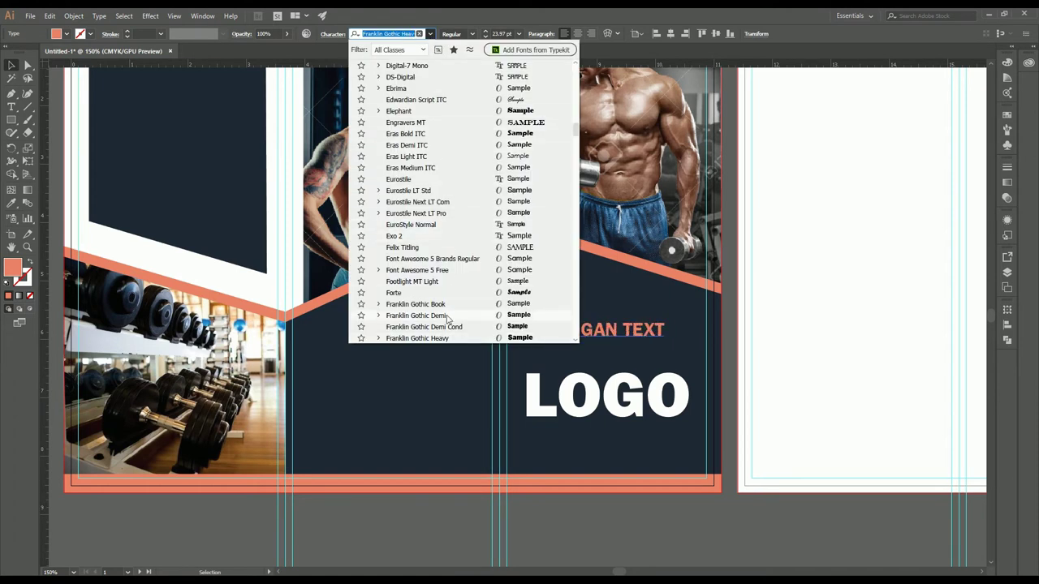
click(448, 318)
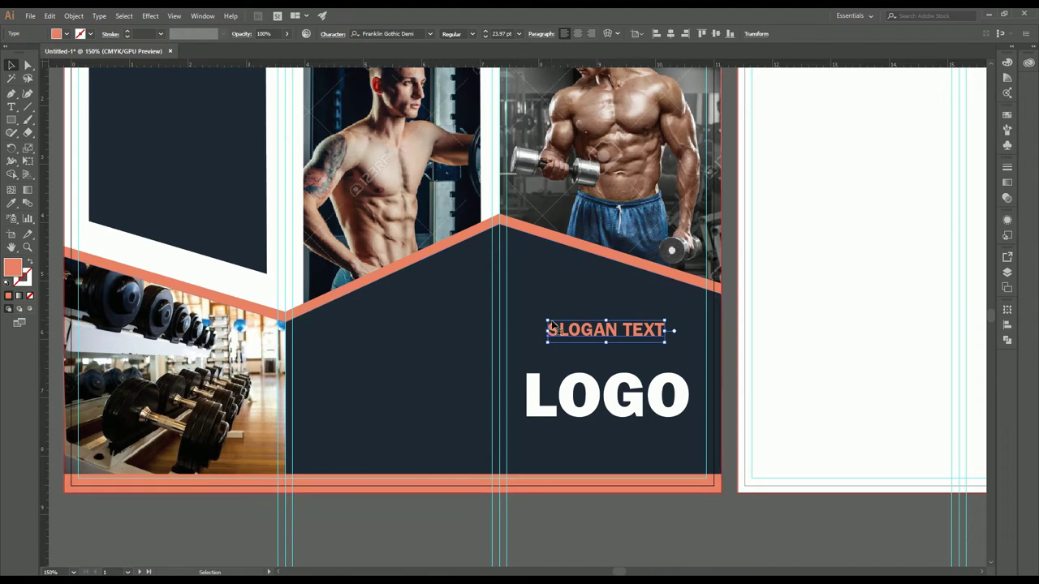
drag(547, 322, 521, 312)
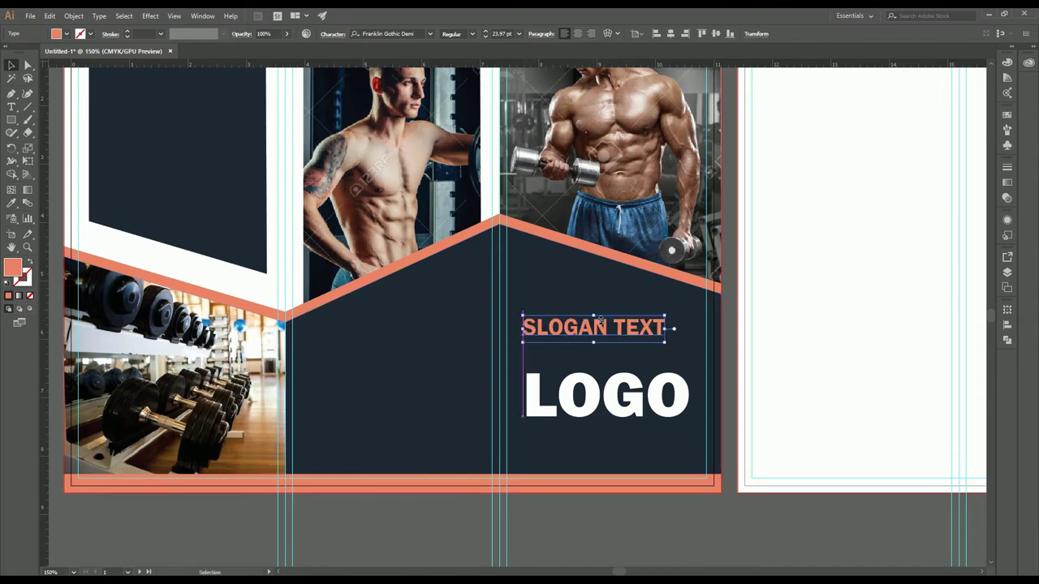
drag(610, 331, 646, 336)
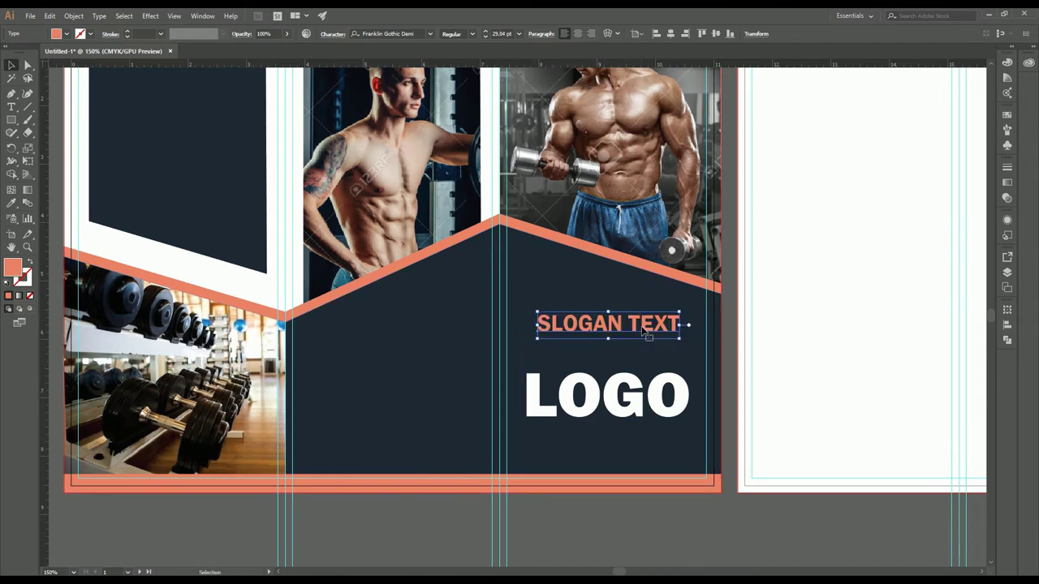
click(626, 291)
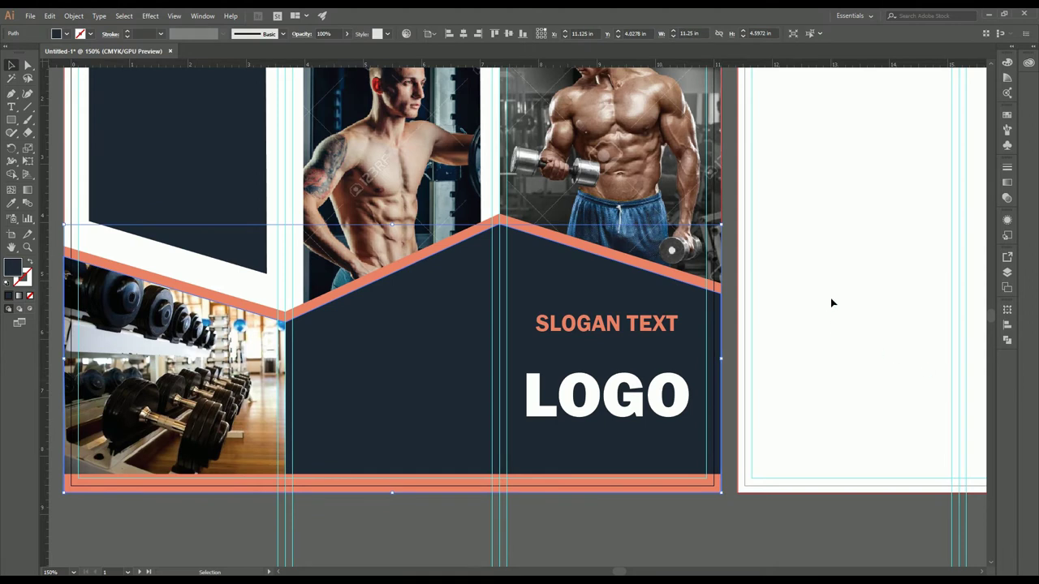
click(873, 288)
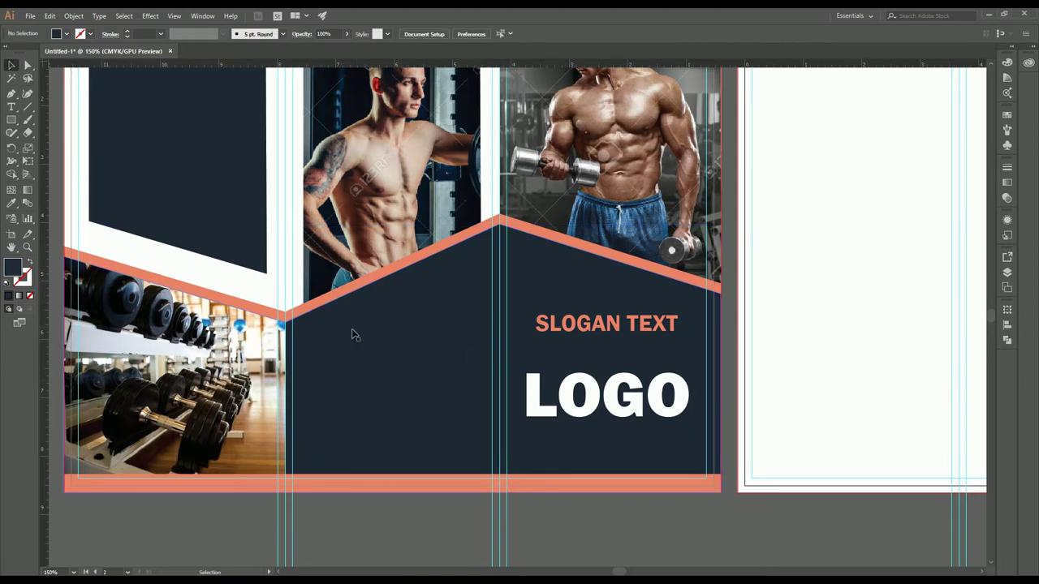
Type CONTACT US on the middle navy panel and give it a white fill.
click(12, 106)
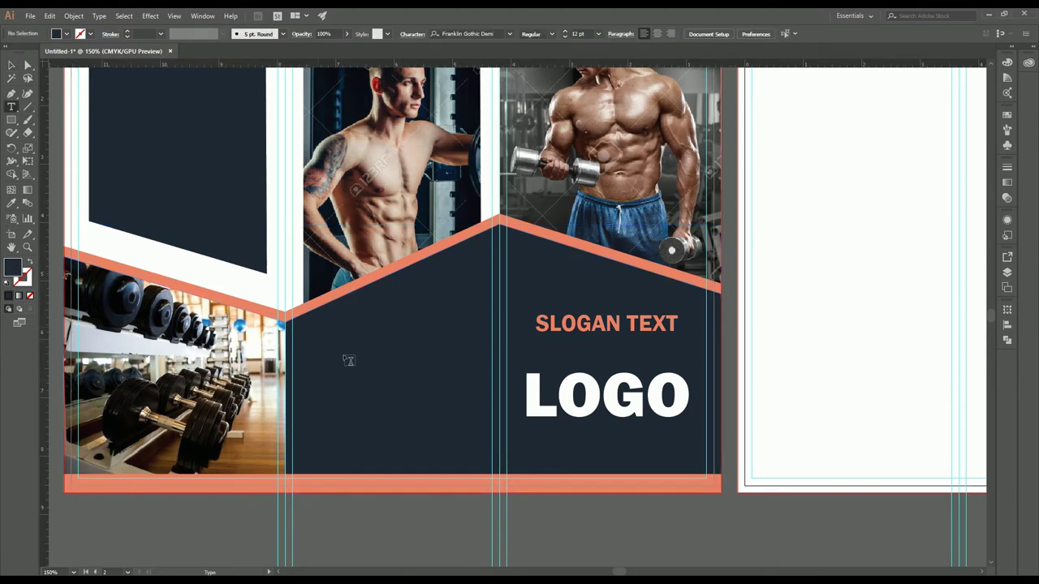
click(328, 346)
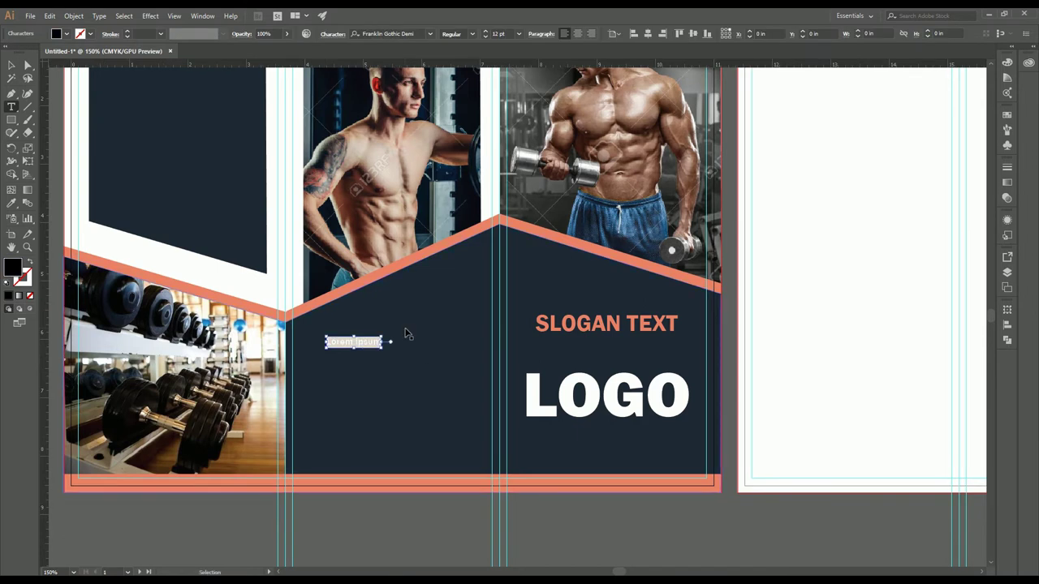
text(G)
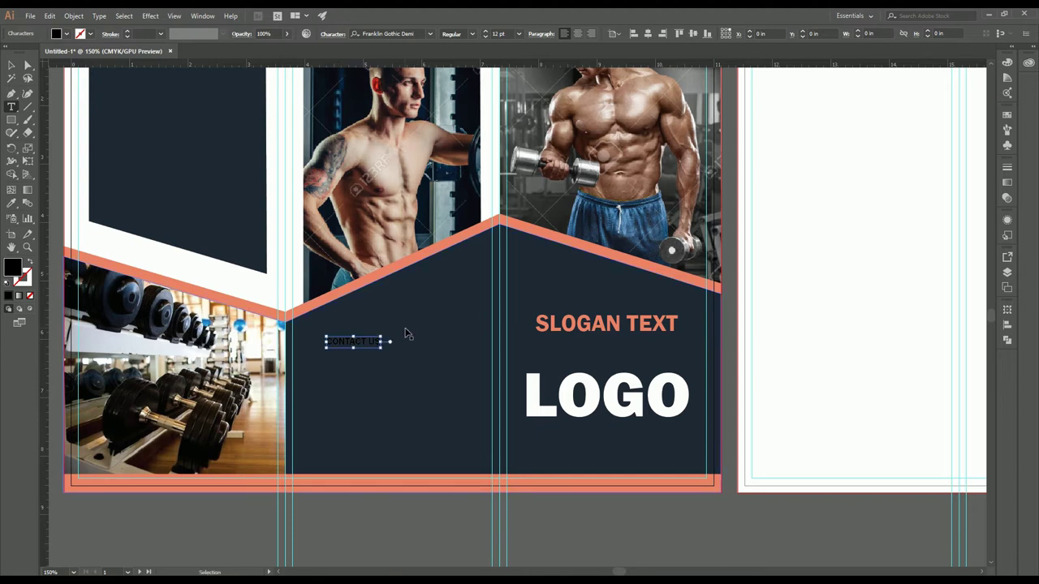
key(ctrl+a)
click(67, 35)
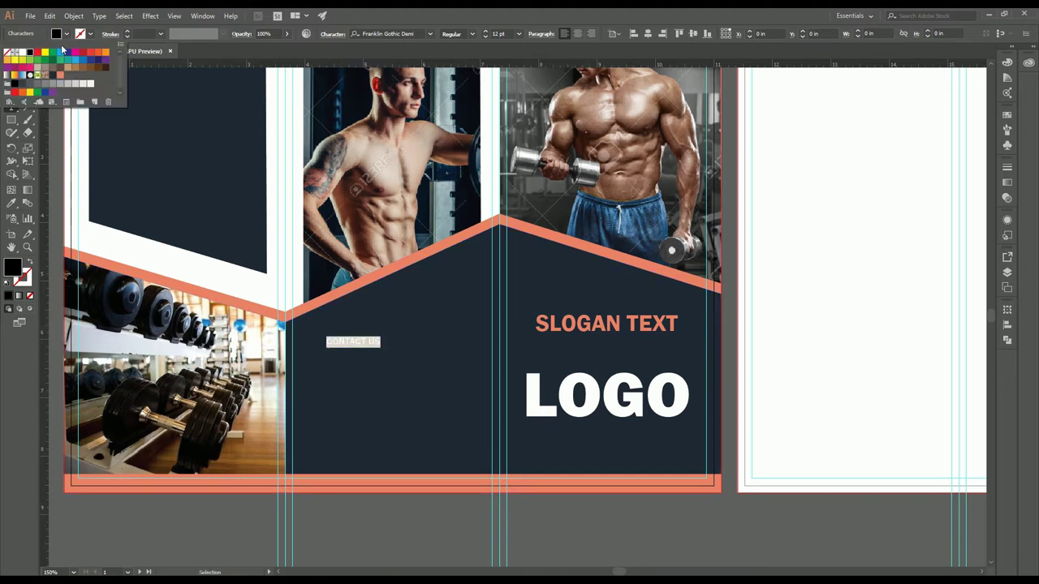
click(27, 54)
key(Escape)
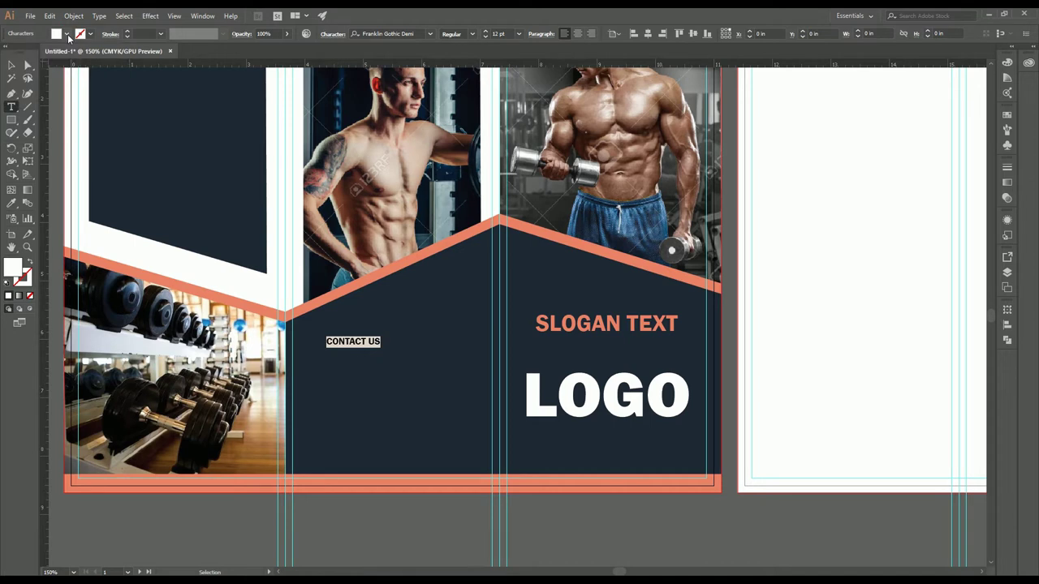
key(Escape)
Scale CONTACT US to about 28 pt in Franklin Gothic Medium, centre-aligned on the panel.
drag(325, 336, 254, 322)
drag(367, 340, 440, 339)
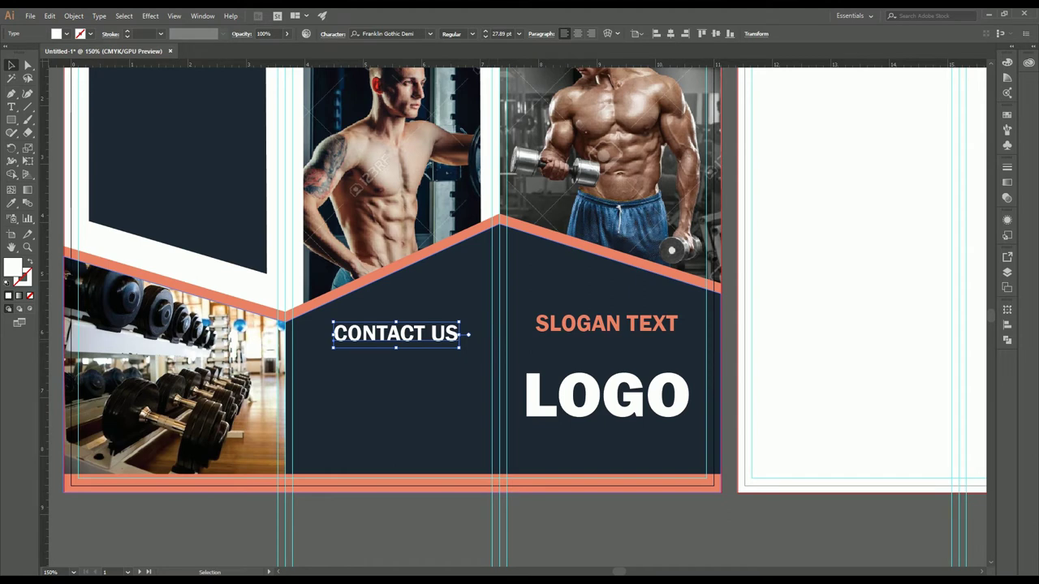
click(431, 36)
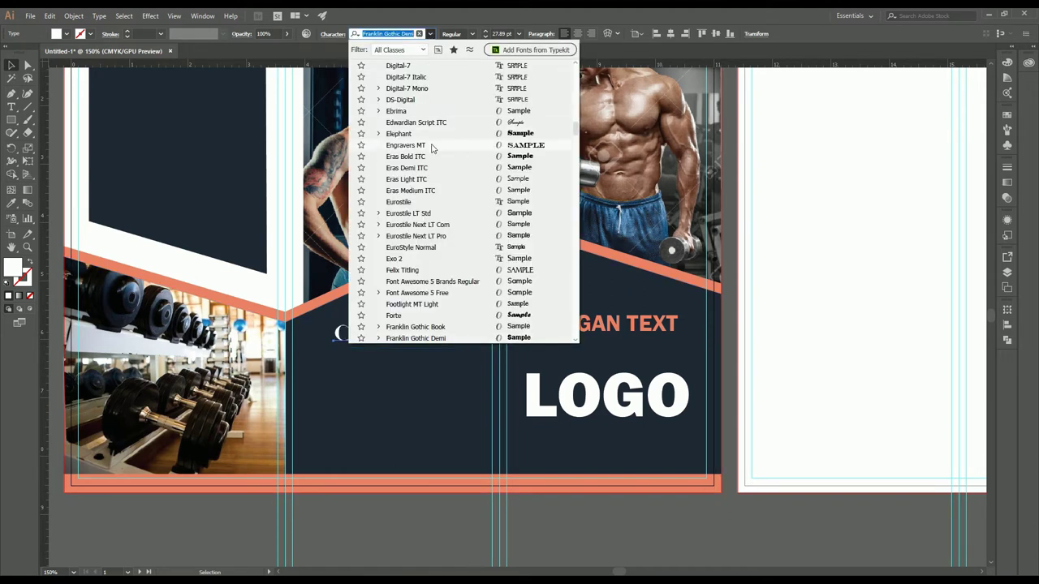
scroll(454, 214, down, 2)
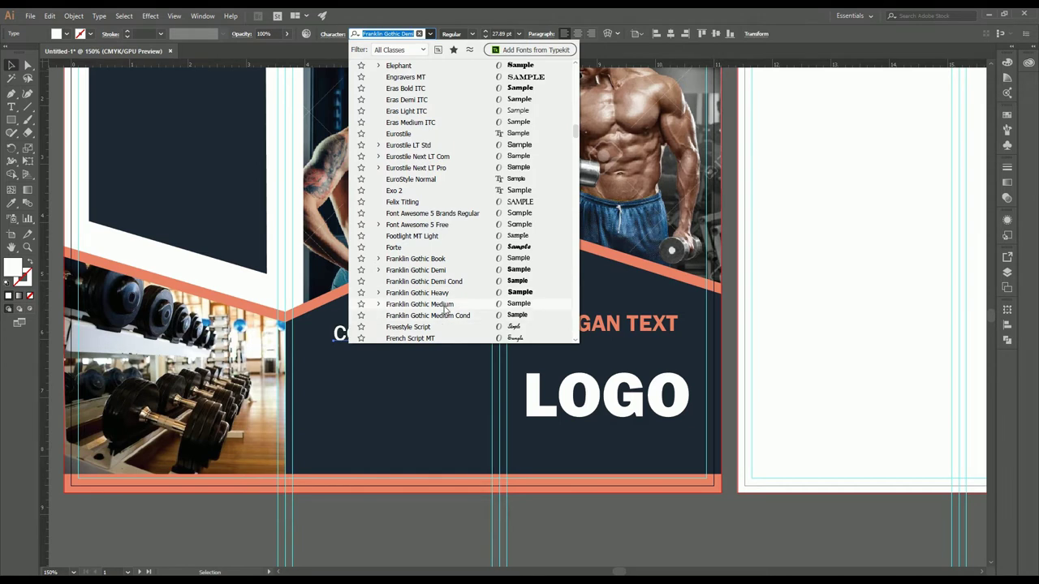
click(443, 303)
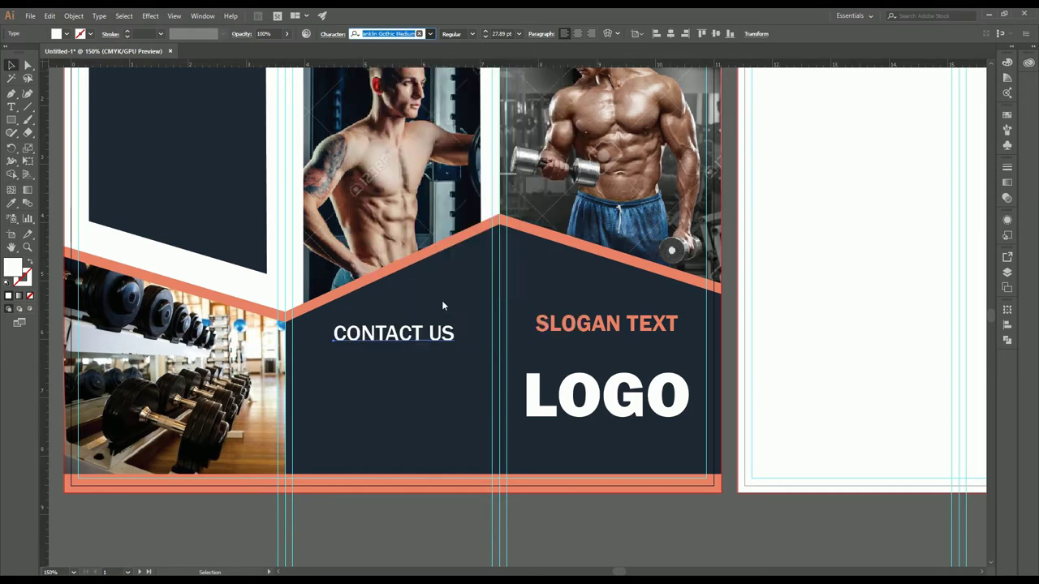
drag(419, 335, 423, 335)
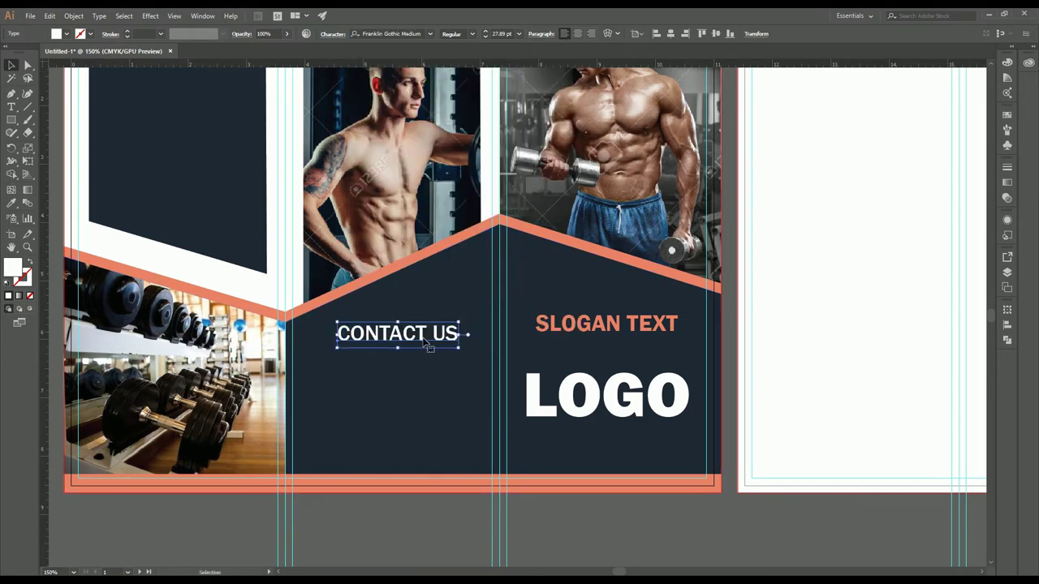
click(577, 36)
drag(367, 341, 426, 341)
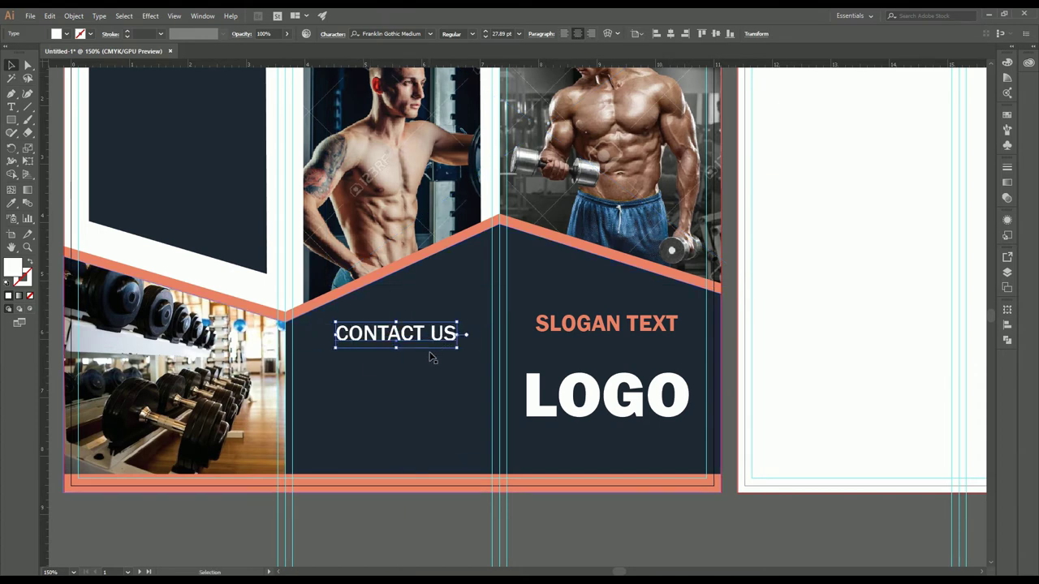
click(420, 385)
scroll(427, 383, down, 1)
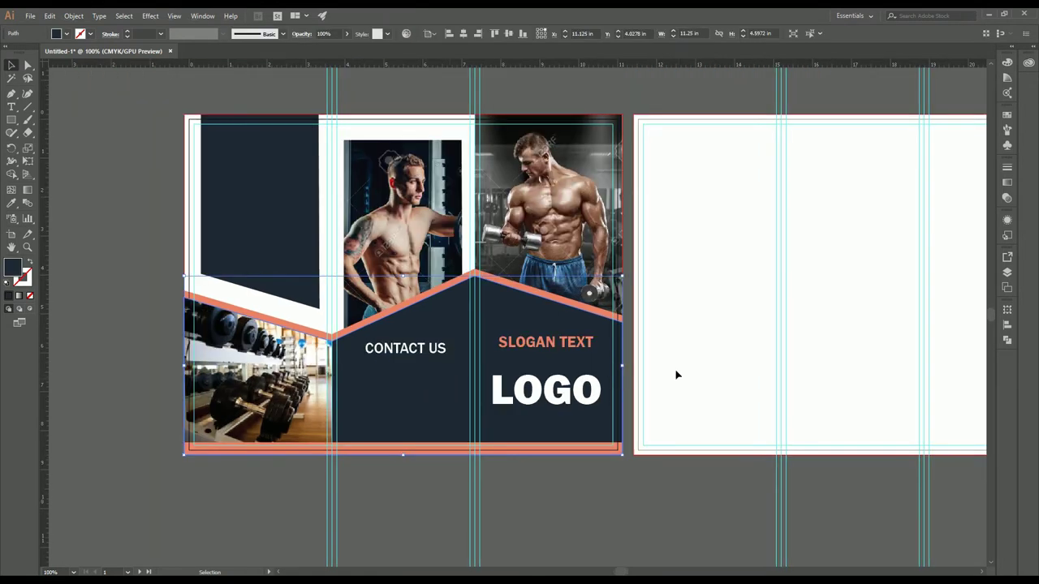
Duplicate the CONTACT US heading to the top of the left panel.
click(415, 355)
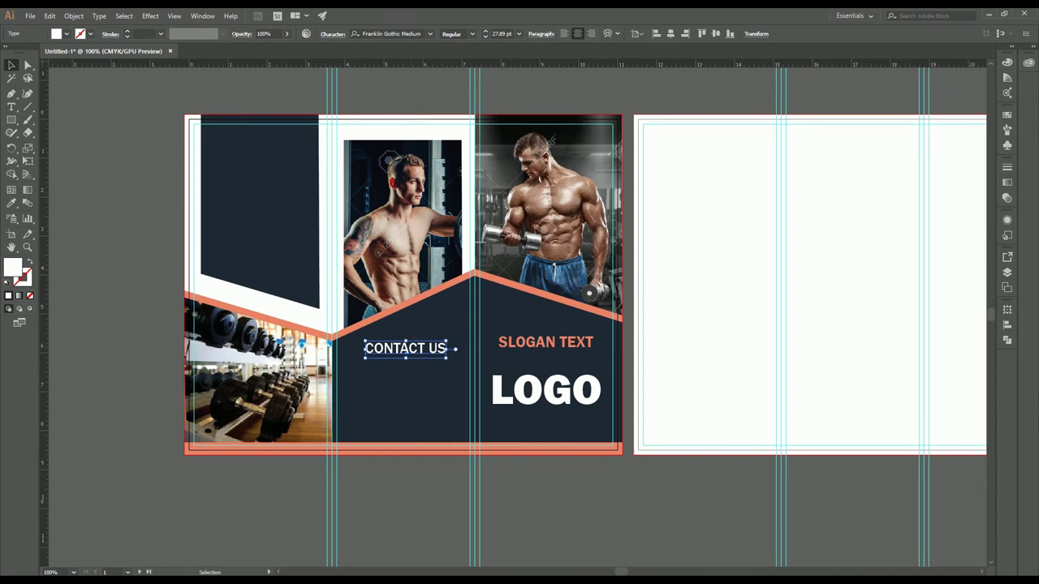
drag(413, 352, 267, 138)
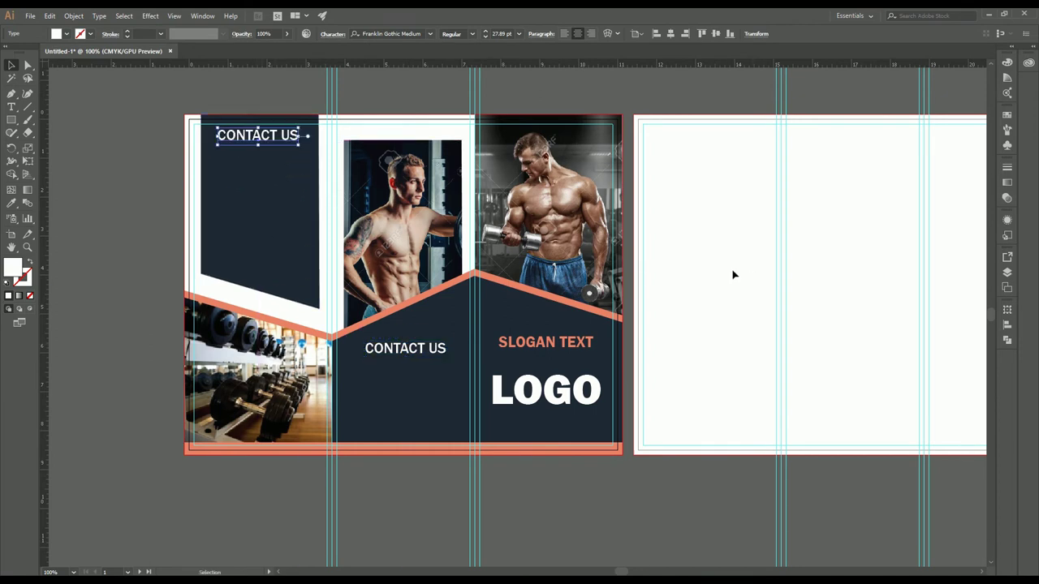
drag(784, 267, 698, 306)
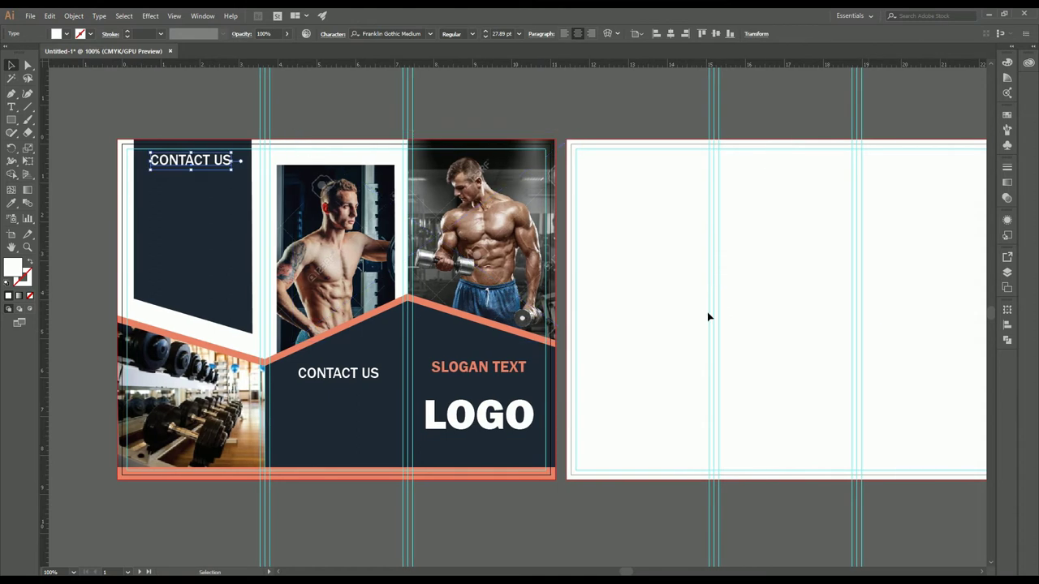
click(11, 106)
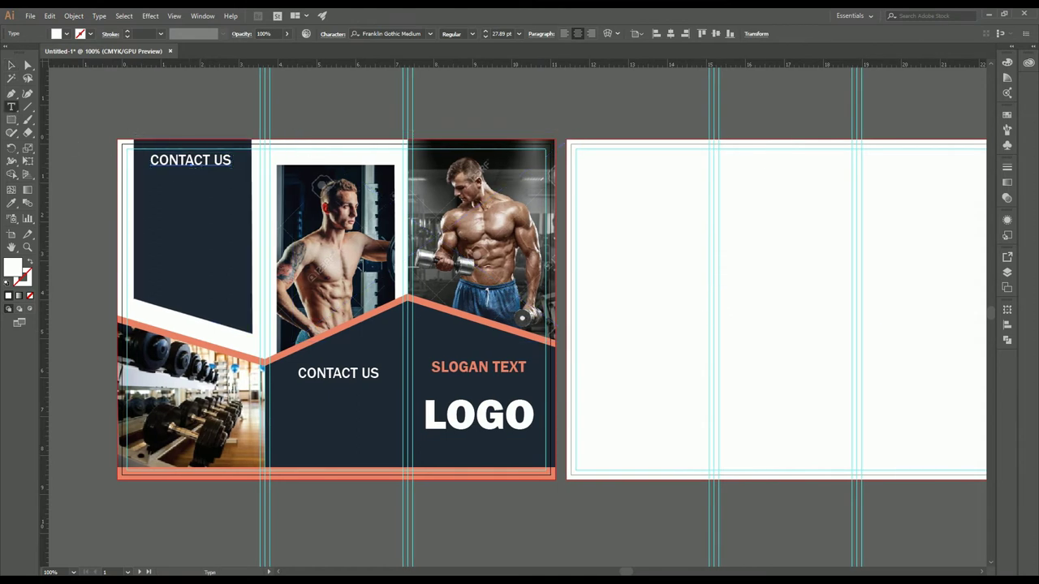
key(v)
click(207, 162)
scroll(207, 162, up, 1)
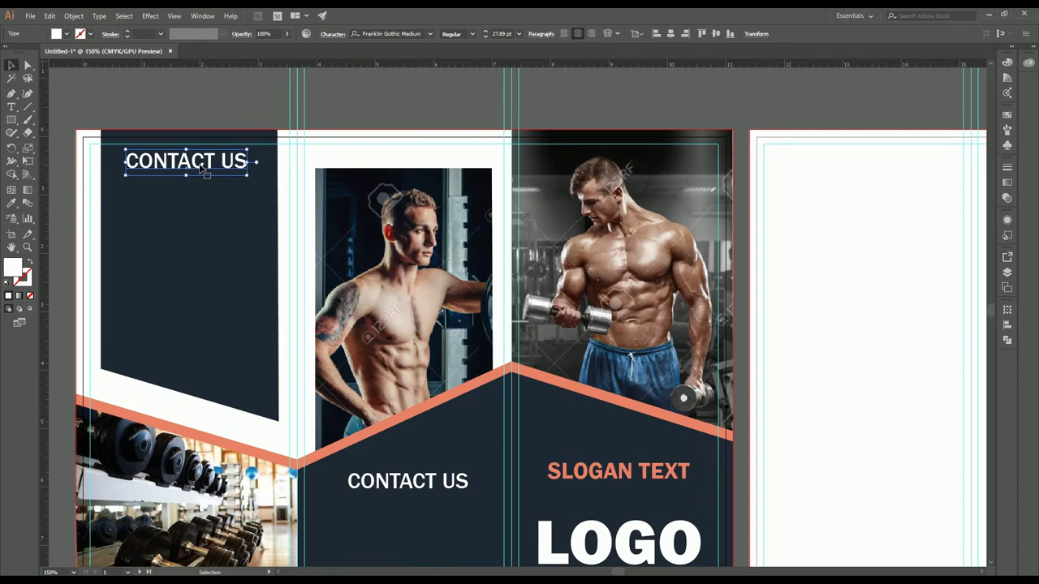
key(shift+Down)
key(shift+Down)
key(shift+Up)
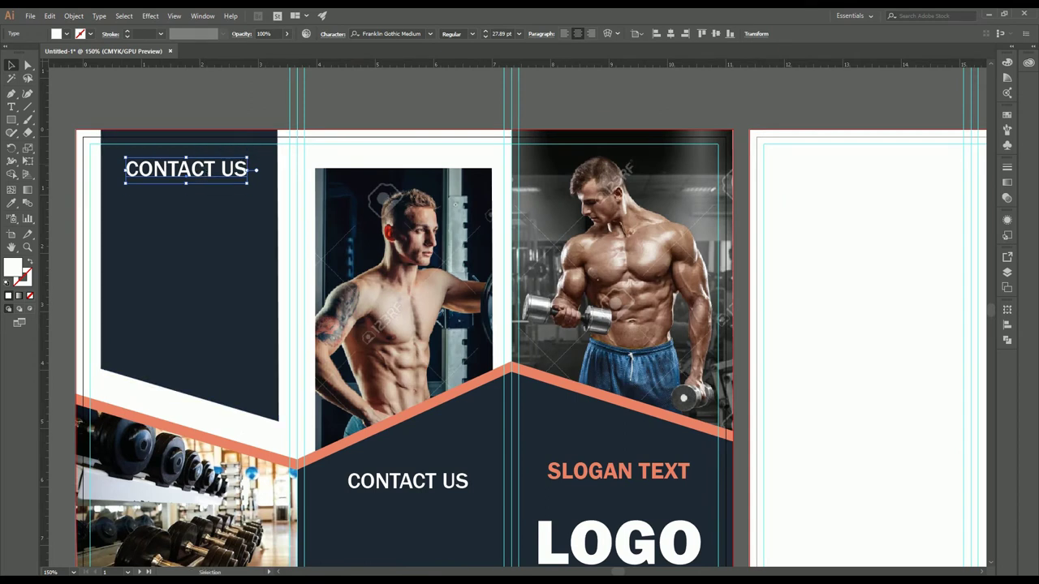
Change the copied heading's text to OUR CLUBS.
click(12, 107)
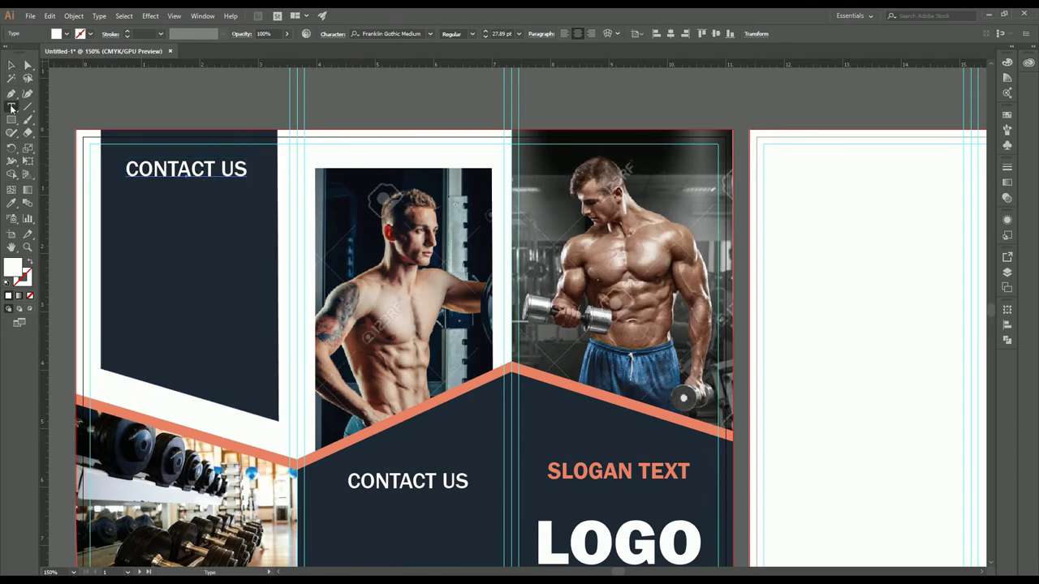
click(210, 184)
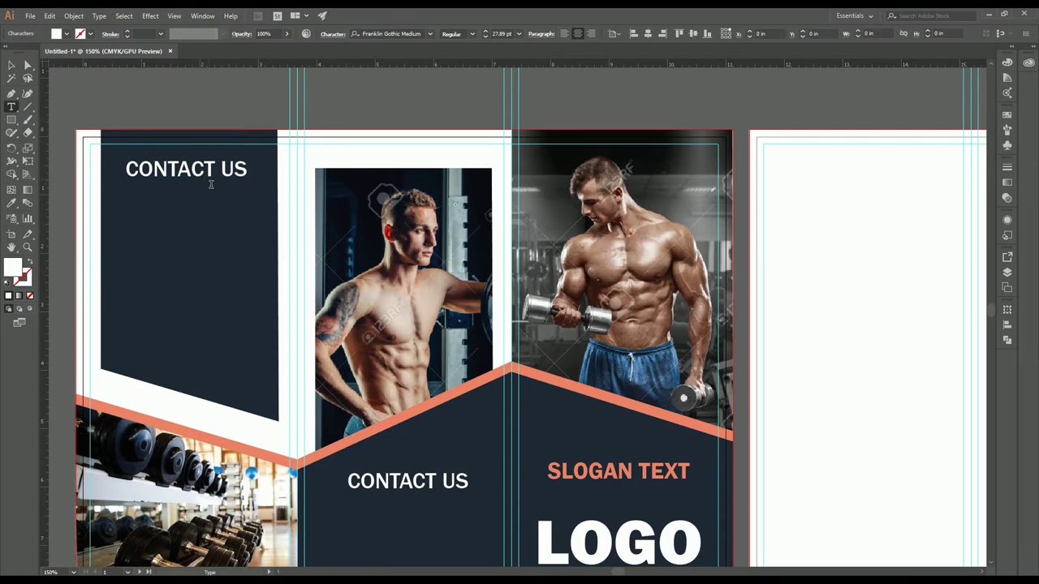
triple_click(210, 184)
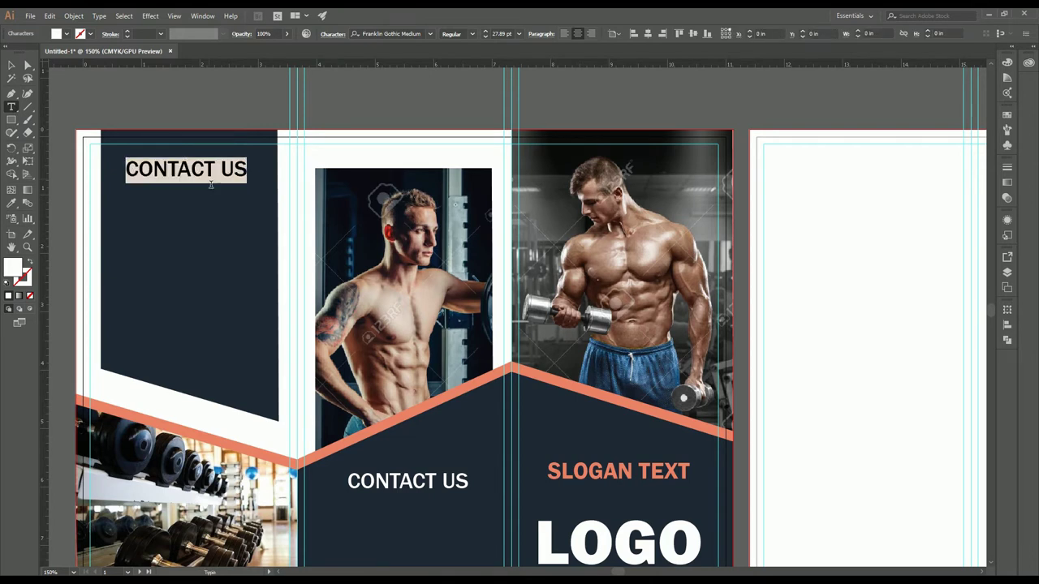
text(OUR)
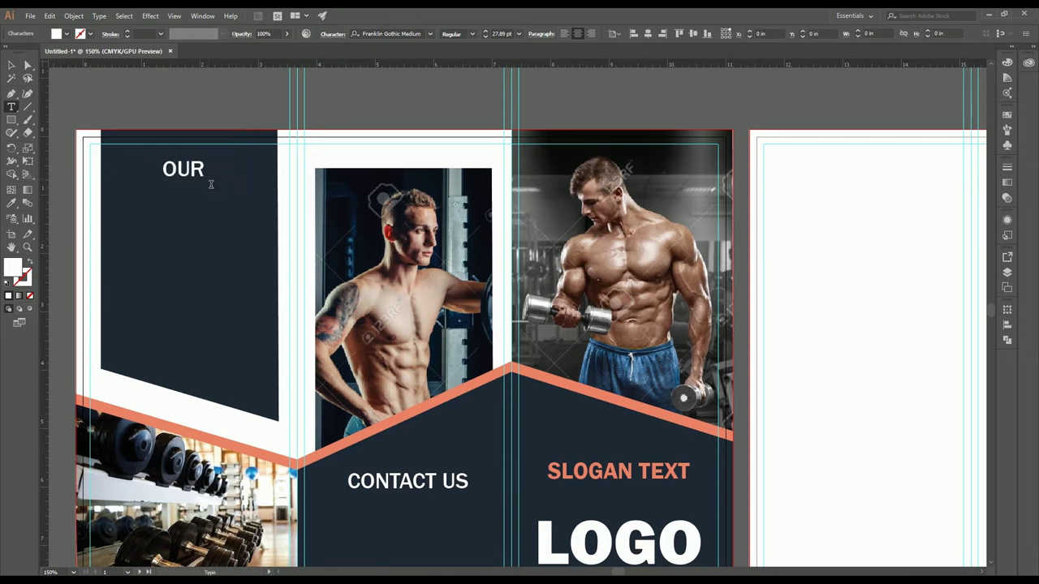
text( CLUB)
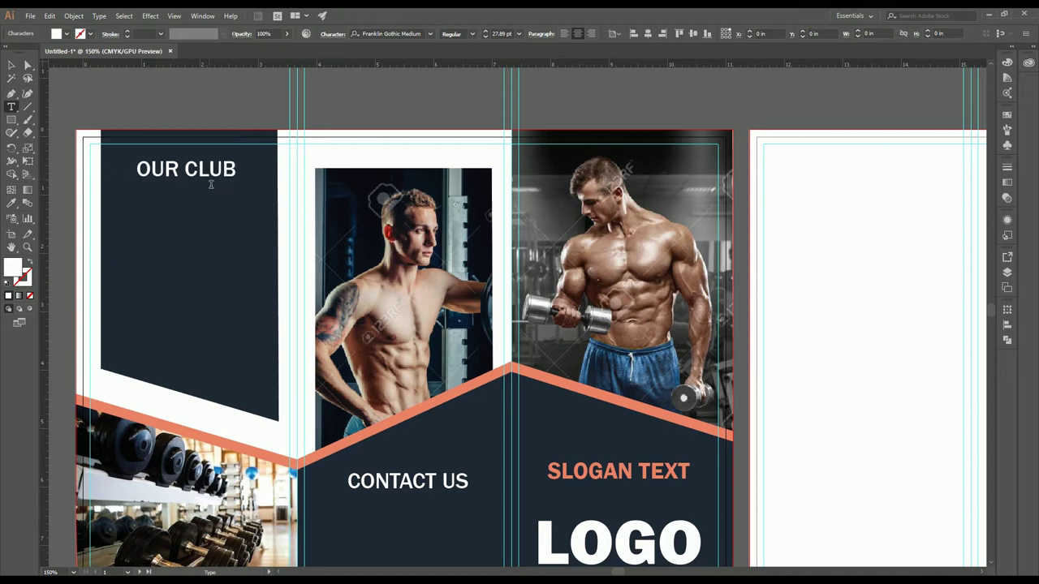
text(S)
key(Escape)
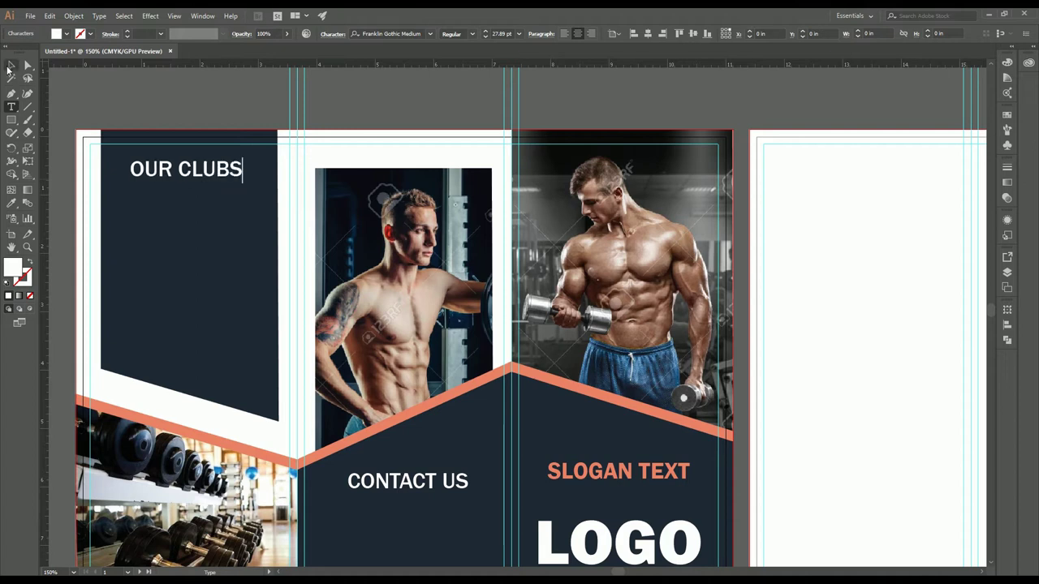
click(256, 251)
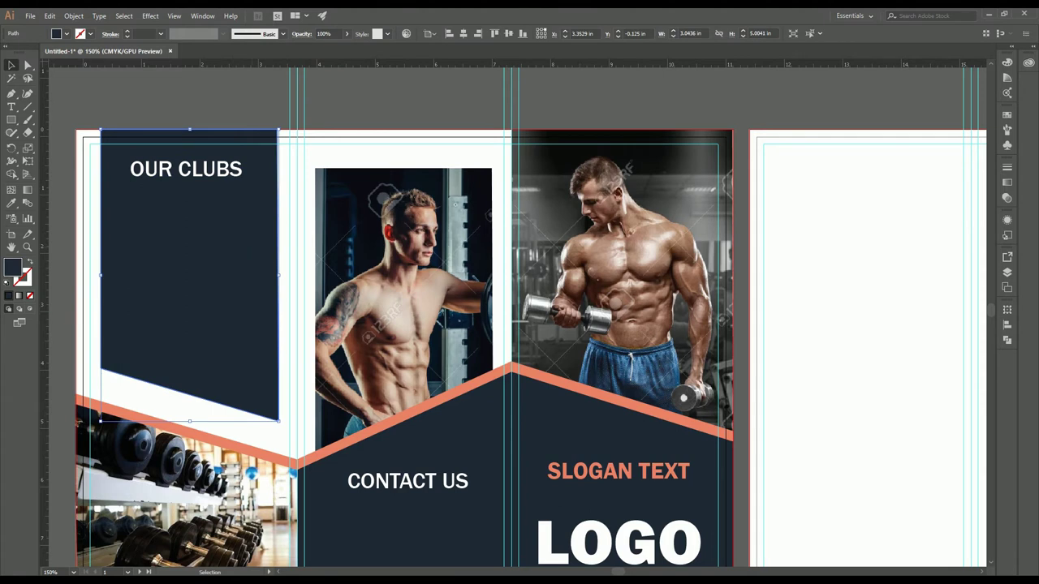
Pan over to the empty second artboard and pick the Rectangle tool.
scroll(253, 252, down, 1)
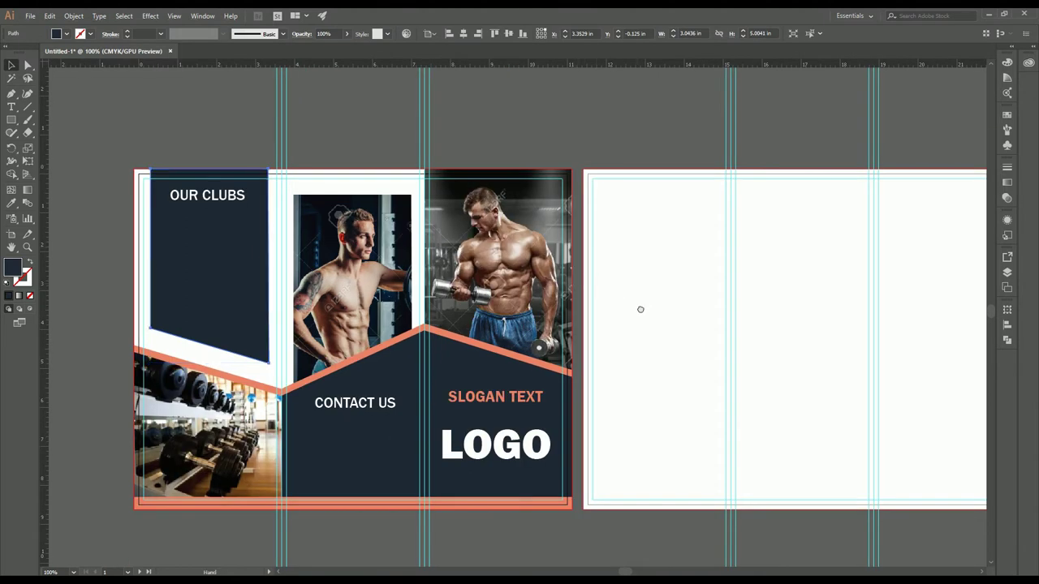
drag(640, 306, 614, 277)
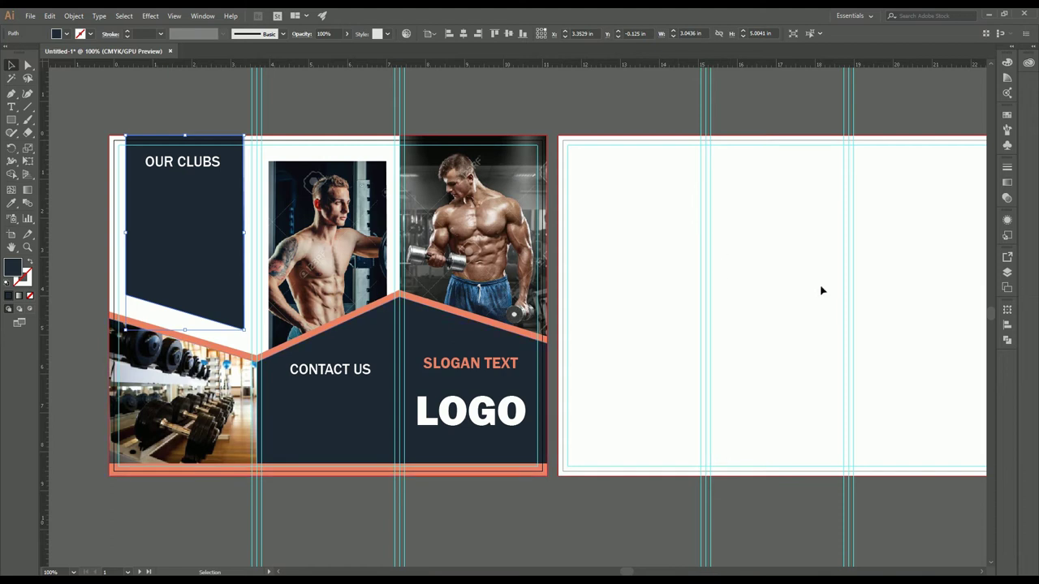
drag(821, 290, 754, 316)
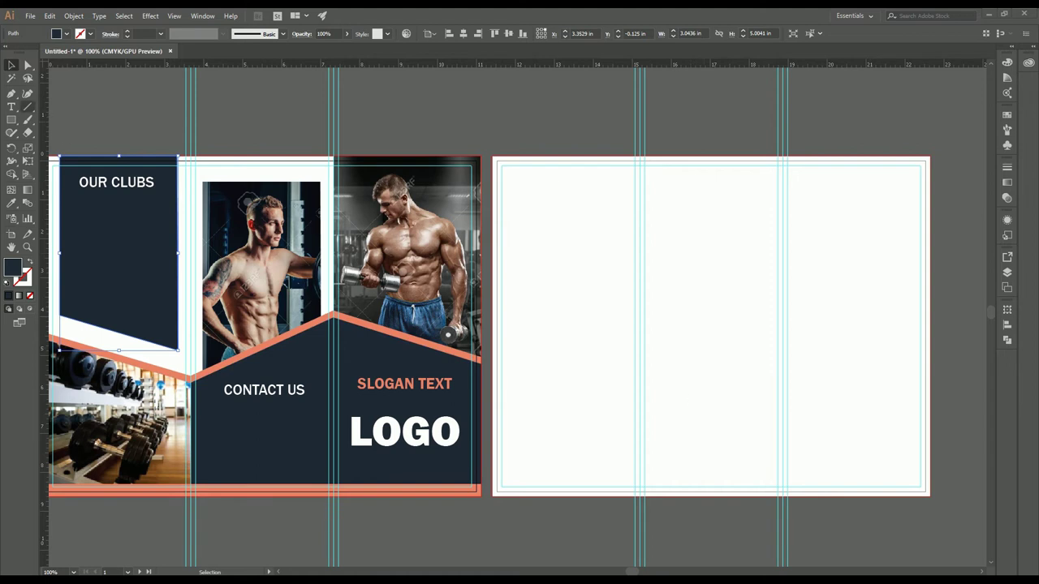
click(11, 120)
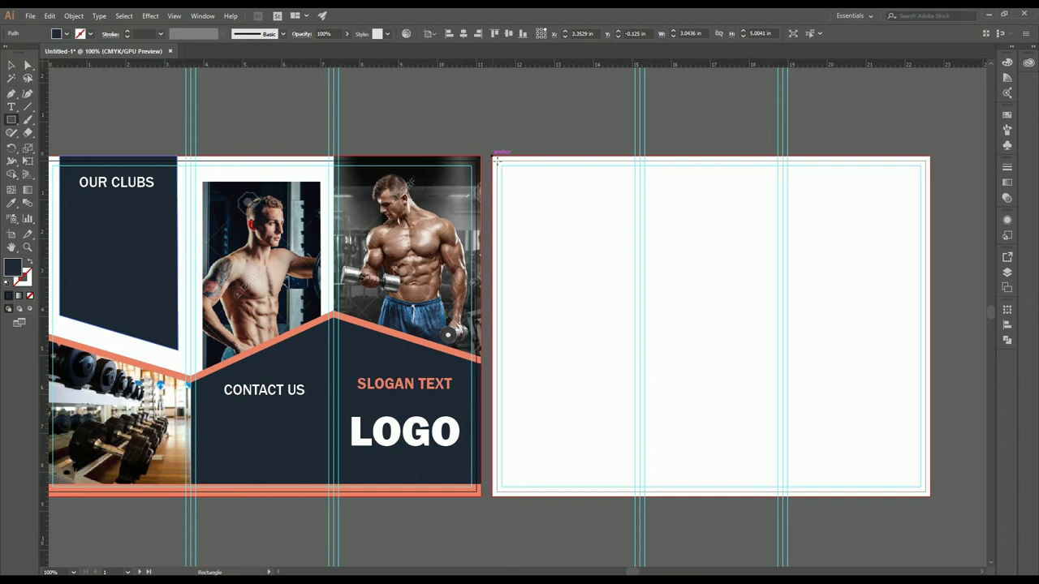
Draw a 3.79 x 8.75 in dark navy rectangle over the second artboard's left third.
drag(496, 160, 641, 495)
scroll(651, 344, up, 5)
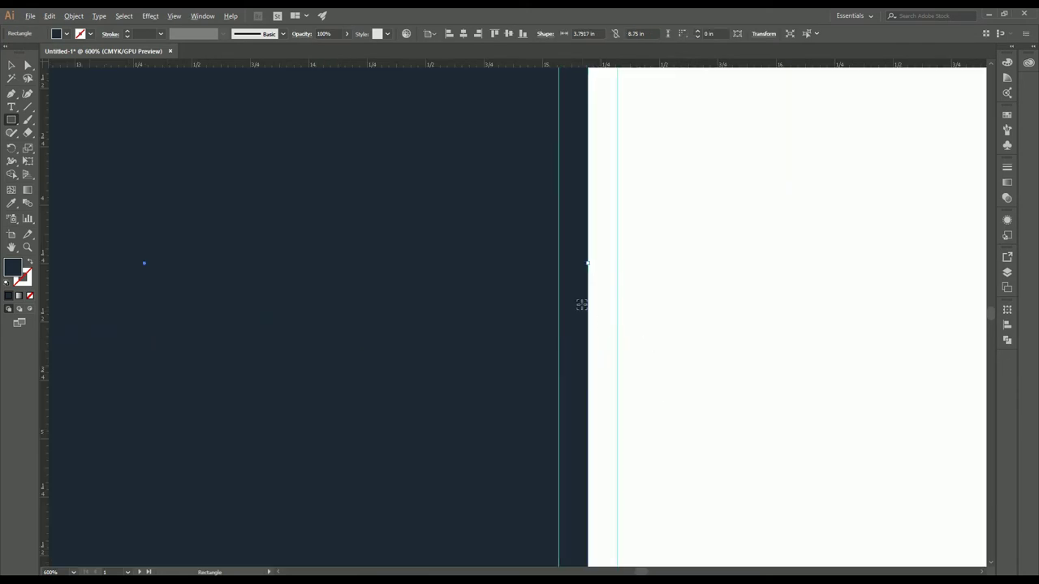
scroll(610, 230, up, 3)
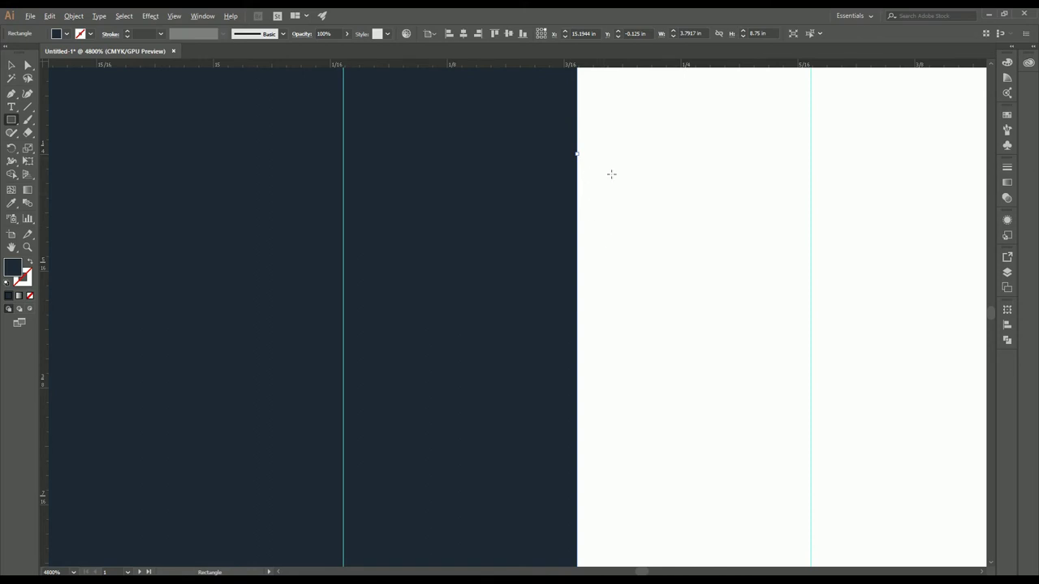
scroll(607, 252, down, 6)
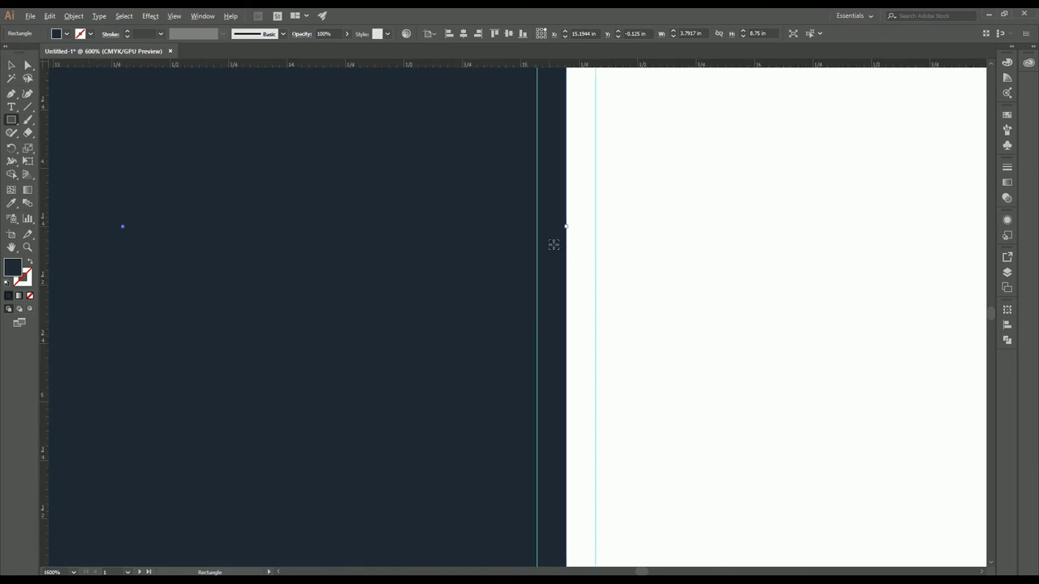
scroll(552, 244, down, 5)
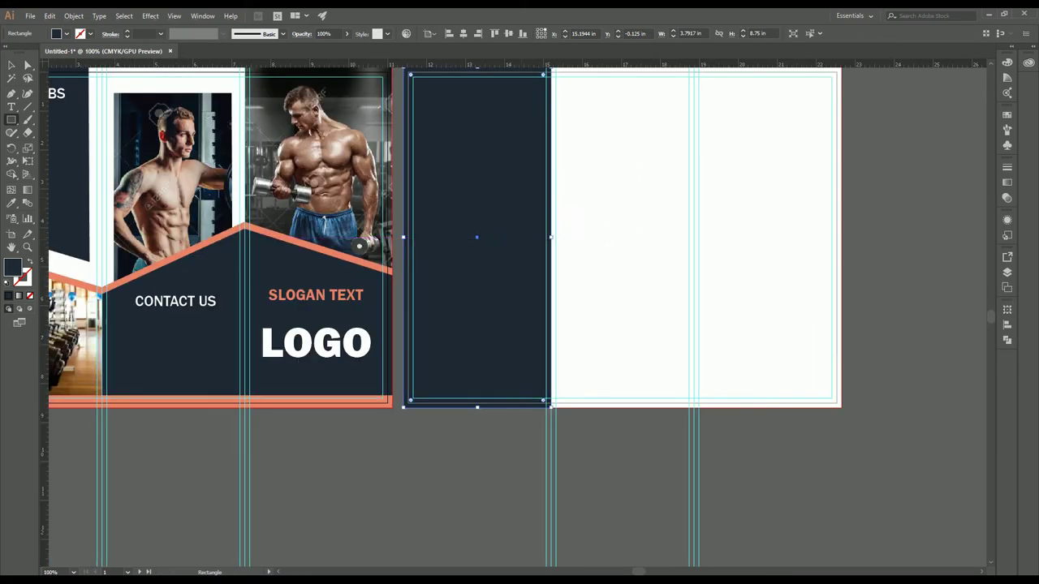
drag(553, 239, 569, 307)
Alt-drag a copy of the navy panel onto the artboard's right third.
key(v)
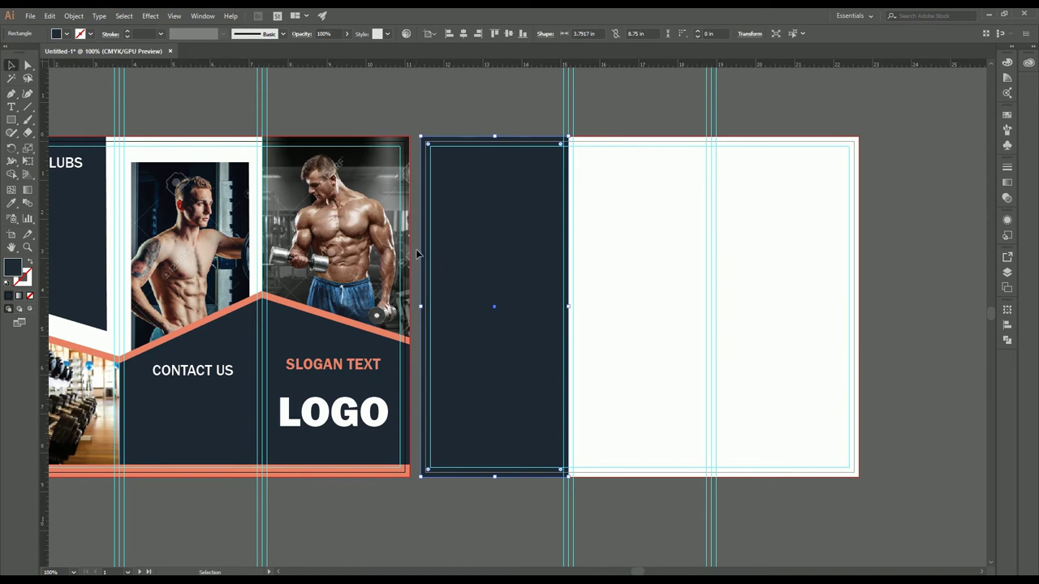
drag(454, 258, 622, 272)
drag(752, 268, 749, 285)
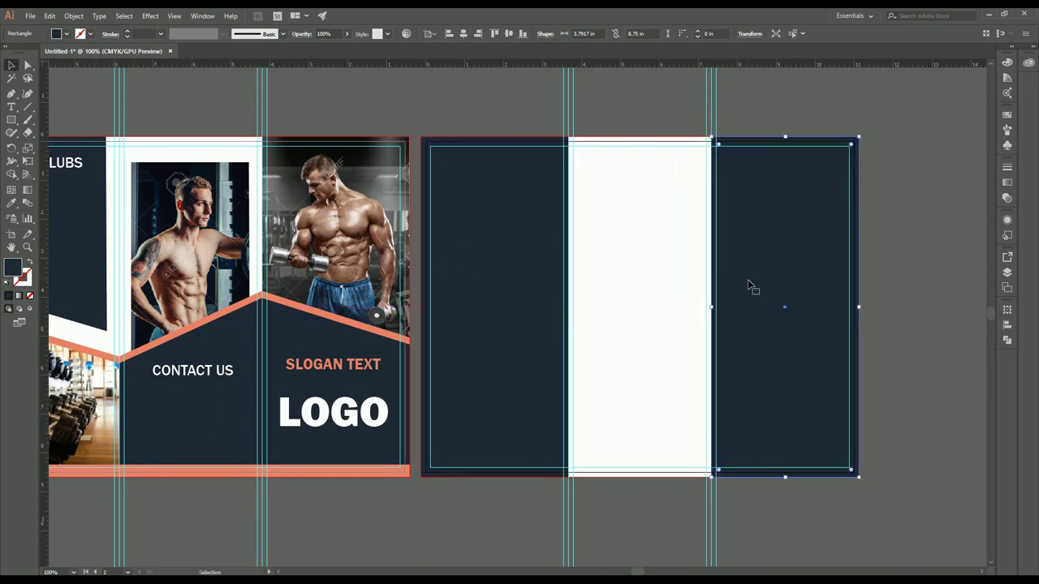
scroll(749, 285, up, 4)
scroll(660, 332, right, 1)
scroll(526, 398, down, 6)
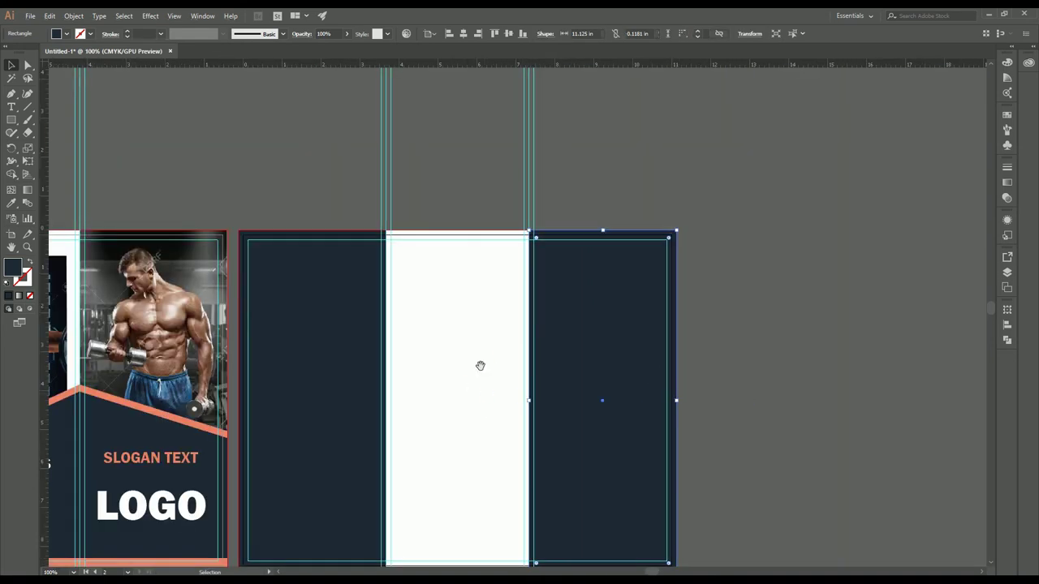
drag(480, 366, 607, 285)
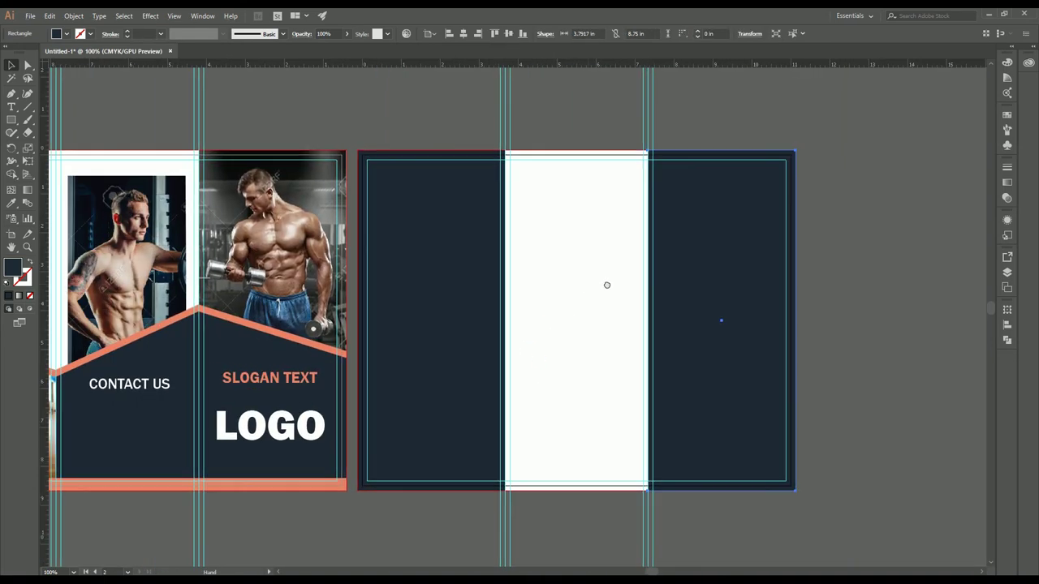
scroll(596, 293, up, 1)
scroll(589, 303, down, 1)
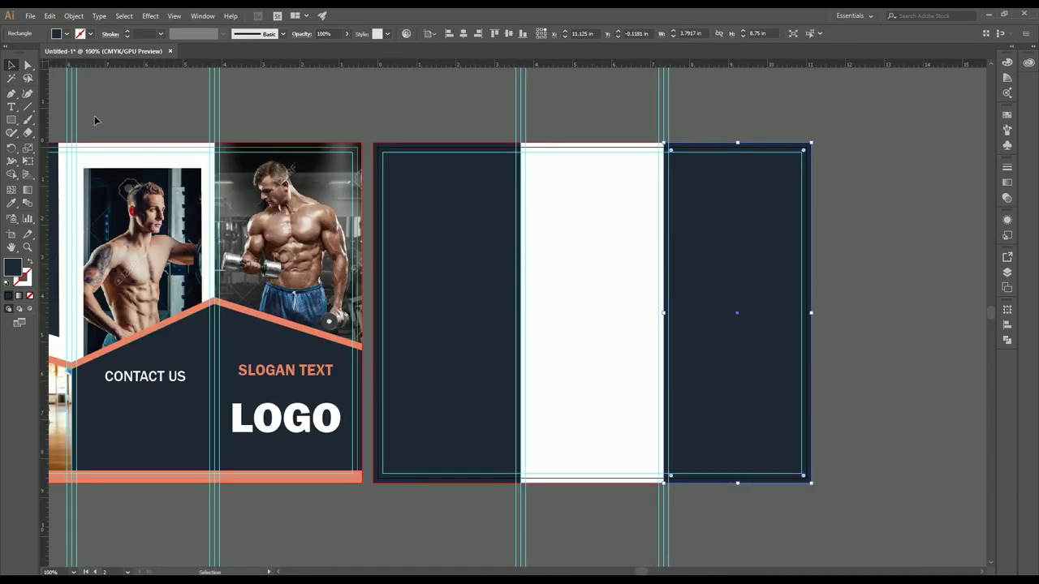
shift+click(487, 366)
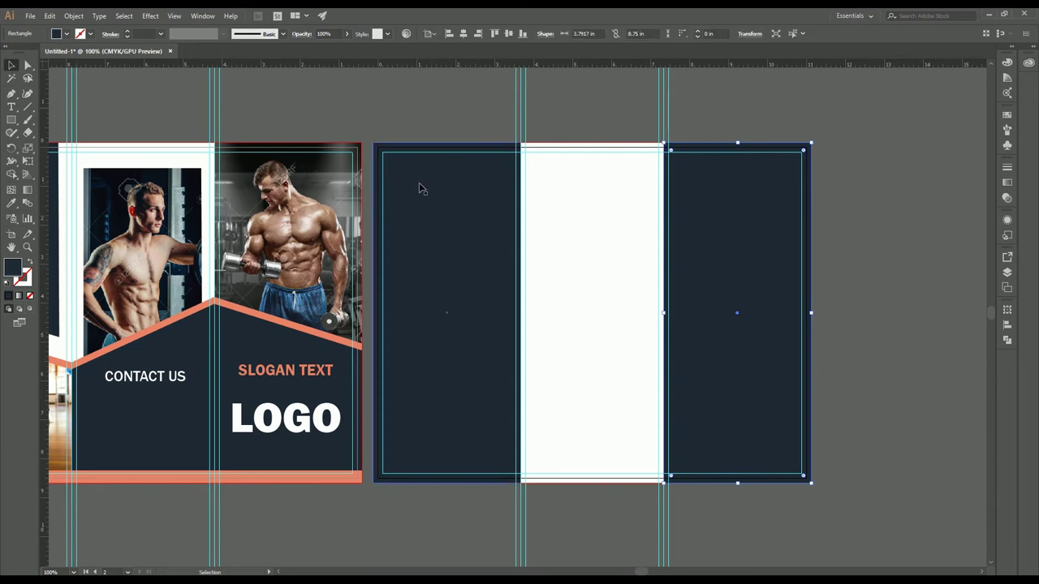
drag(424, 276, 564, 274)
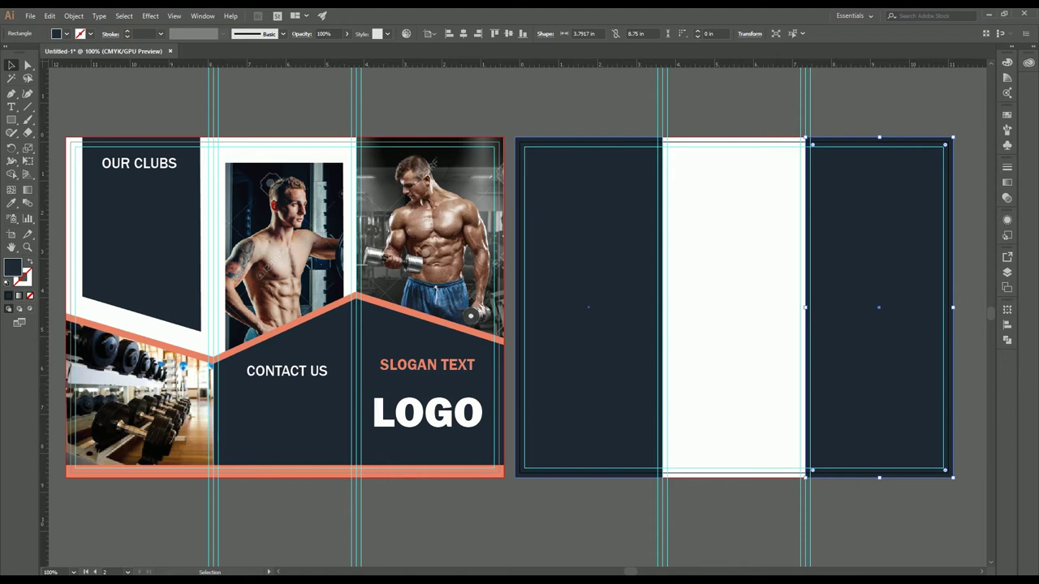
Draw a closed slanted wedge across the lower part of the left navy panel with the Pen tool.
click(11, 93)
key(ctrl+shift+a)
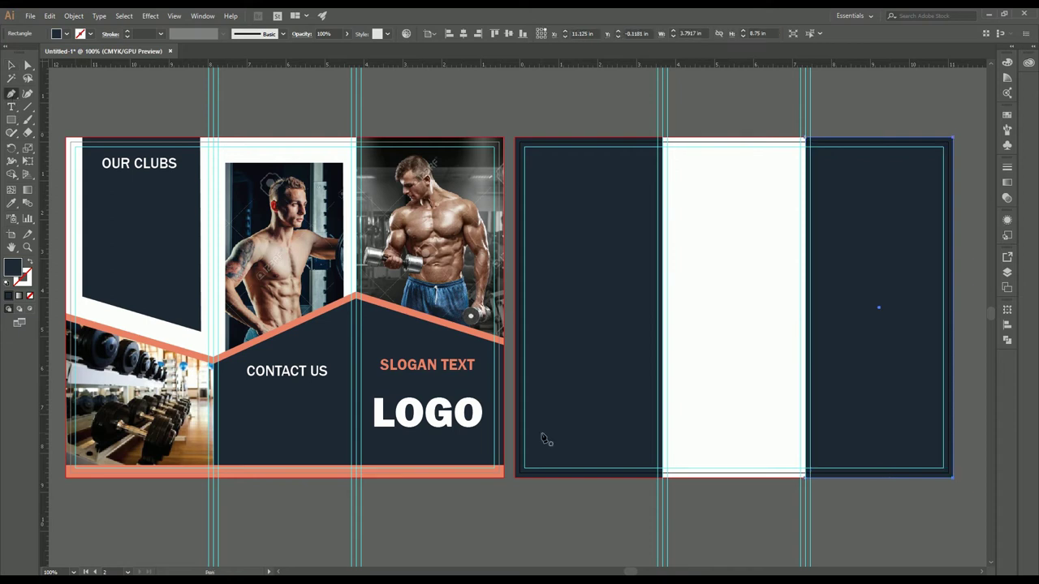
click(518, 354)
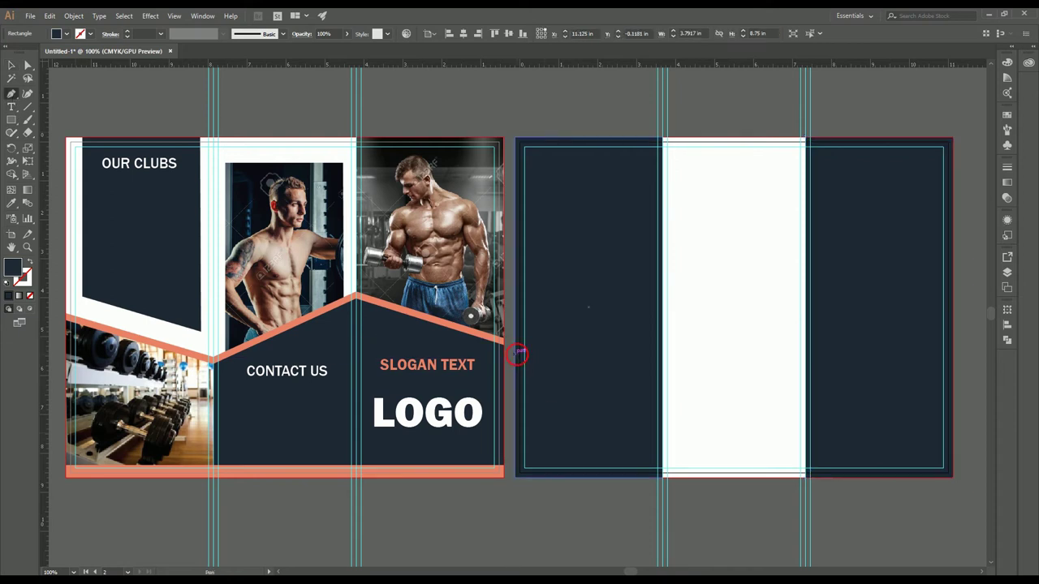
click(662, 400)
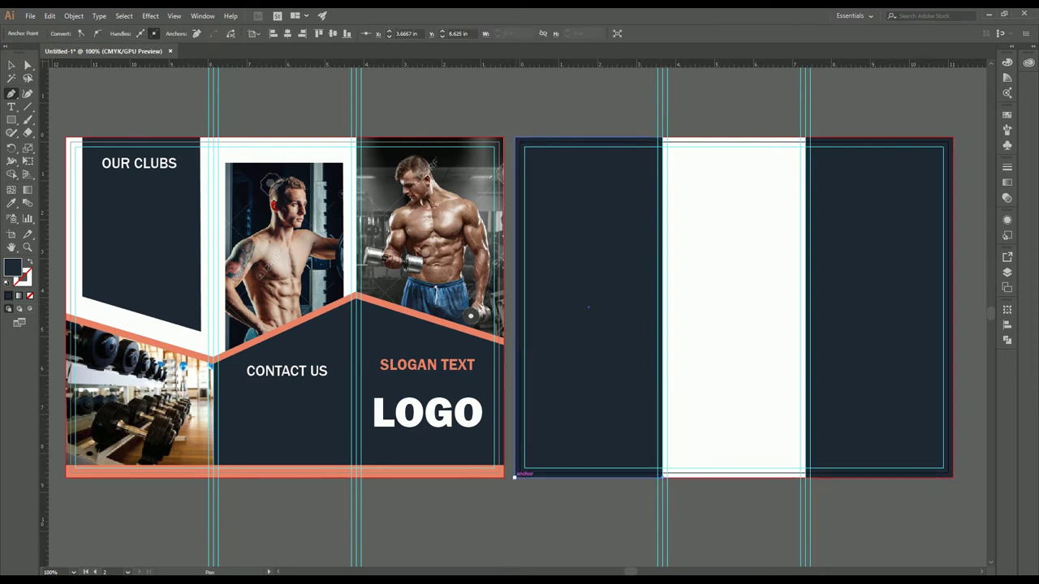
click(515, 355)
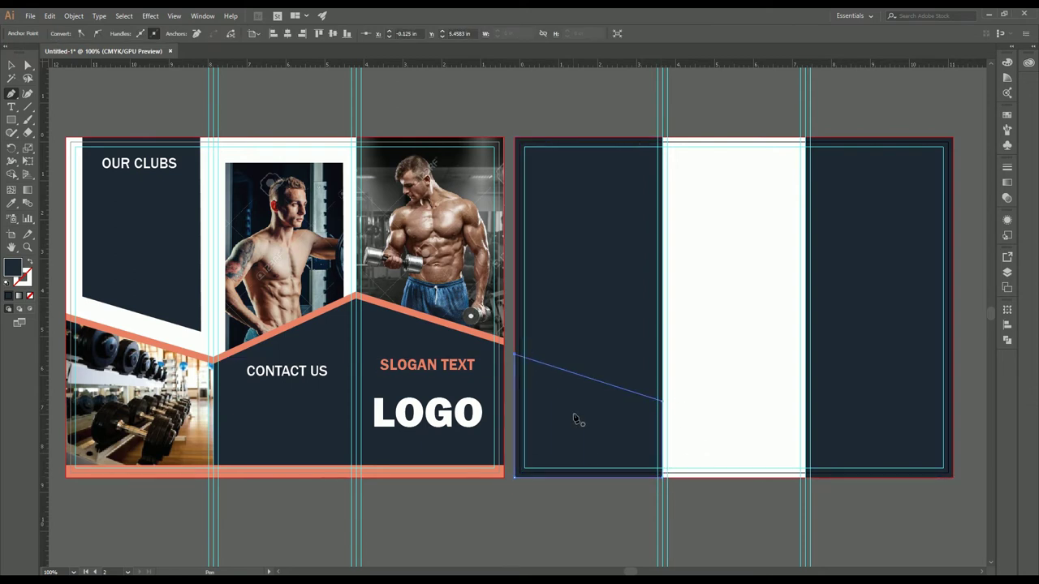
Fill the wedge with the orange stripe colour using the Eyedropper.
key(i)
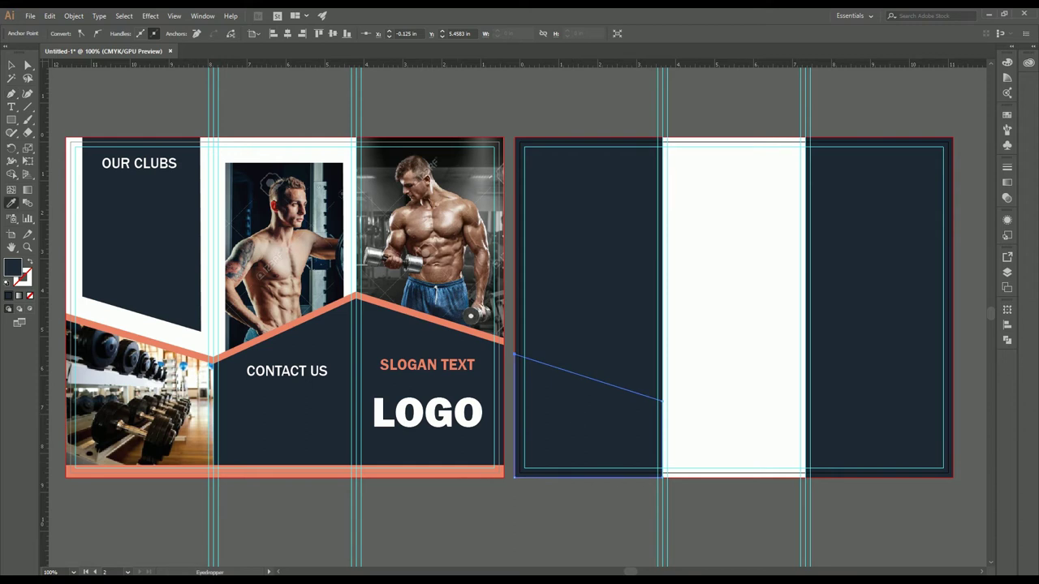
click(424, 319)
key(v)
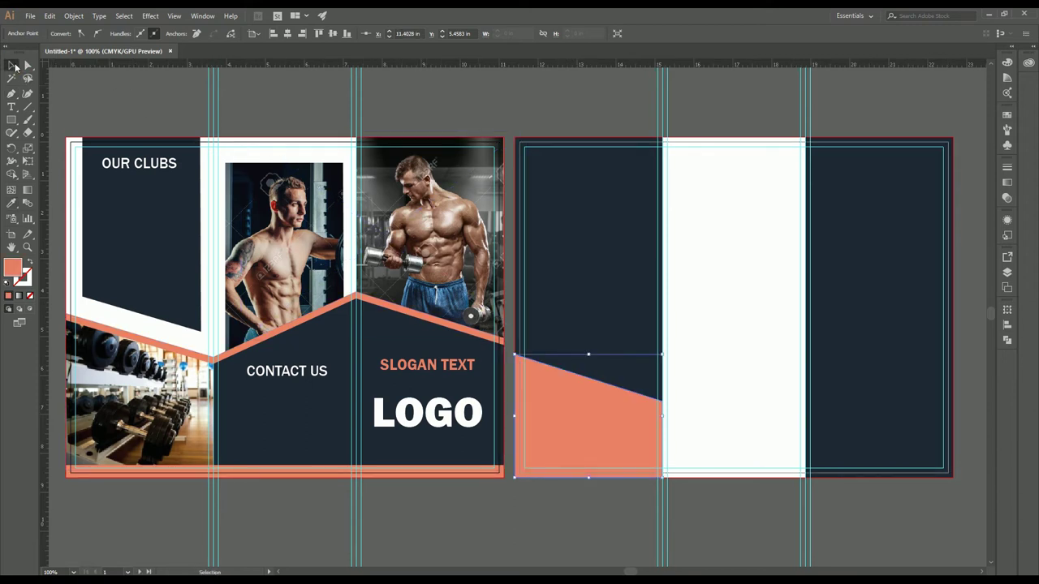
scroll(582, 420, up, 1)
click(604, 270)
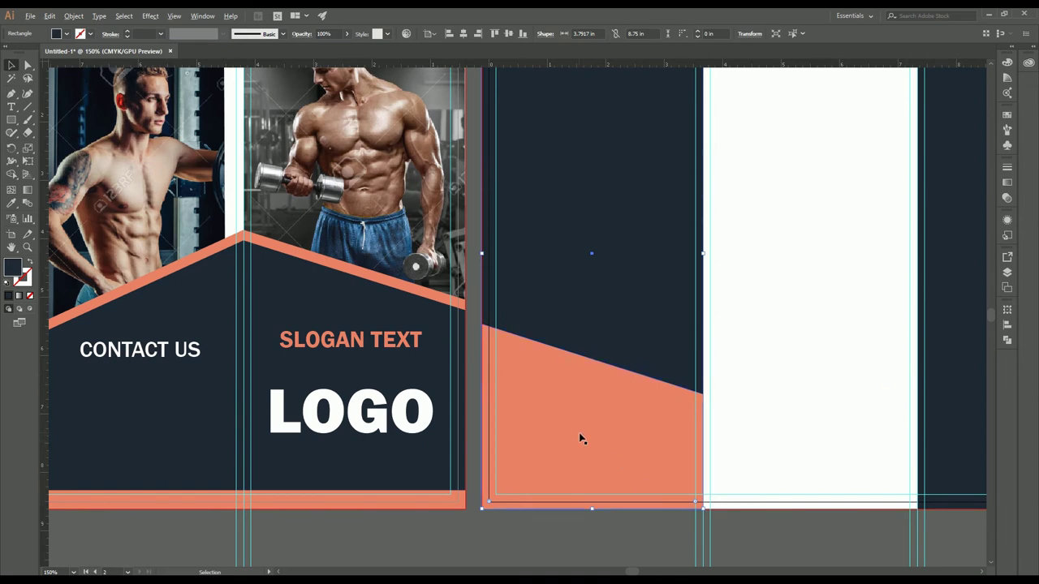
scroll(580, 434, up, 2)
scroll(560, 421, down, 2)
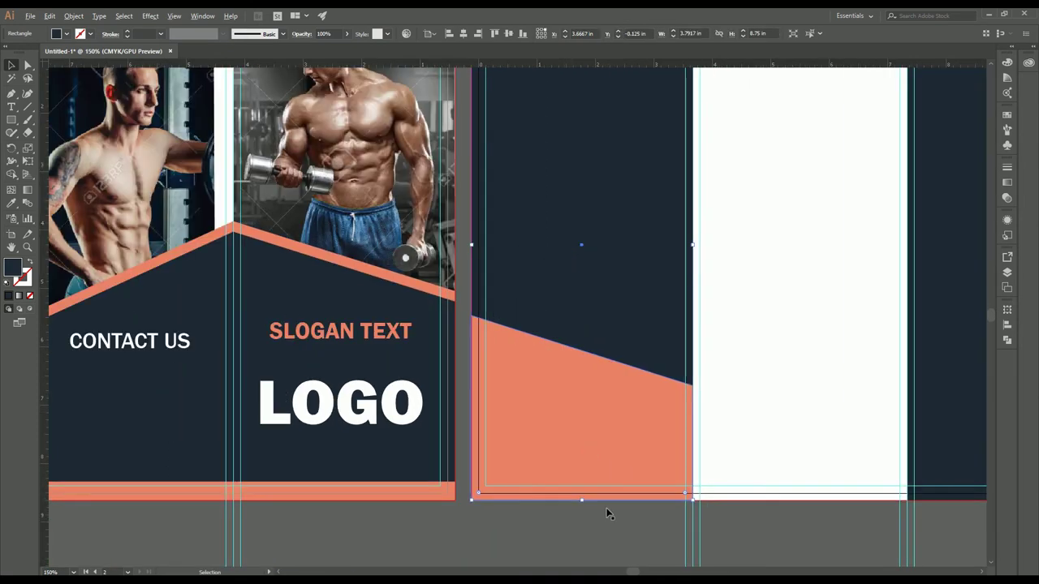
key(alt+Tab)
Open New Text Document in Notepad and select all of the quote.
click(452, 143)
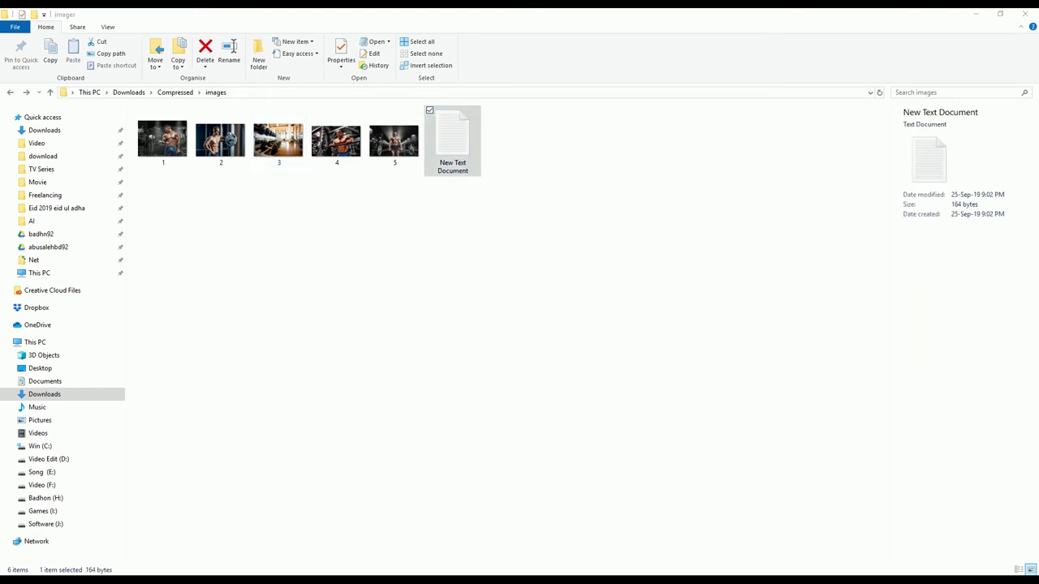
key(Return)
mouse_move(454, 85)
mouse_down()
mouse_move(772, 158)
mouse_move(715, 171)
mouse_up()
click(796, 204)
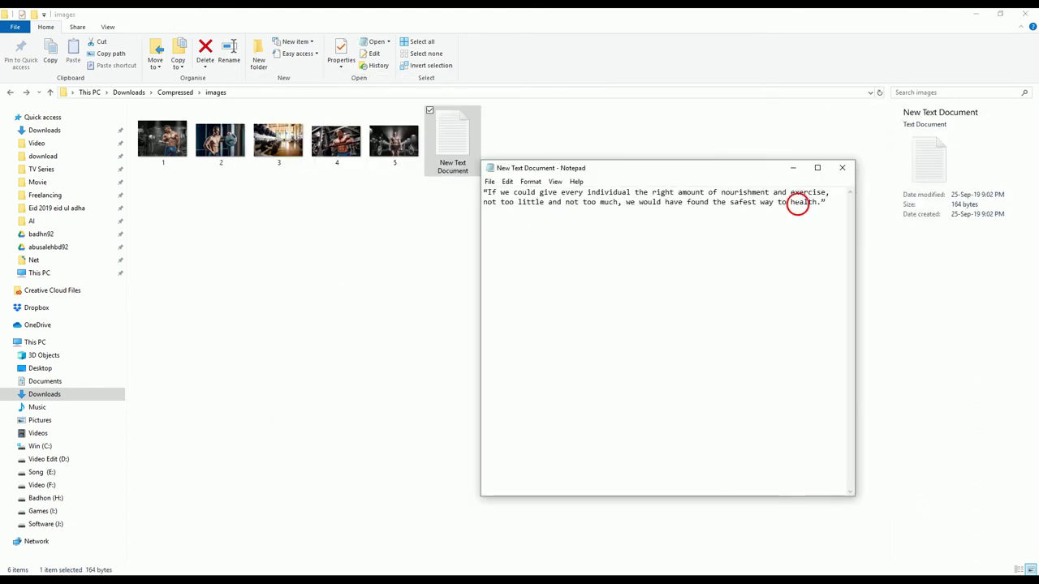
key(ctrl+a)
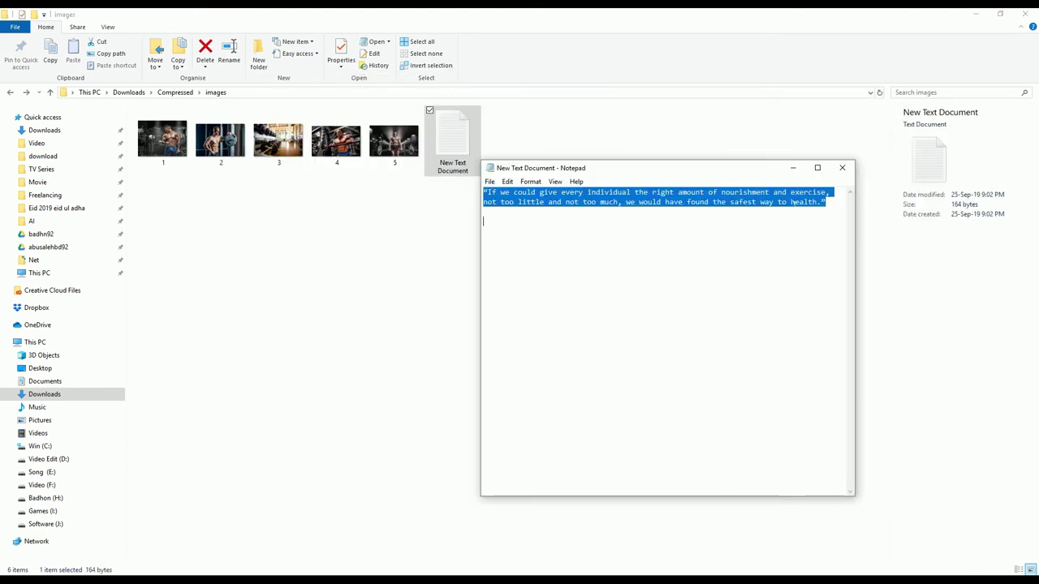
Copy the selected nourishment-and-exercise quote and return to Illustrator.
click(452, 328)
key(alt+Tab)
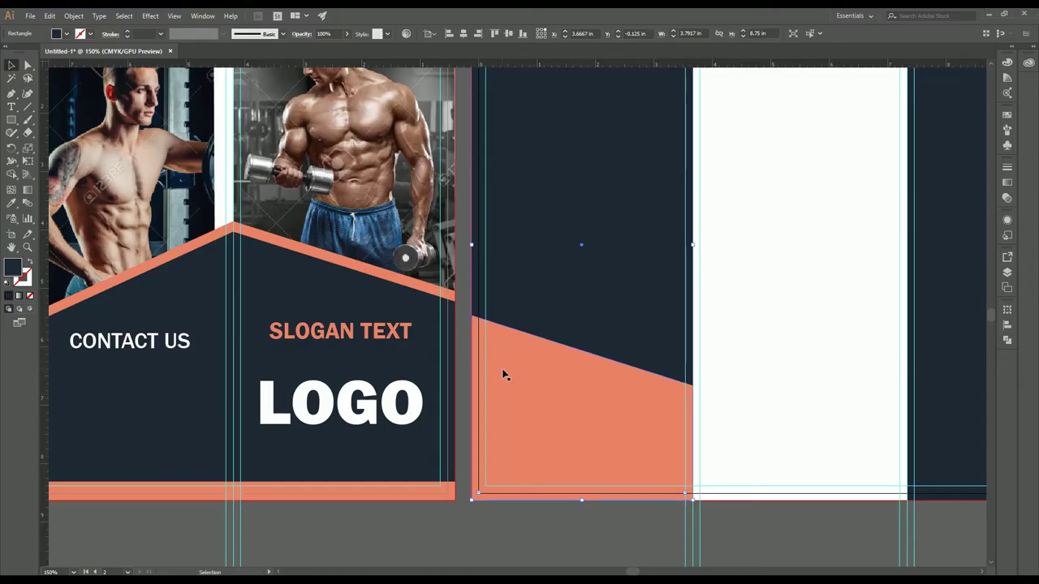
scroll(602, 410, down, 2)
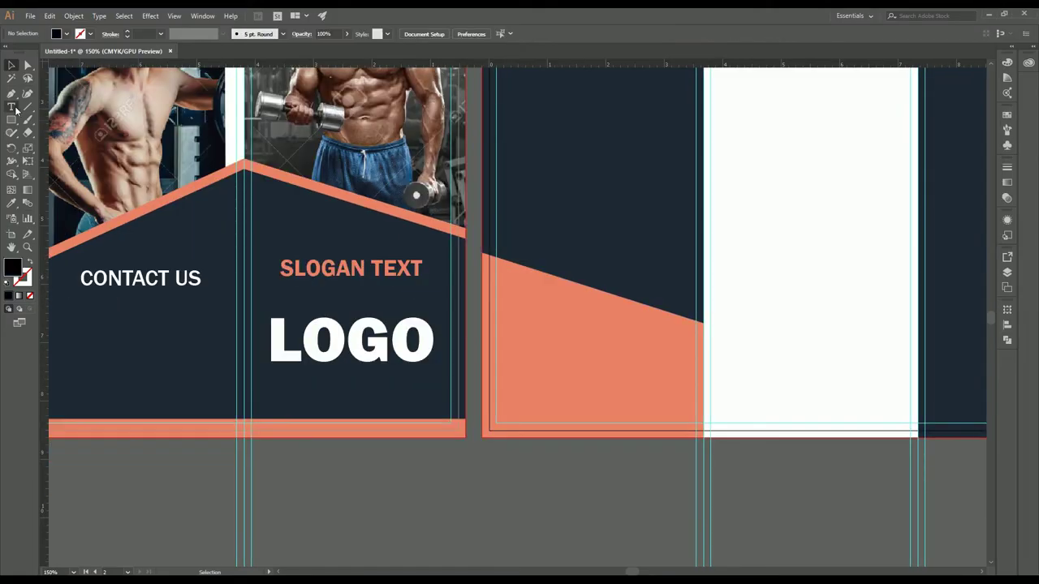
key(ctrl+shift+a)
key(t)
key(alt+Tab)
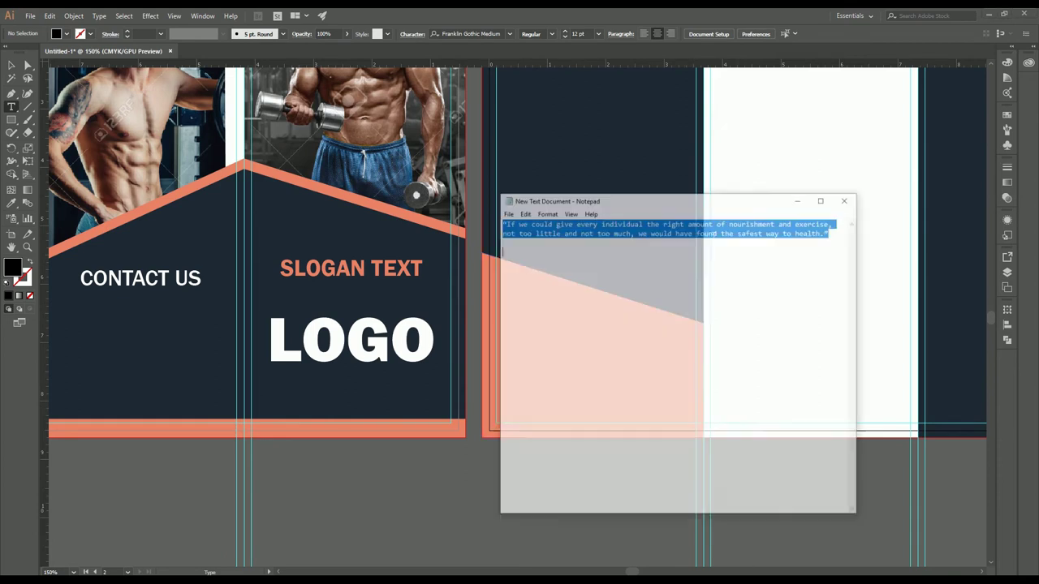
right_click(686, 198)
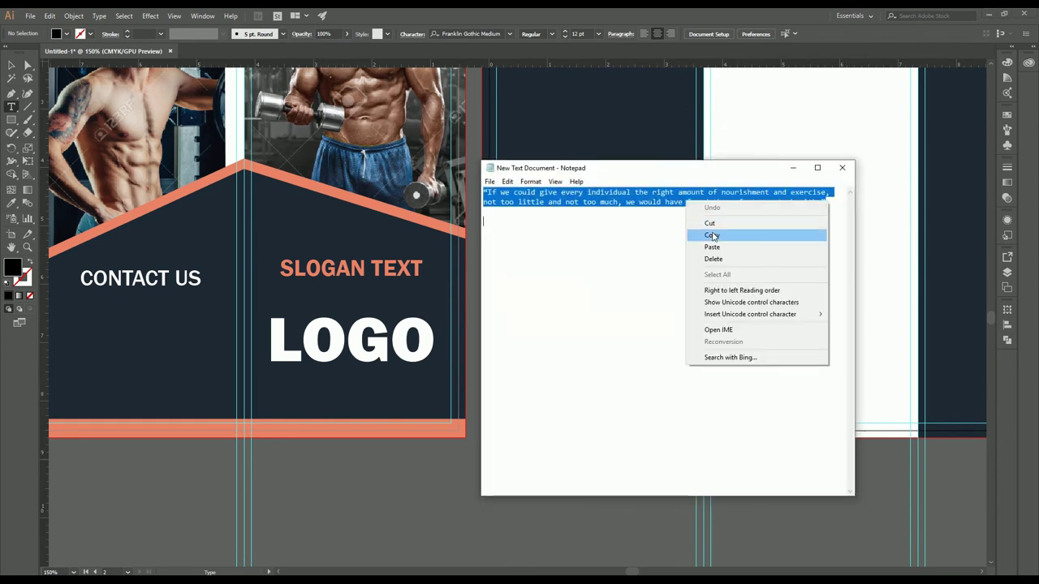
click(745, 236)
key(alt+Tab)
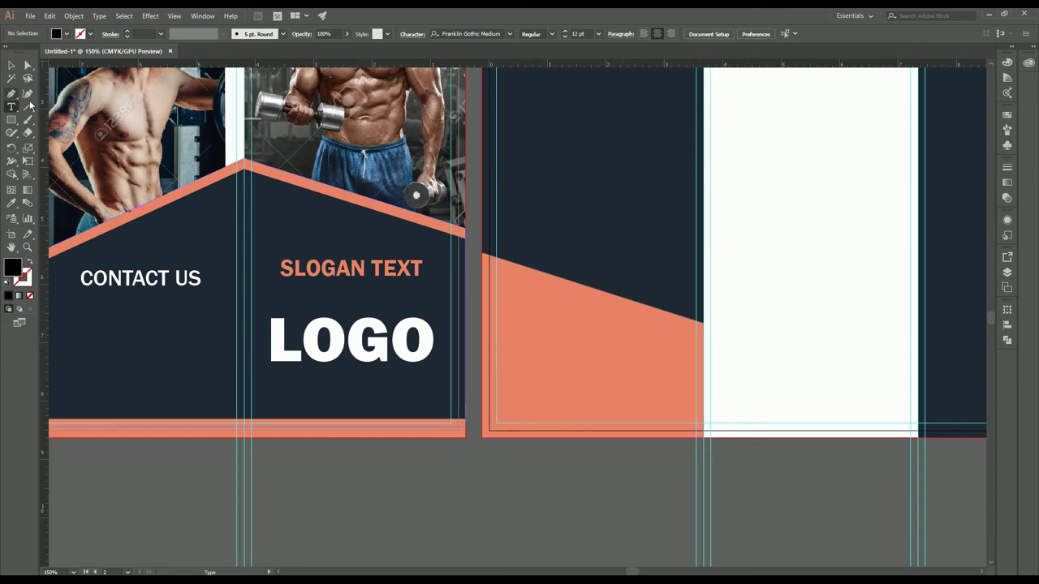
Paste the quote into a text area drawn inside the orange wedge.
click(517, 361)
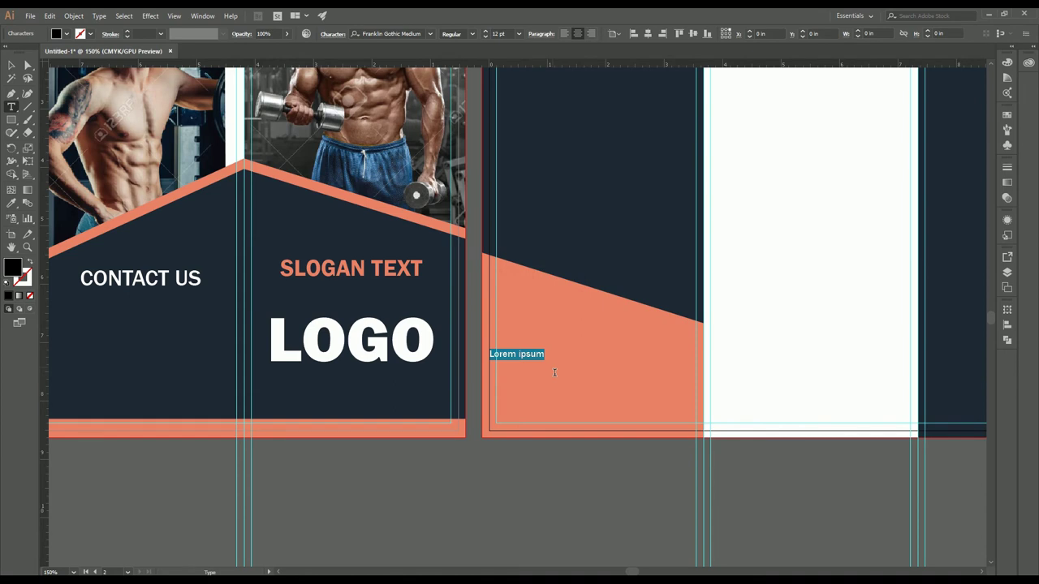
key(ctrl+v)
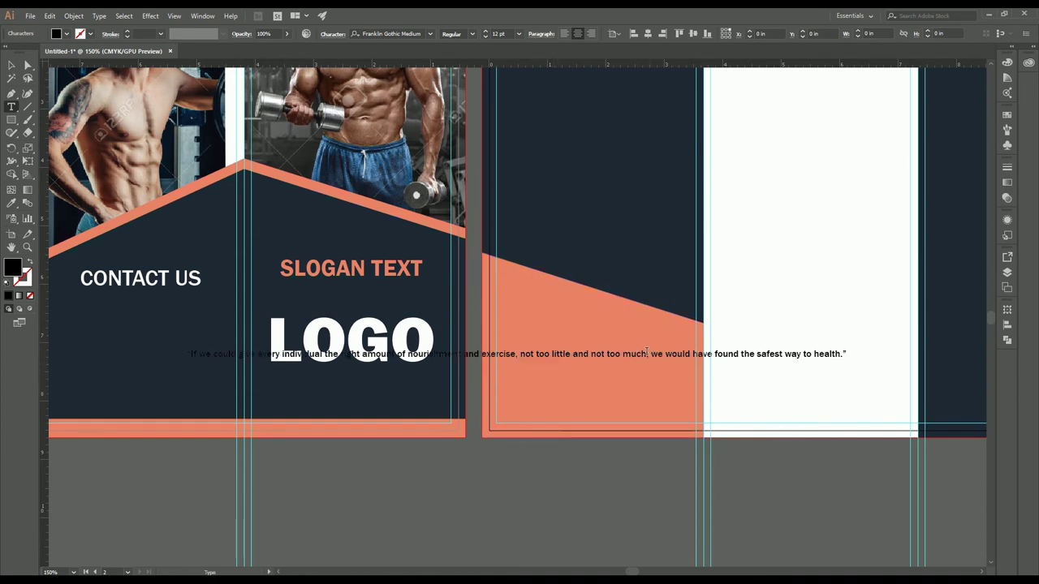
click(11, 65)
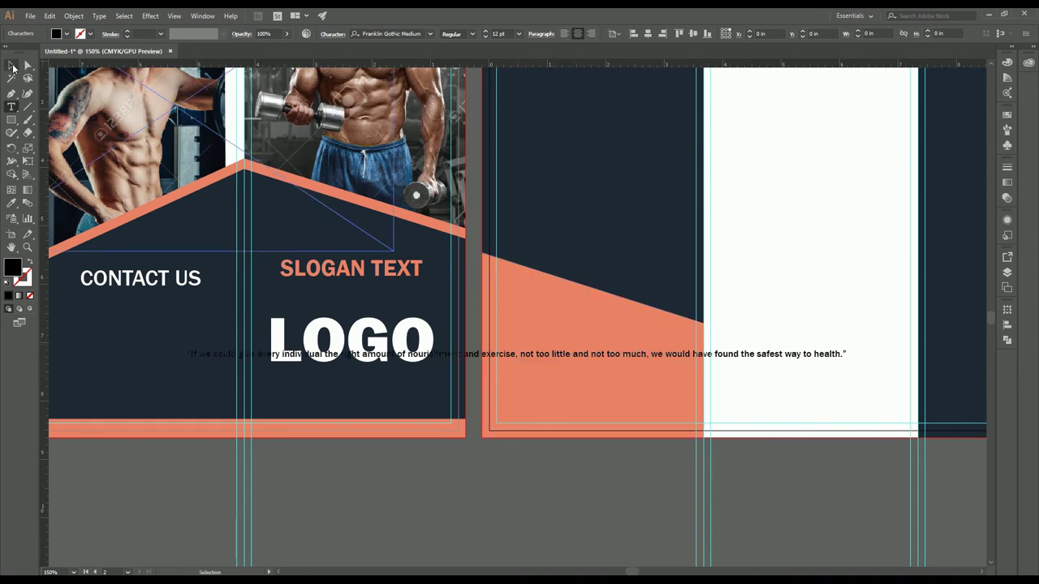
key(Delete)
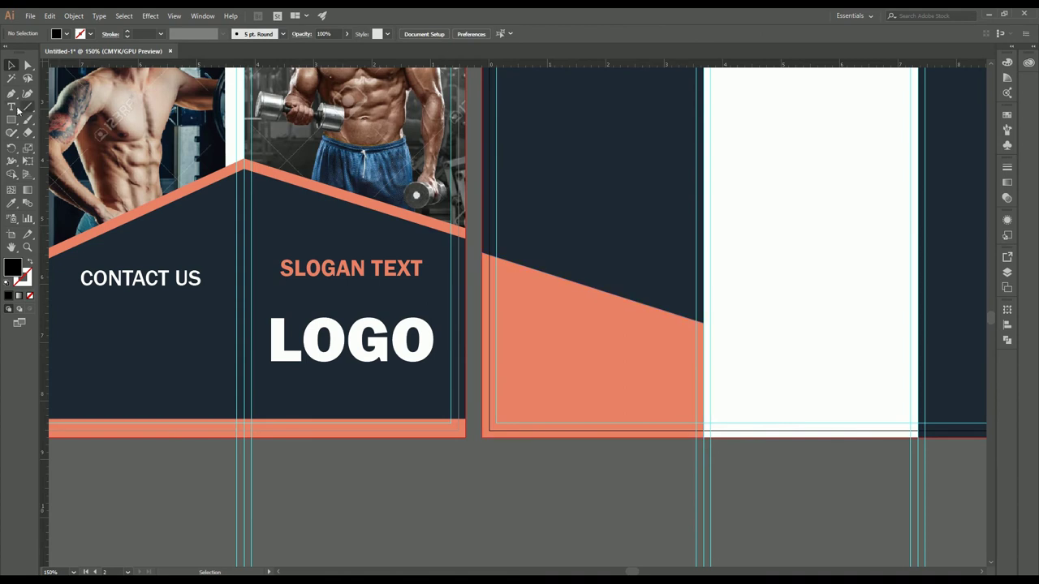
key(t)
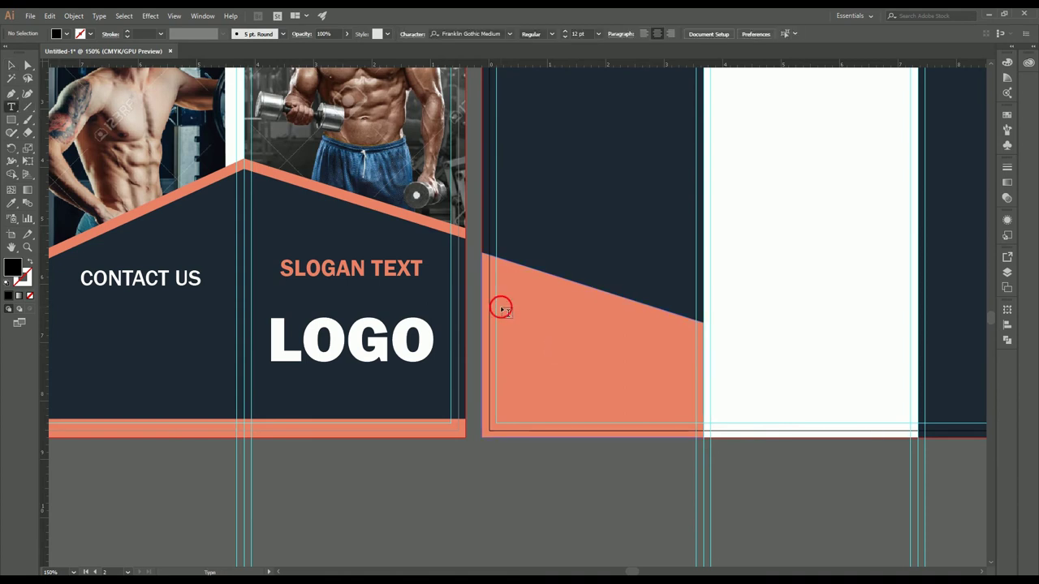
drag(501, 307, 692, 405)
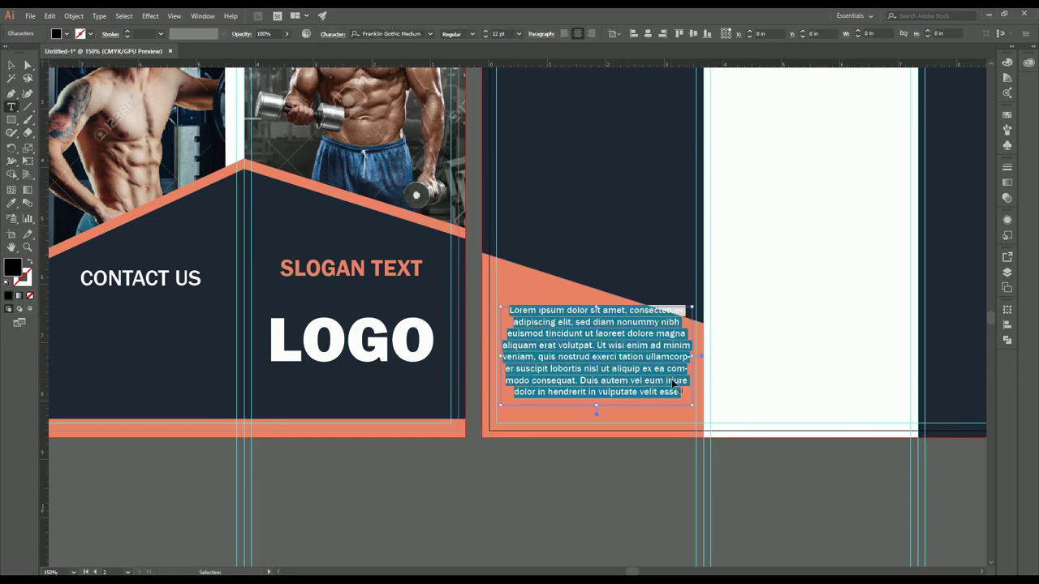
key(ctrl+v)
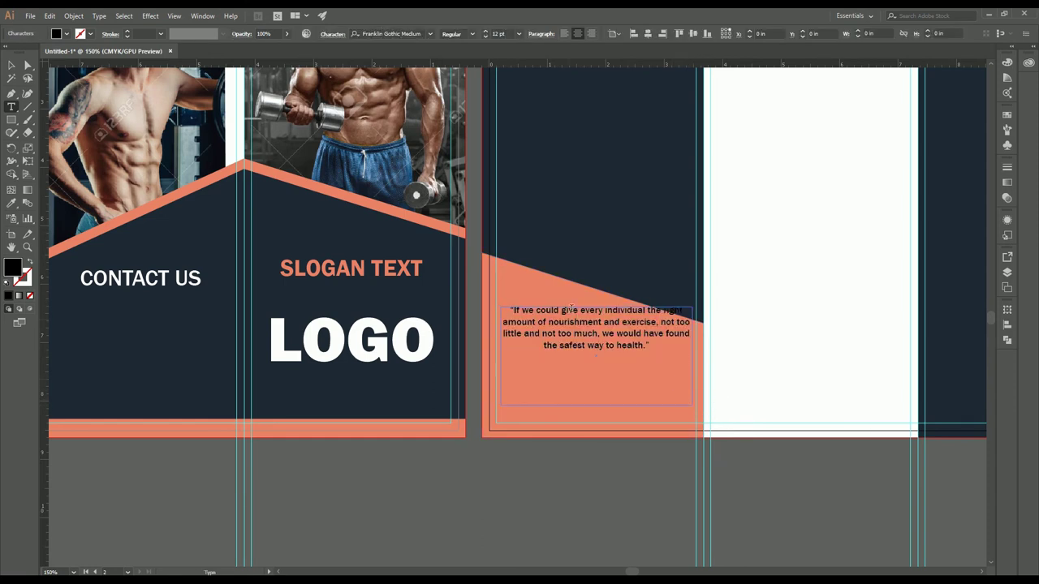
Left-align the quote, nudge it lower, and set its size to 13 pt.
click(7, 61)
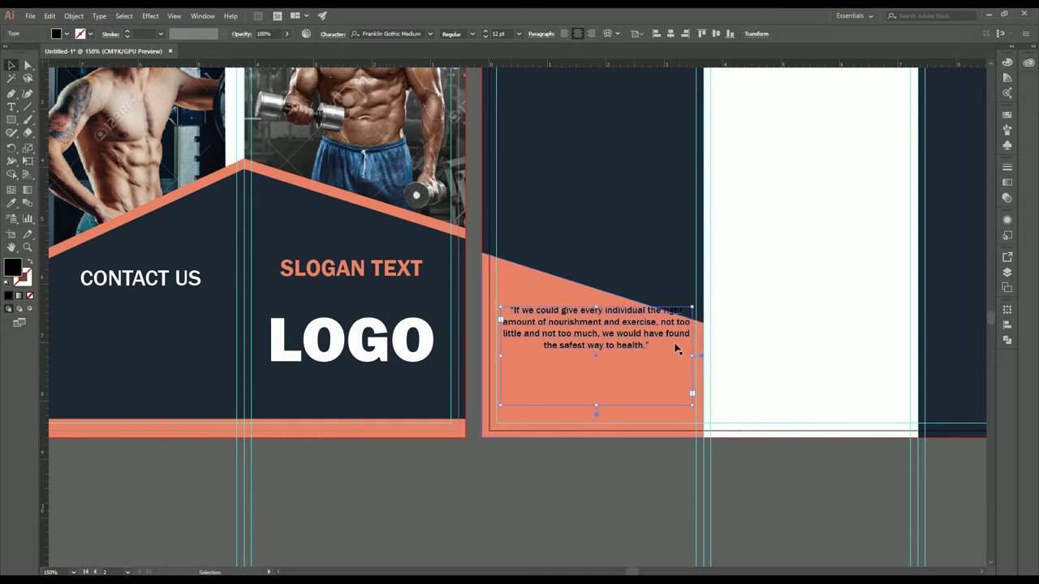
click(564, 34)
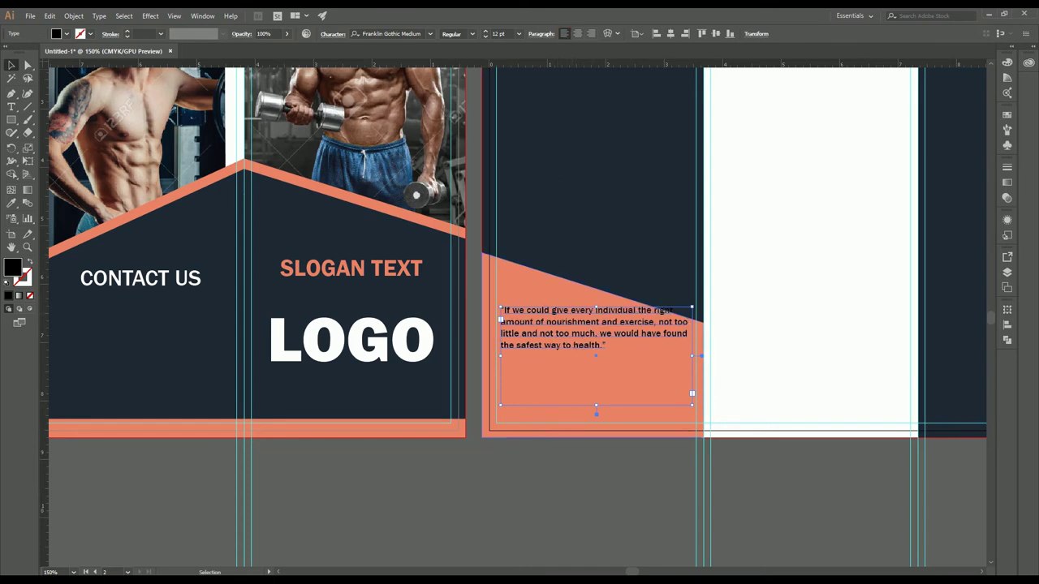
key(shift+Down)
key(shift+Down)
key(shift+Down)
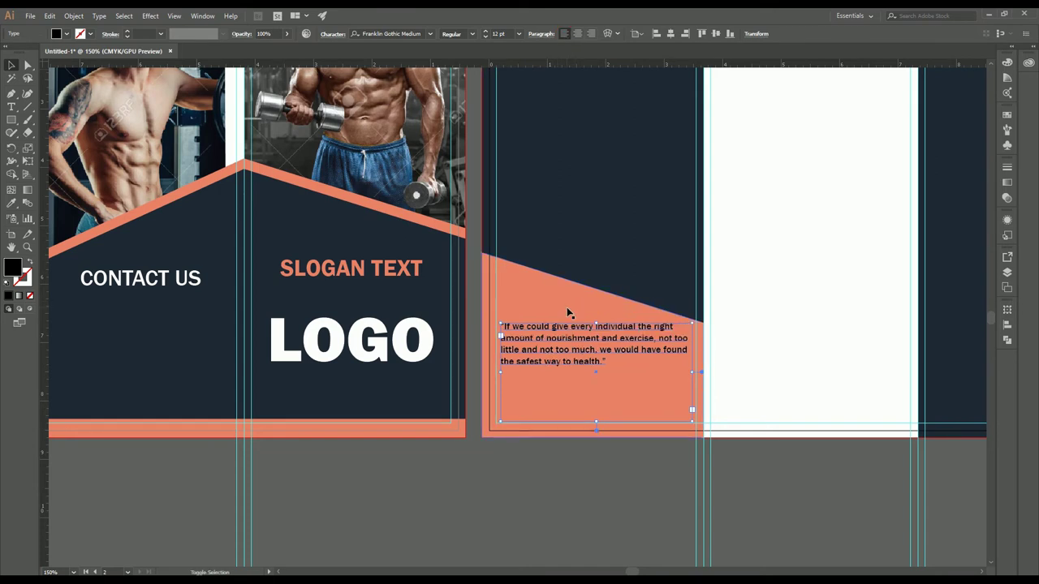
key(shift+Up)
key(shift+Down)
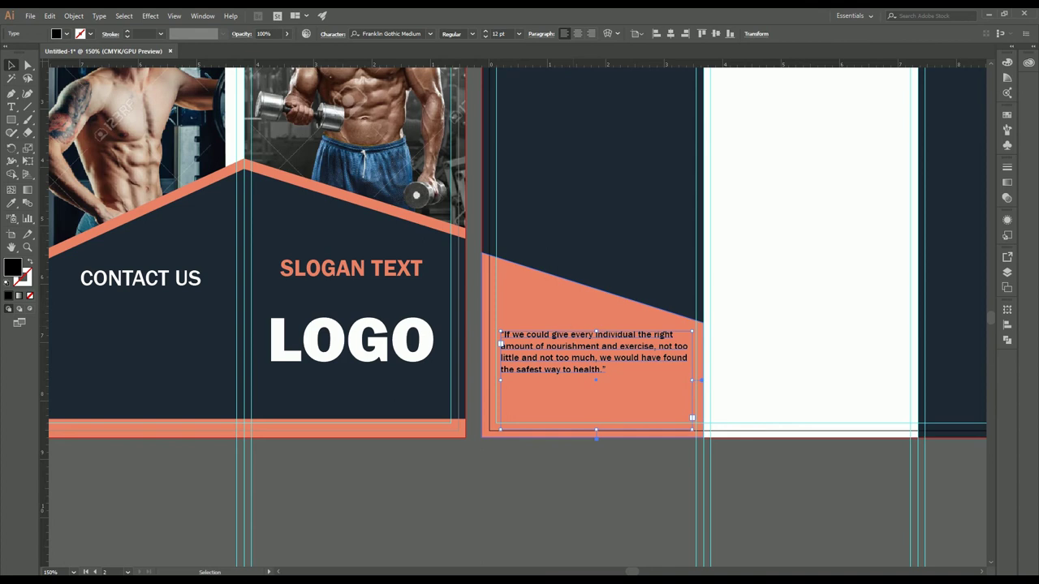
click(486, 37)
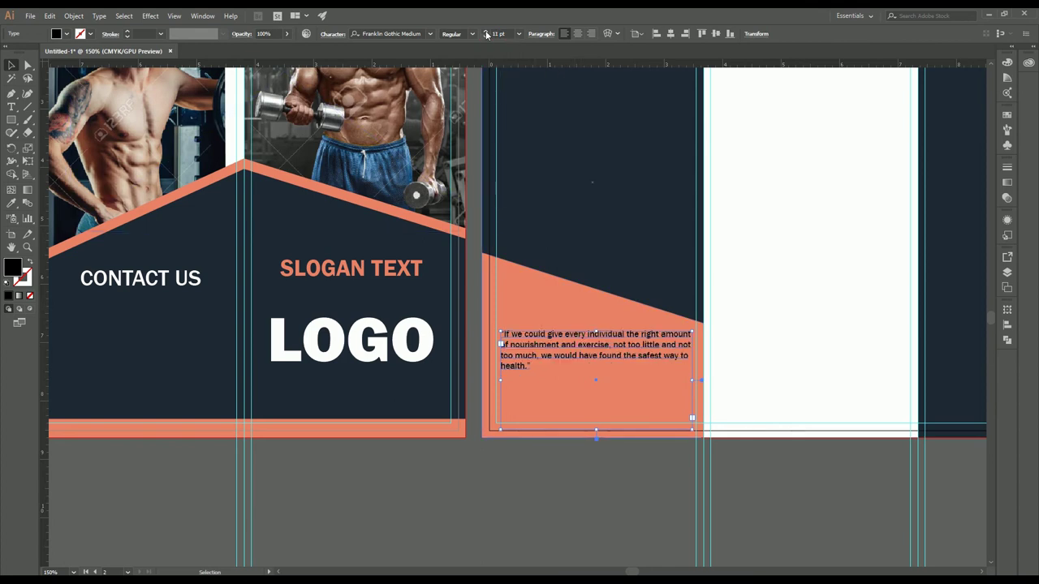
click(486, 33)
click(486, 33)
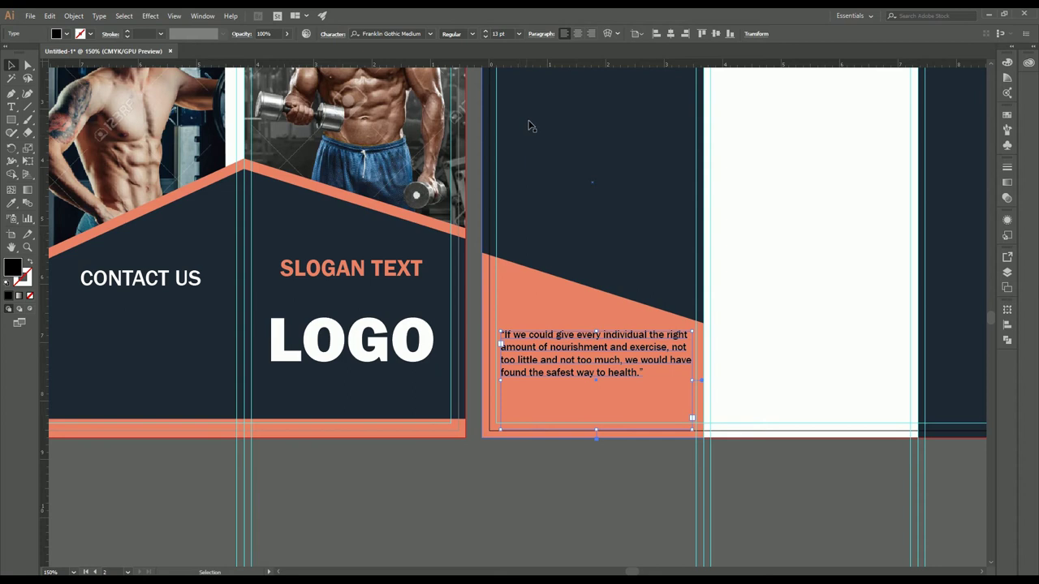
Set the quote in Franklin Gothic Book Italic.
click(430, 33)
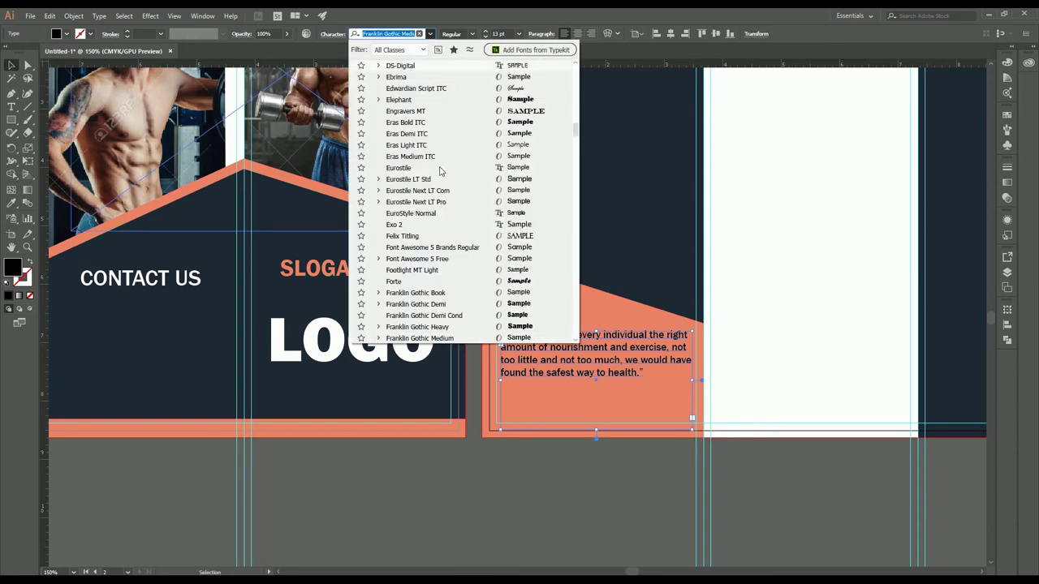
click(442, 294)
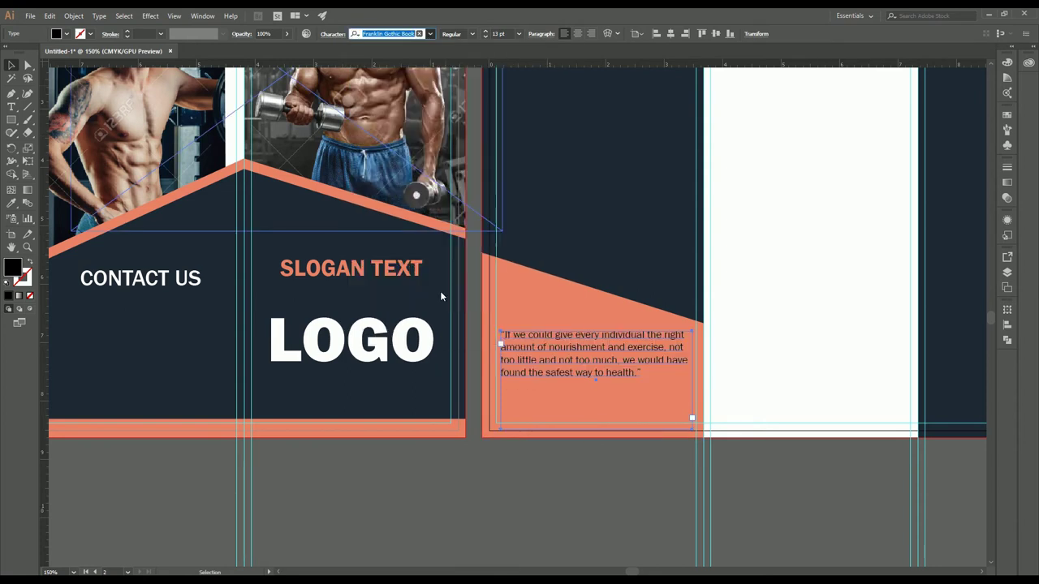
click(473, 34)
click(456, 56)
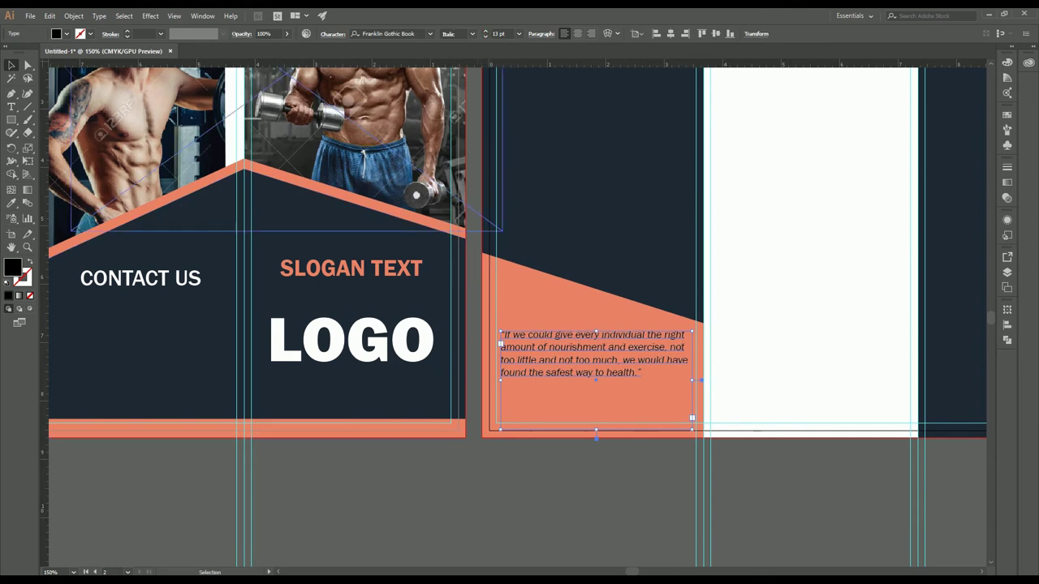
click(654, 373)
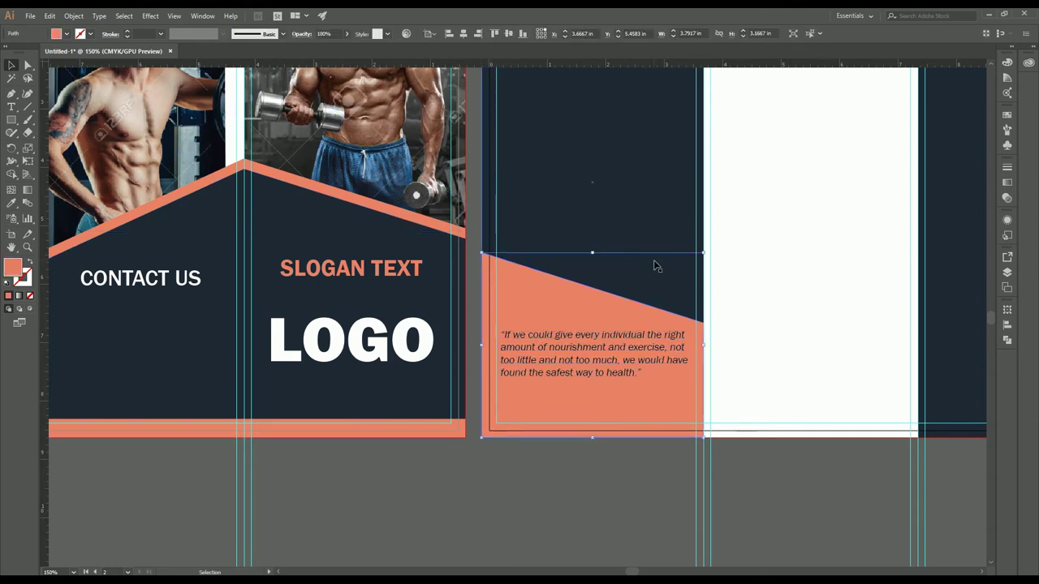
scroll(628, 388, up, 1)
click(627, 340)
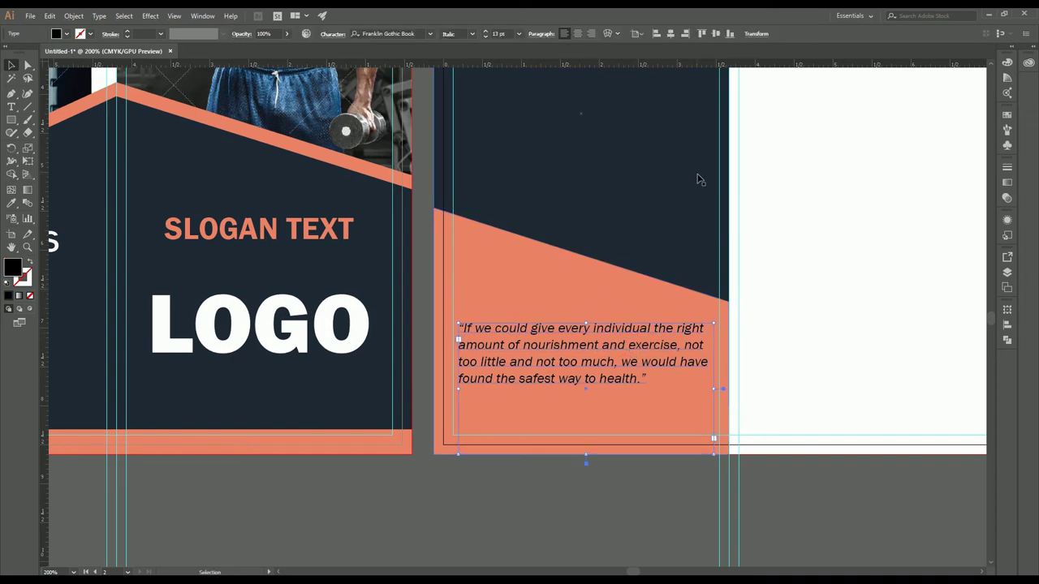
click(694, 228)
scroll(718, 242, down, 2)
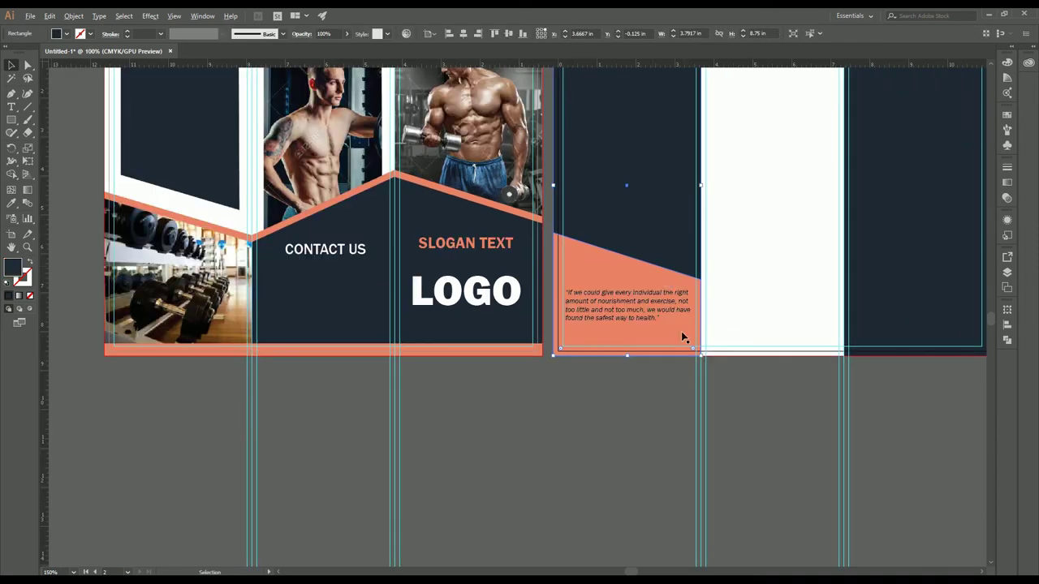
Duplicate the CONTACT US heading to the top of the right panel.
drag(670, 171, 648, 284)
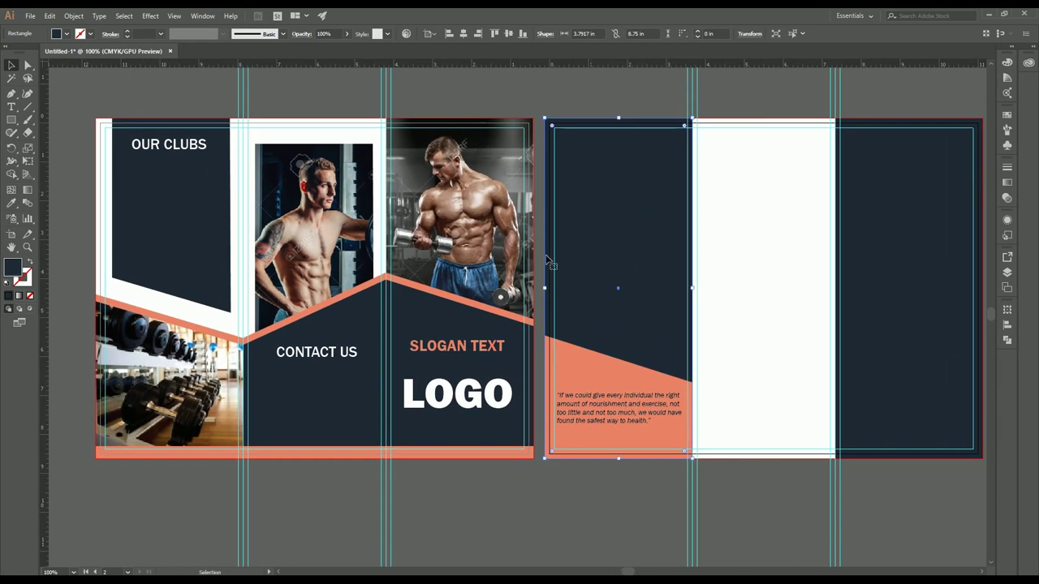
click(336, 361)
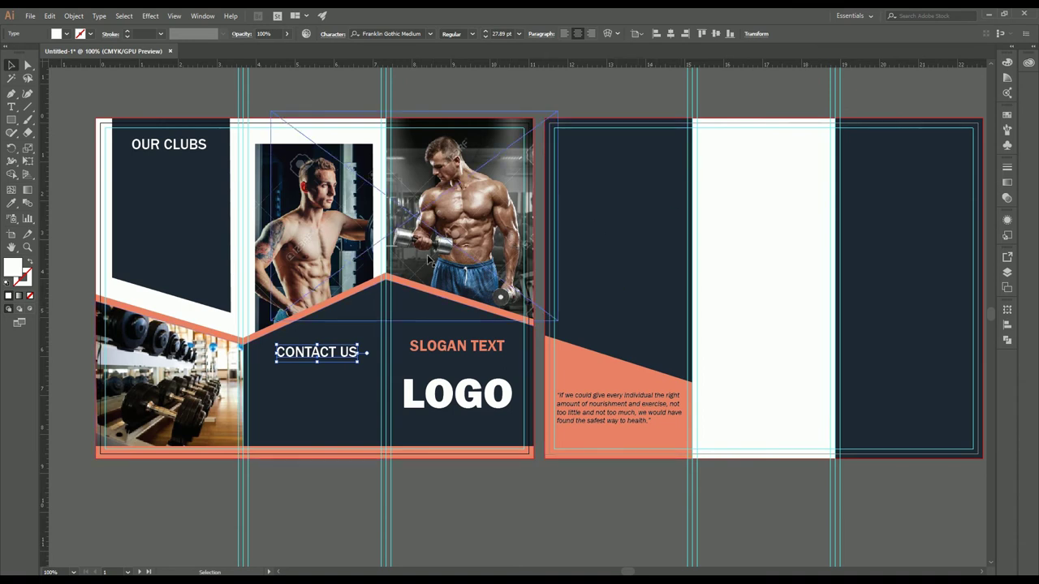
drag(332, 354, 636, 149)
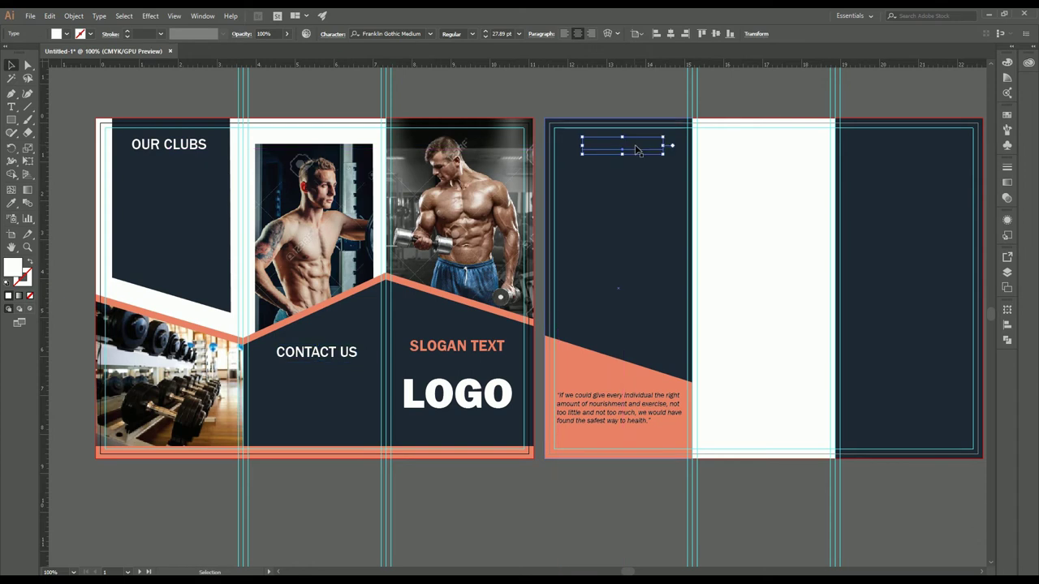
click(11, 106)
click(633, 149)
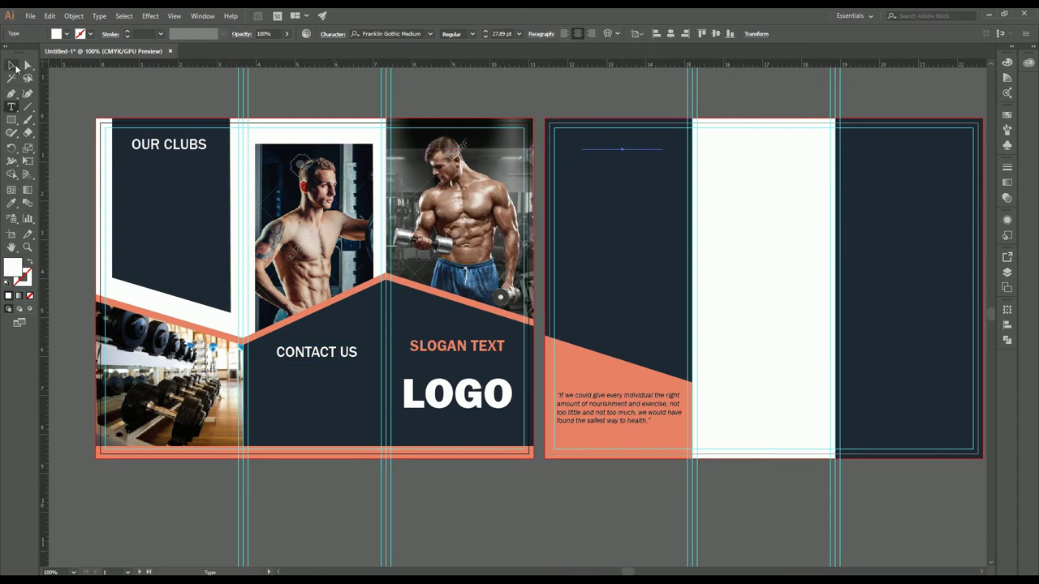
click(11, 65)
scroll(637, 152, up, 1)
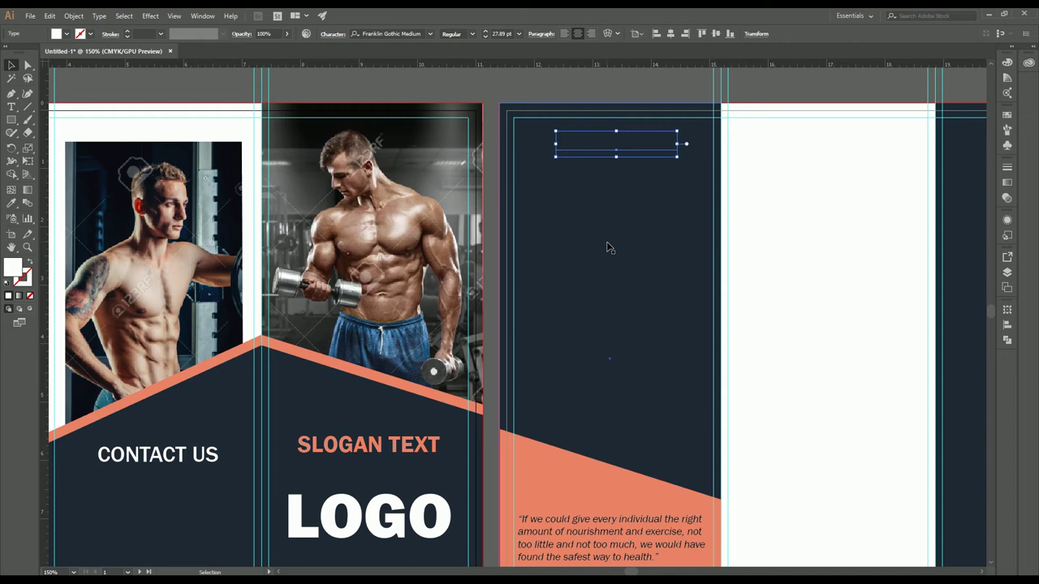
key(a)
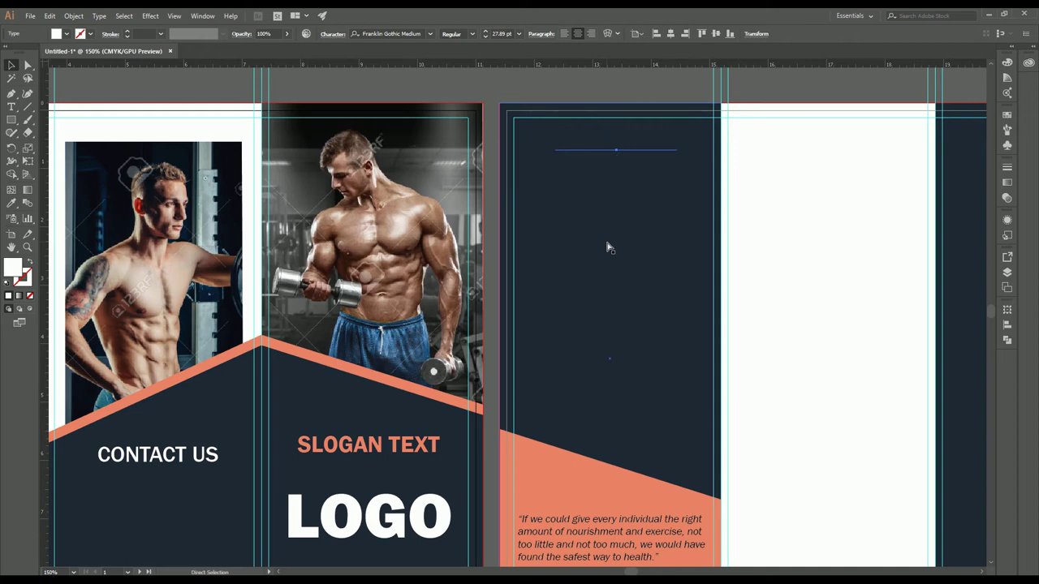
key(v)
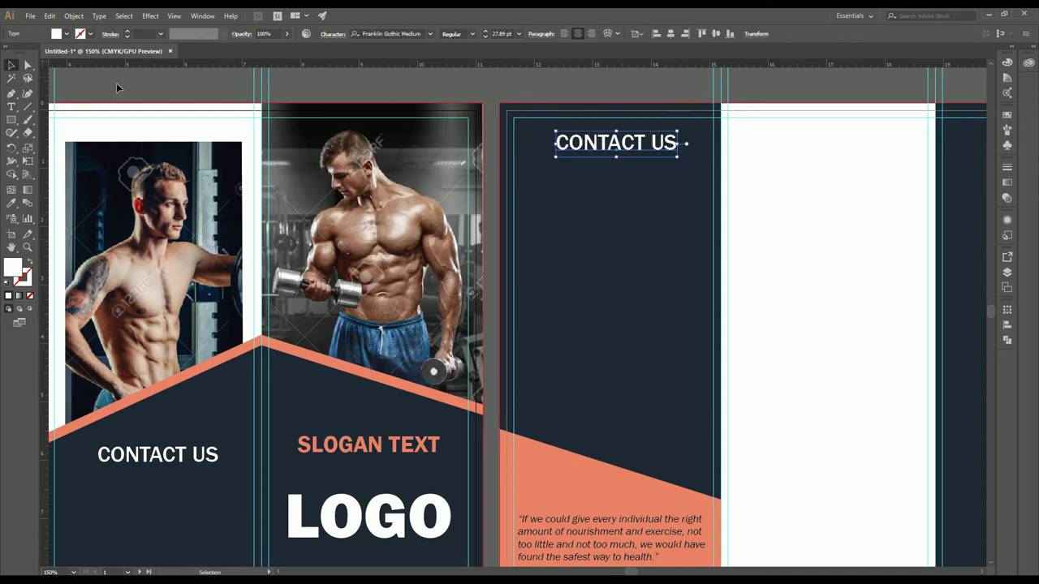
Retype the copied heading as ABOUT US.
click(11, 106)
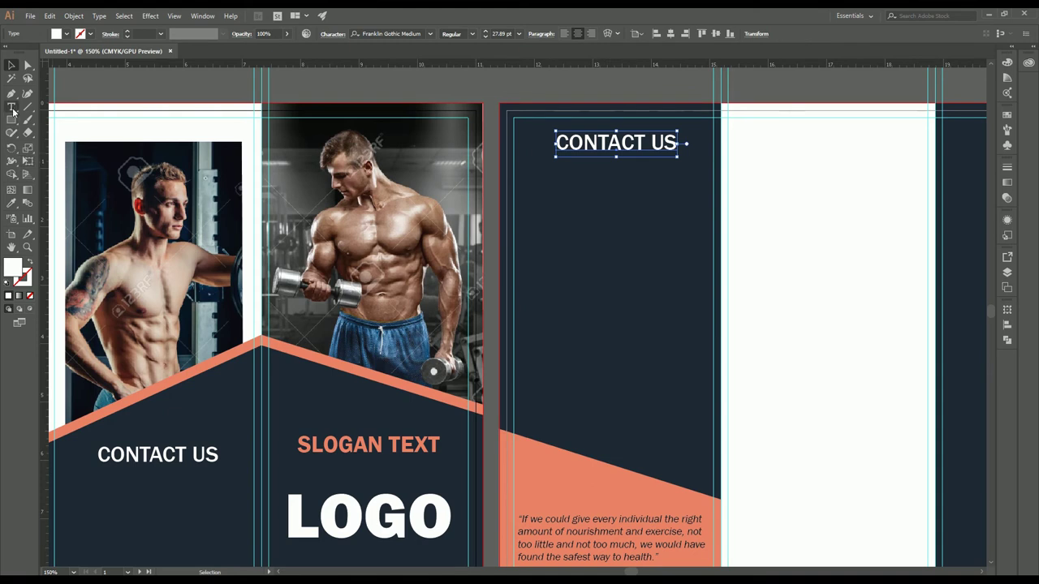
triple_click(572, 150)
text(AB)
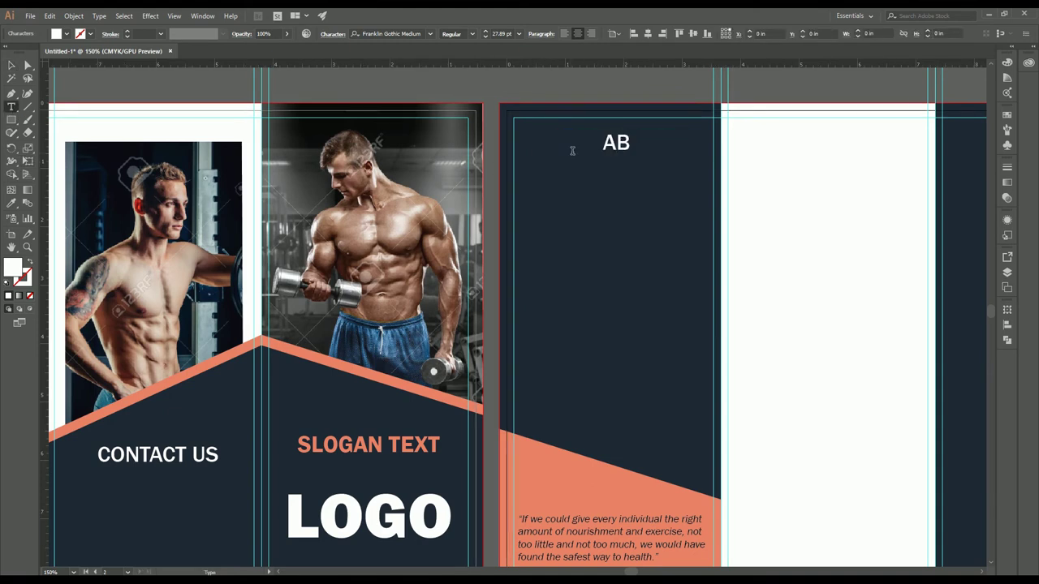
text(OUT US)
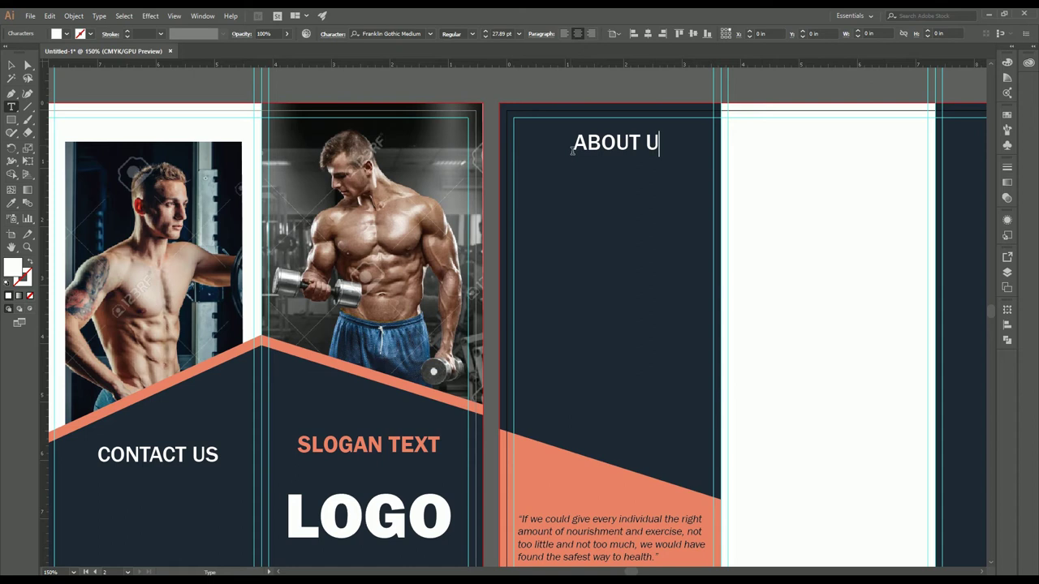
click(11, 65)
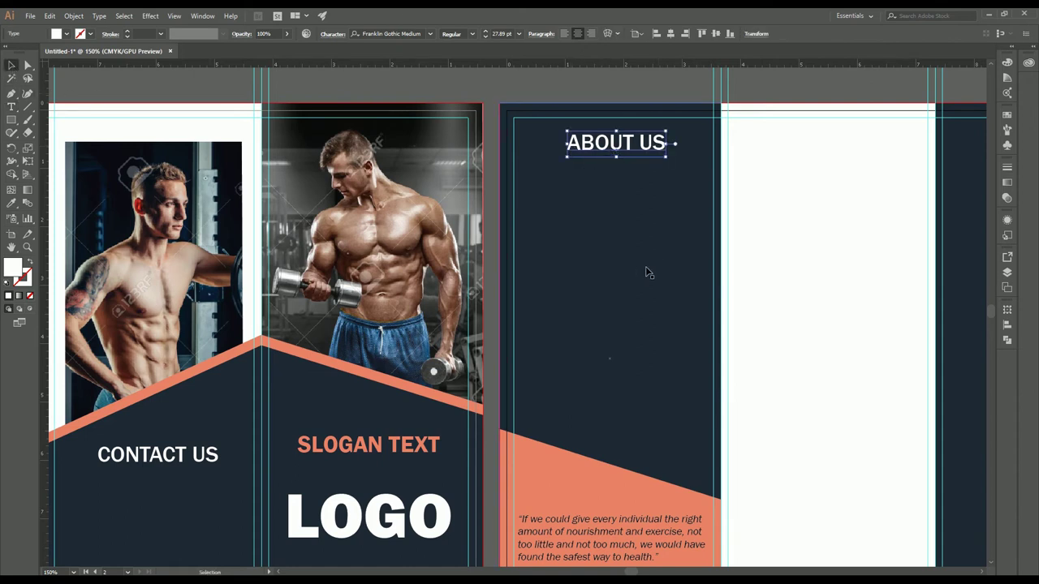
key(ctrl+minus)
scroll(638, 274, right, 3)
Copy the ABOUT US heading straight across onto the white panel and make it black.
drag(637, 278, 636, 276)
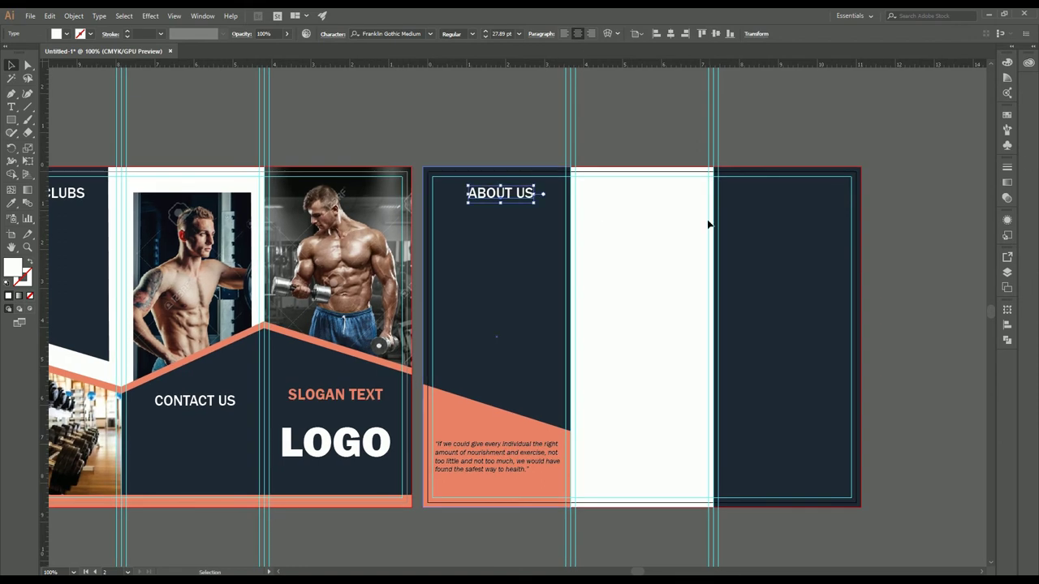
scroll(649, 219, up, 1)
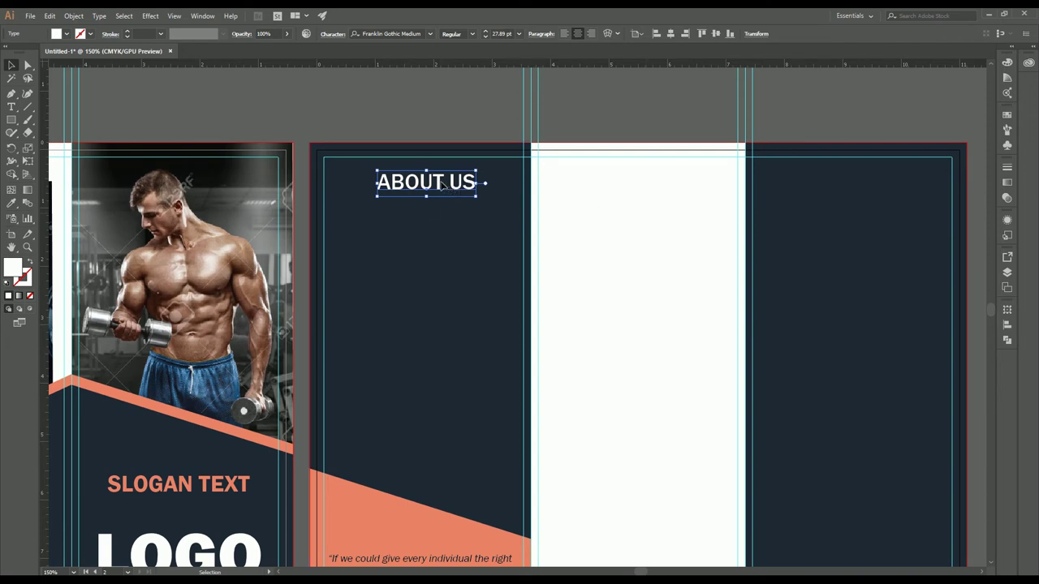
drag(452, 186, 656, 190)
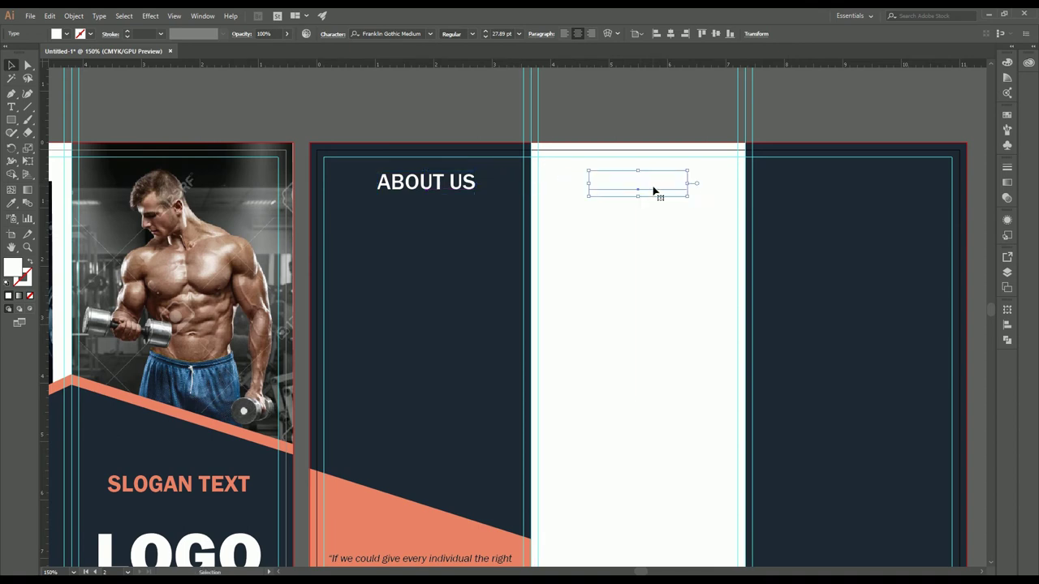
click(66, 36)
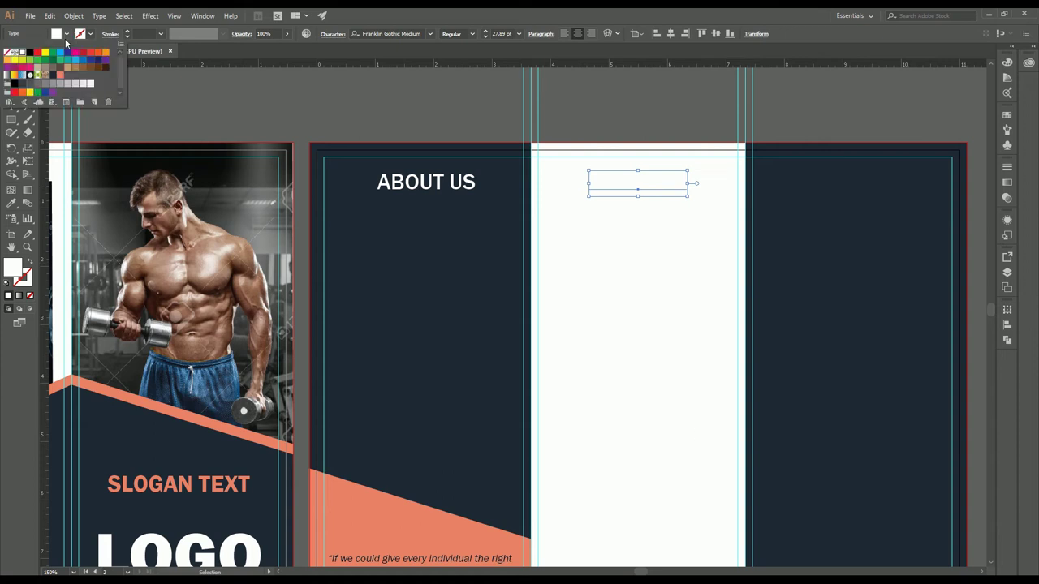
click(33, 56)
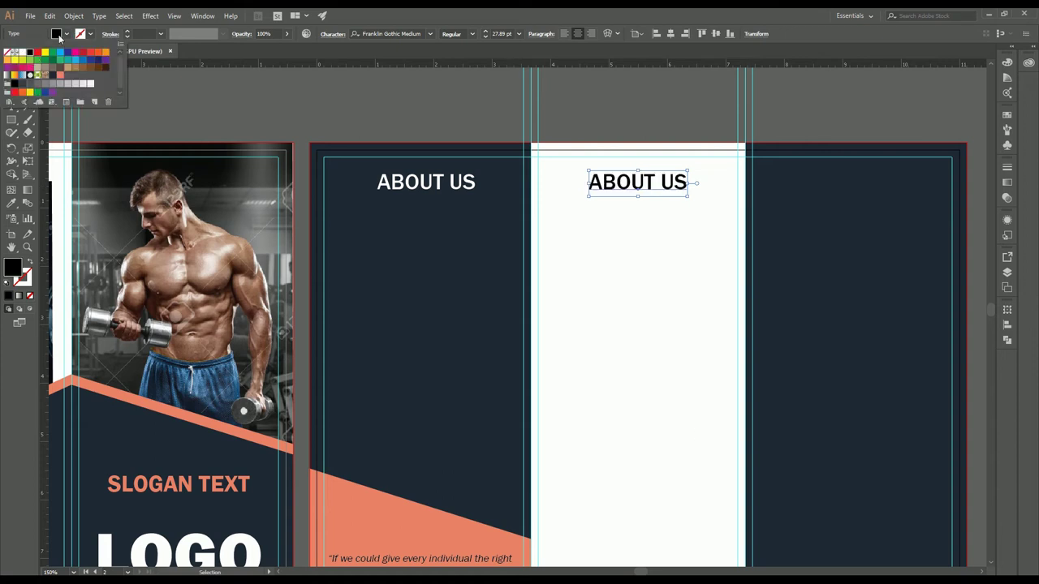
Retype the black copy as COURSES.
click(11, 106)
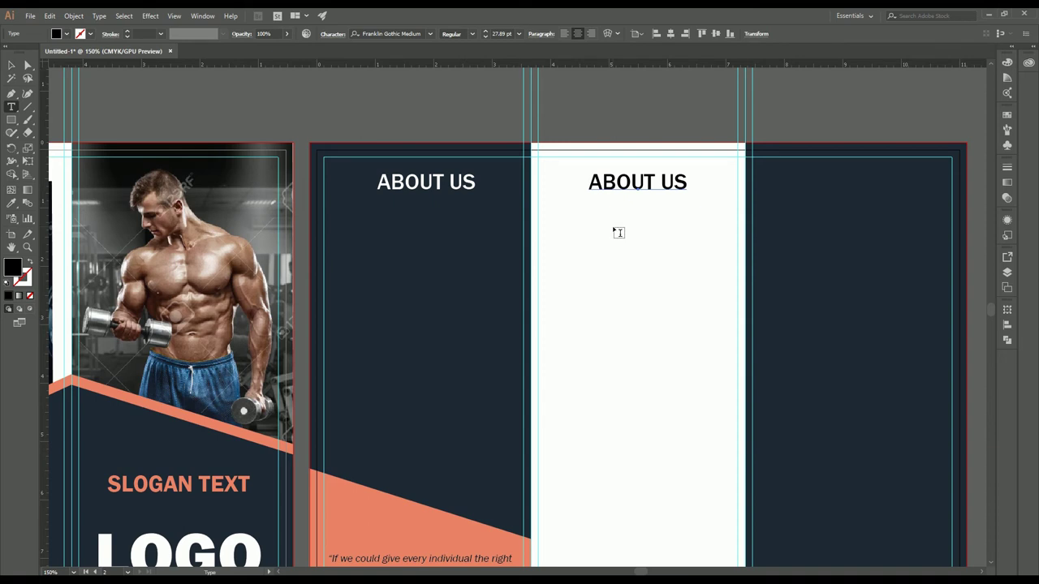
click(622, 183)
key(ctrl+a)
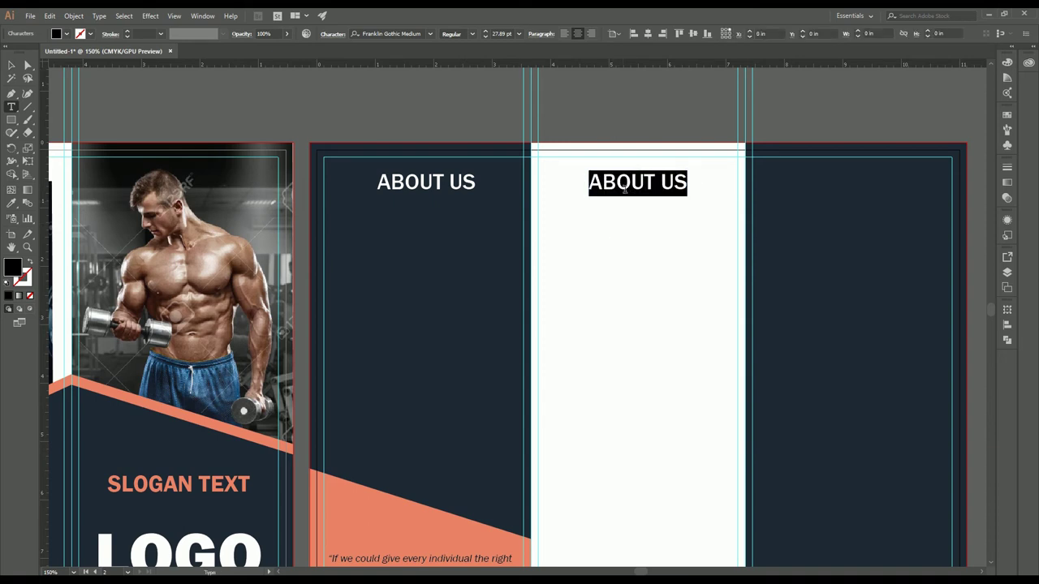
text(COU)
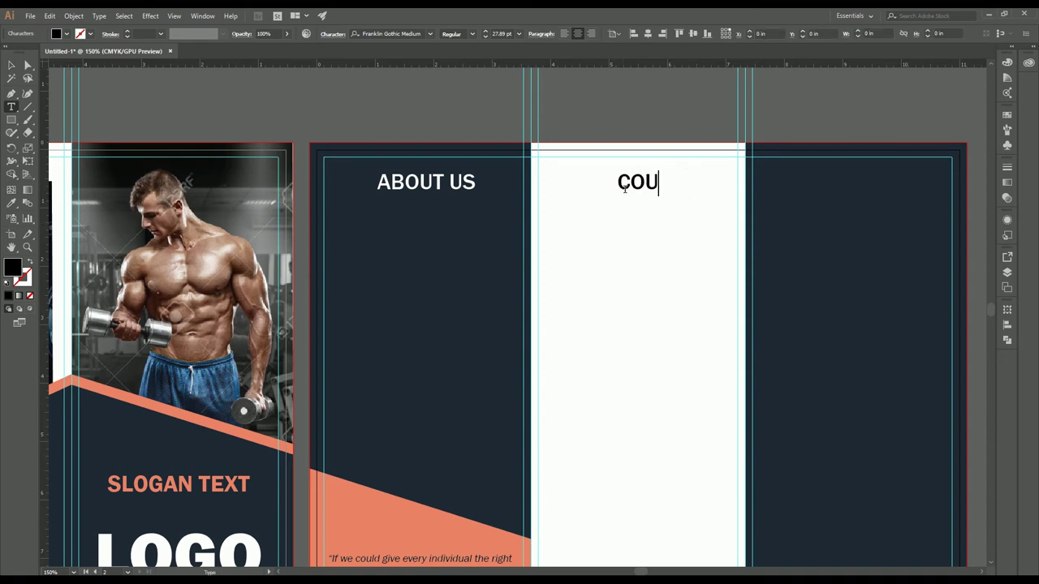
text(RSES)
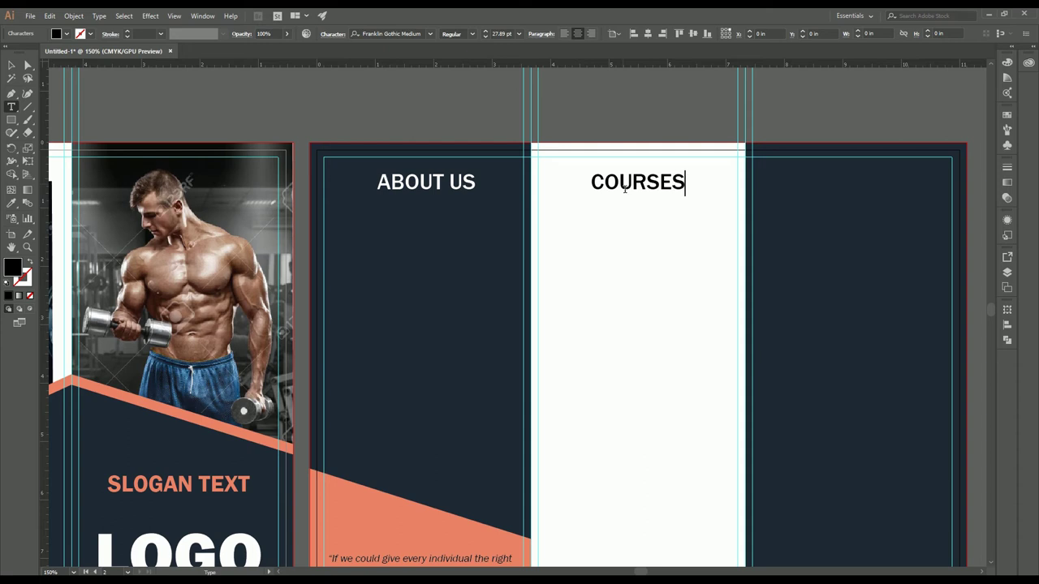
click(12, 65)
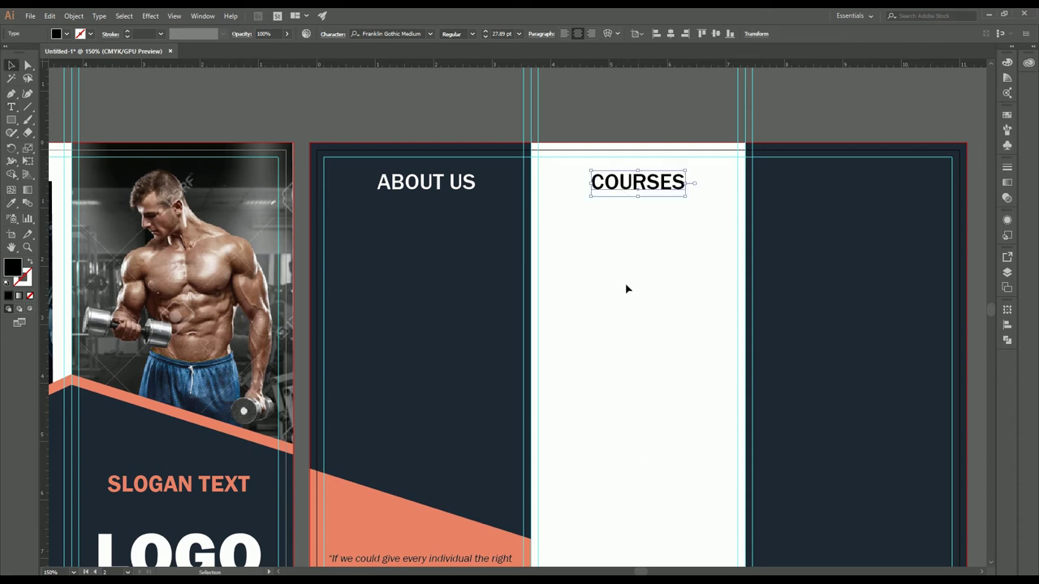
drag(627, 289, 635, 258)
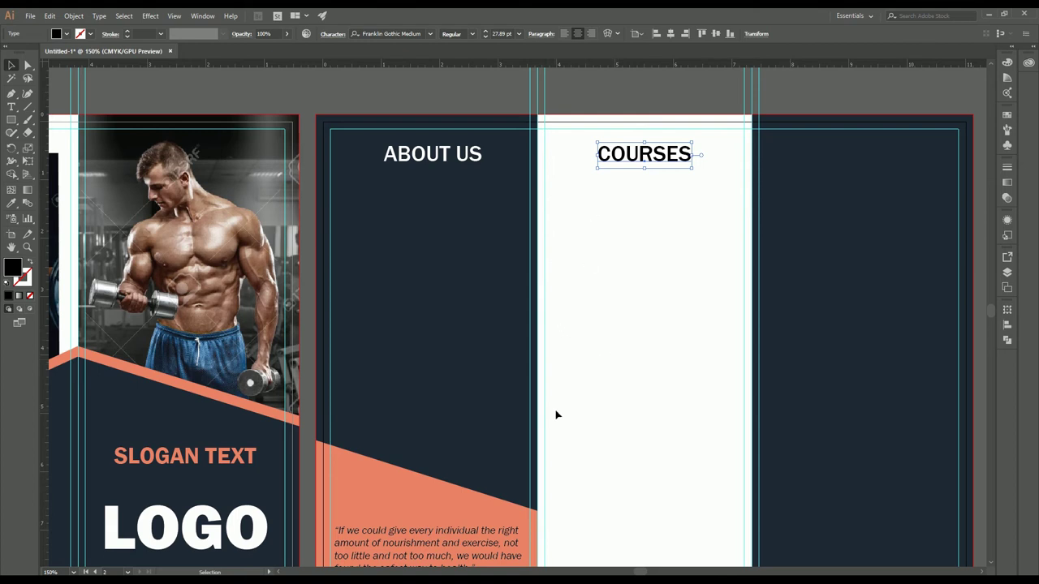
Draw a small square below COURSES and fill it teal.
click(13, 122)
scroll(637, 267, up, 1)
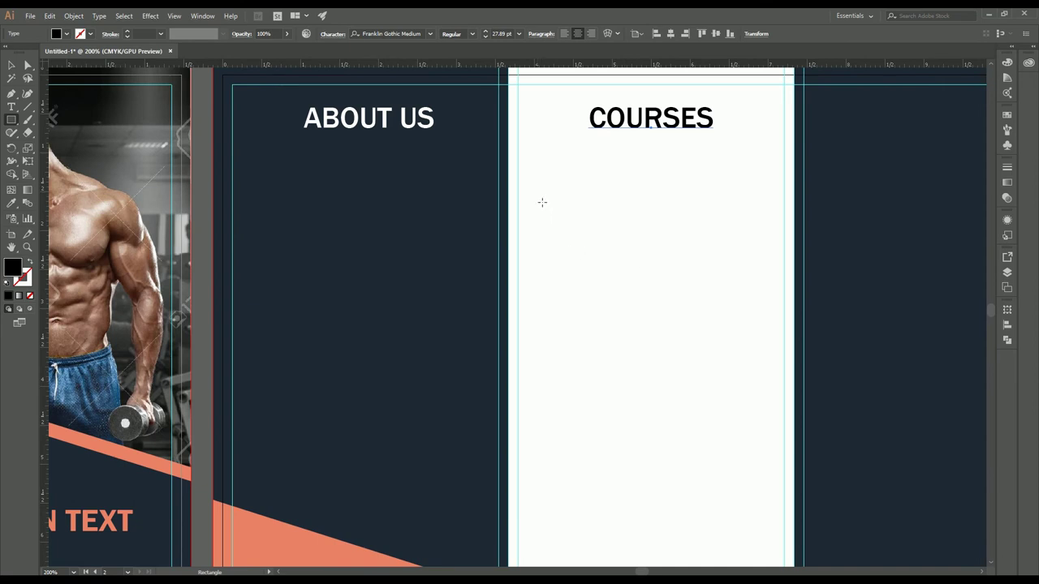
mouse_move(535, 199)
mouse_down()
mouse_move(588, 245)
mouse_move(578, 248)
mouse_up()
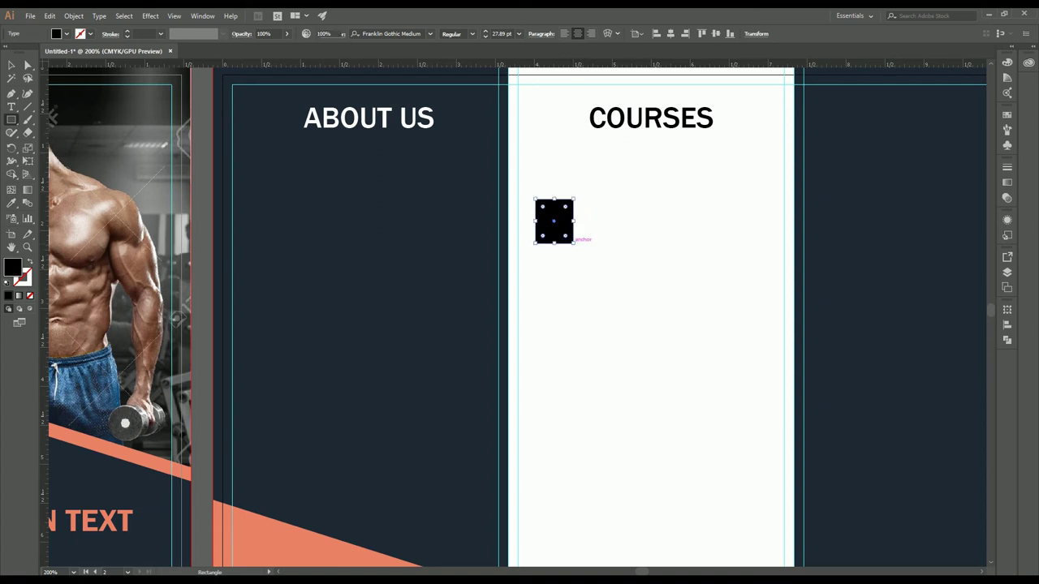
key(v)
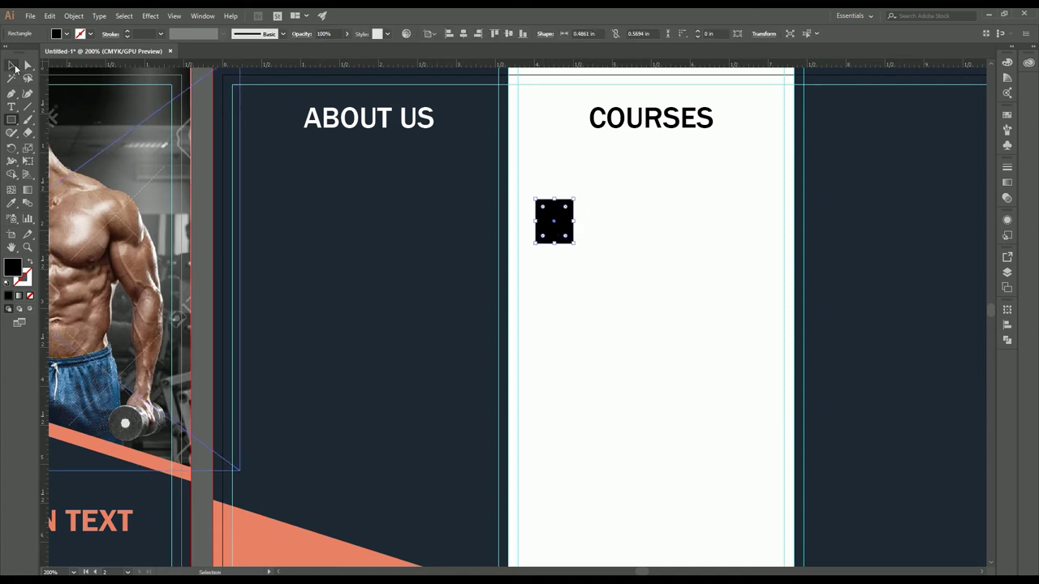
click(68, 34)
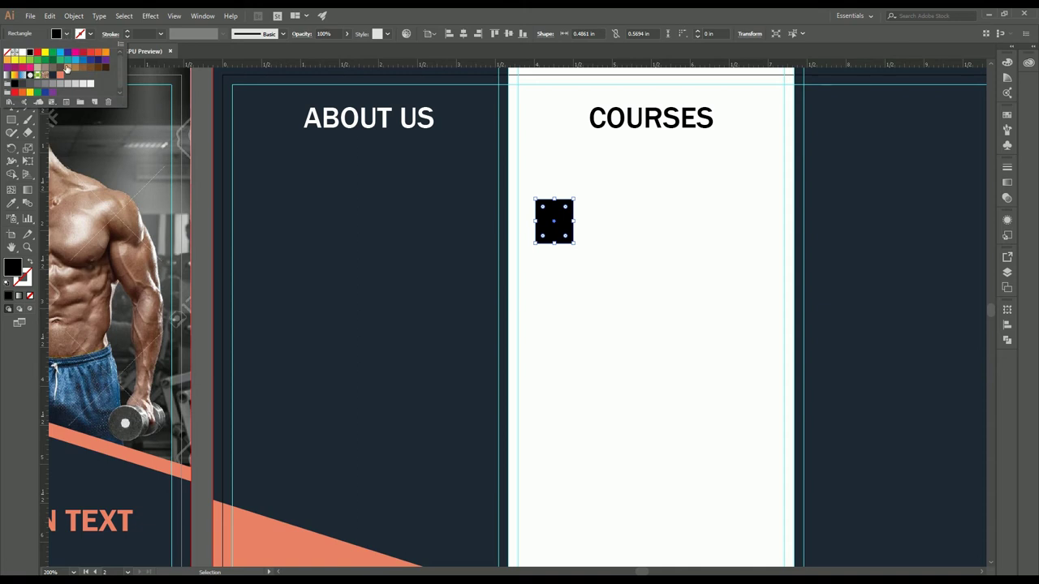
click(61, 61)
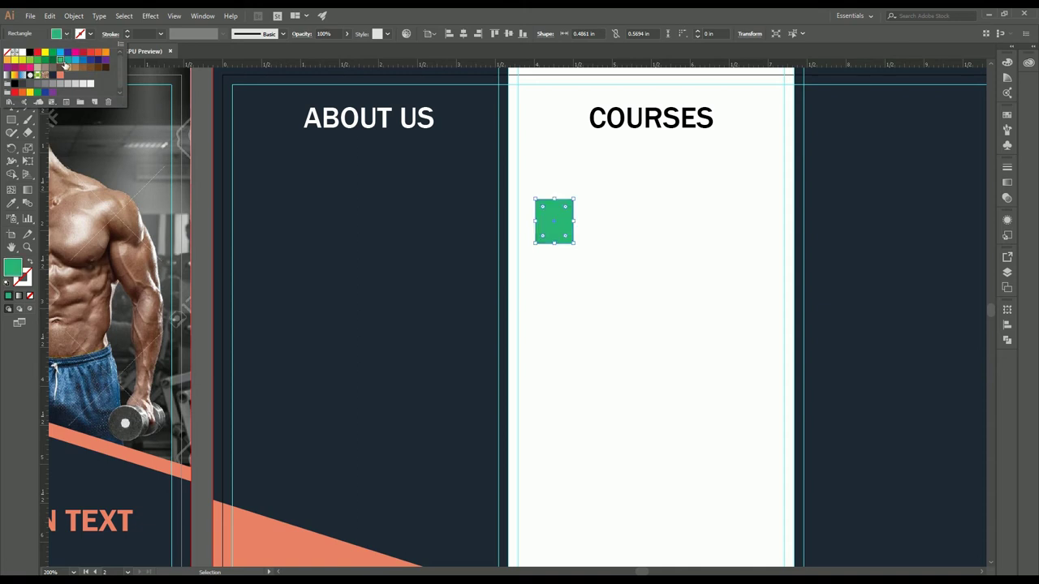
click(72, 63)
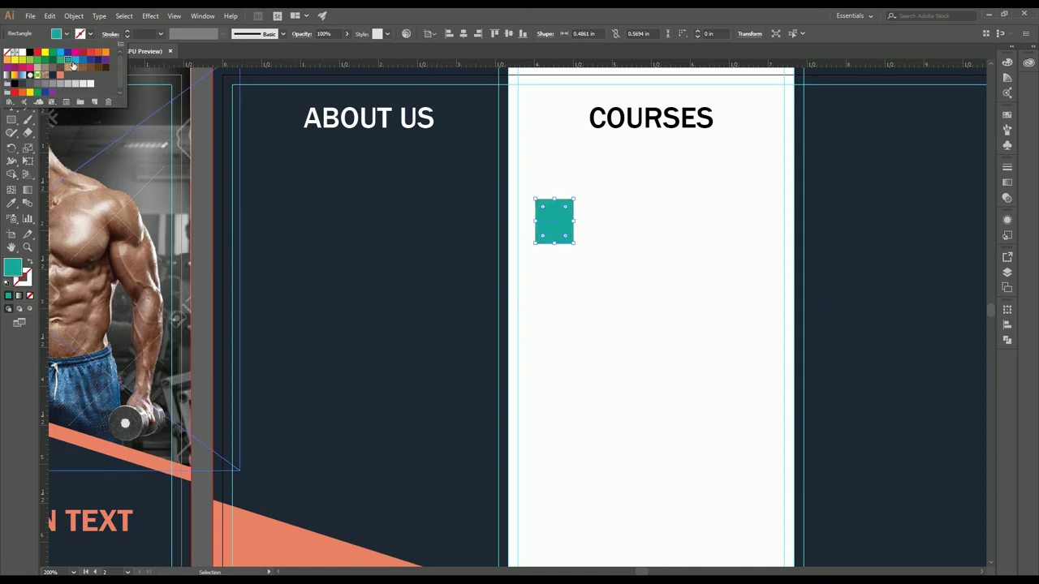
click(568, 219)
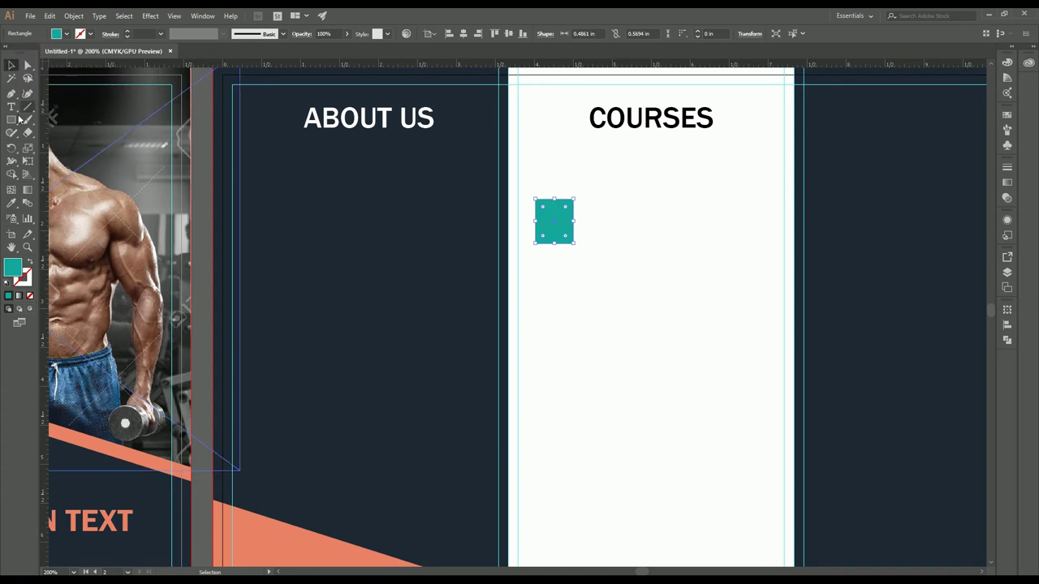
Type a black '1' on the teal square and set it in Franklin Gothic Medium.
click(11, 106)
click(559, 226)
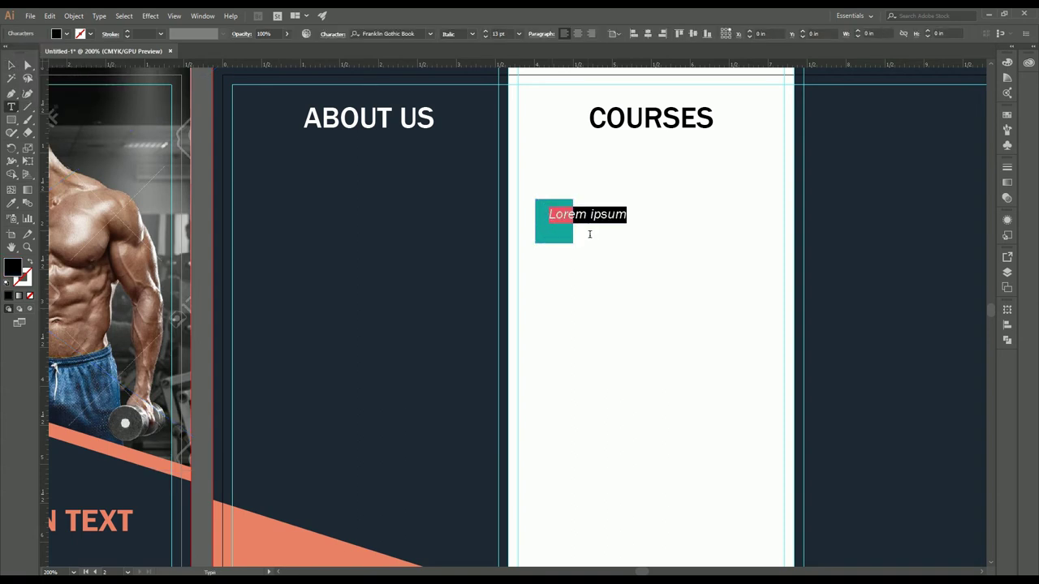
text(1)
click(25, 71)
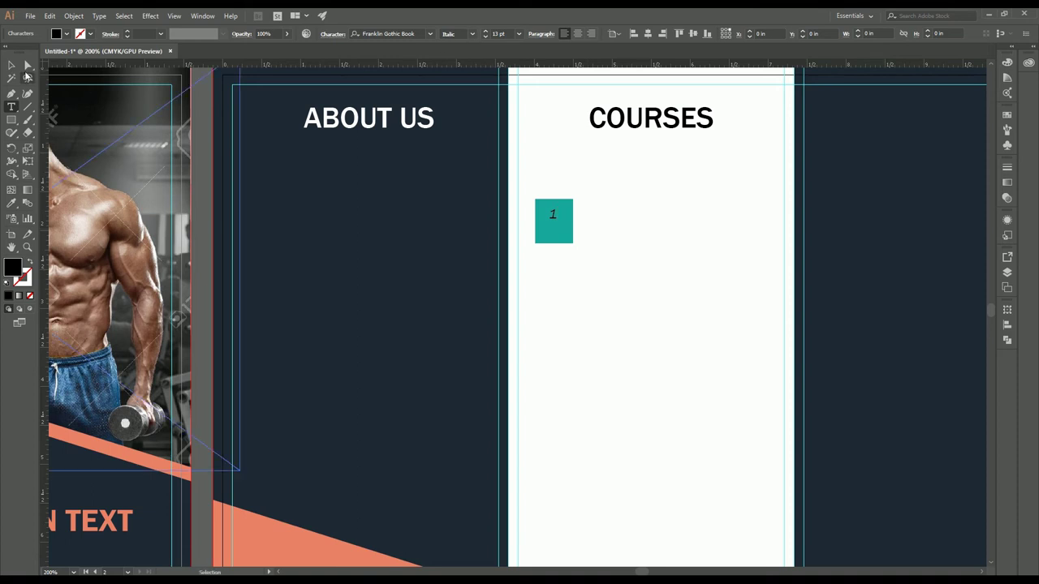
click(12, 65)
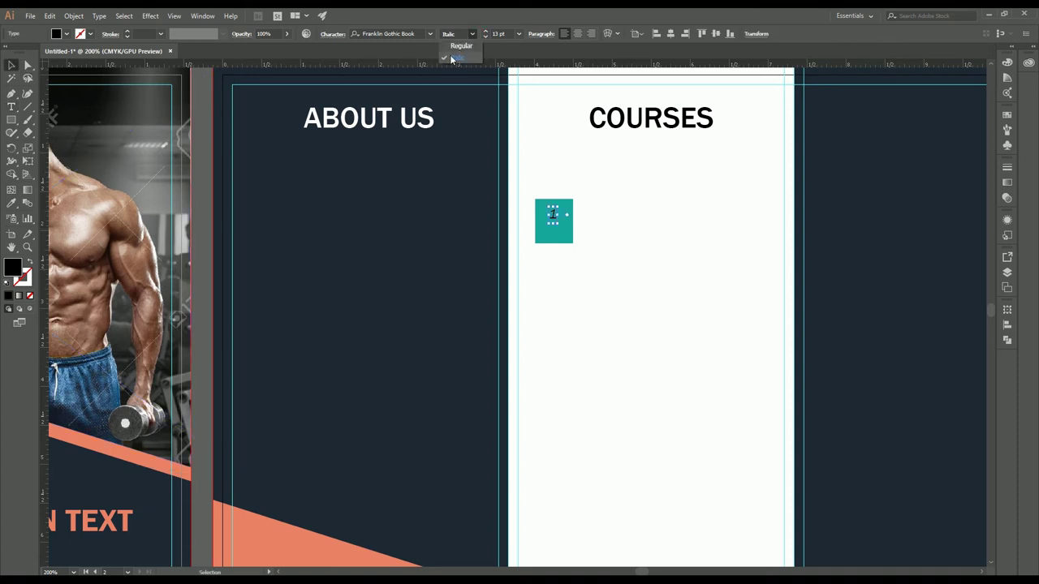
click(431, 33)
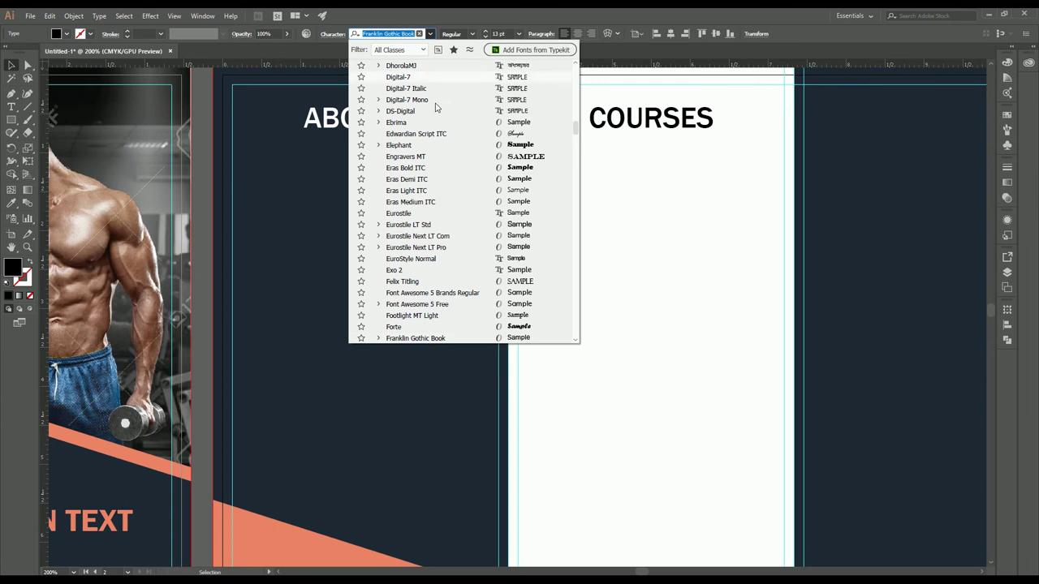
scroll(431, 271, down, 2)
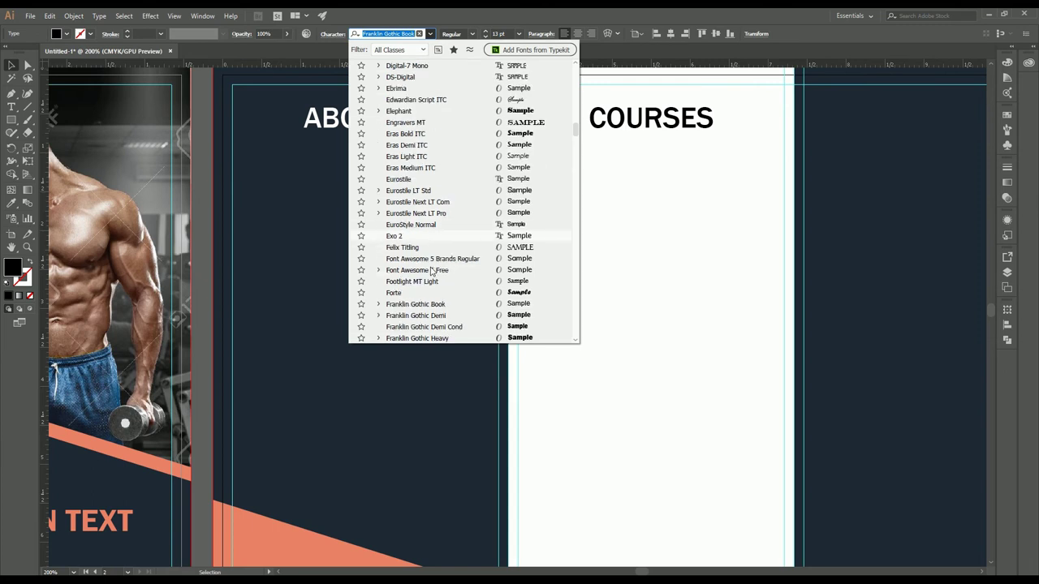
click(445, 317)
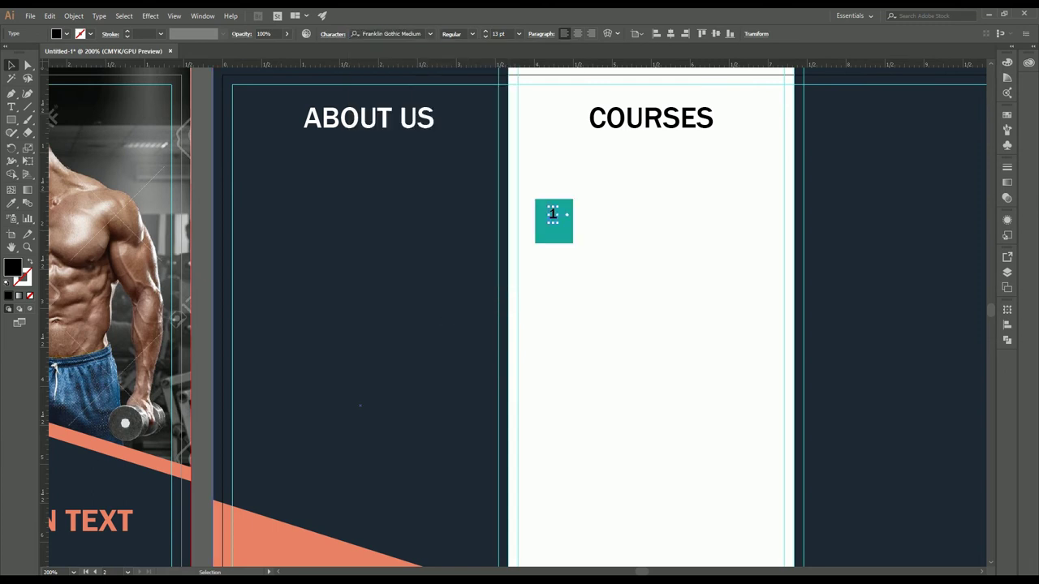
Resize the '1' to fit the teal square and nudge it to the centre.
drag(549, 208, 562, 236)
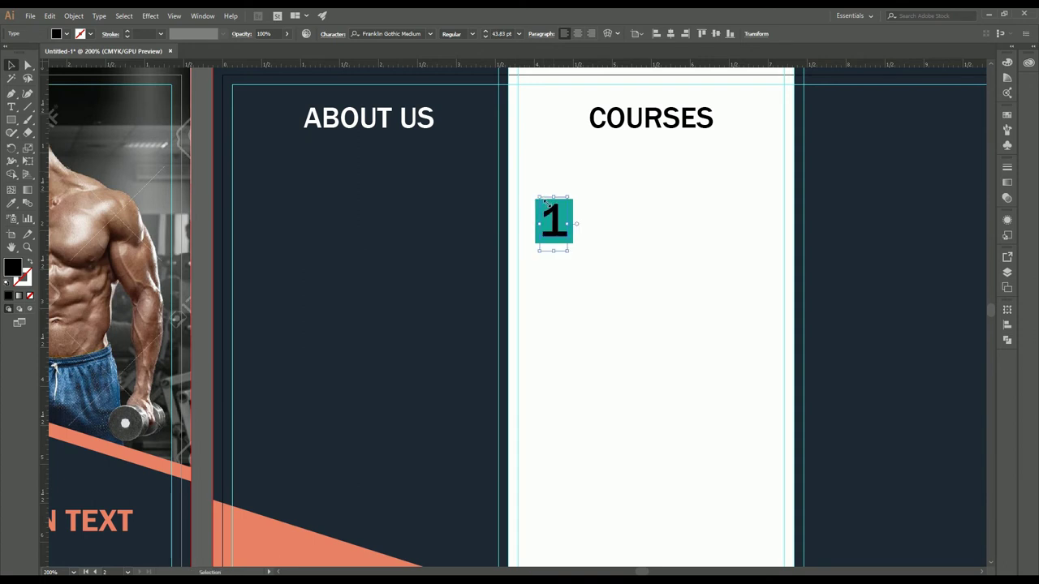
drag(538, 198, 553, 221)
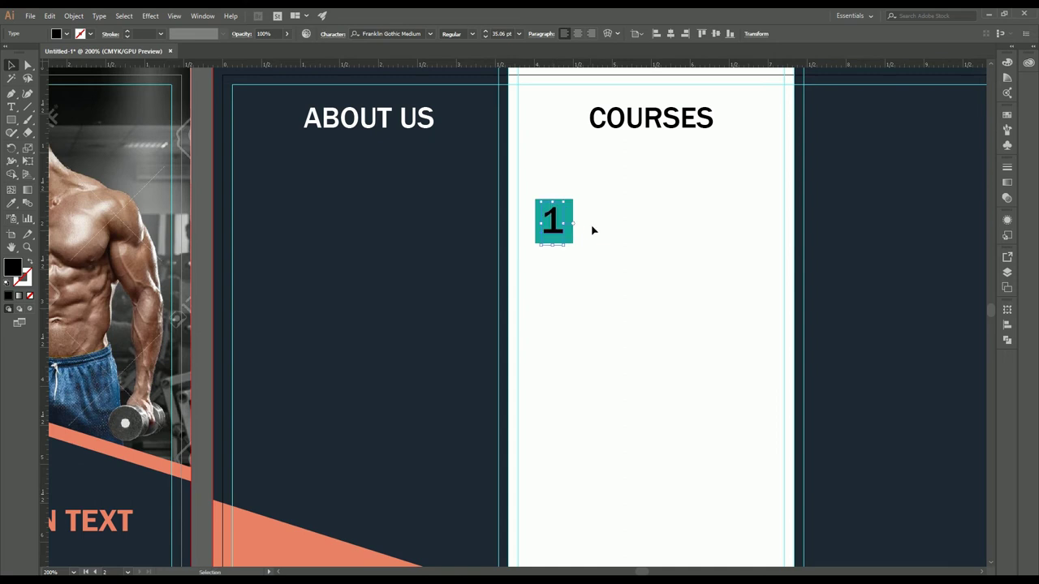
click(583, 245)
scroll(568, 240, up, 3)
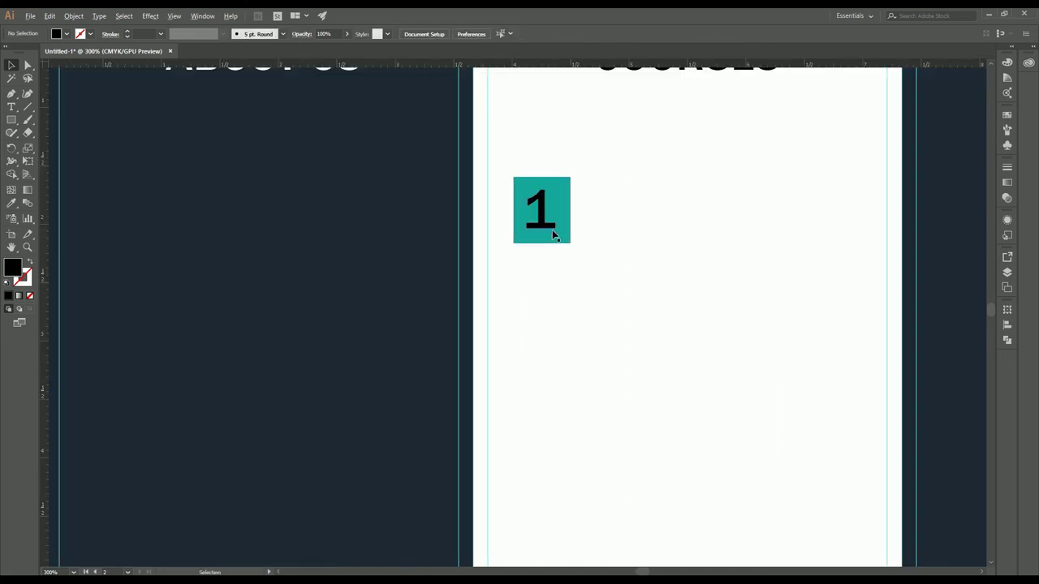
click(544, 212)
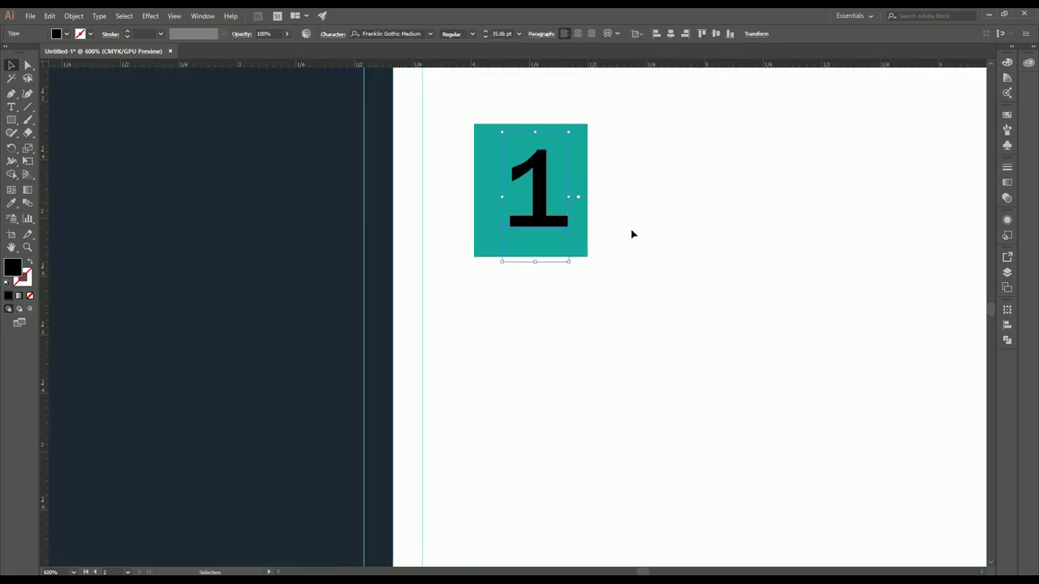
key(Left)
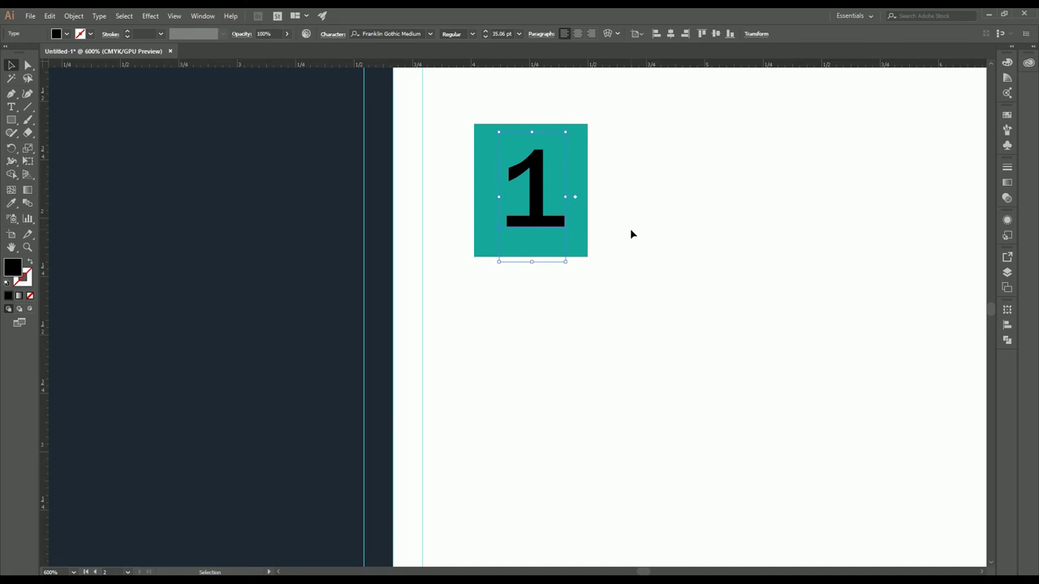
key(Left)
click(631, 234)
click(527, 204)
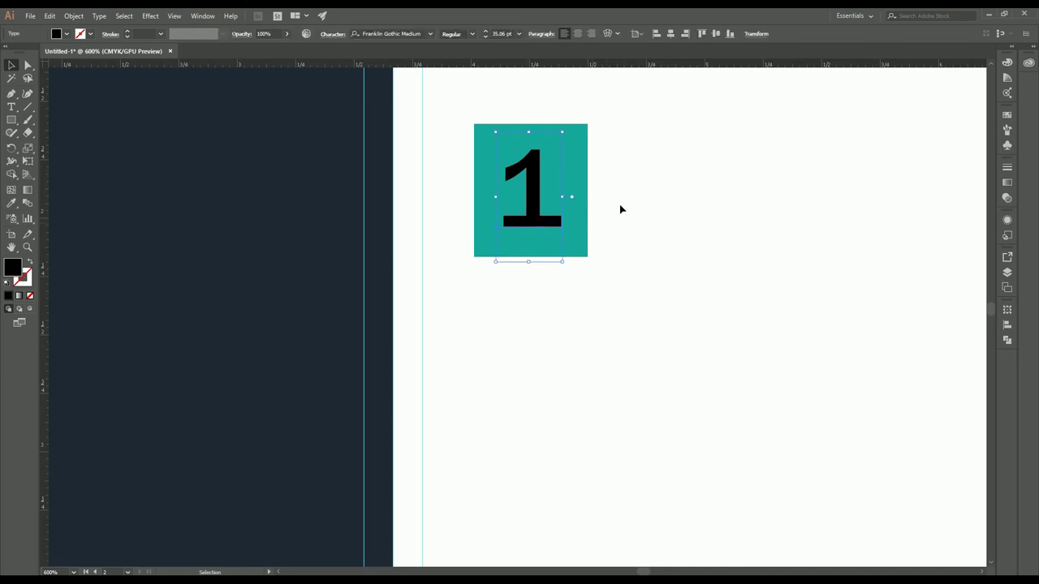
key(Right)
click(623, 204)
scroll(628, 209, down, 2)
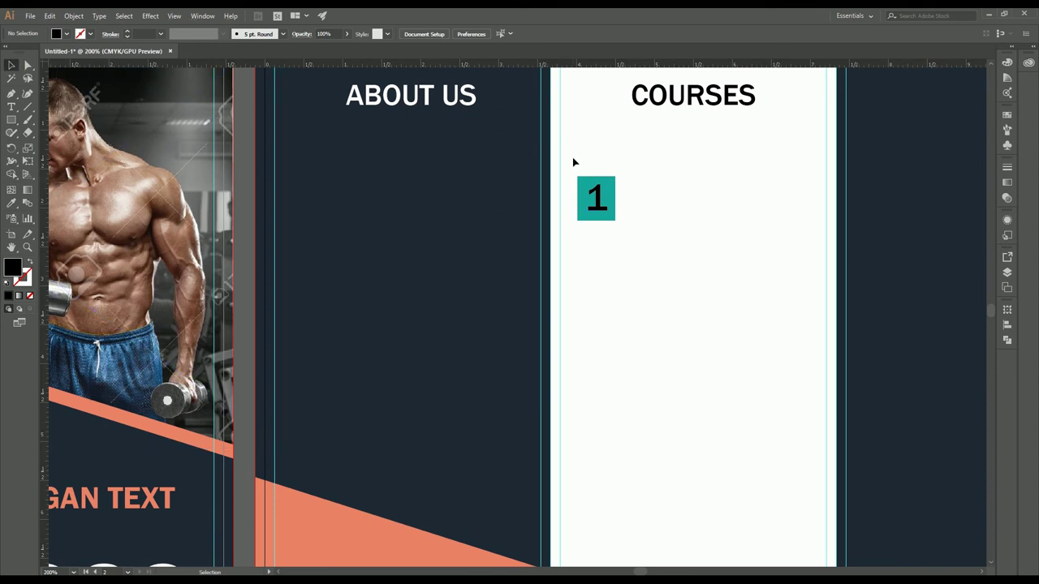
Alt-drag the teal '1' square down to make copies below it in the COURSES panel.
drag(573, 160, 647, 244)
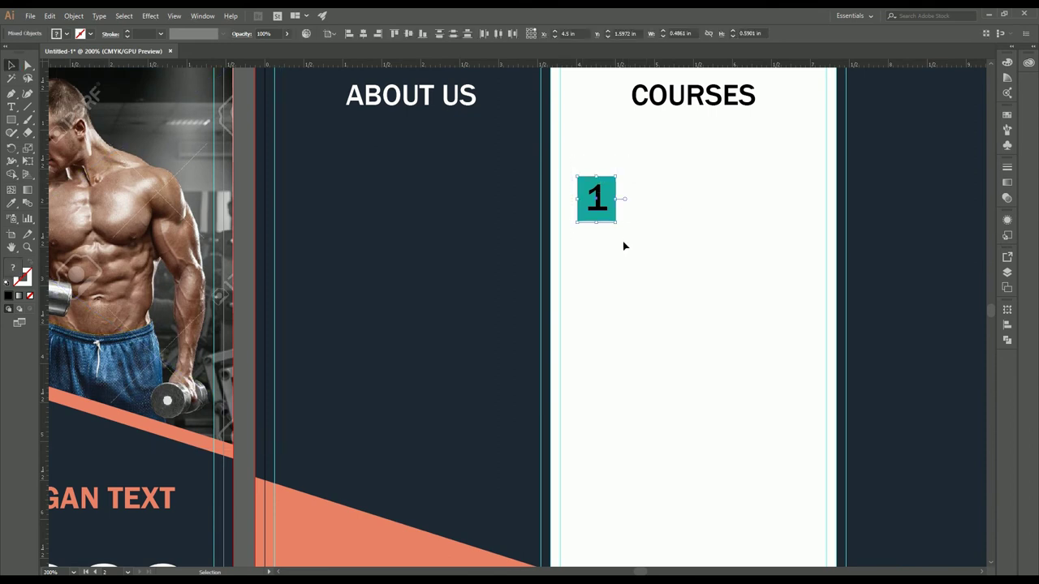
scroll(622, 241, down, 1)
drag(642, 281, 614, 223)
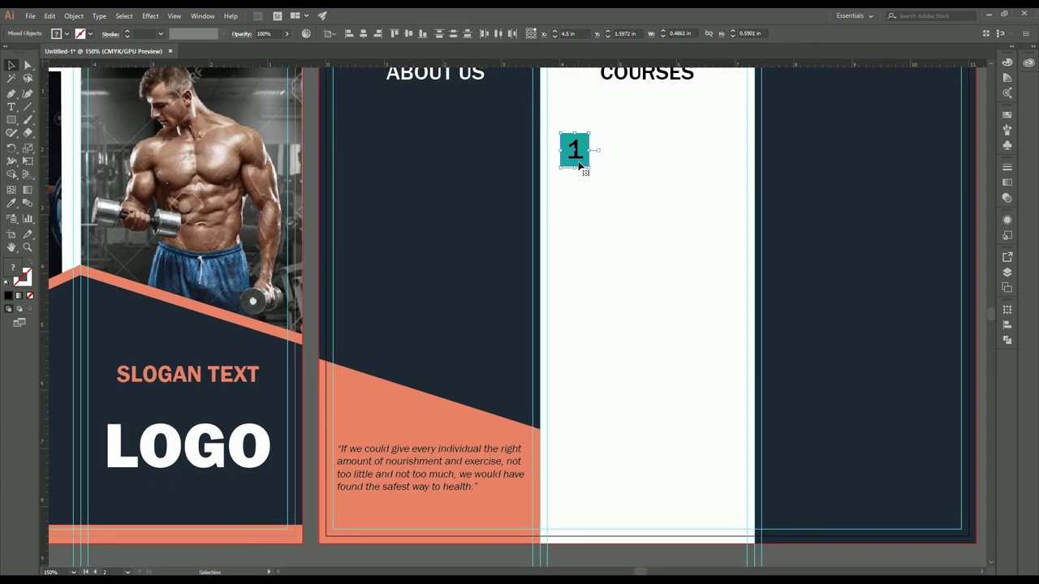
drag(575, 163, 583, 478)
Renumber the copied squares 2, 3 and 4 from top to bottom.
key(t)
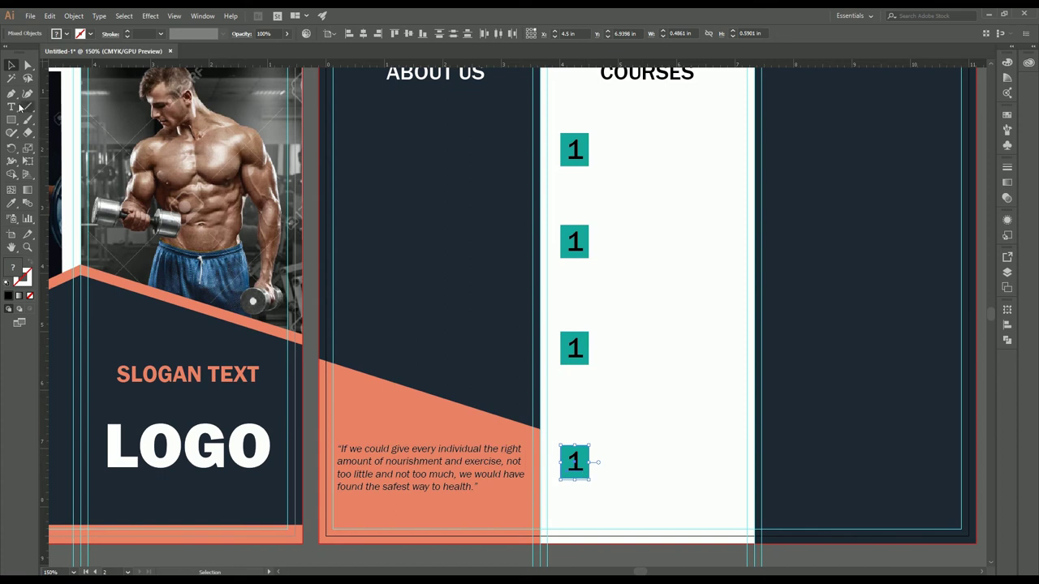
drag(584, 248, 559, 248)
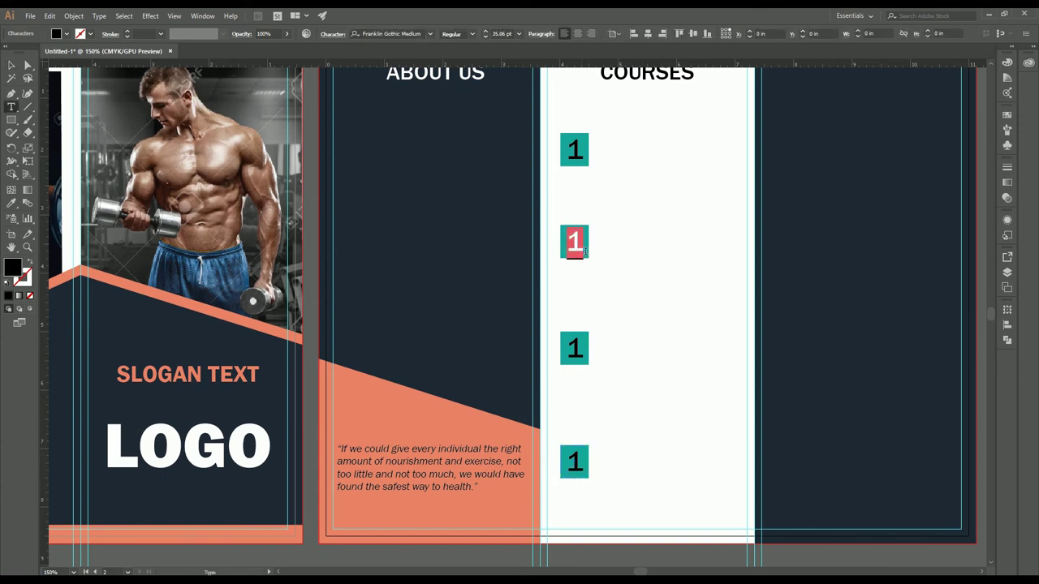
text(2)
double_click(570, 360)
text(3)
double_click(582, 464)
text(4)
click(13, 65)
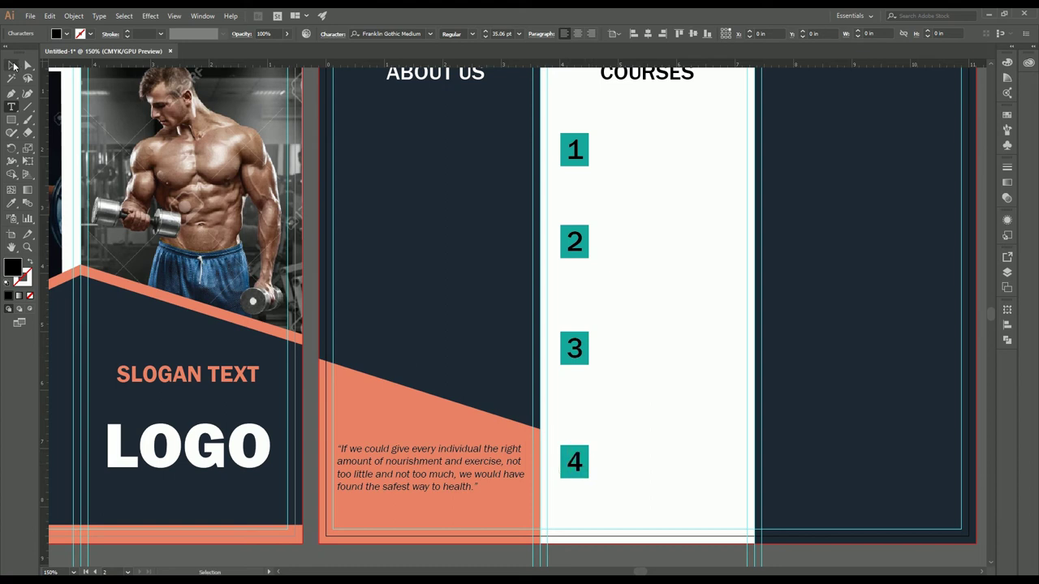
scroll(587, 235, up, 1)
Fill square 2 yellow-green and square 3 blue from the Fill swatches.
click(582, 231)
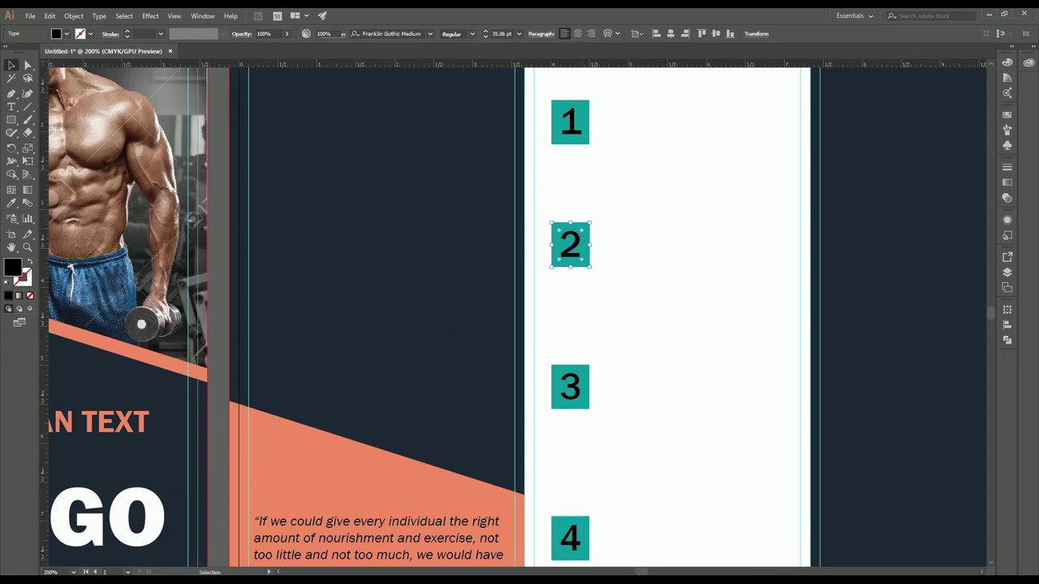
click(67, 34)
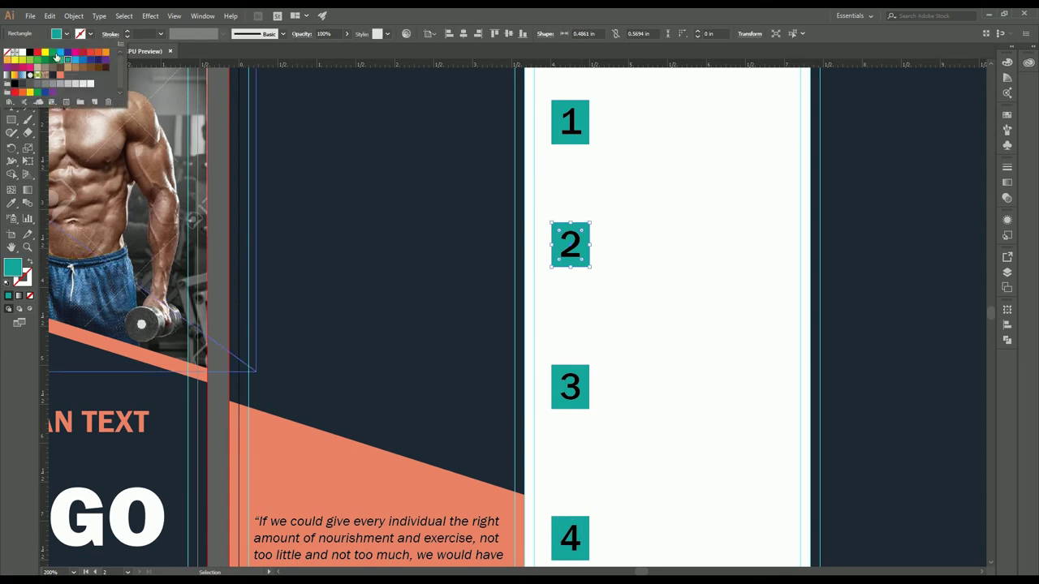
click(25, 60)
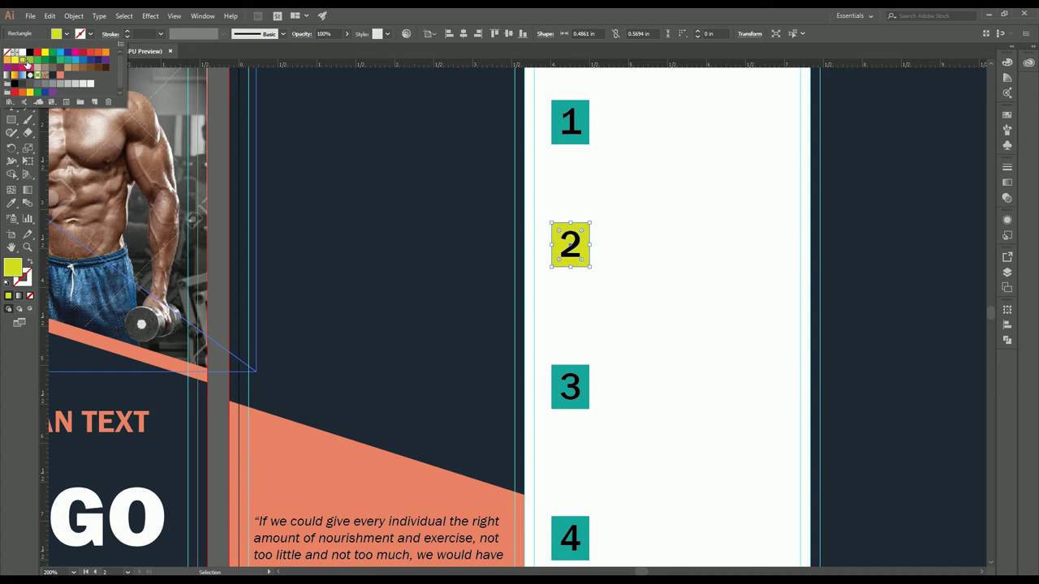
click(581, 375)
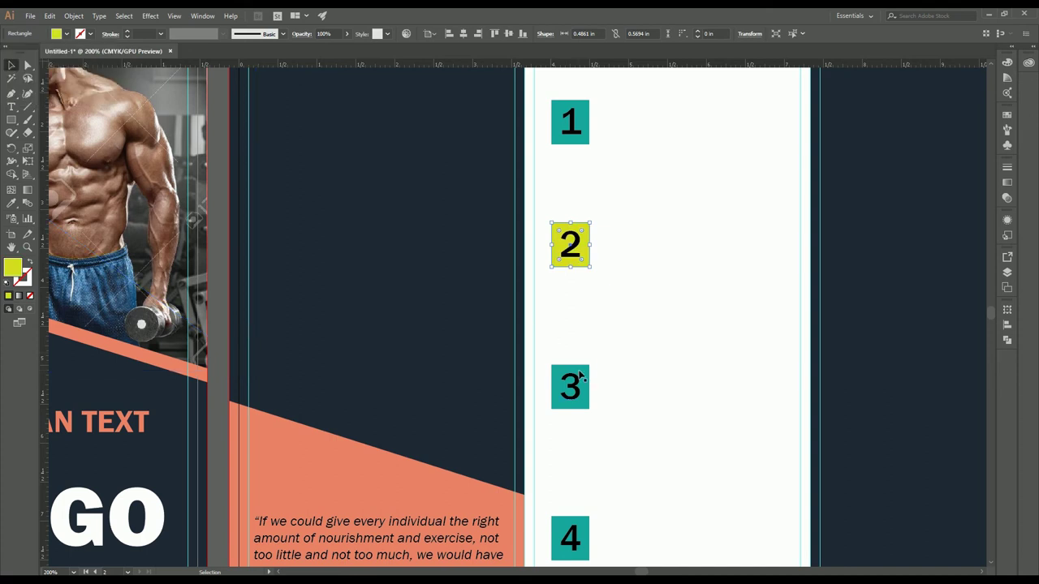
click(584, 379)
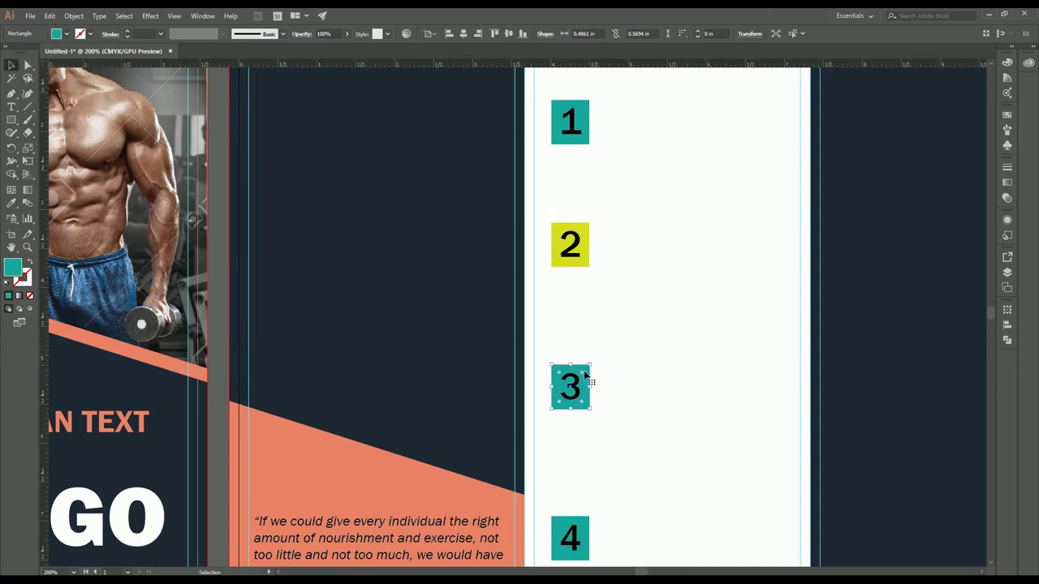
click(66, 34)
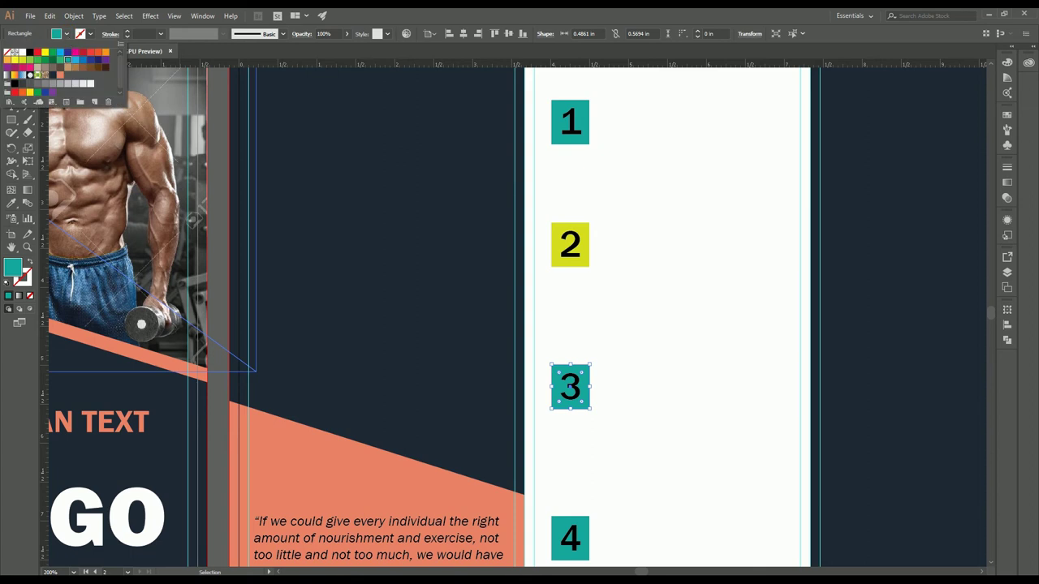
click(85, 62)
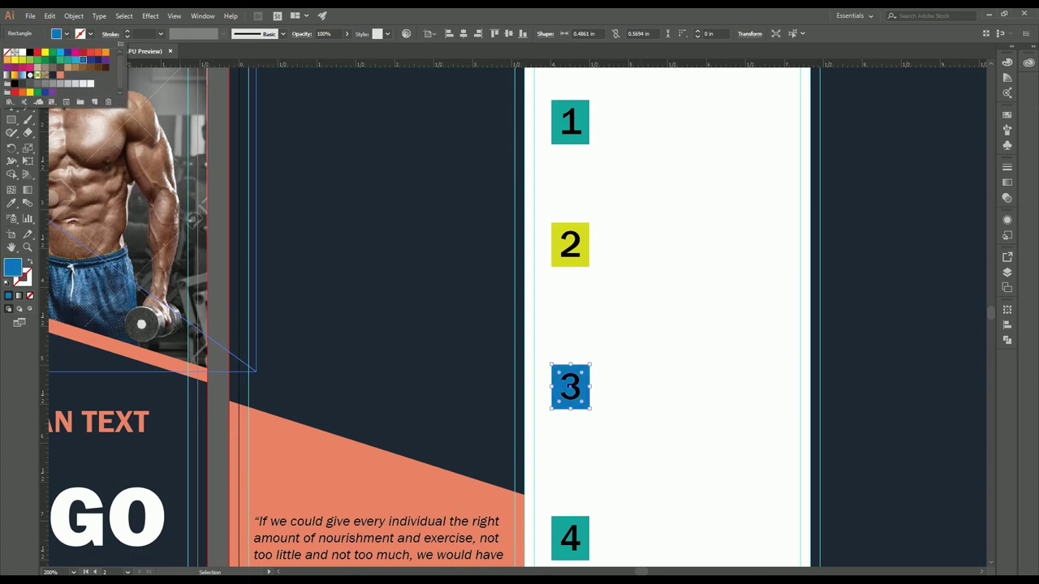
click(580, 534)
Fill square 4's rectangle with a lighter brown.
click(580, 535)
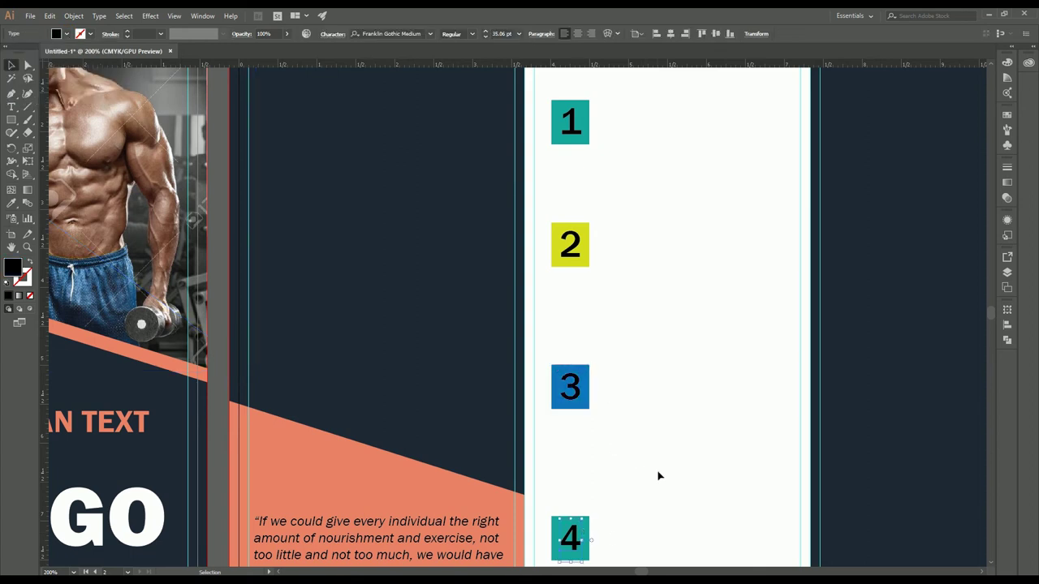
click(591, 524)
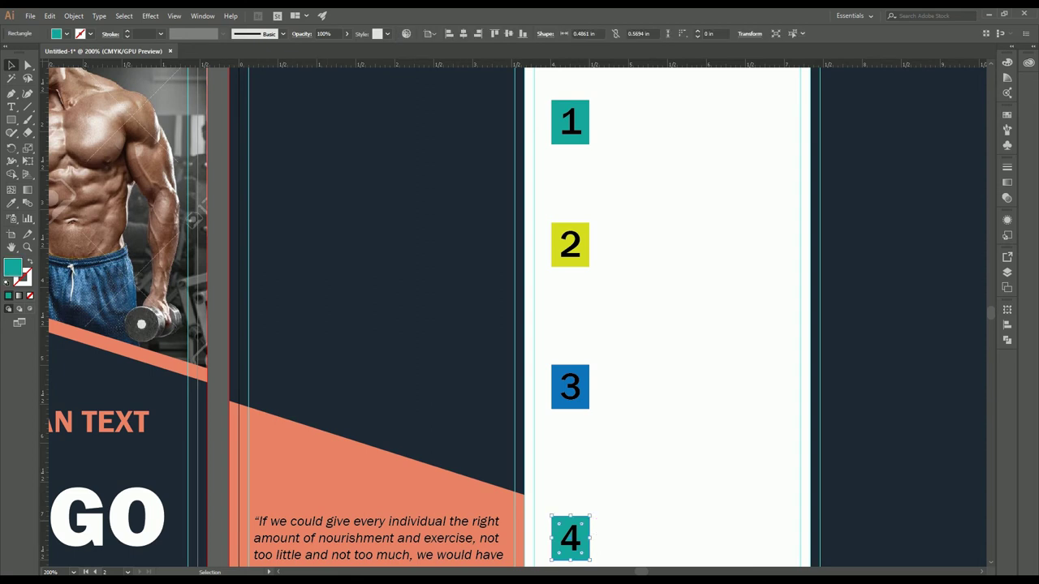
click(79, 34)
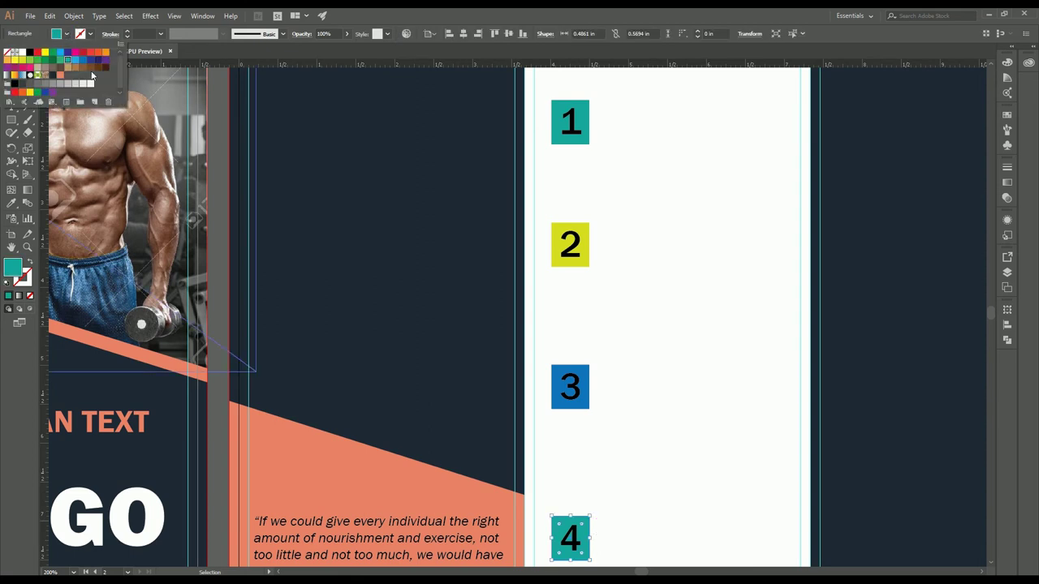
click(93, 69)
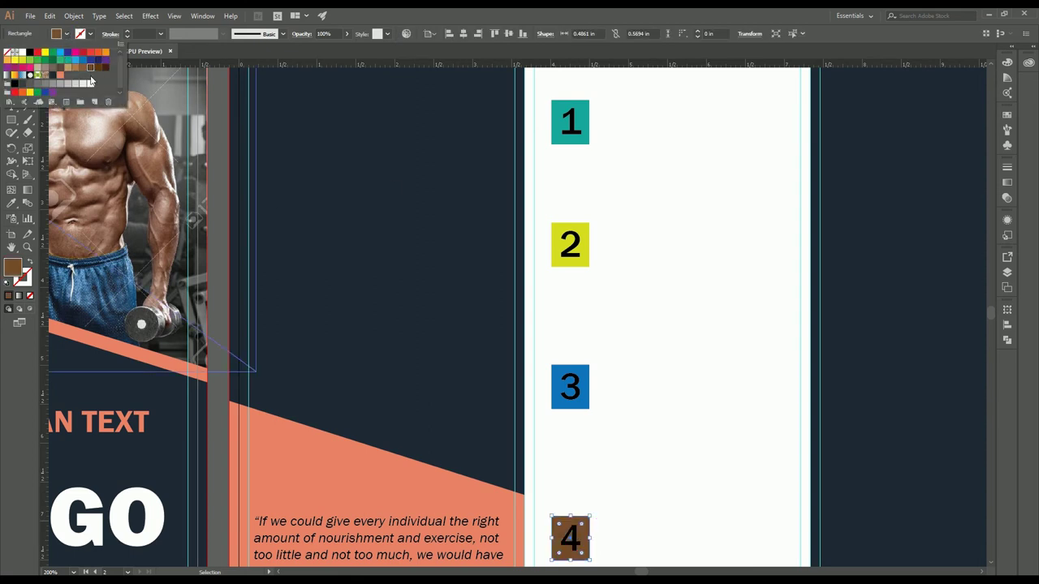
click(85, 69)
scroll(664, 308, down, 1)
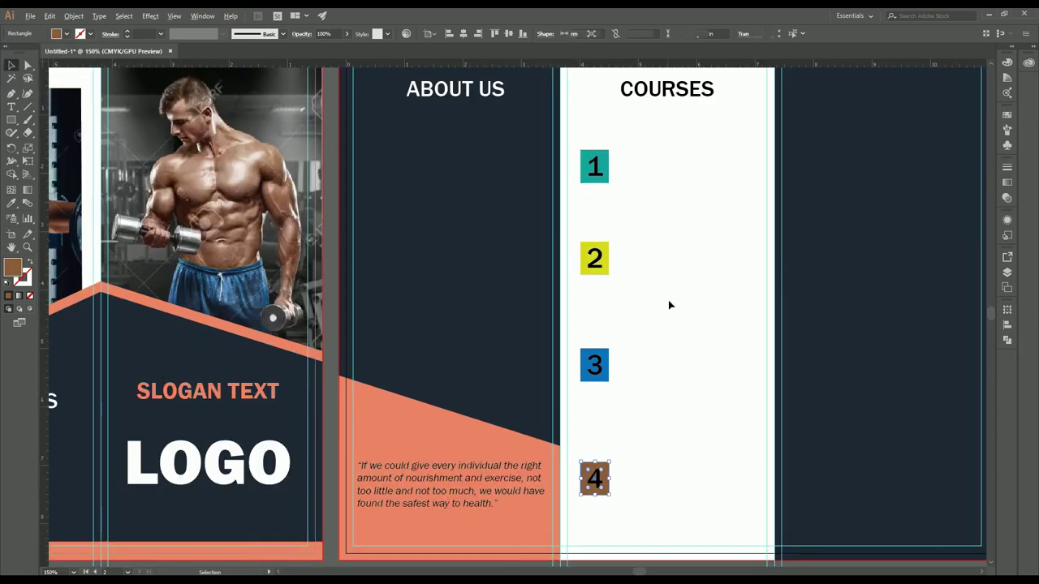
scroll(672, 237, up, 1)
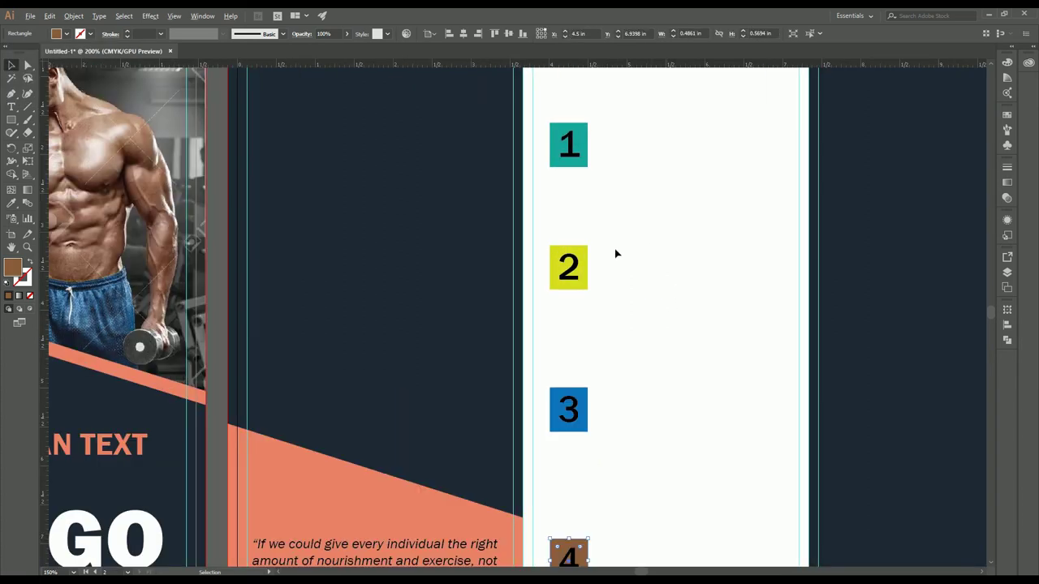
Change square 2's rectangle fill from yellow-green to orange.
click(578, 260)
shift+click(588, 252)
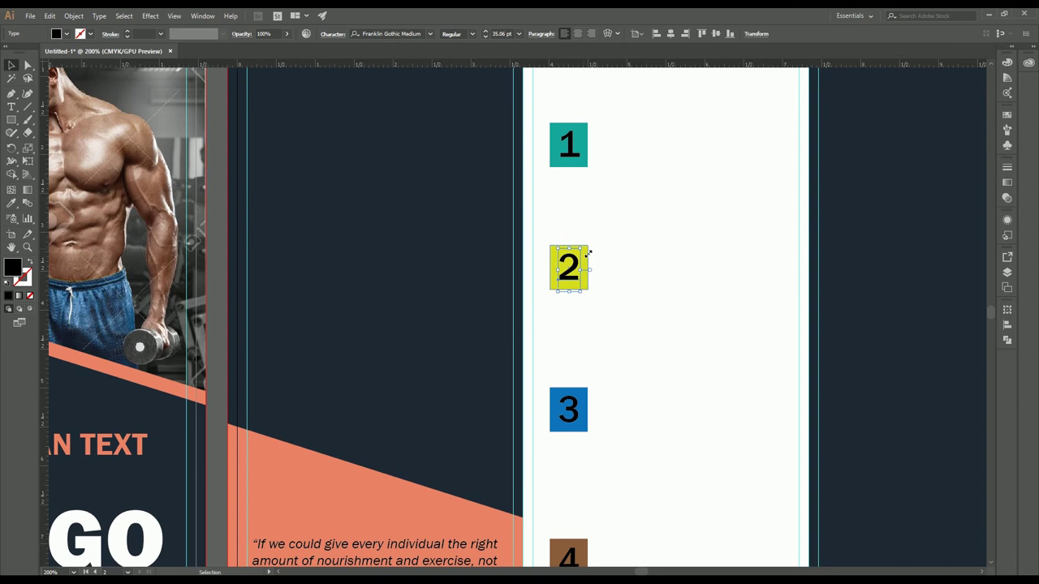
scroll(614, 258, up, 1)
click(584, 255)
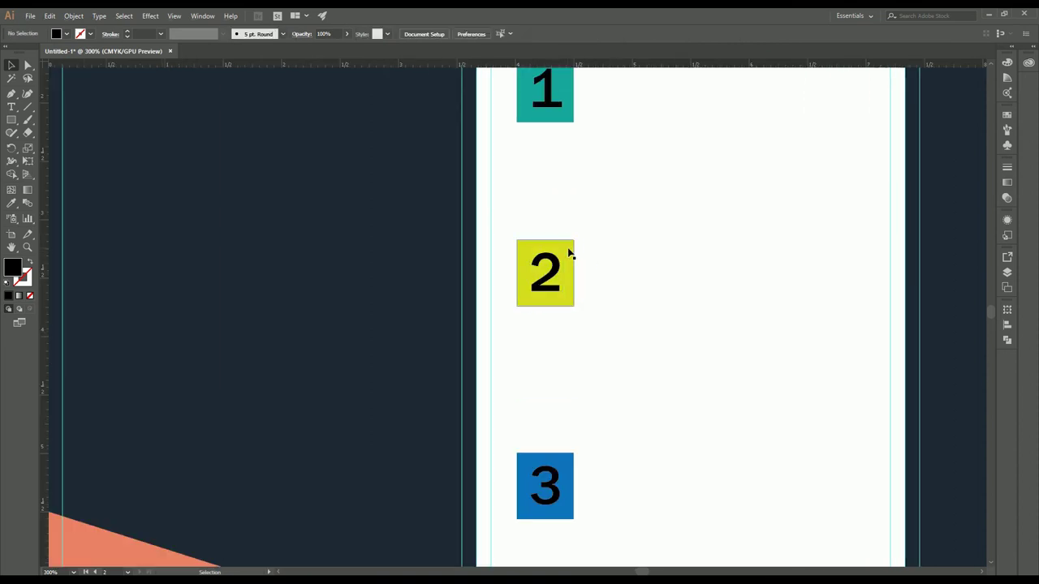
click(69, 34)
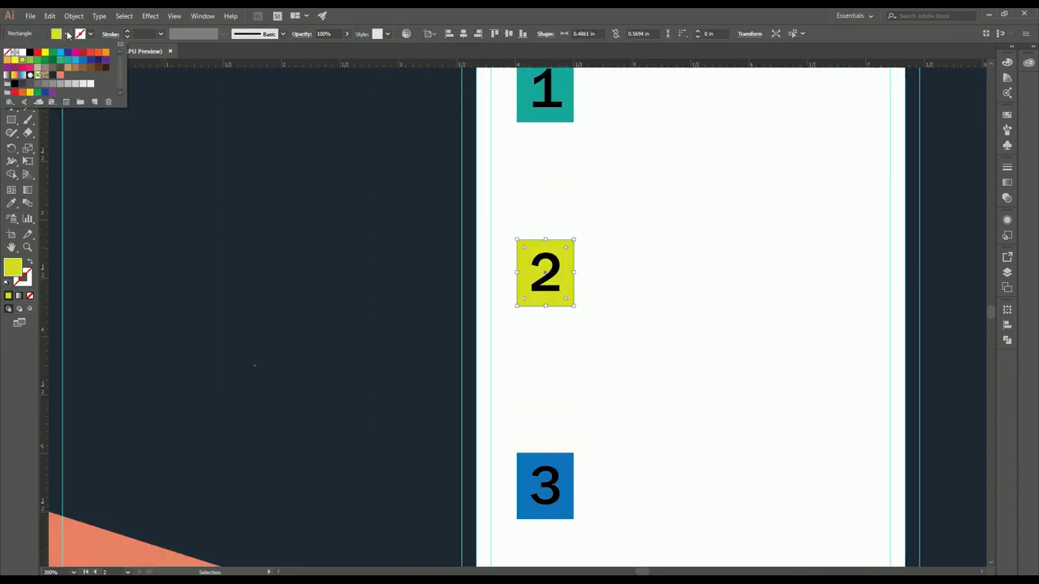
click(13, 61)
click(703, 192)
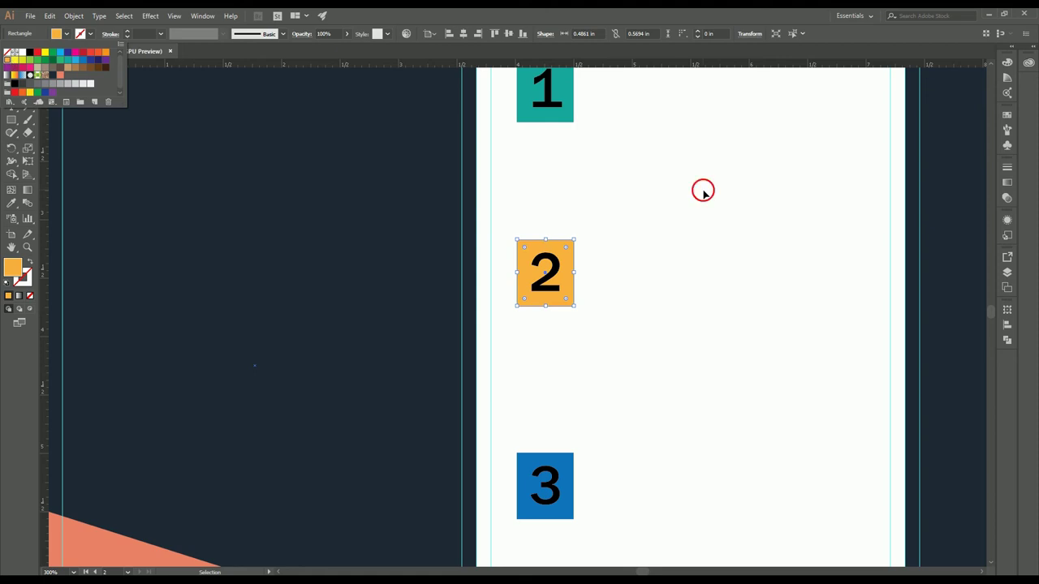
click(701, 194)
scroll(701, 194, down, 2)
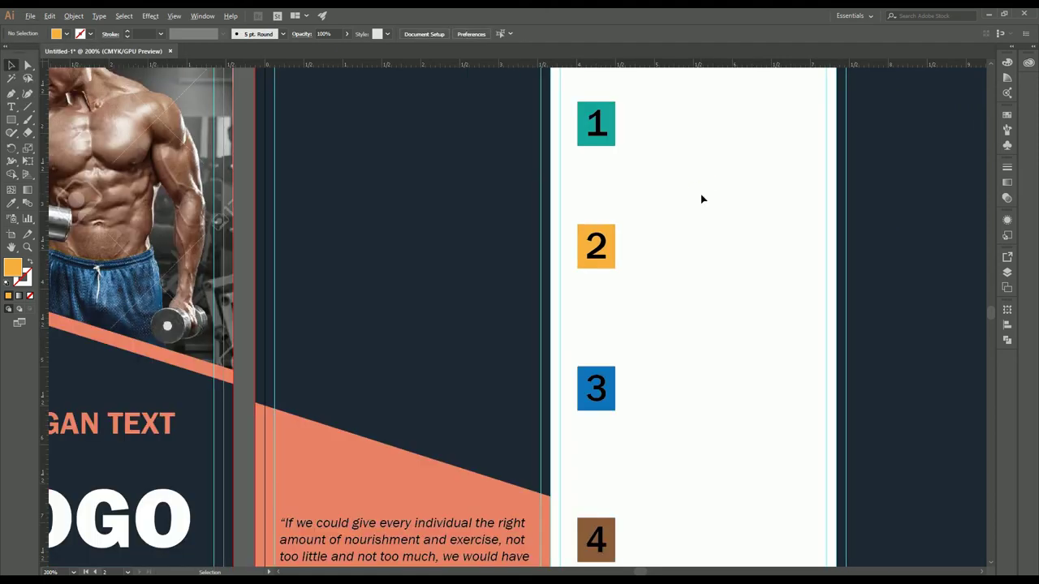
scroll(703, 199, up, 1)
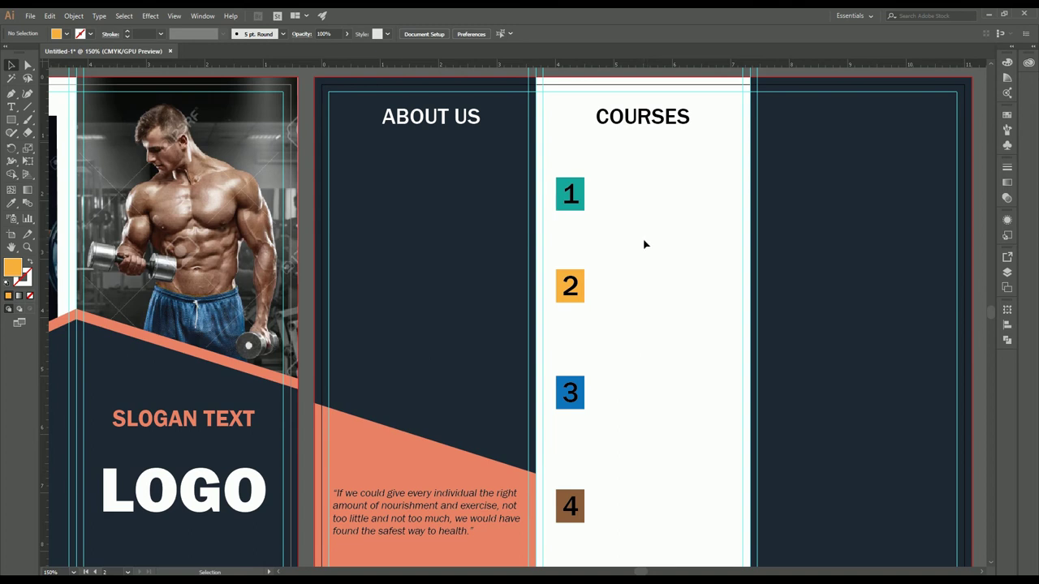
scroll(645, 243, down, 1)
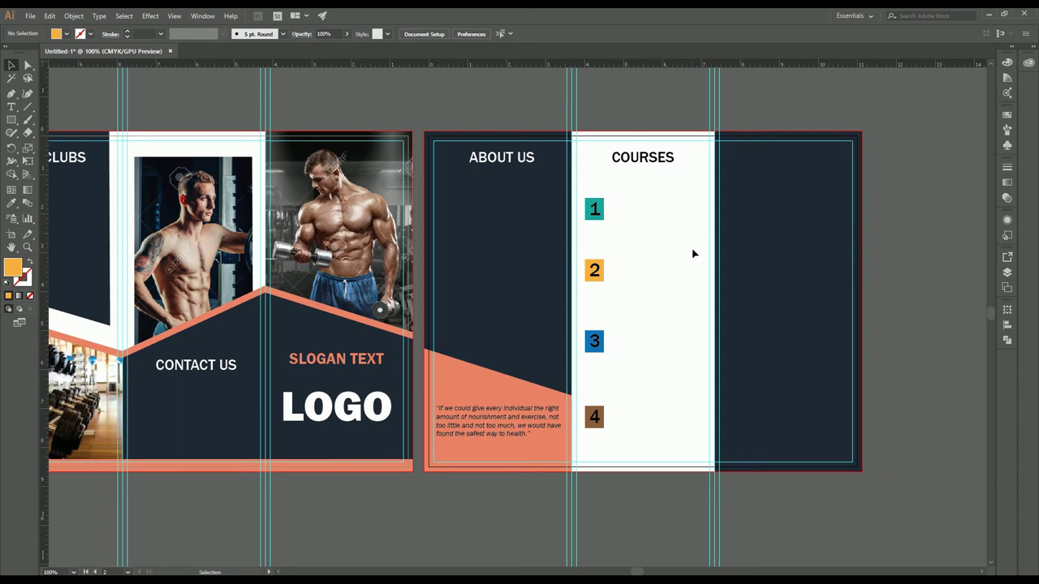
Alt-drag a copy of the OUR CLUBS shape onto the right inside panel and fill it green.
scroll(674, 250, down, 1)
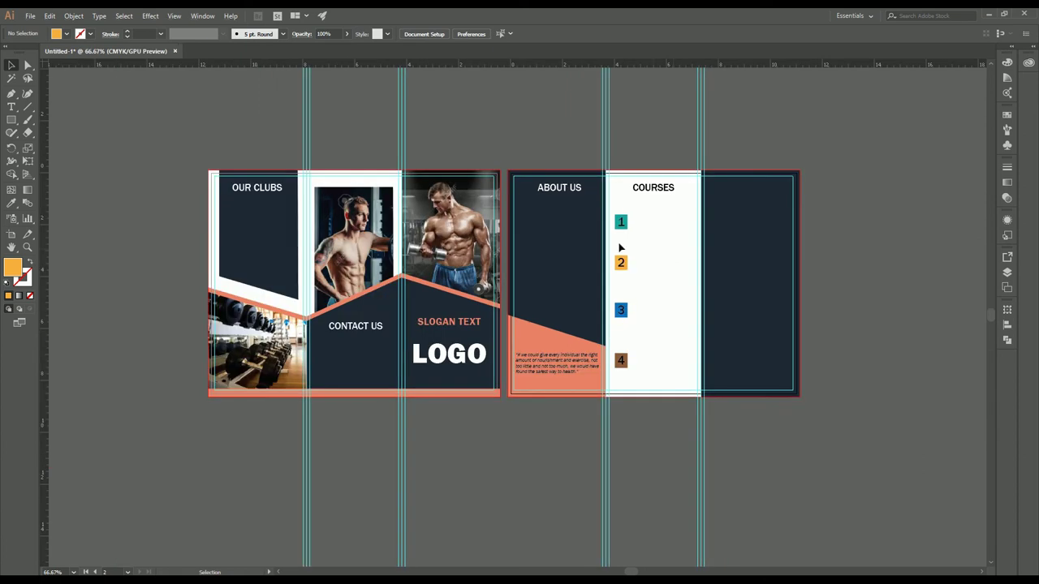
scroll(678, 254, up, 1)
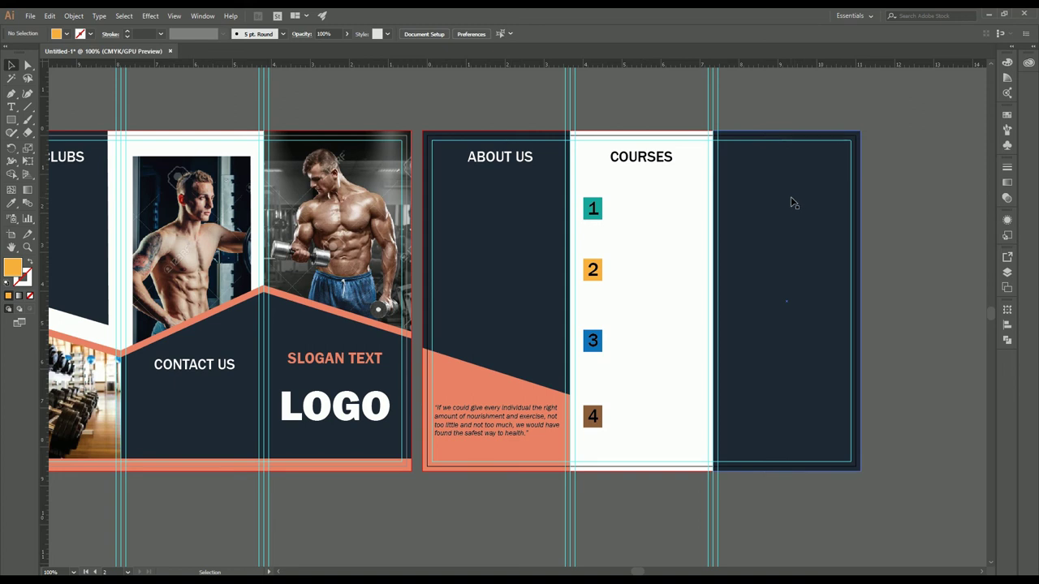
key(space)
drag(772, 204, 698, 213)
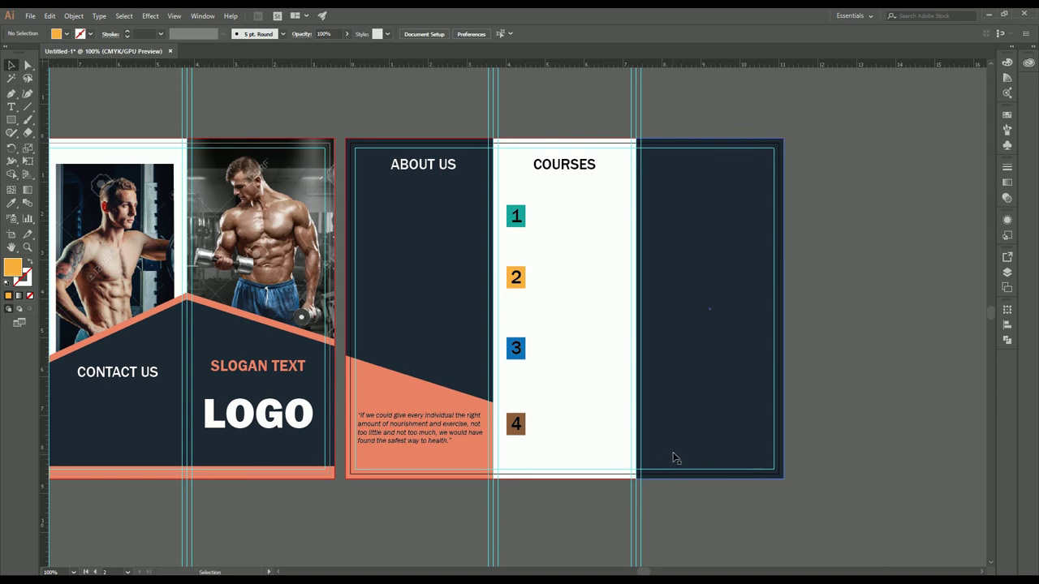
key(space)
drag(564, 302, 728, 318)
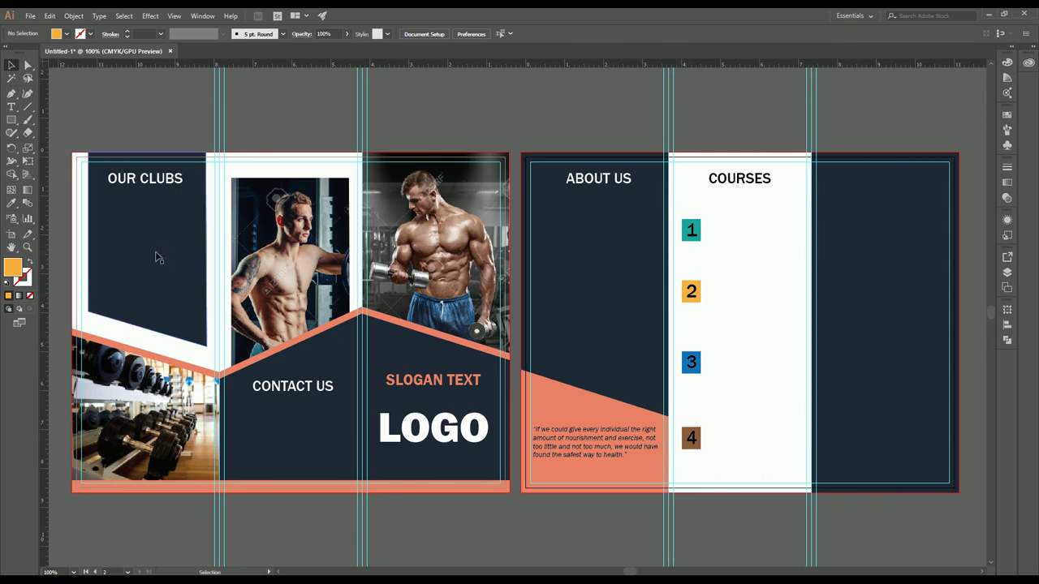
click(159, 258)
drag(158, 258, 810, 282)
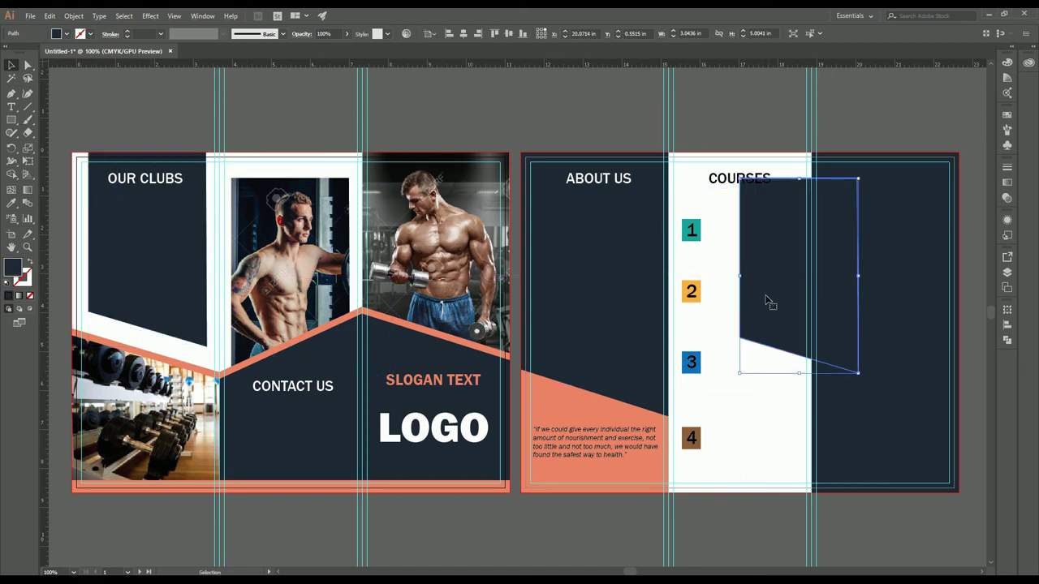
click(68, 35)
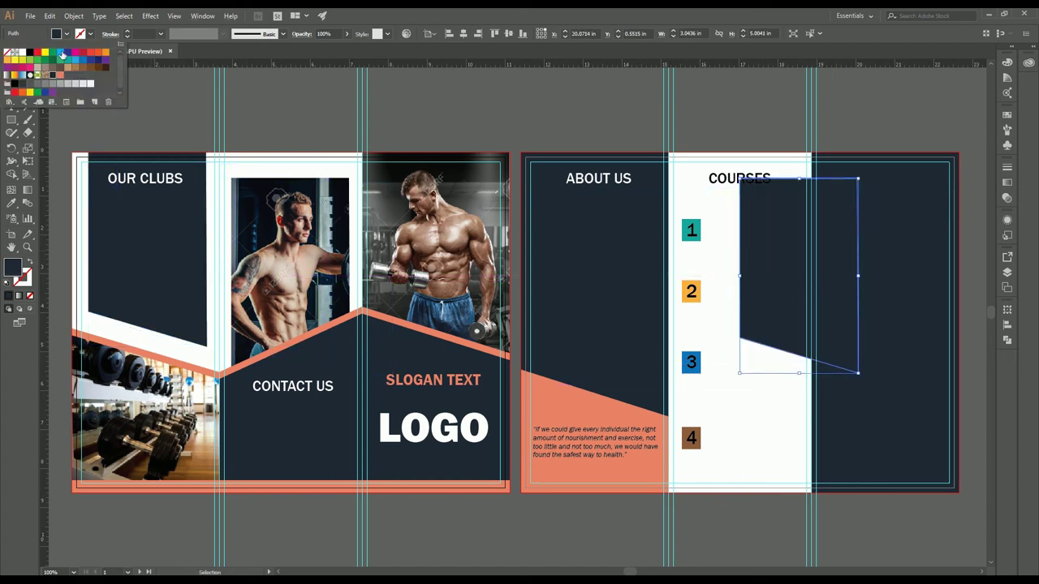
click(56, 53)
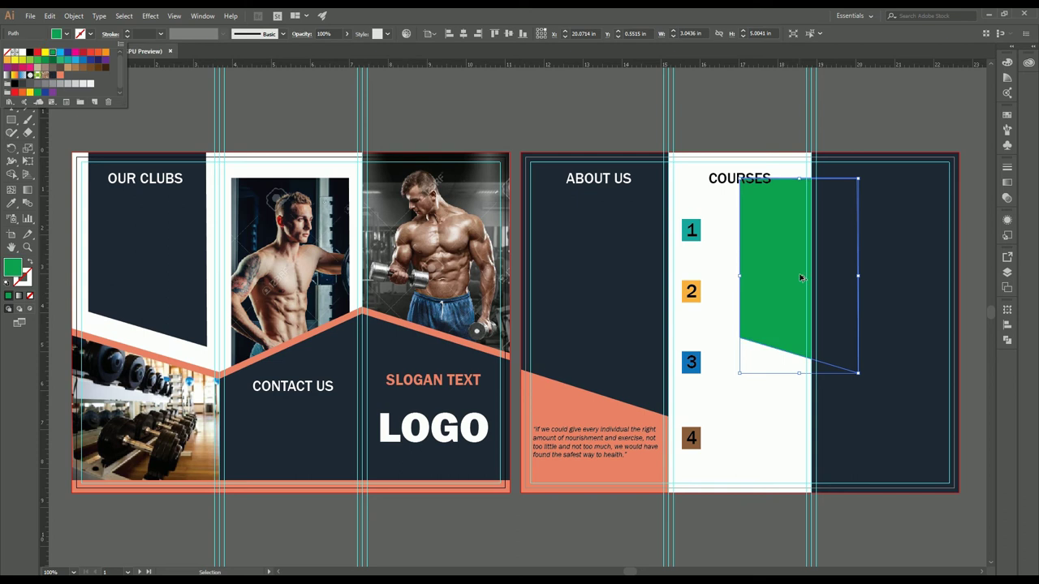
Bring the green shape to the front, move it onto the right panel, and shorten its bottom edge.
drag(772, 271, 678, 262)
scroll(549, 283, up, 2)
drag(595, 329, 627, 333)
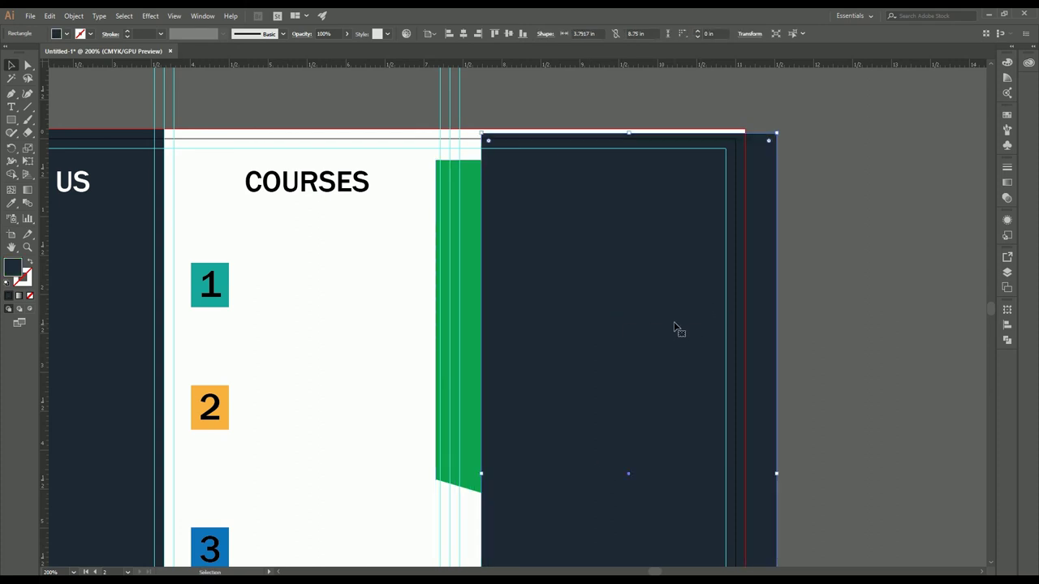
key(ctrl+z)
click(444, 211)
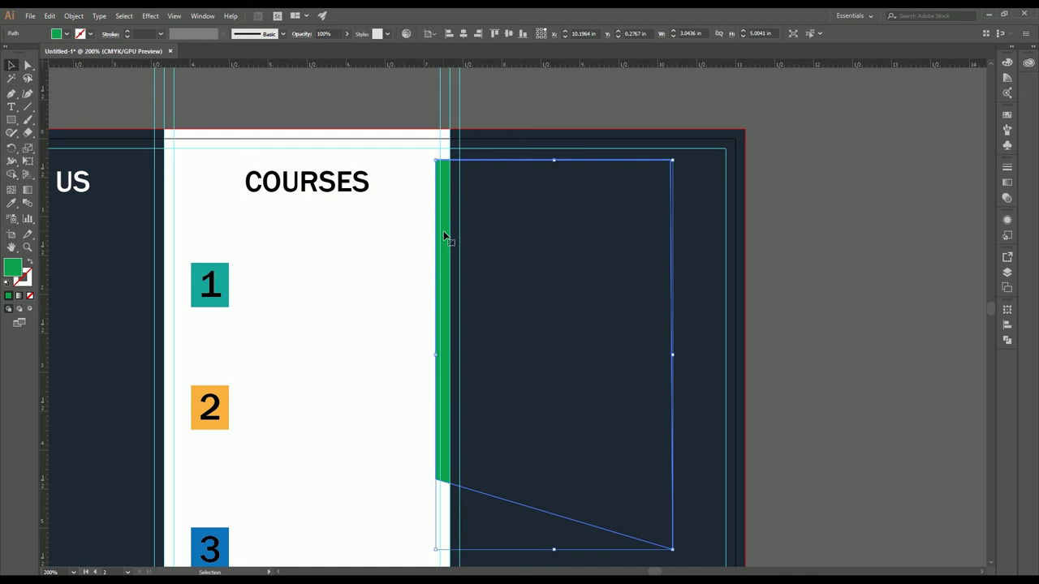
key(a)
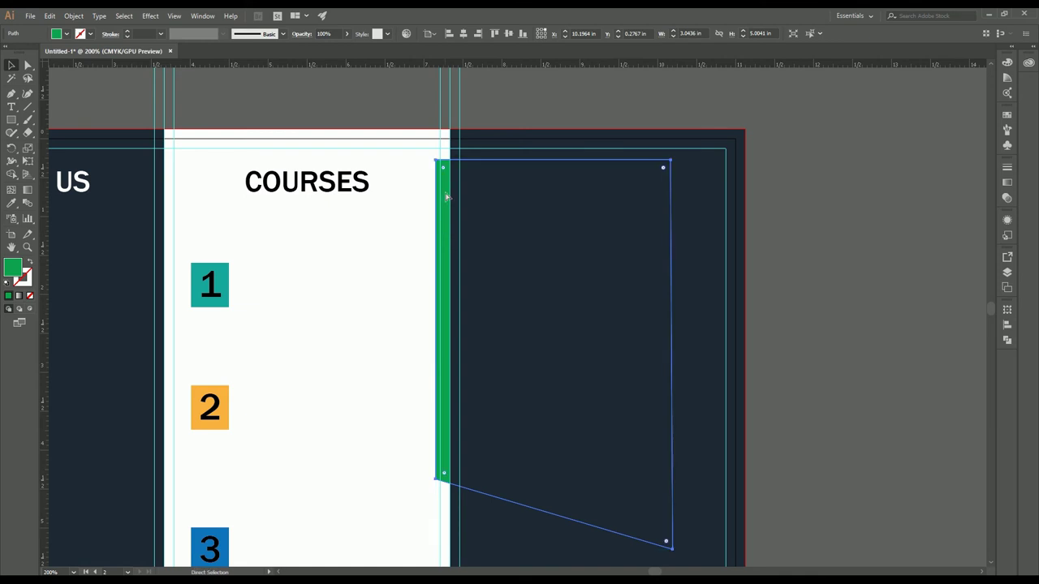
key(ctrl+shift+bracketright)
key(v)
drag(583, 209, 619, 179)
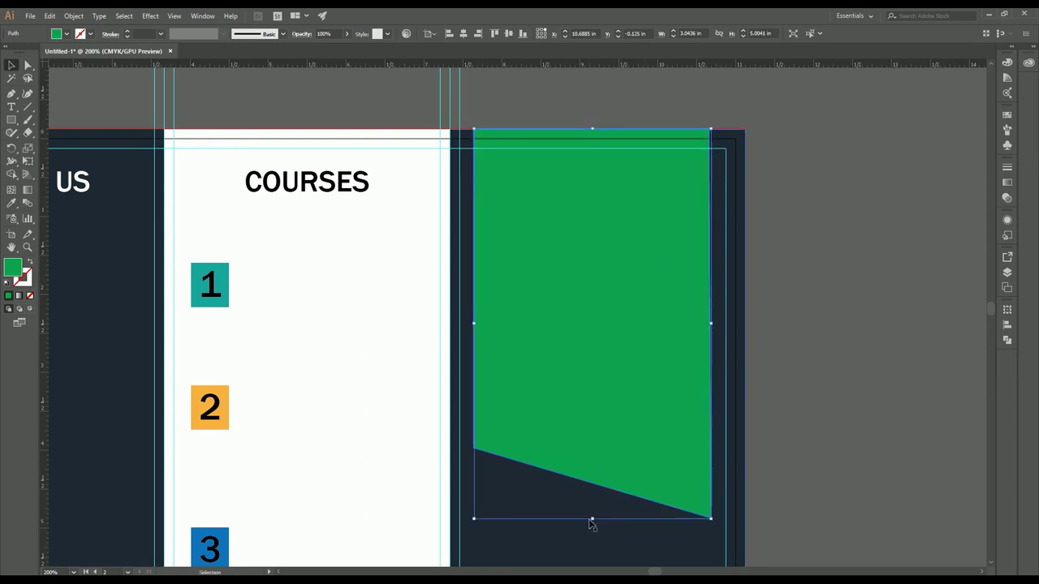
drag(595, 524, 596, 295)
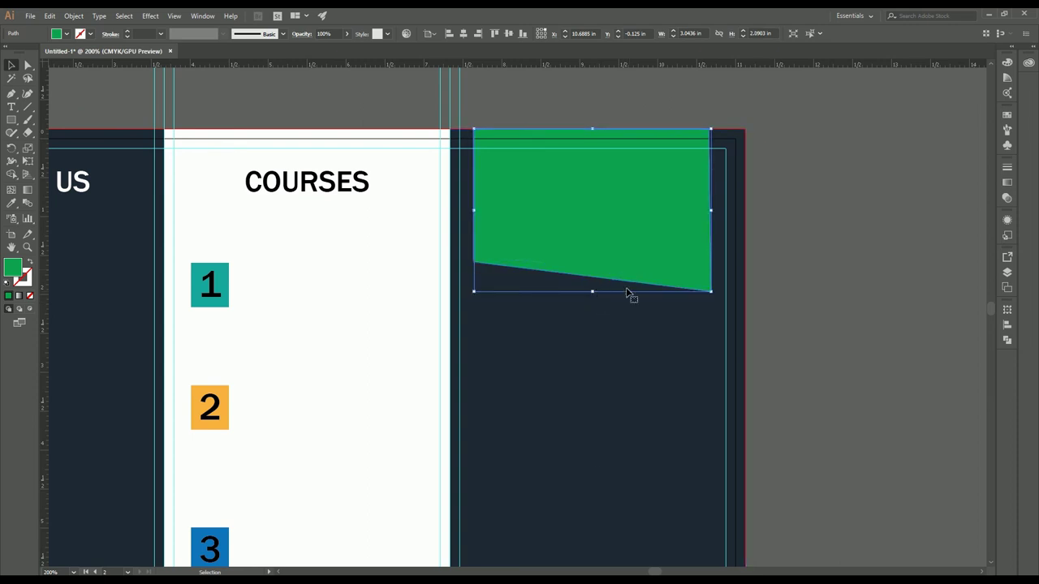
Alt-drag a copy of the green slanted shape straight down the right panel.
click(619, 337)
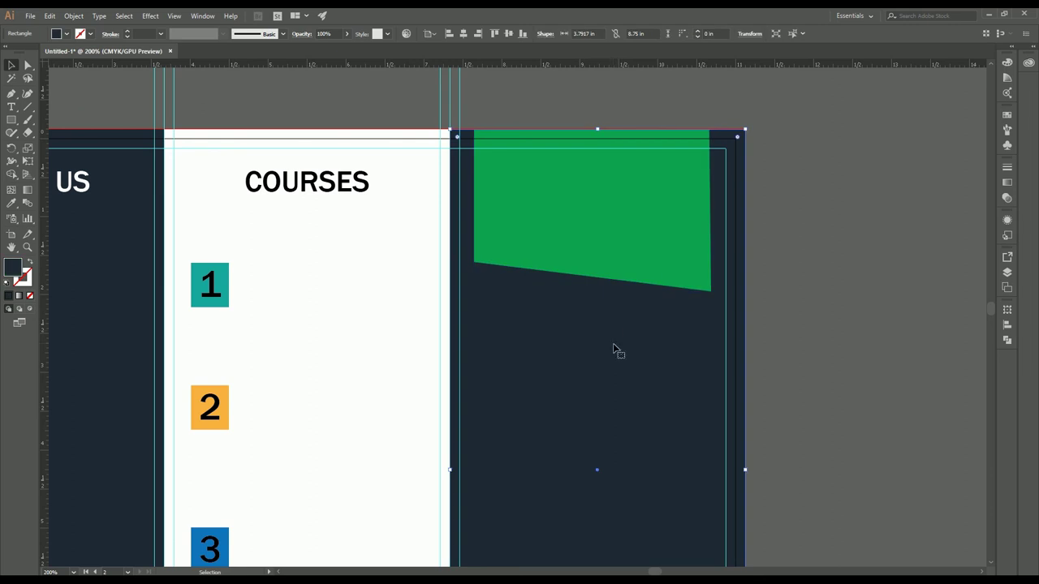
scroll(615, 347, down, 1)
scroll(626, 309, down, 2)
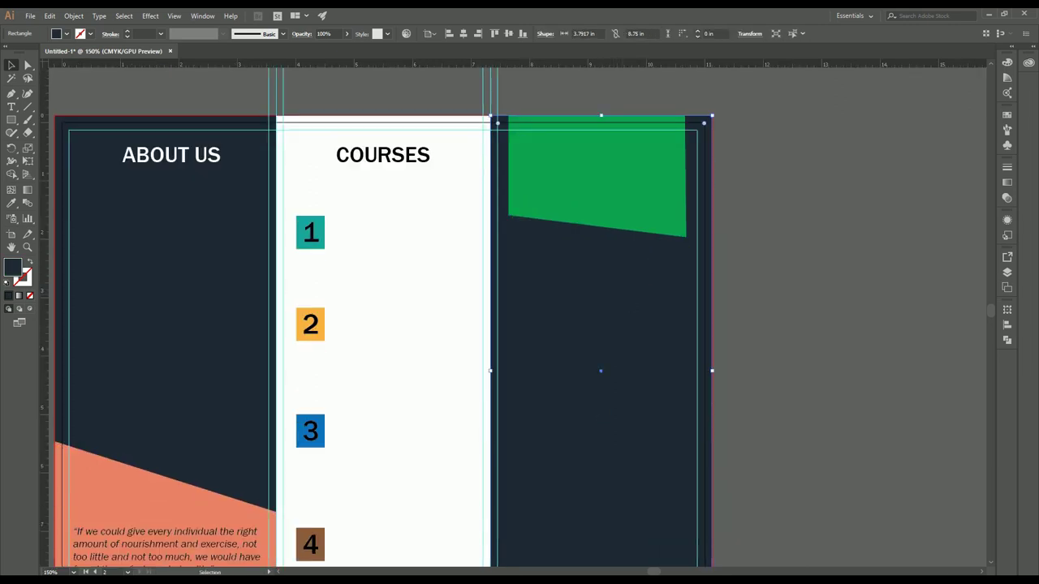
scroll(625, 304, down, 1)
scroll(625, 260, down, 1)
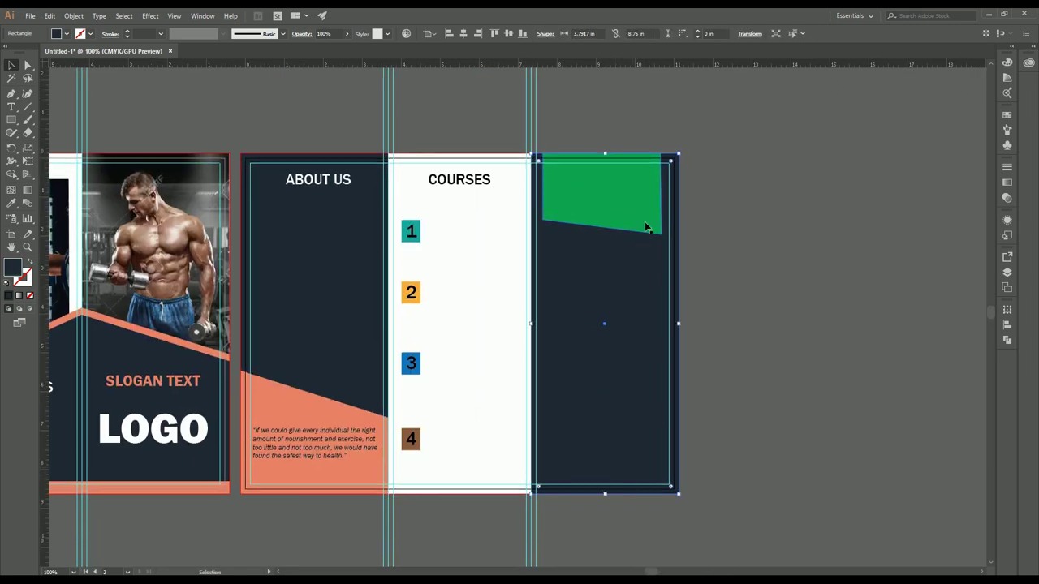
click(622, 207)
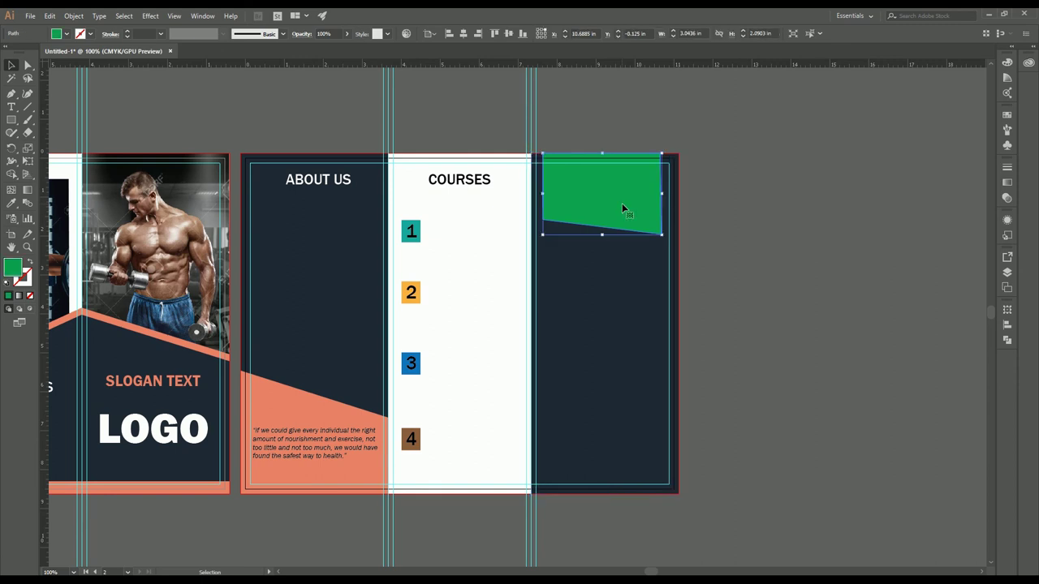
drag(622, 209, 624, 346)
scroll(622, 424, up, 2)
Rotate the copy 180° and nudge it down to the bottom of the panel.
click(14, 150)
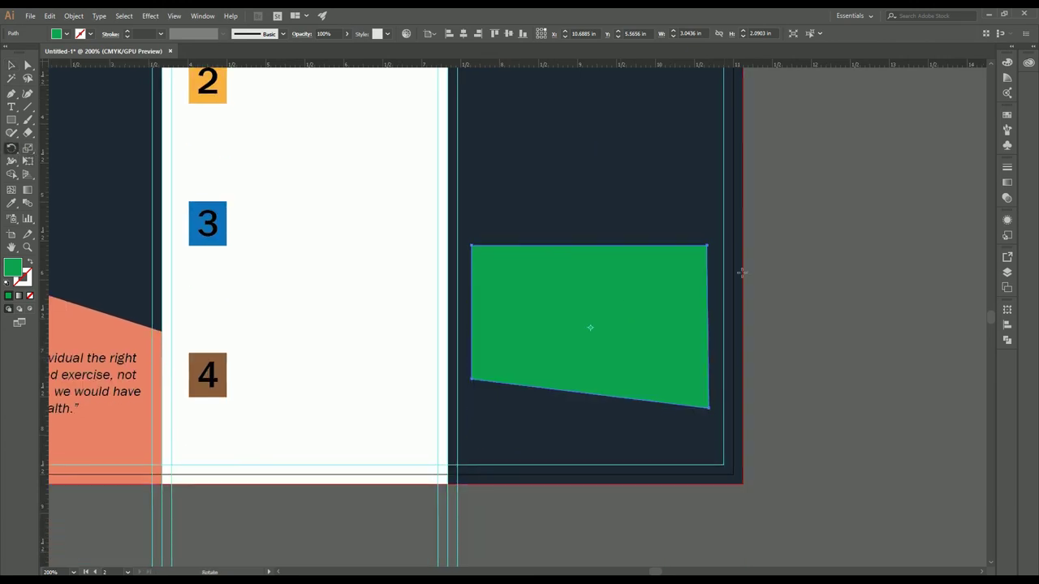
drag(784, 236, 378, 485)
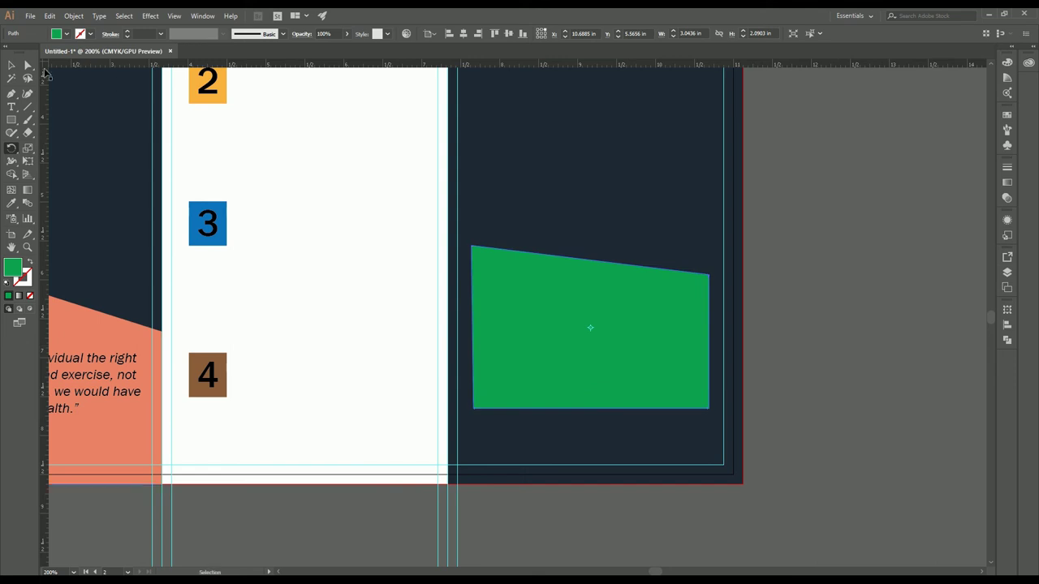
click(16, 66)
key(shift+Down)
key(shift+Down)
key(shift+Down)
key(shift+Down)
key(shift+Down)
key(shift+Down)
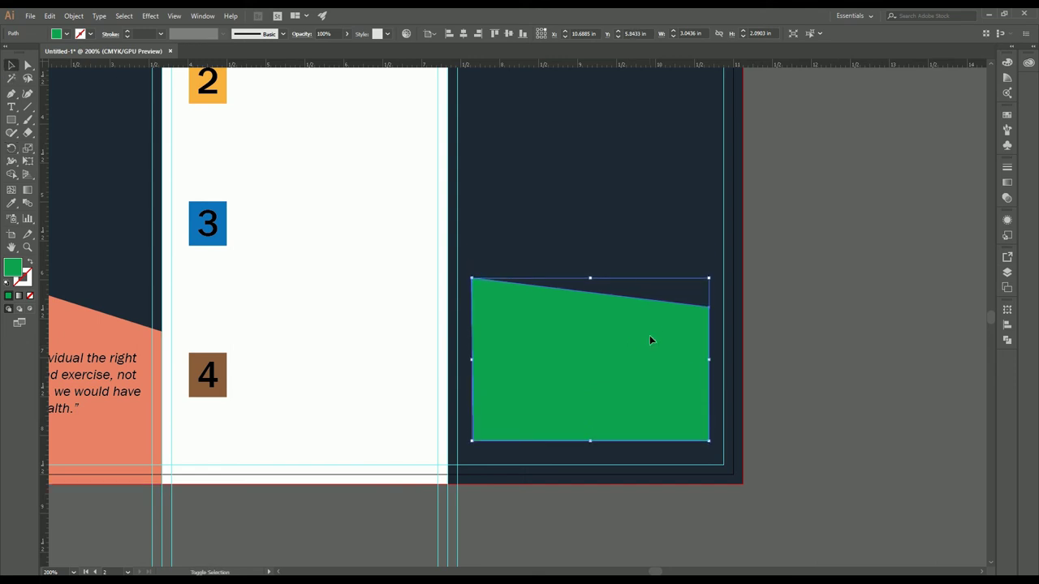
key(shift+Down)
key(ctrl+minus)
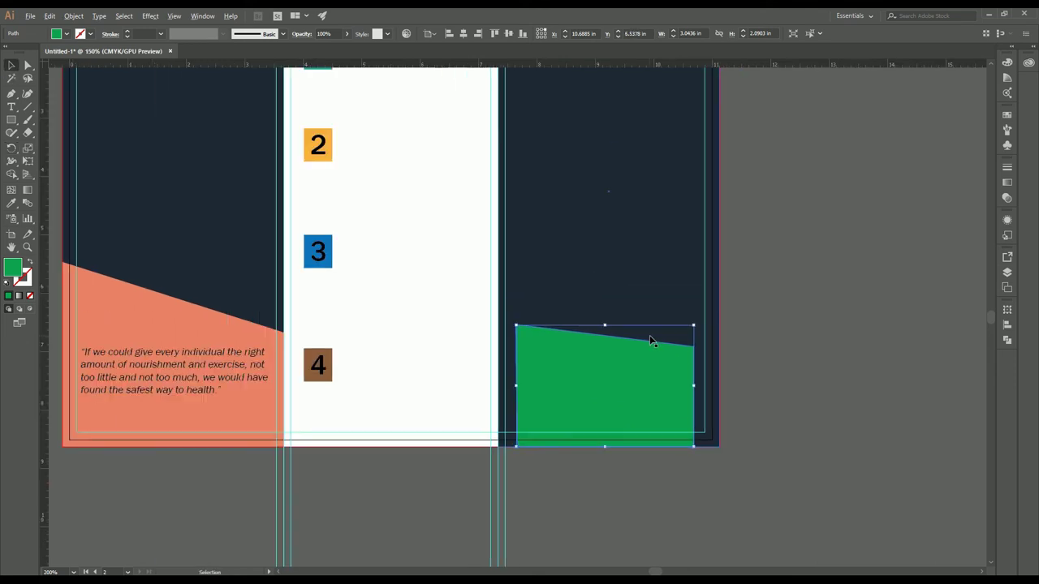
key(ctrl+minus)
drag(852, 226, 842, 271)
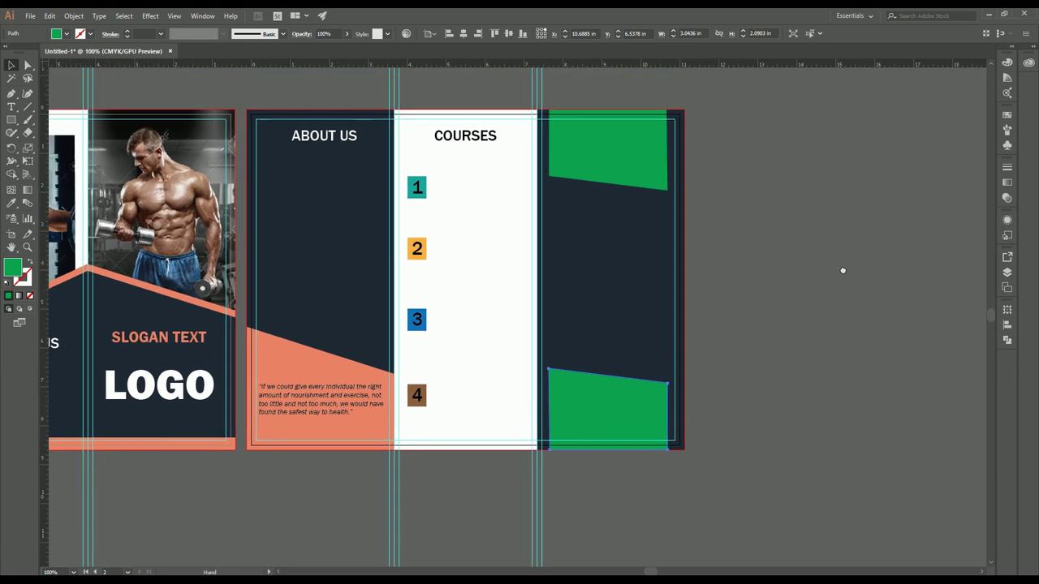
click(795, 278)
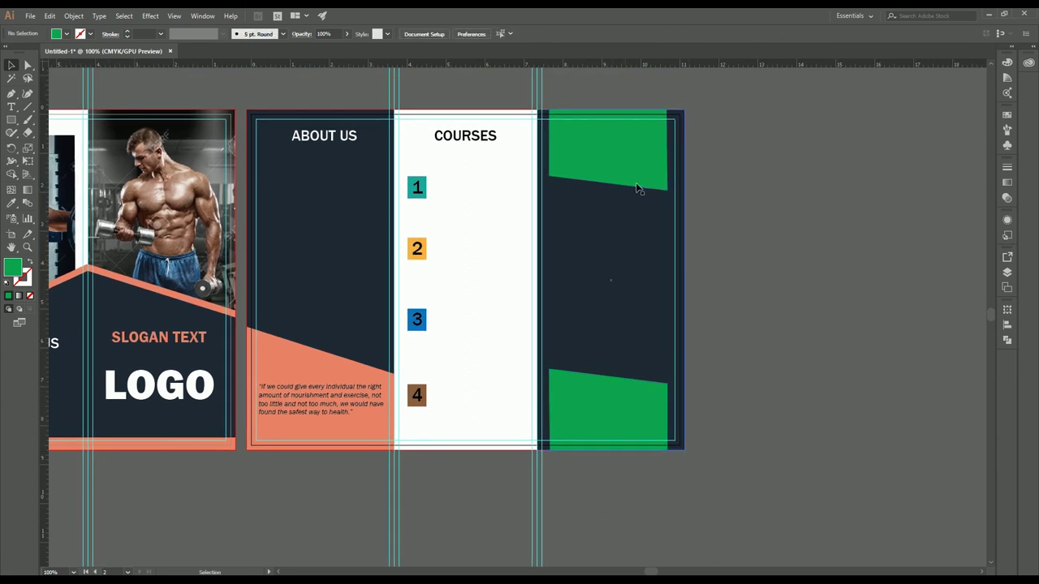
scroll(632, 191, up, 1)
Drag 4.jpg from the images folder into the Illustrator brochure document.
drag(623, 238, 677, 292)
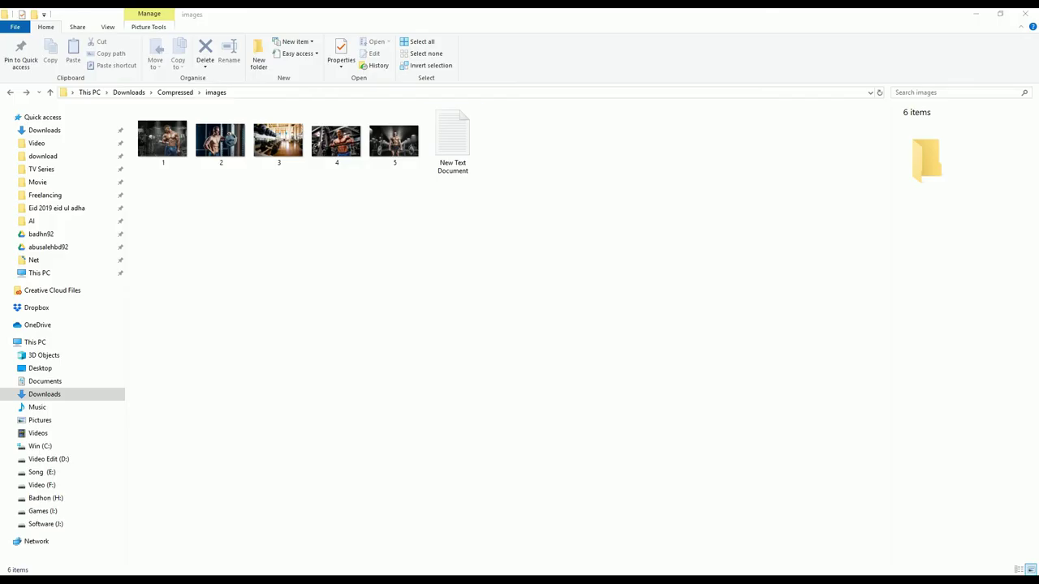
click(339, 154)
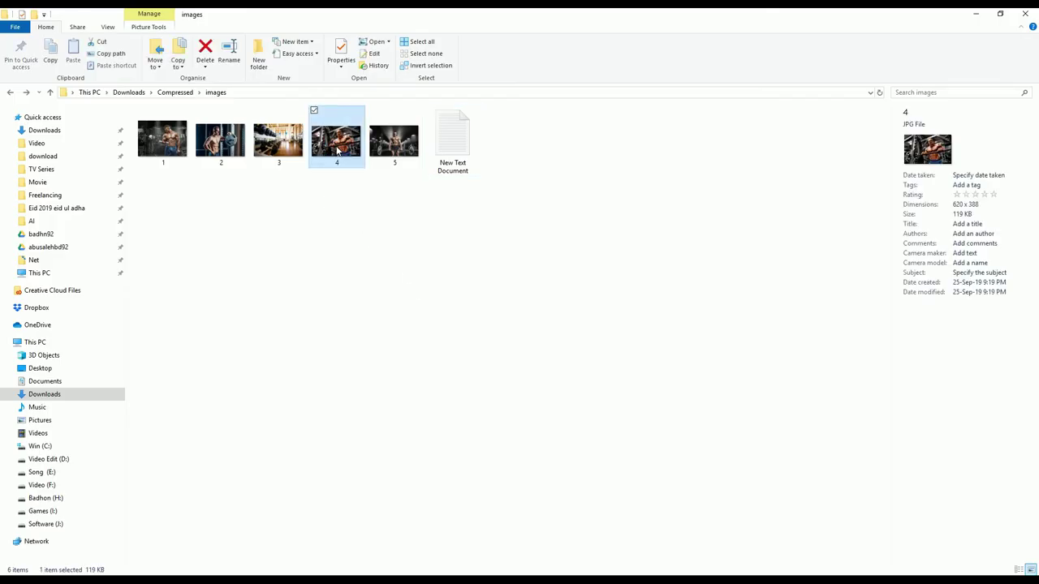
drag(339, 151, 660, 210)
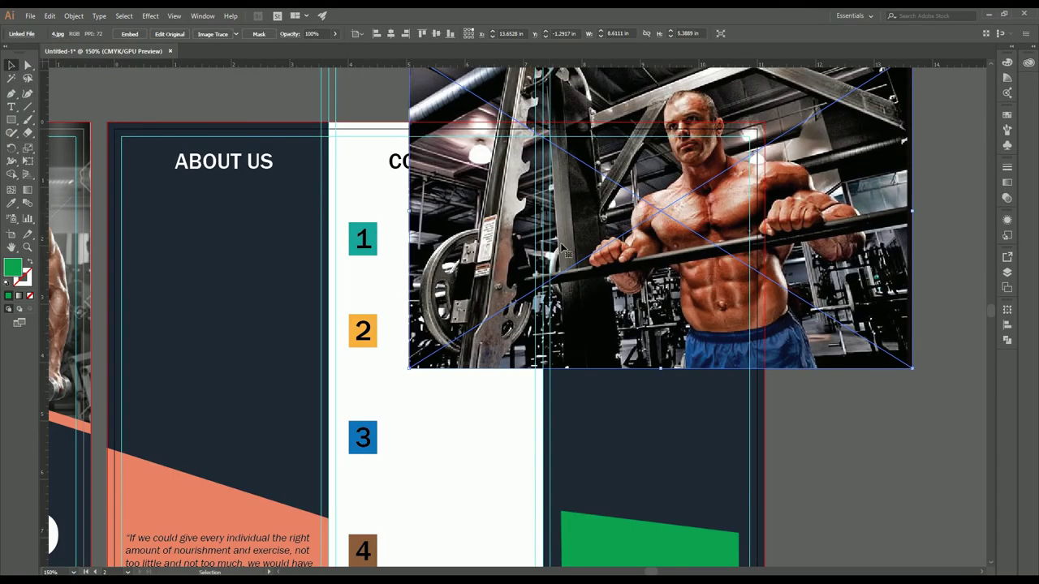
Lower photo 4's opacity, then scale and position it to cover the top green shape.
drag(415, 371, 595, 251)
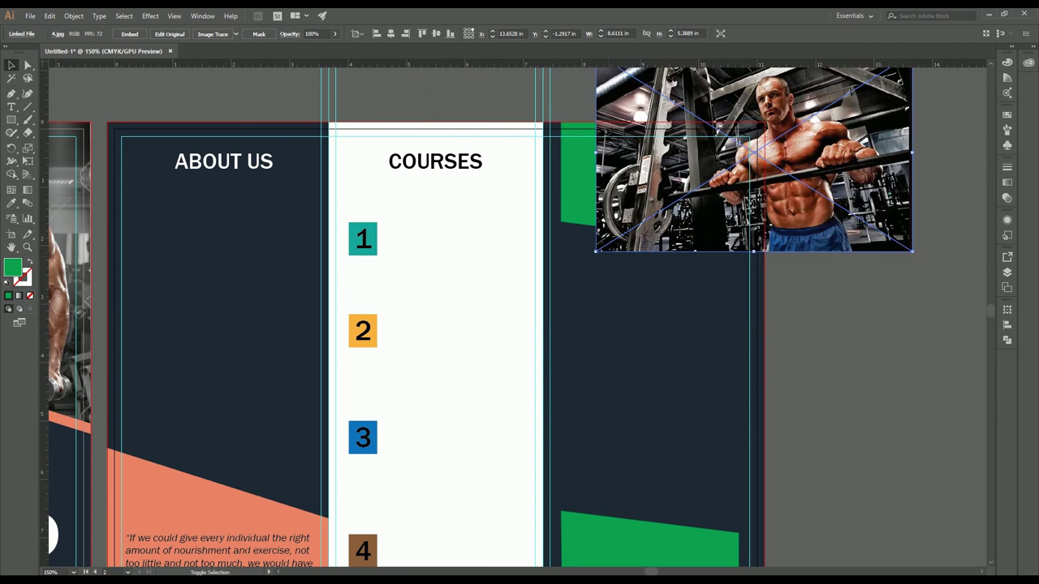
drag(691, 156, 586, 224)
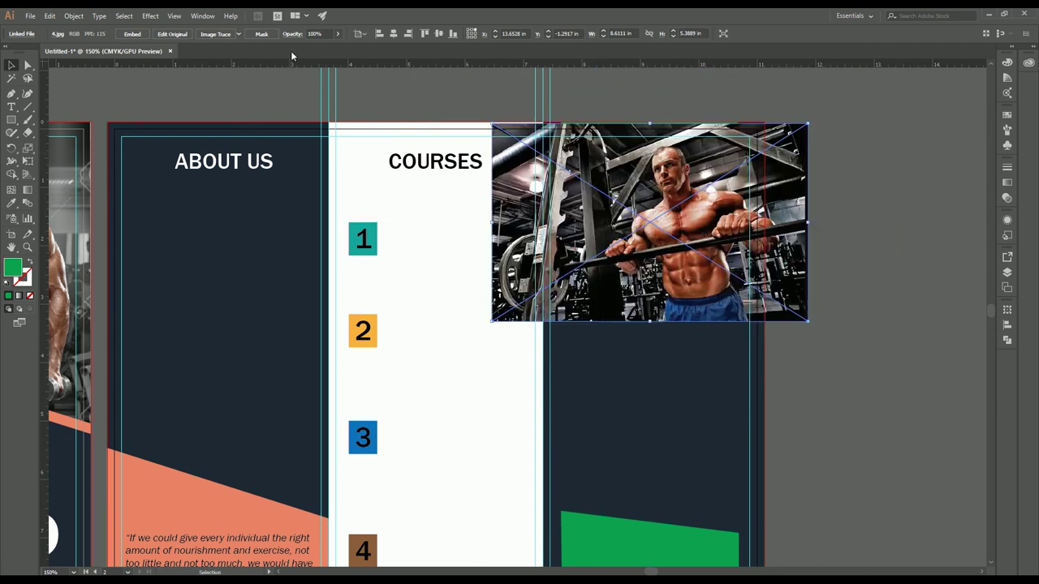
click(334, 33)
drag(336, 47, 302, 53)
drag(492, 321, 585, 287)
drag(677, 236, 580, 362)
alt+scroll(636, 225, up, 2)
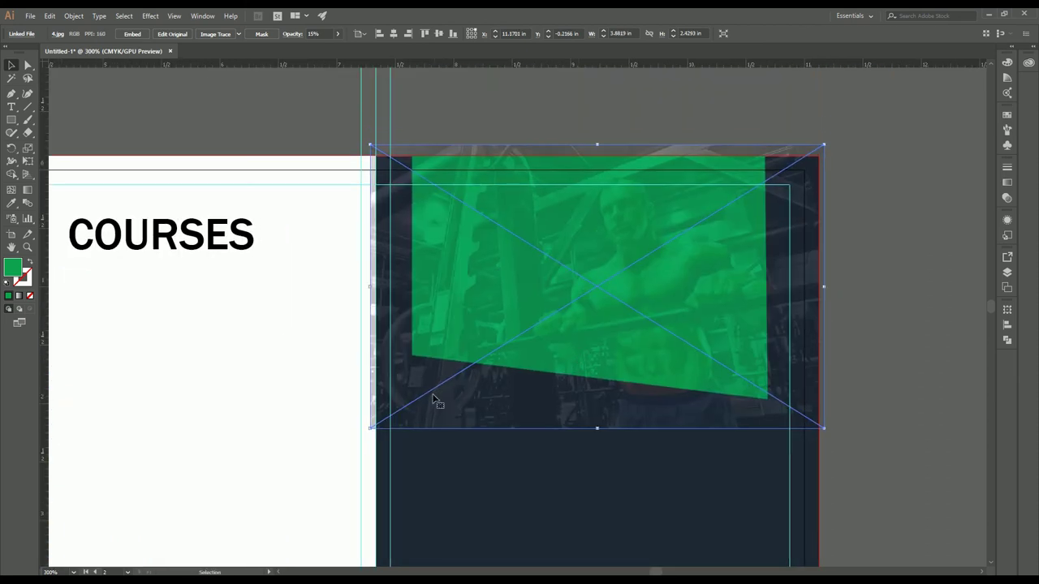
drag(370, 428, 444, 381)
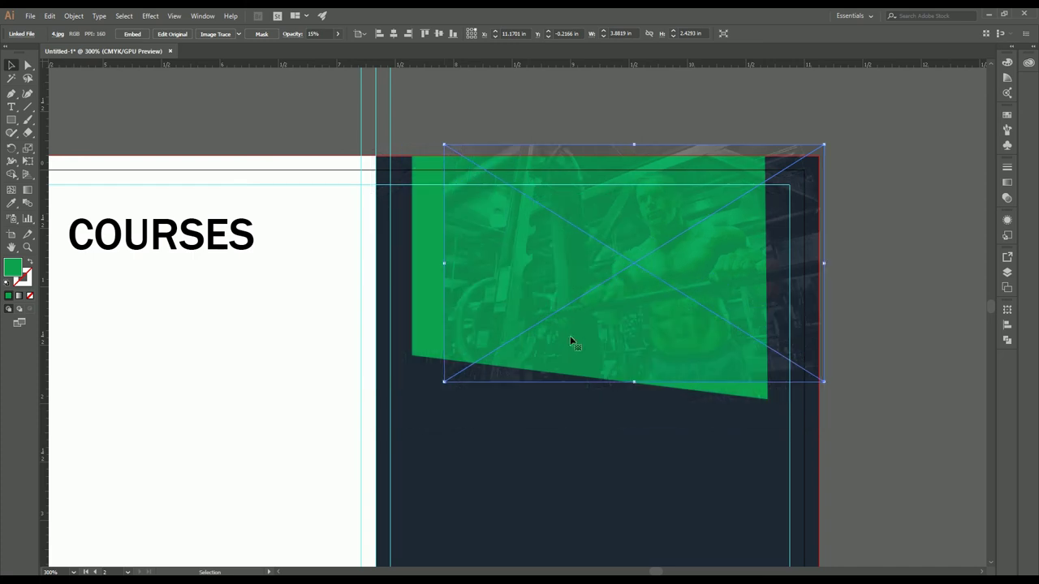
drag(571, 342, 538, 345)
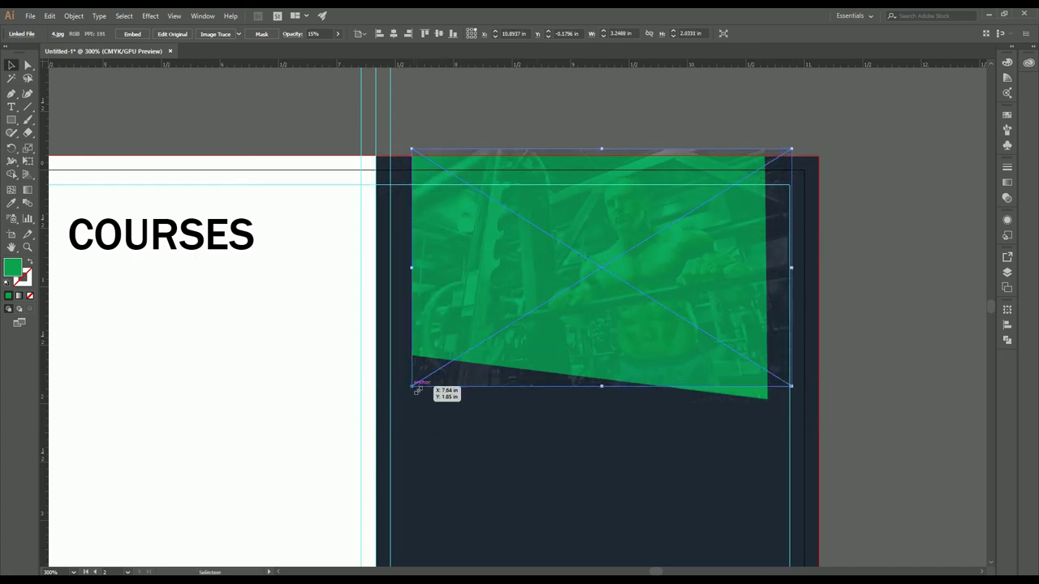
drag(412, 387, 391, 402)
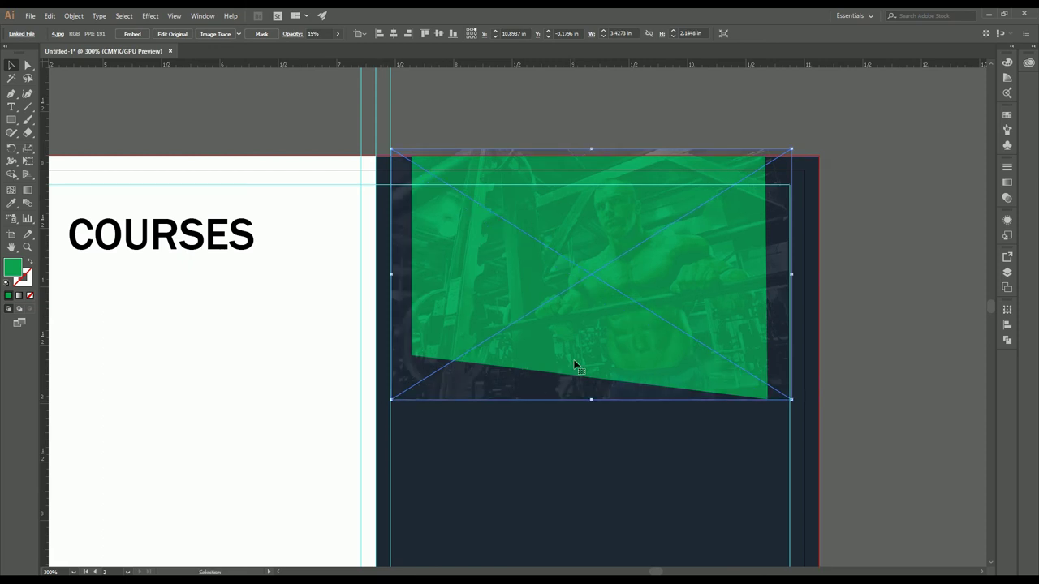
key(Down)
key(Right)
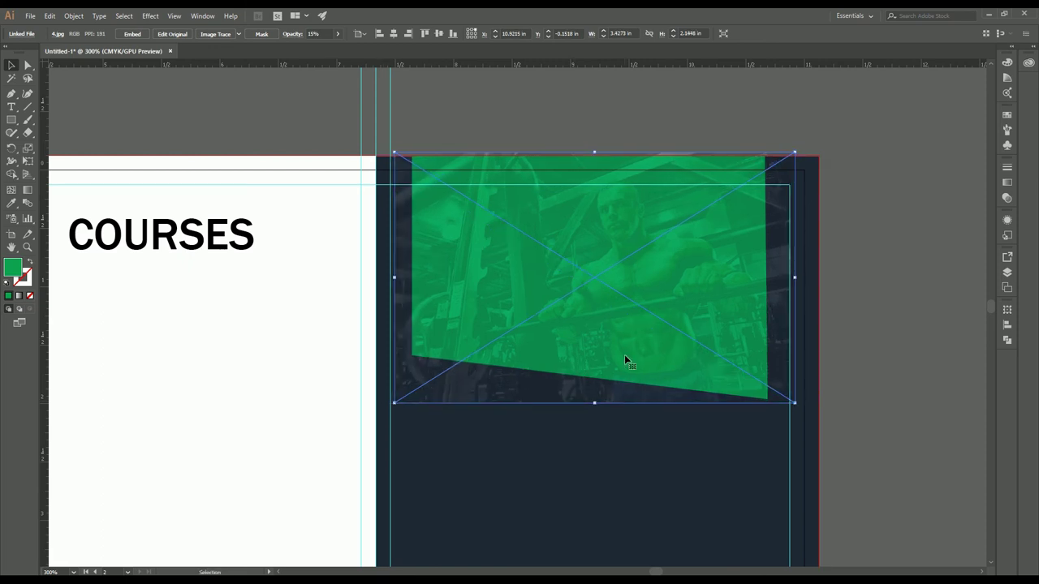
key(Down)
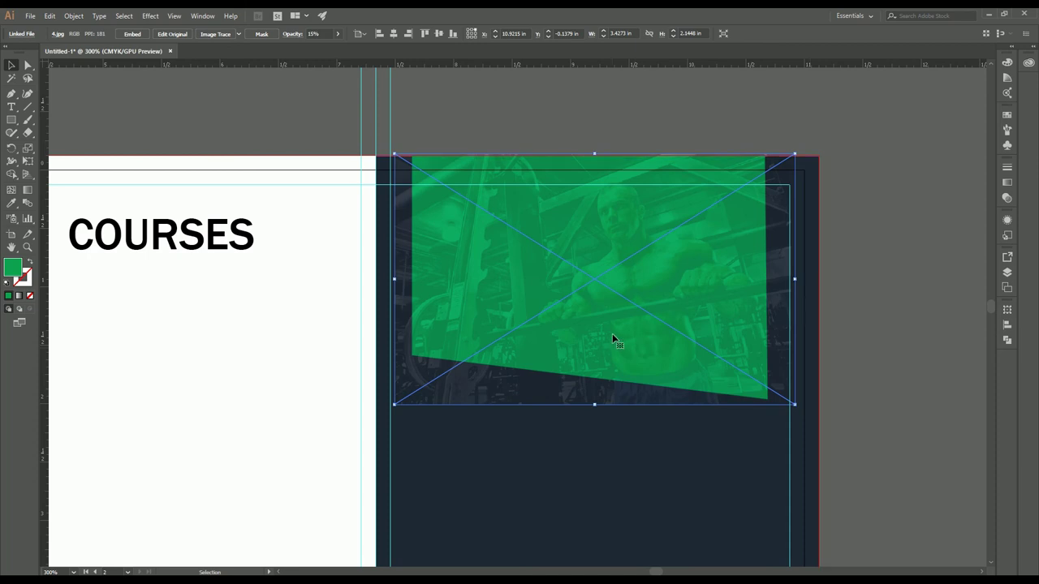
Restore photo 4 to full opacity and reselect it.
click(338, 34)
drag(302, 49, 351, 52)
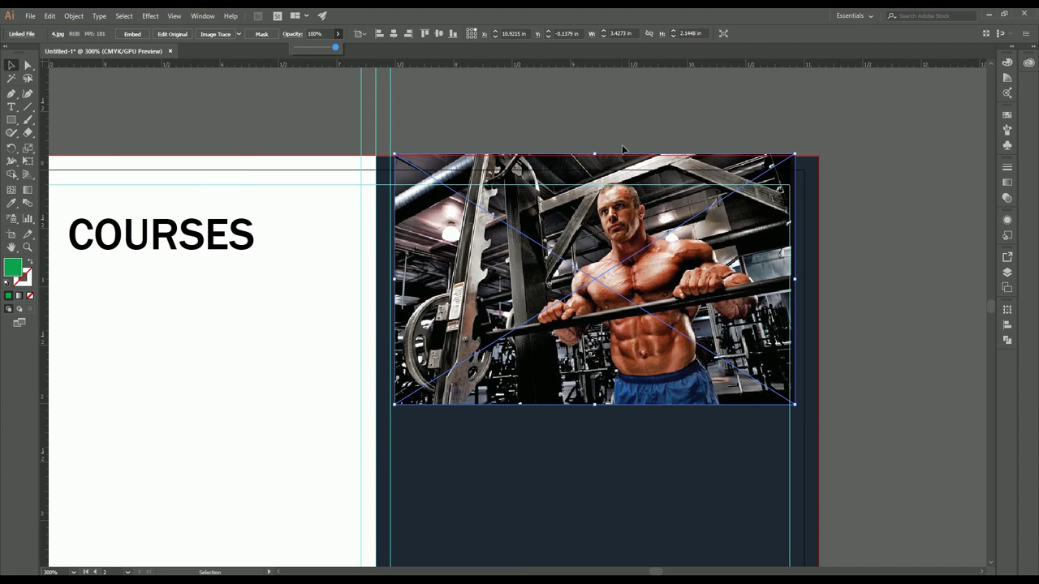
click(684, 422)
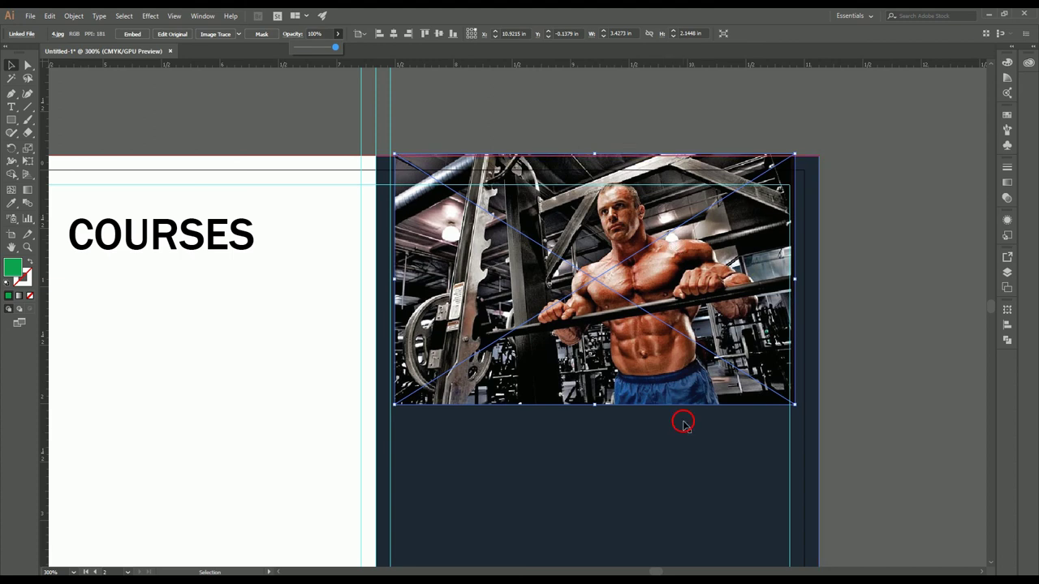
click(647, 377)
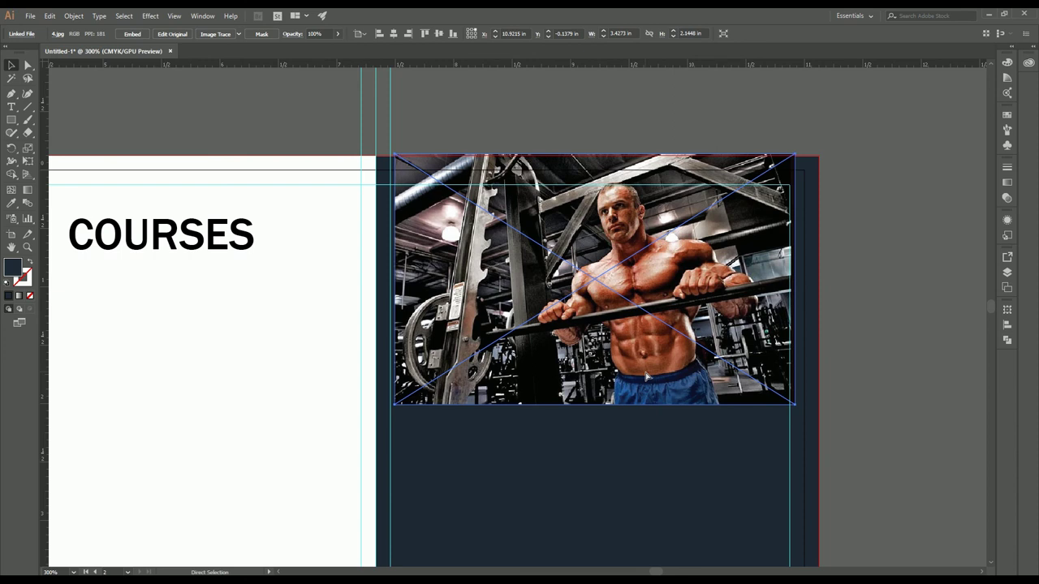
click(813, 143)
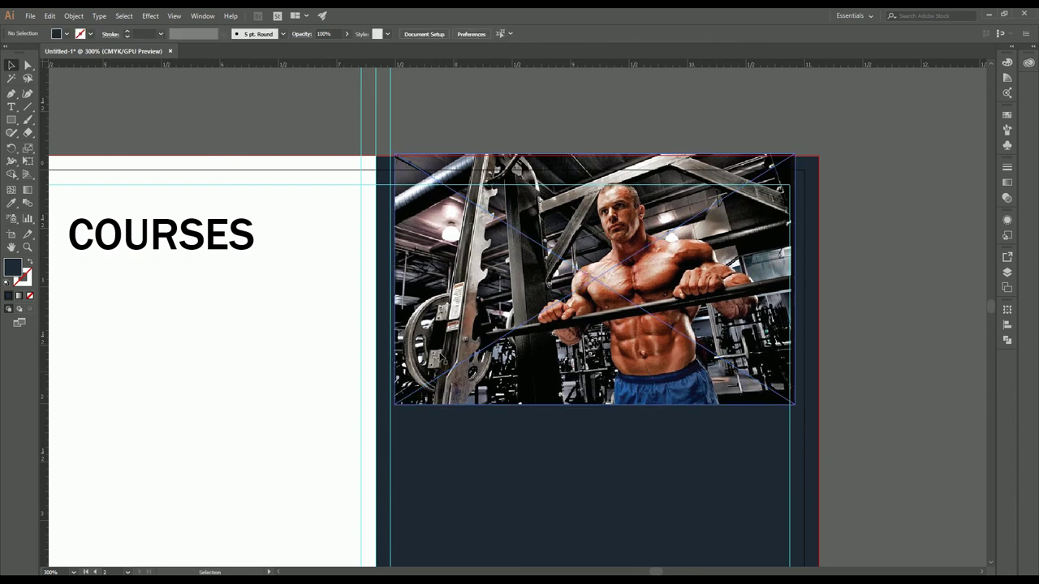
click(402, 379)
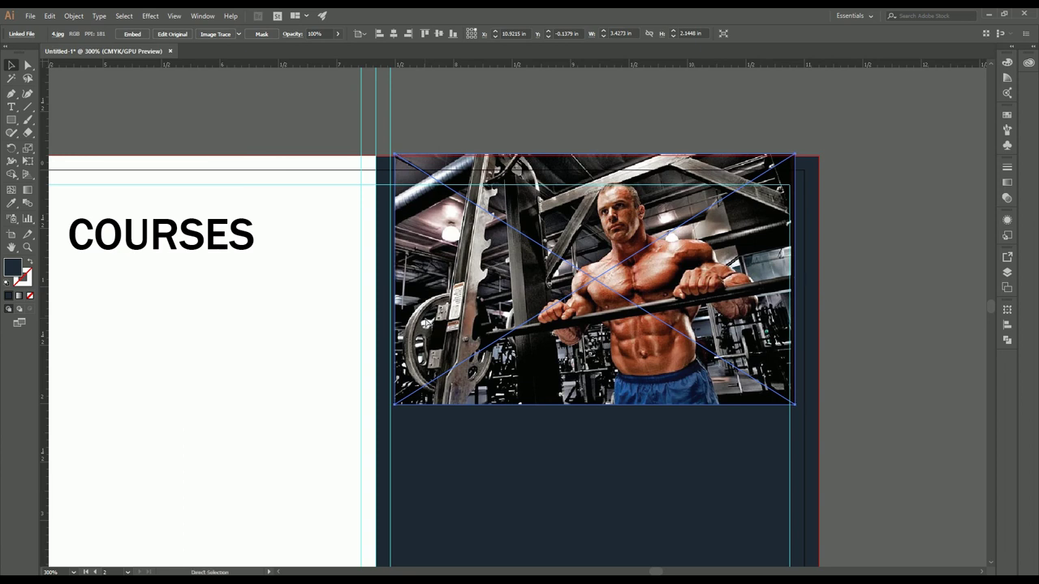
Send photo 4 behind the green shape and clip it with Make Clipping Mask.
key(ctrl+f)
key(v)
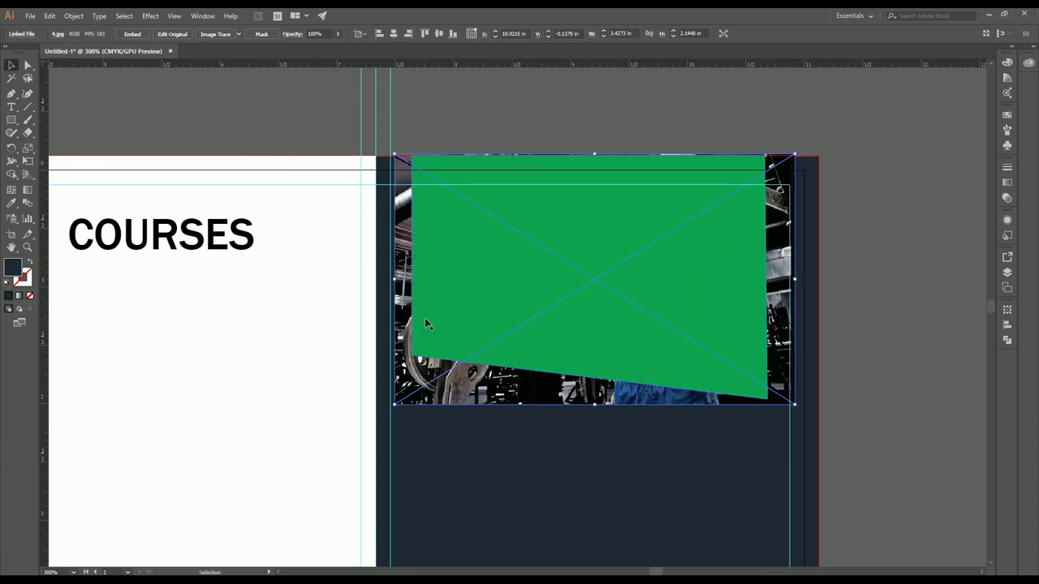
click(480, 412)
click(500, 383)
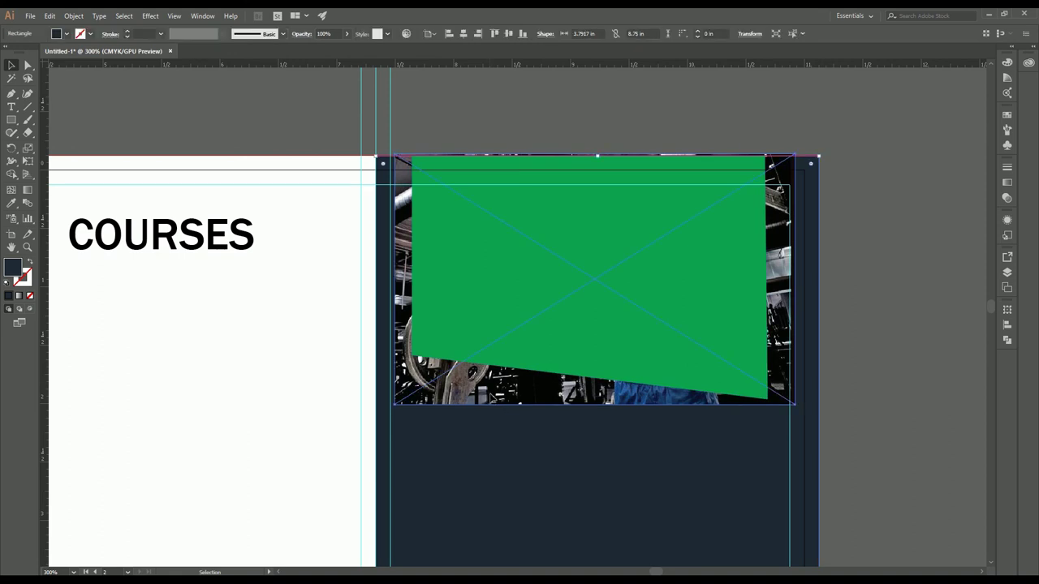
shift+click(498, 296)
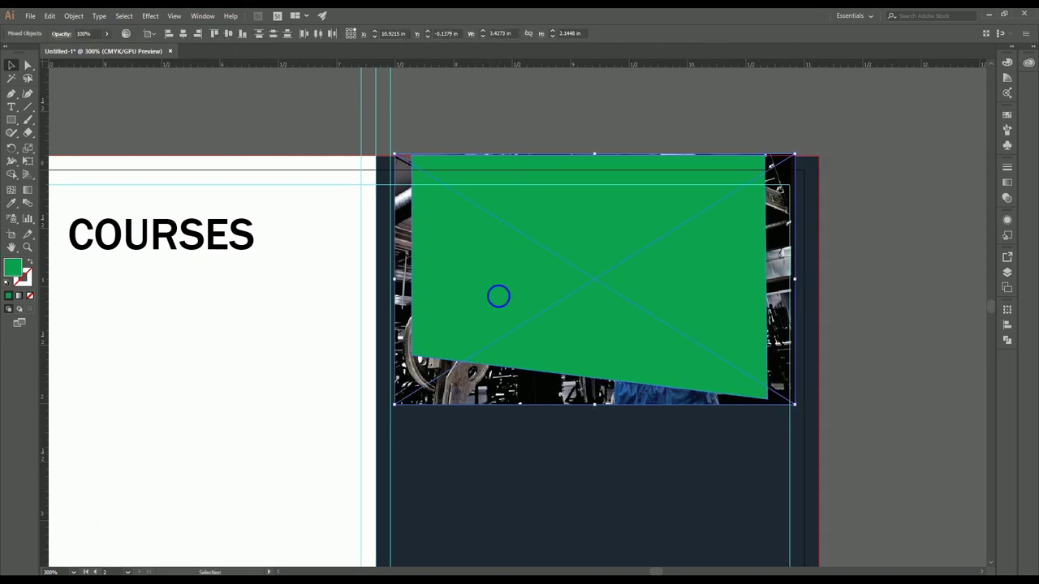
right_click(499, 297)
click(547, 375)
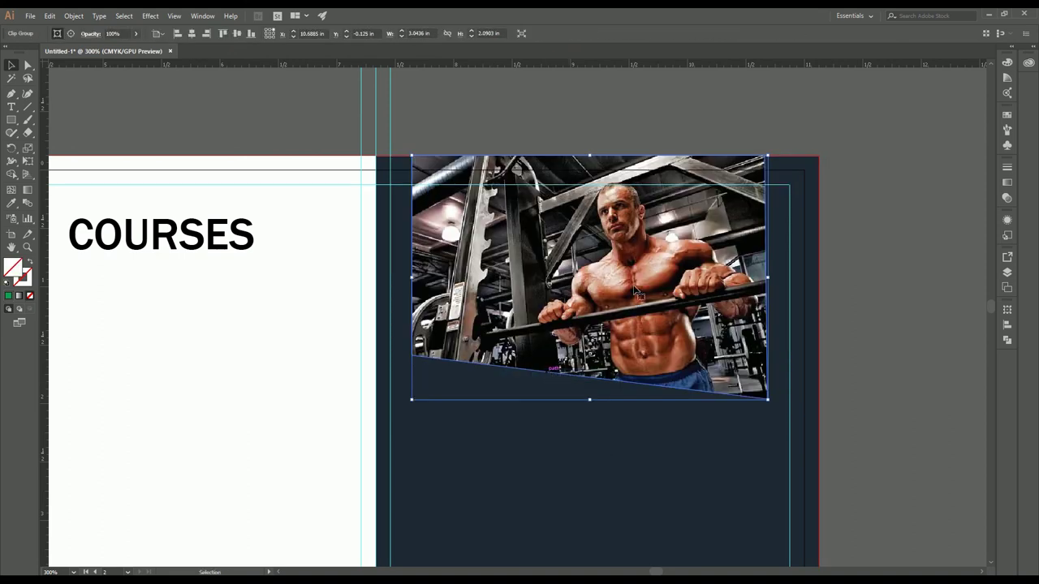
click(620, 487)
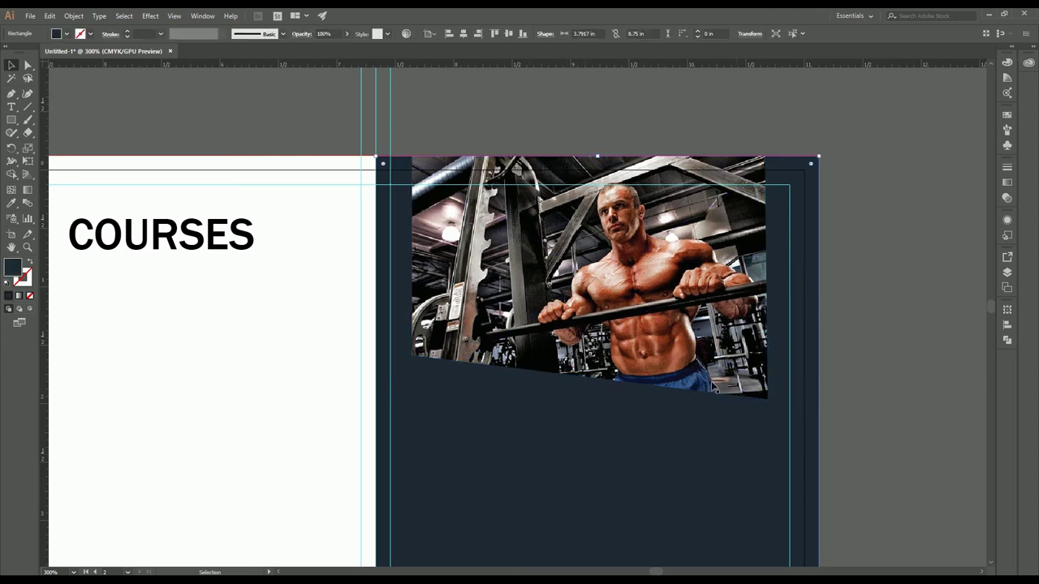
key(ctrl+minus)
Drag 5.jpg from the images folder onto the Illustrator canvas.
scroll(629, 308, down, 10)
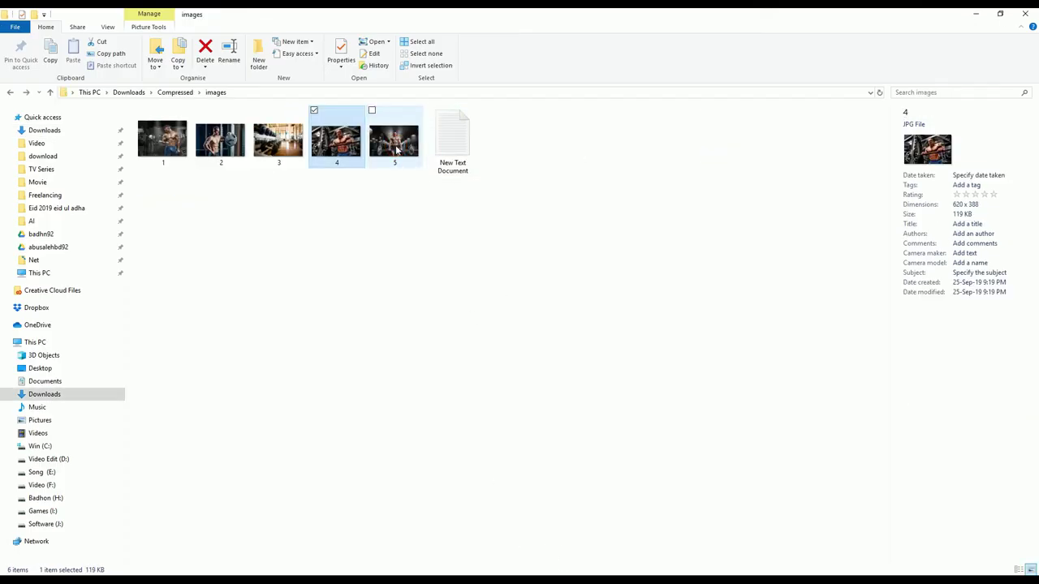
click(394, 142)
drag(394, 142, 627, 385)
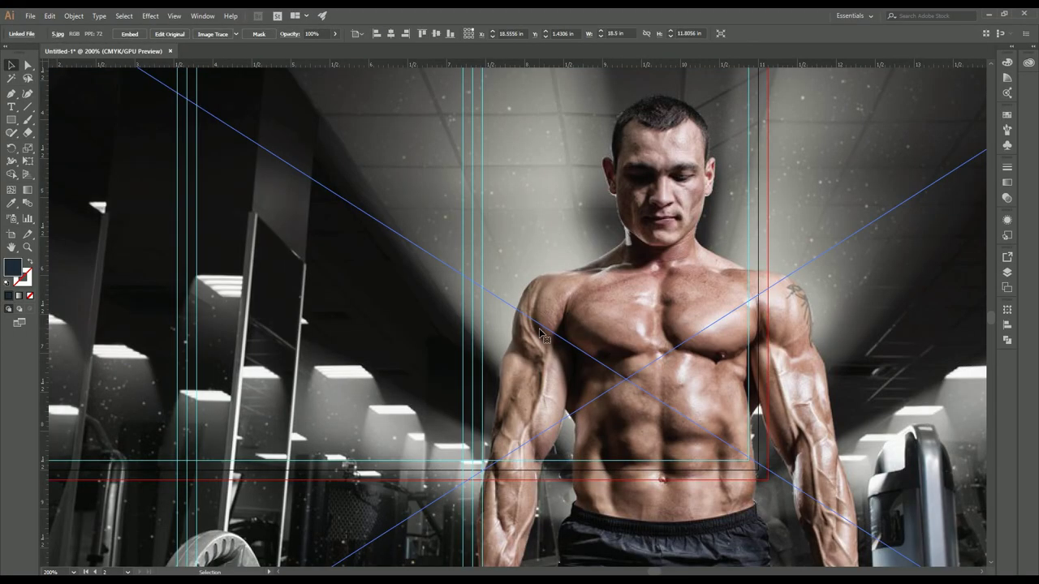
Shrink photo 5 and move it beside the artboard over the dark panel.
scroll(540, 327, down, 3)
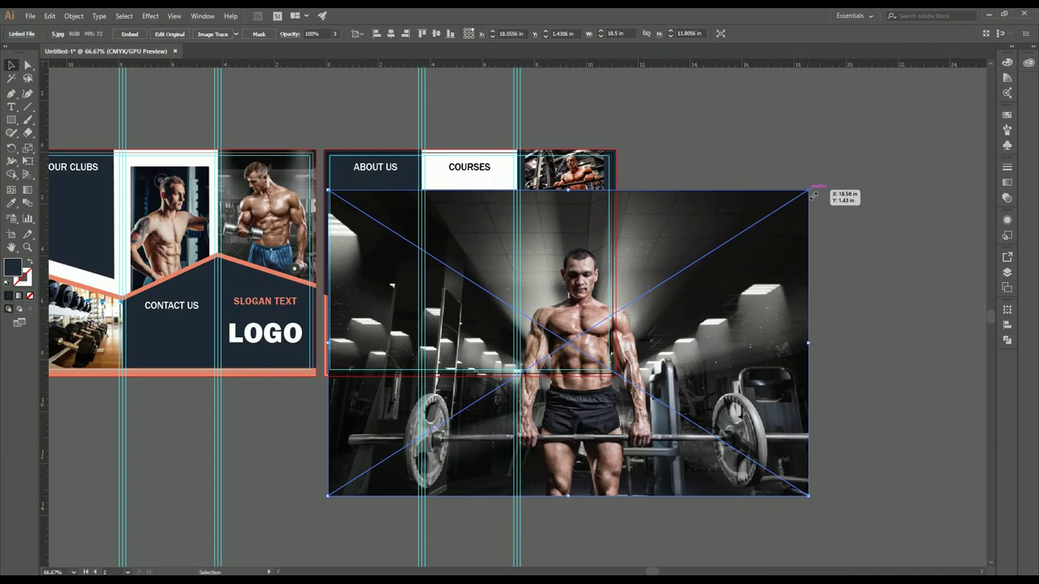
drag(812, 190, 500, 387)
drag(459, 441, 764, 309)
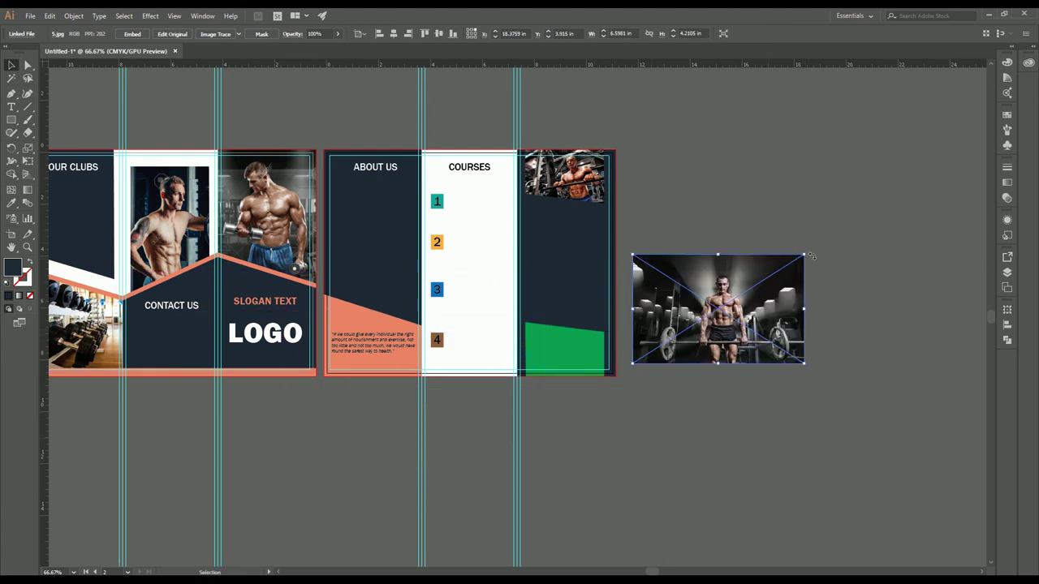
drag(807, 256, 629, 337)
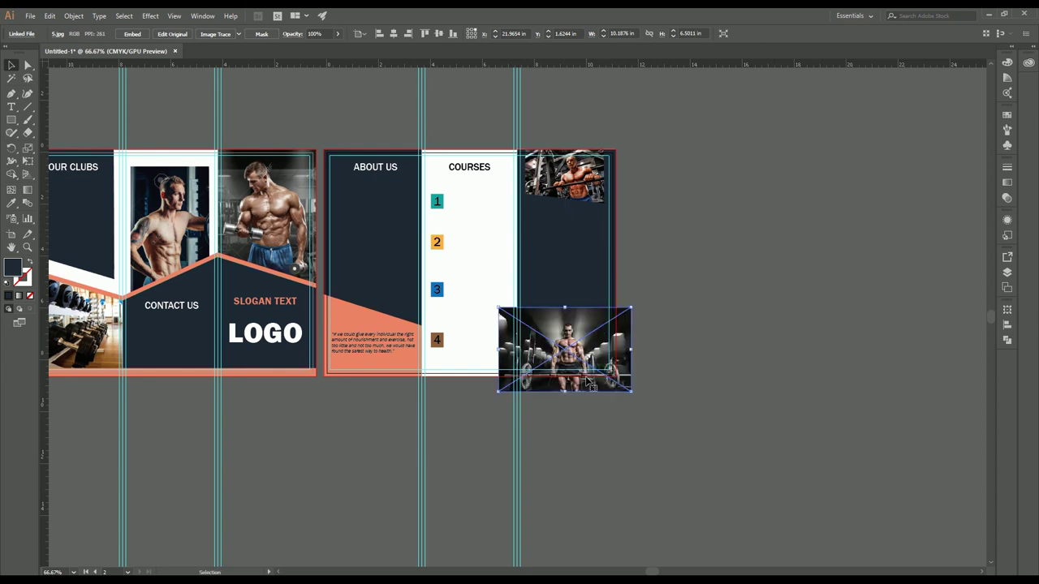
key(ctrl+plus)
key(ctrl+plus)
key(ctrl+plus)
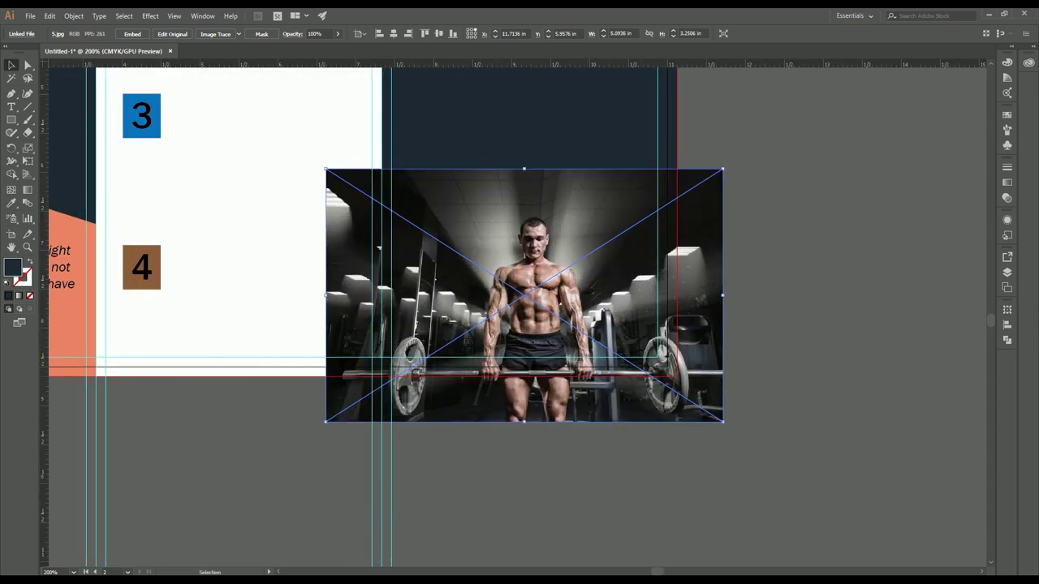
Lower photo 5's opacity, scale it to about 4.37 × 2.79 in, and align it over the lower green block.
click(338, 34)
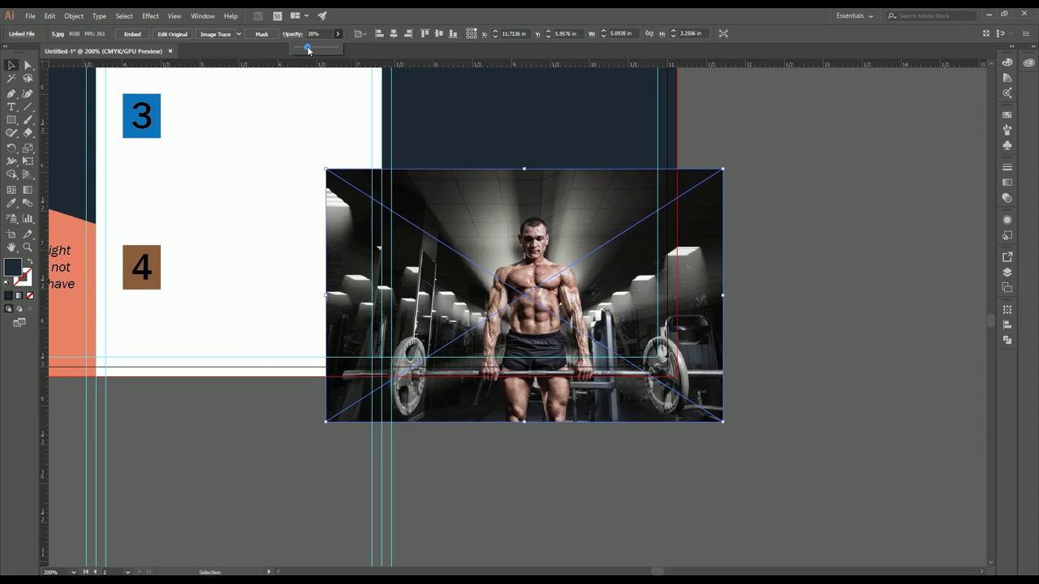
drag(303, 50, 310, 47)
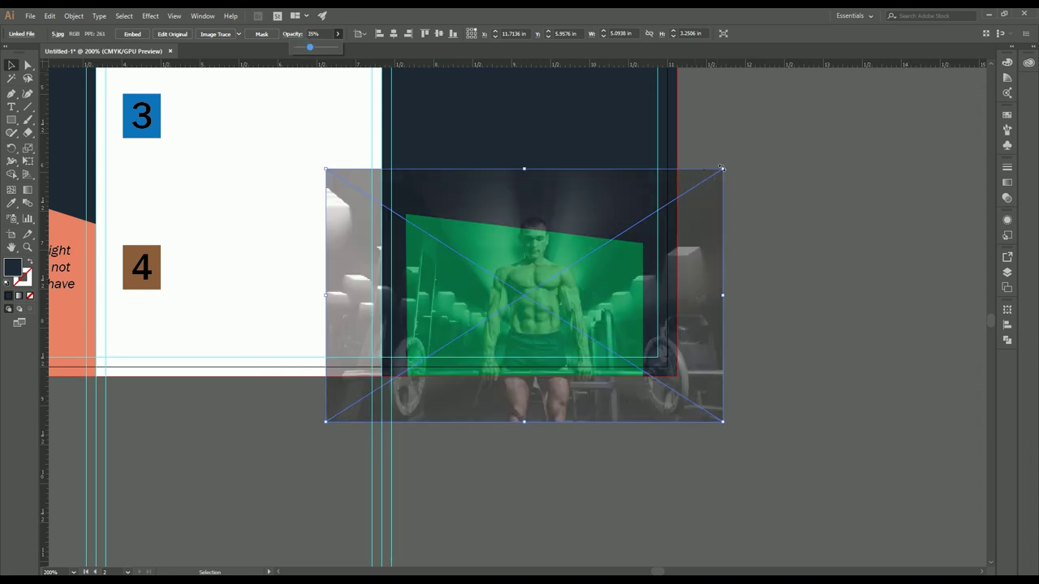
drag(724, 170, 692, 189)
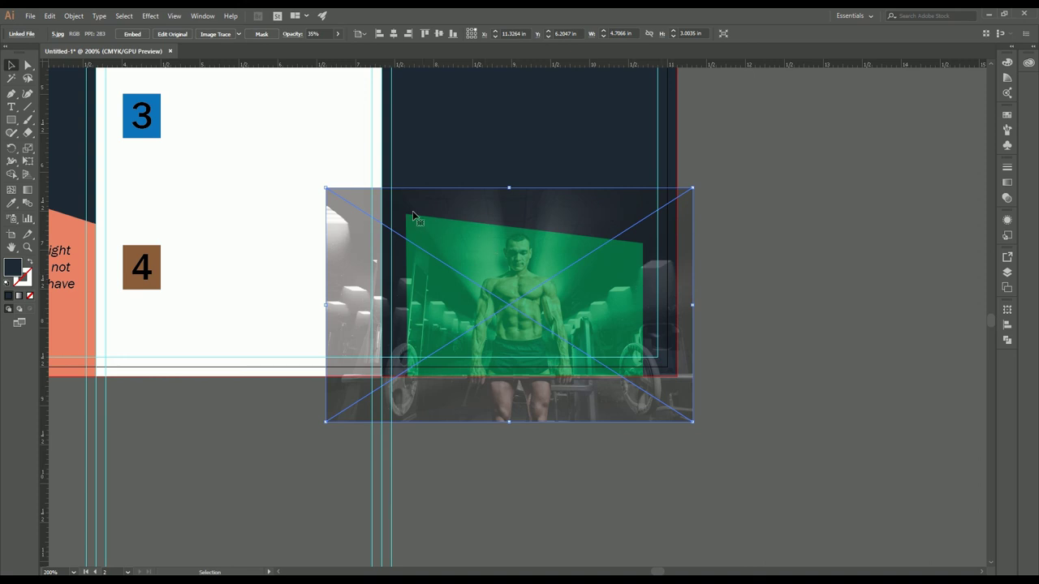
drag(325, 187, 352, 205)
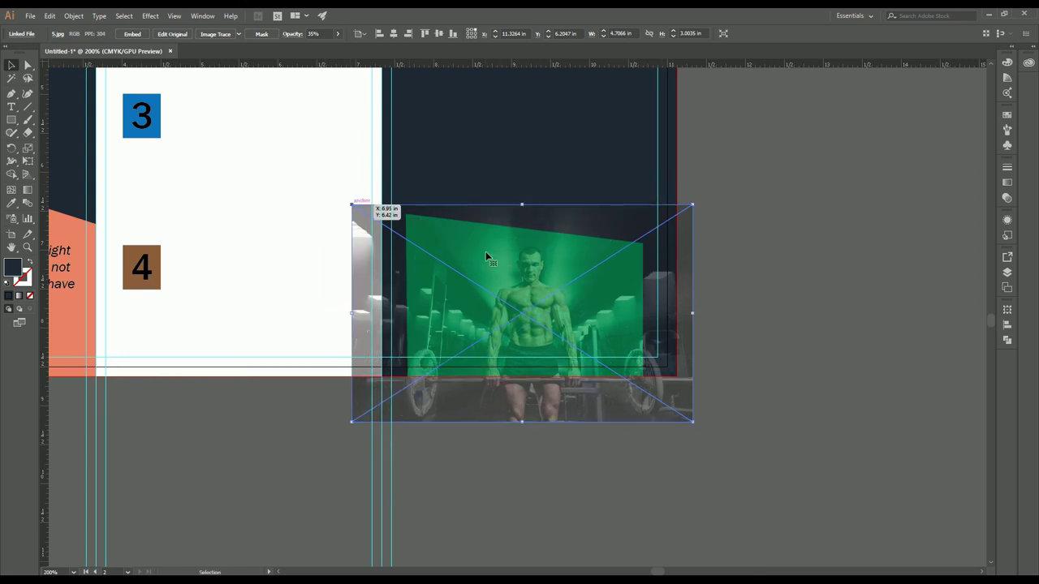
drag(604, 303, 598, 301)
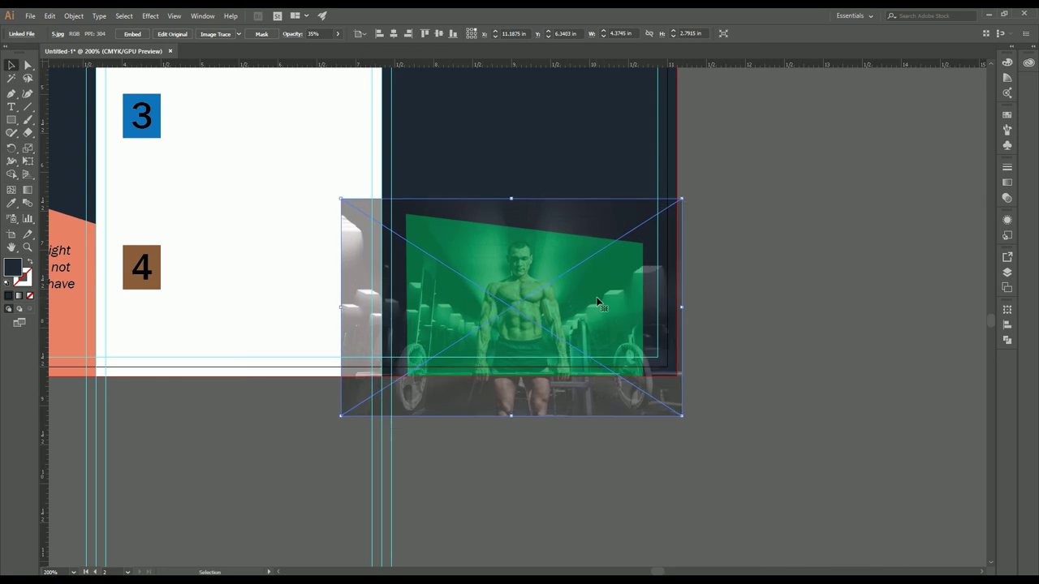
key(Up)
key(Up)
key(Up)
key(Up)
key(Up)
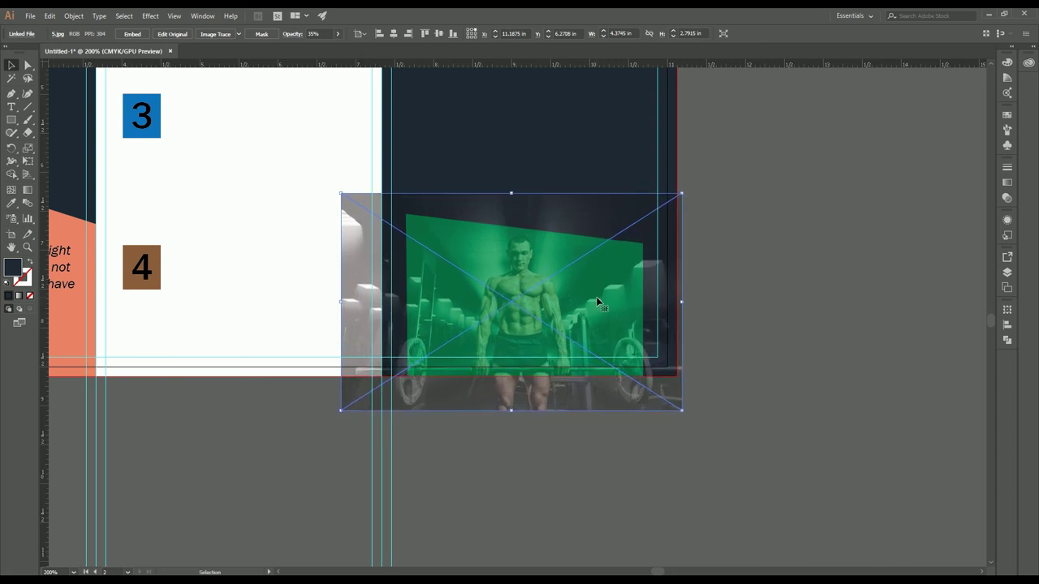
key(Up)
key(Up)
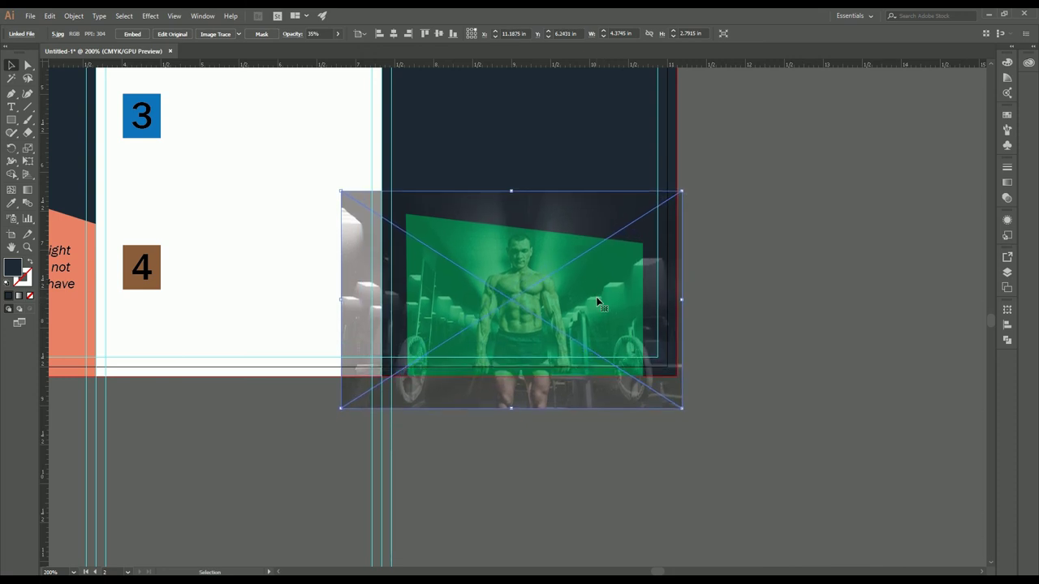
click(338, 34)
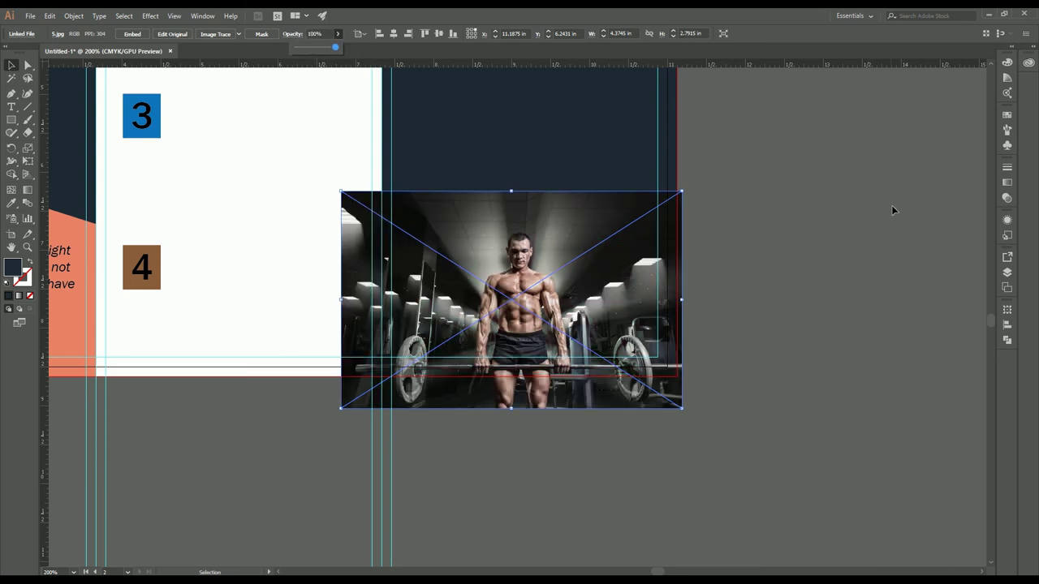
Return photo 5 to 100% opacity and send it behind the green shape.
click(893, 209)
click(573, 238)
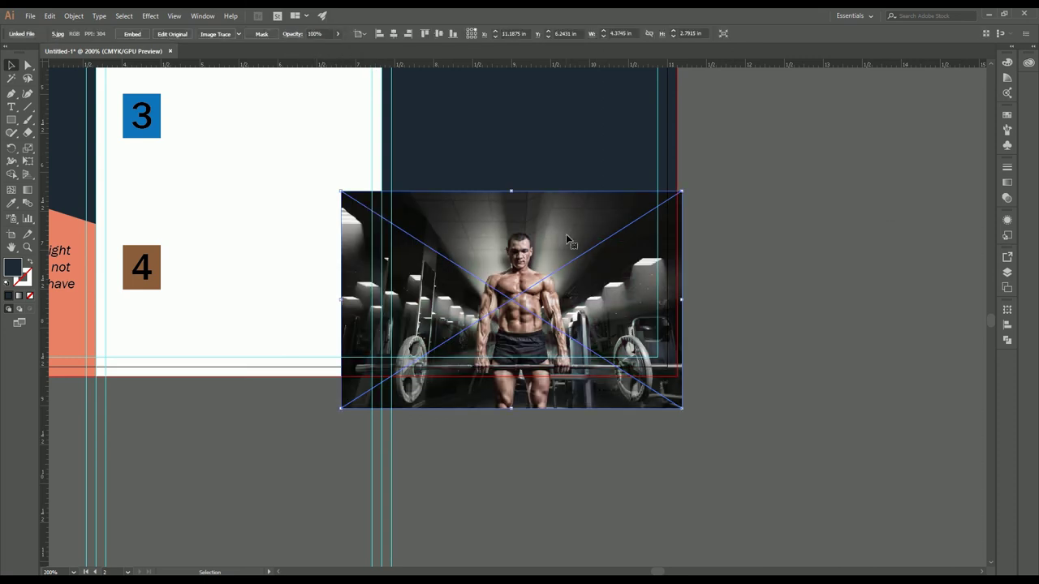
key(a)
key(v)
click(837, 153)
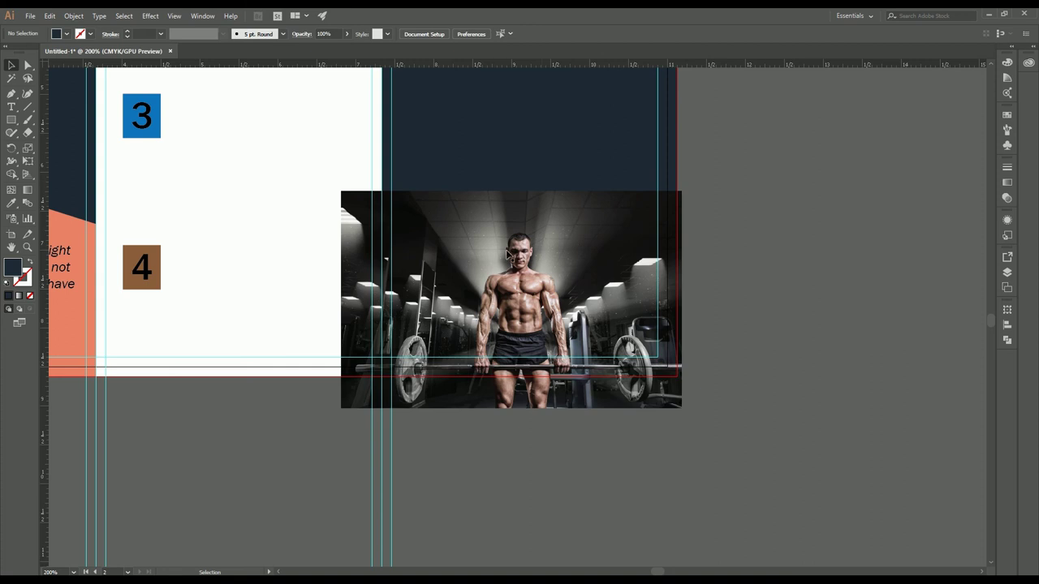
click(492, 248)
key(a)
key(ctrl+shift+[)
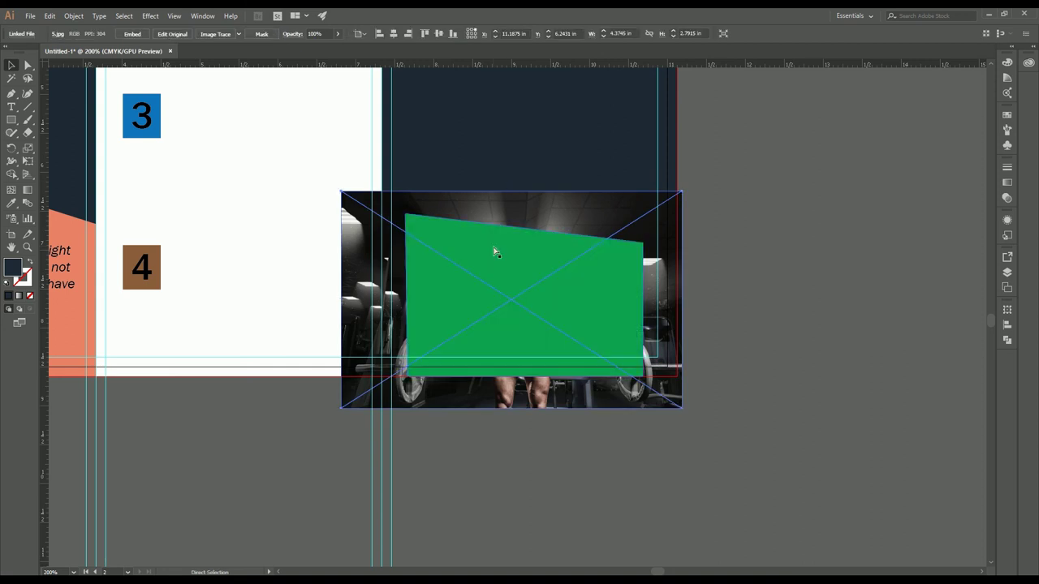
Select the green shape and photo 5 together and apply Make Clipping Mask.
click(810, 241)
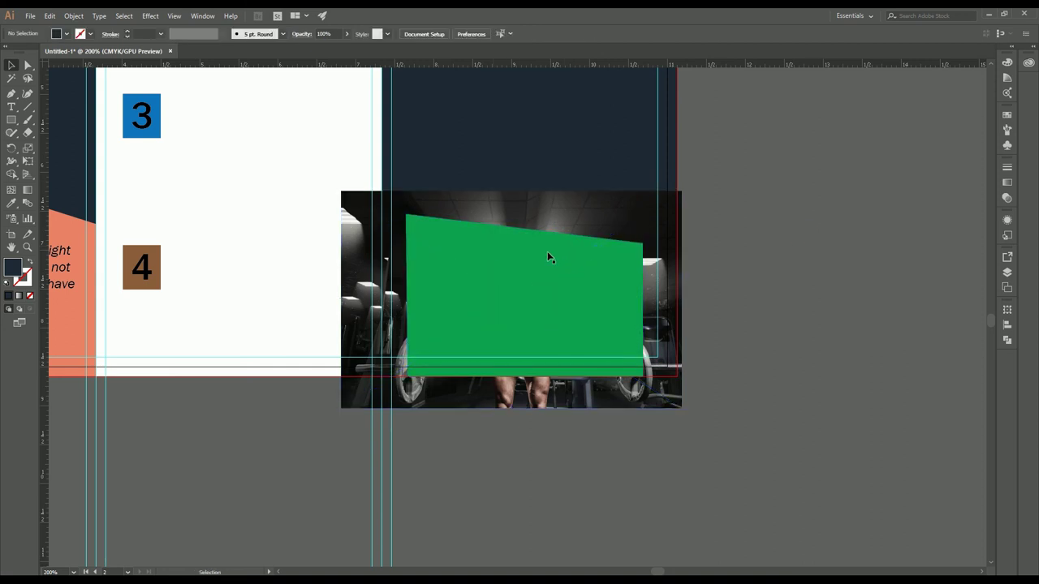
click(550, 254)
shift+click(560, 203)
right_click(560, 203)
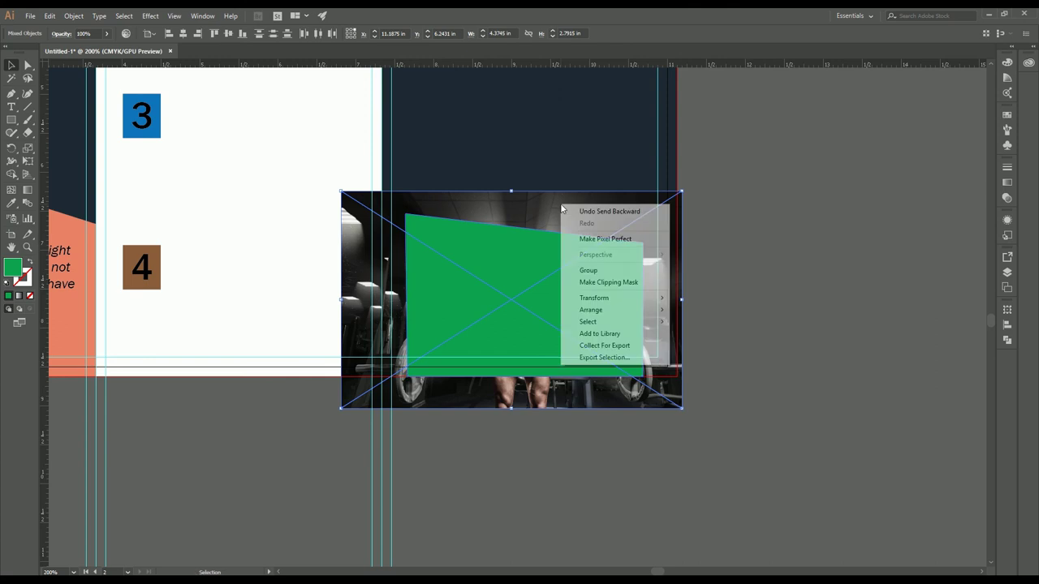
click(651, 279)
click(809, 228)
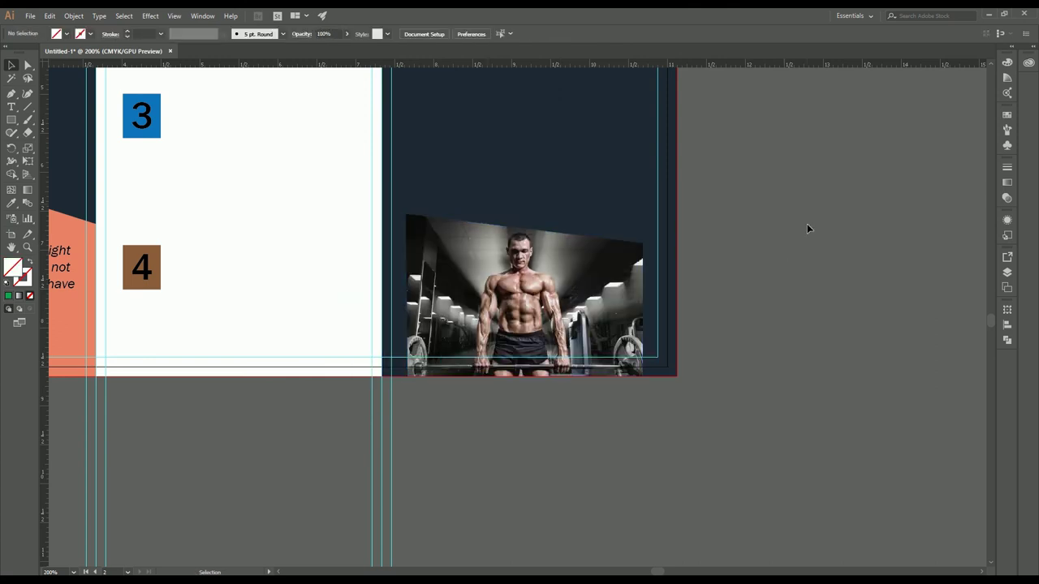
scroll(816, 229, down, 2)
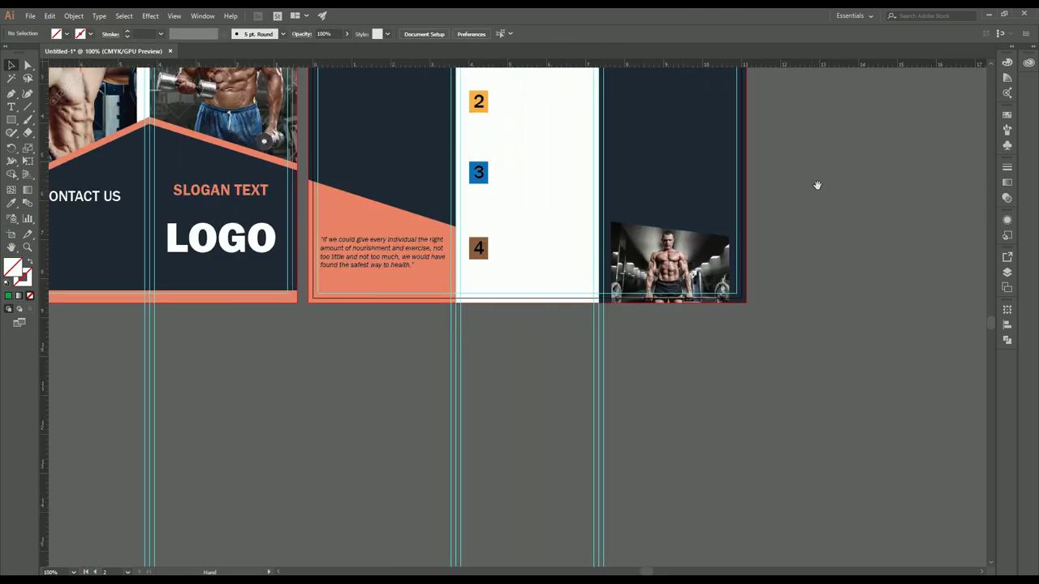
drag(811, 288, 758, 378)
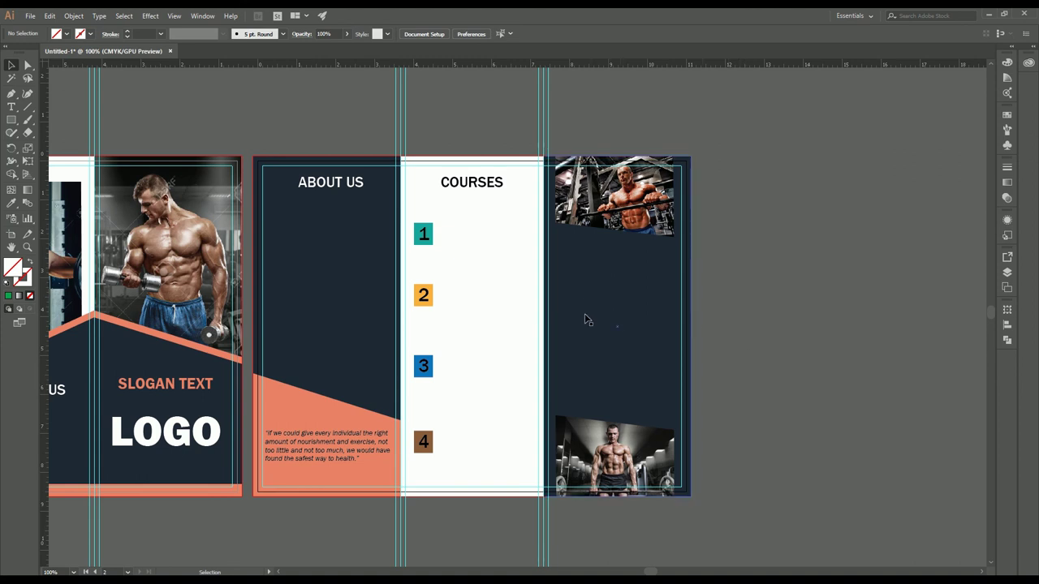
click(348, 187)
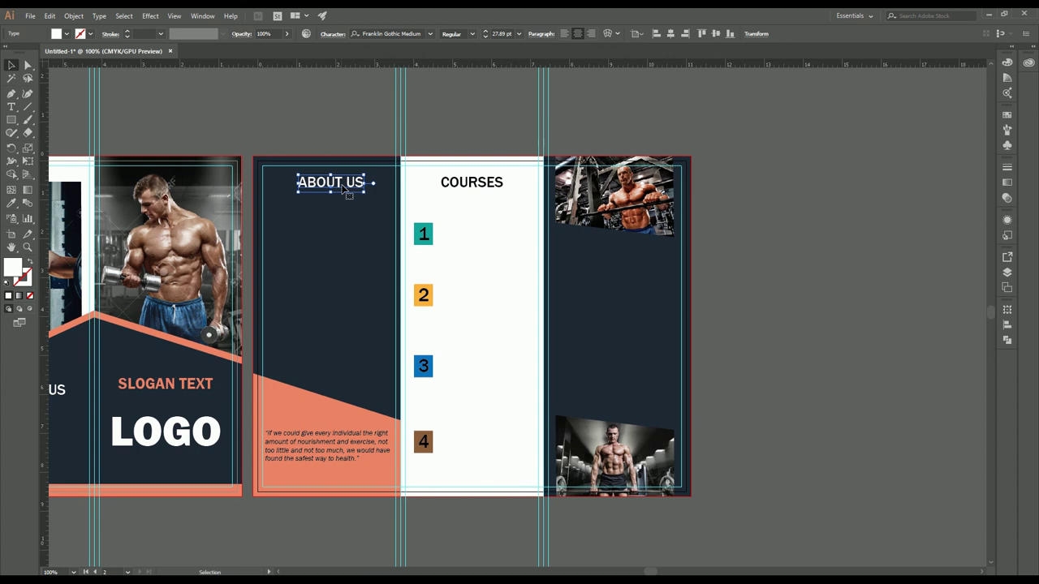
Copy the ABOUT US heading below the top photo and retype it as ACHIEVEMENTS.
drag(348, 189, 622, 256)
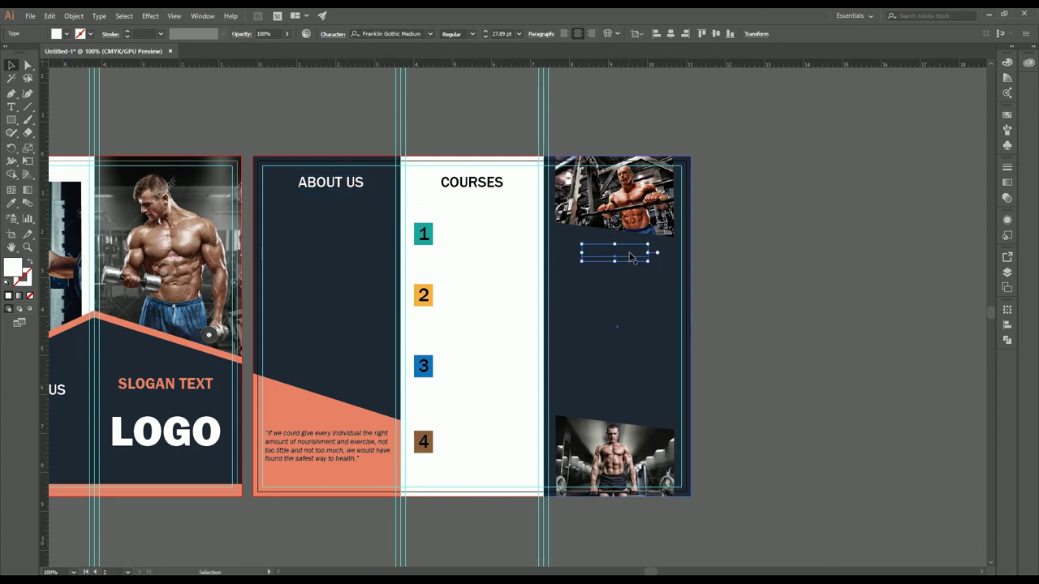
scroll(623, 257, up, 2)
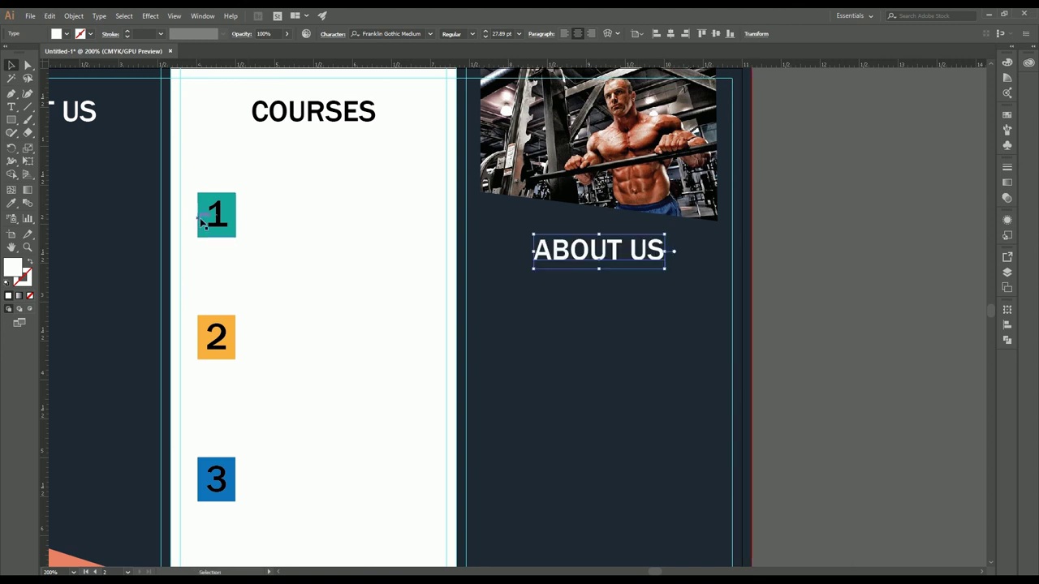
click(12, 108)
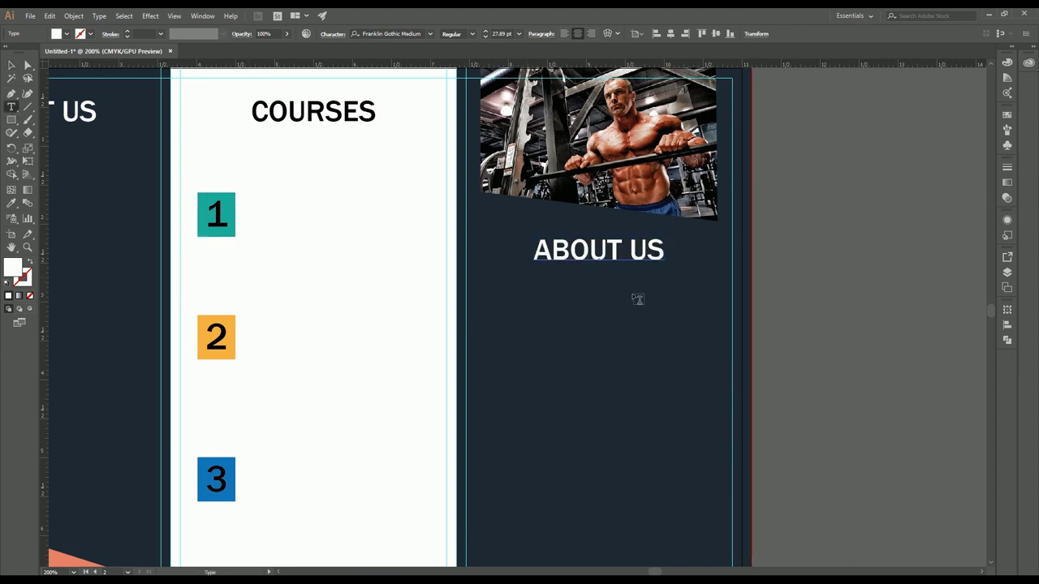
click(601, 258)
key(ctrl+a)
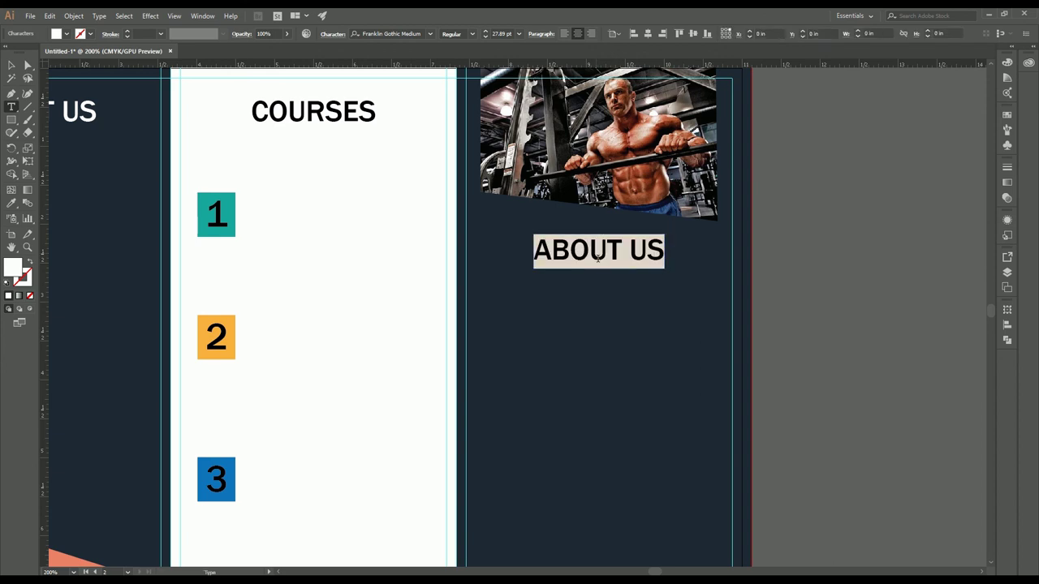
text(ACHI)
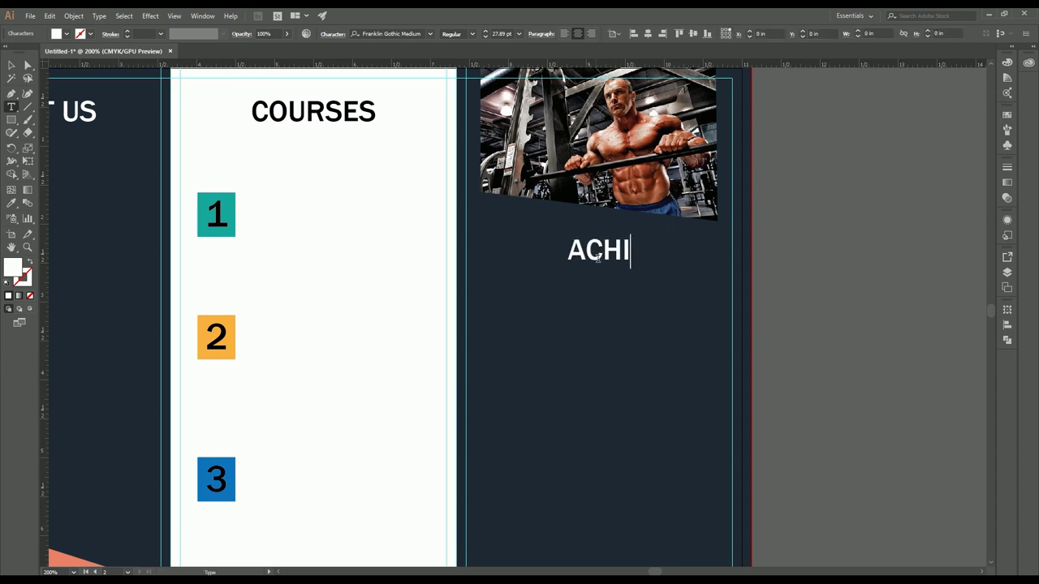
text(EVEMENTS)
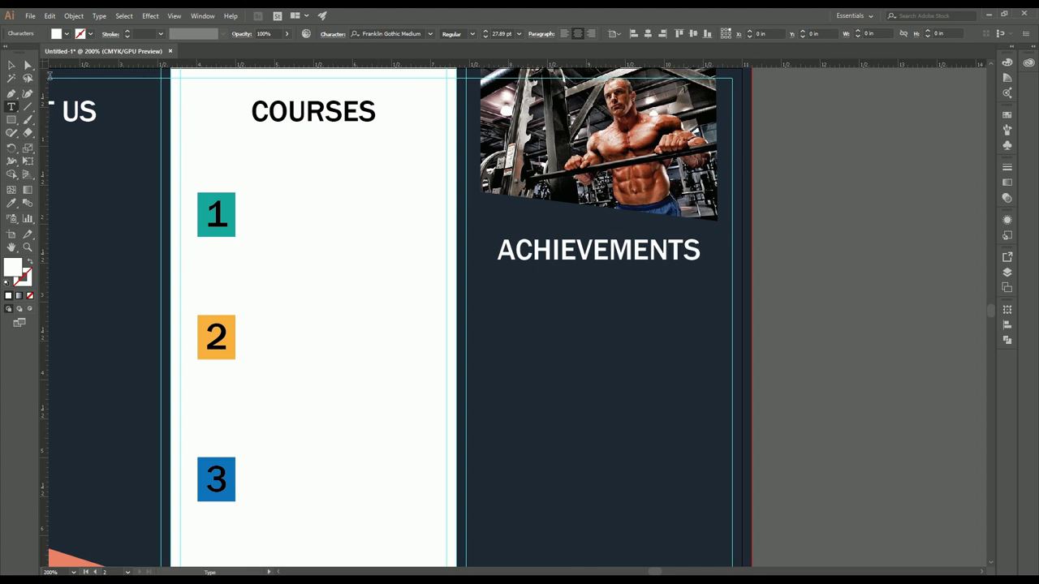
key(Escape)
click(638, 394)
scroll(650, 371, down, 1)
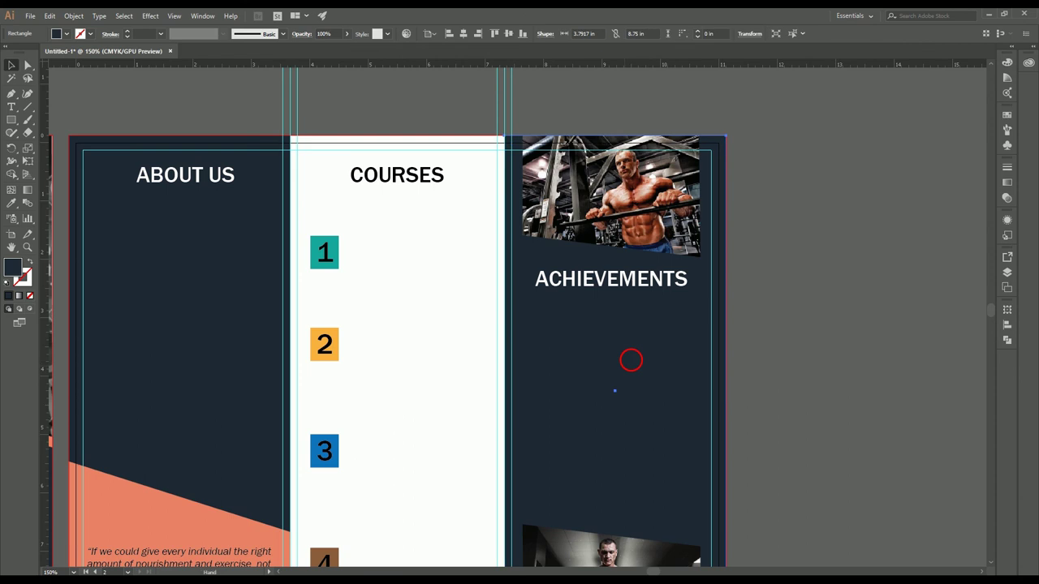
scroll(629, 359, down, 1)
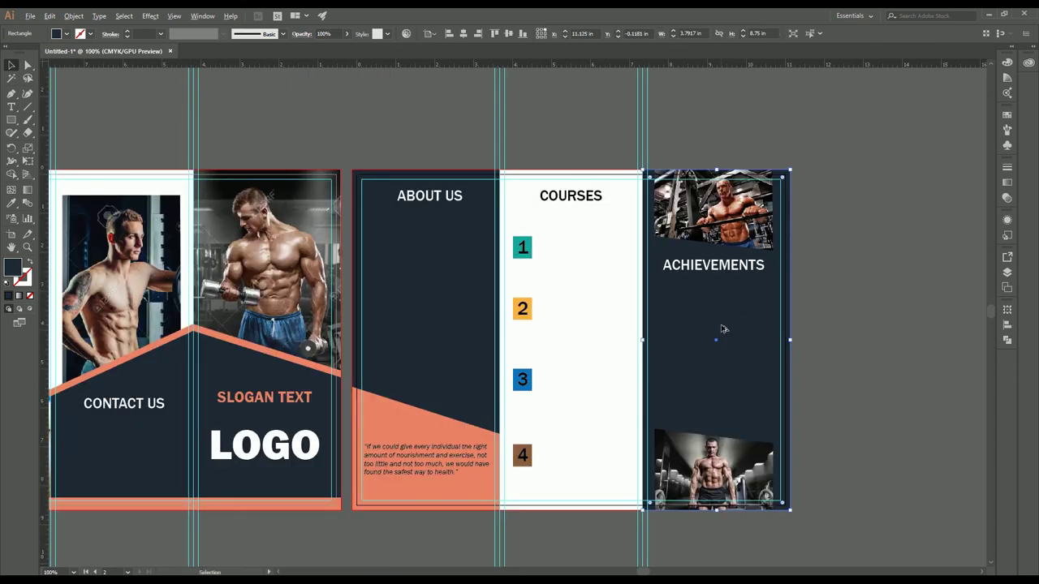
scroll(724, 329, down, 1)
scroll(724, 328, left, 3)
scroll(534, 319, up, 1)
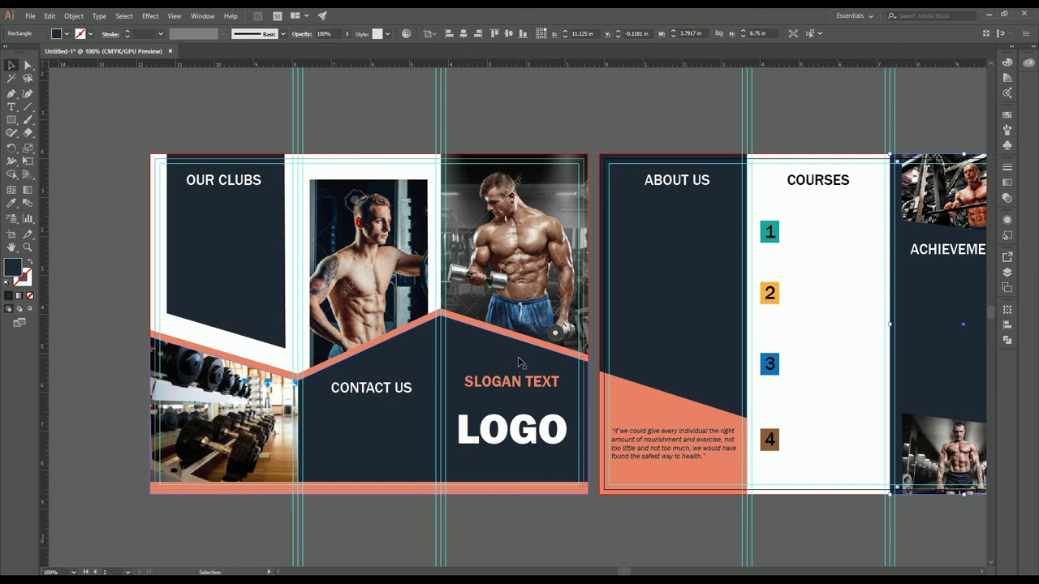
scroll(520, 363, right, 2)
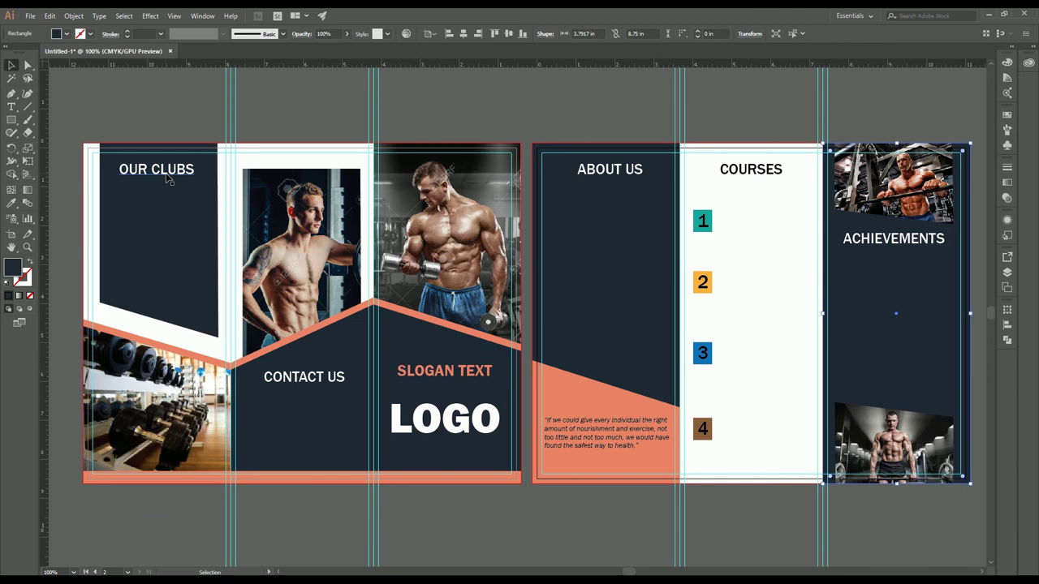
mouse_move(521, 515)
click(529, 126)
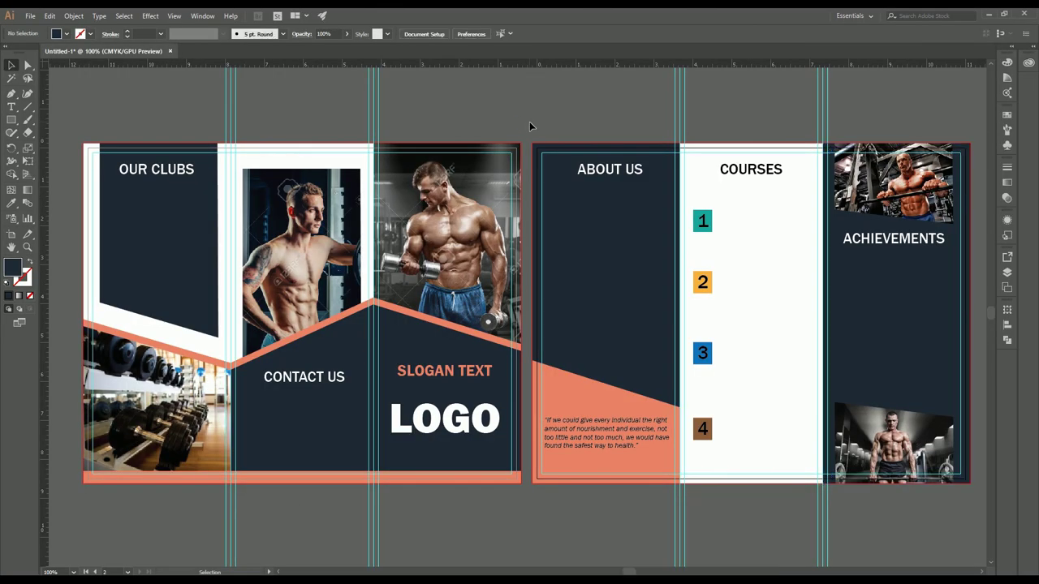